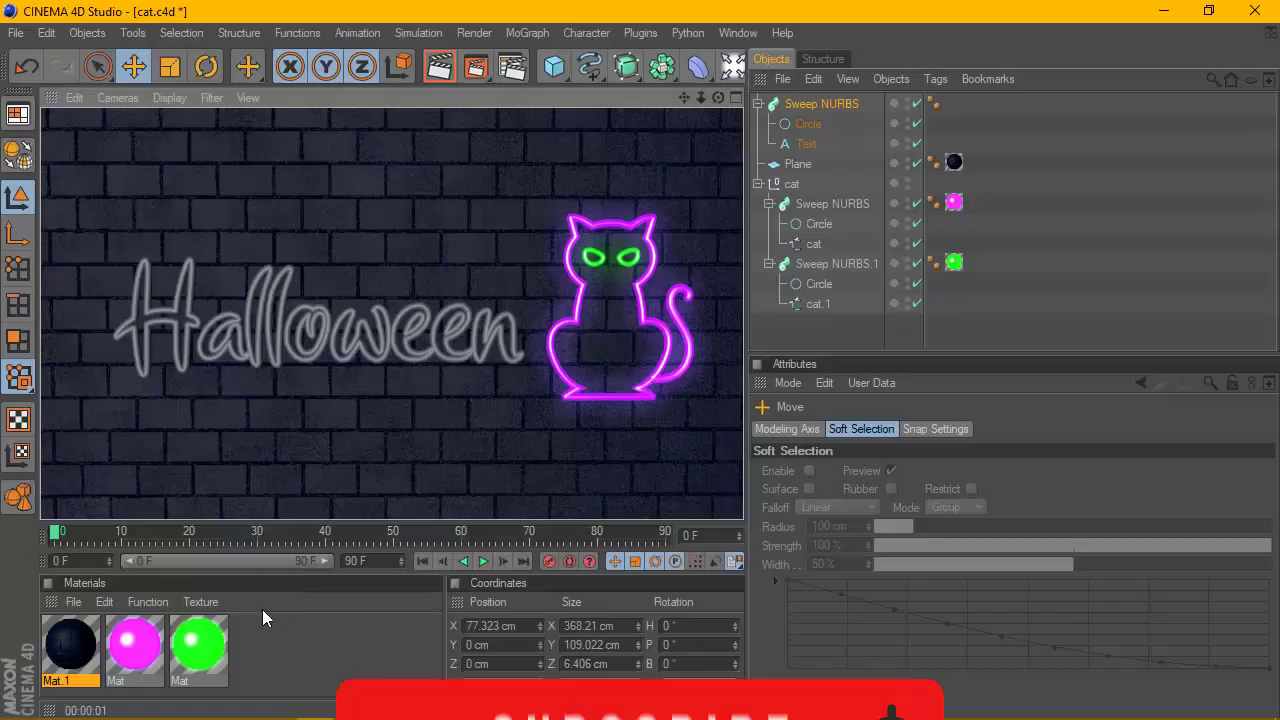
Duplicate the green material as Mat.2 and set its colour to saturated orange
left_click_drag(198, 645, 262, 645, "ctrl")
double_click(258, 645)
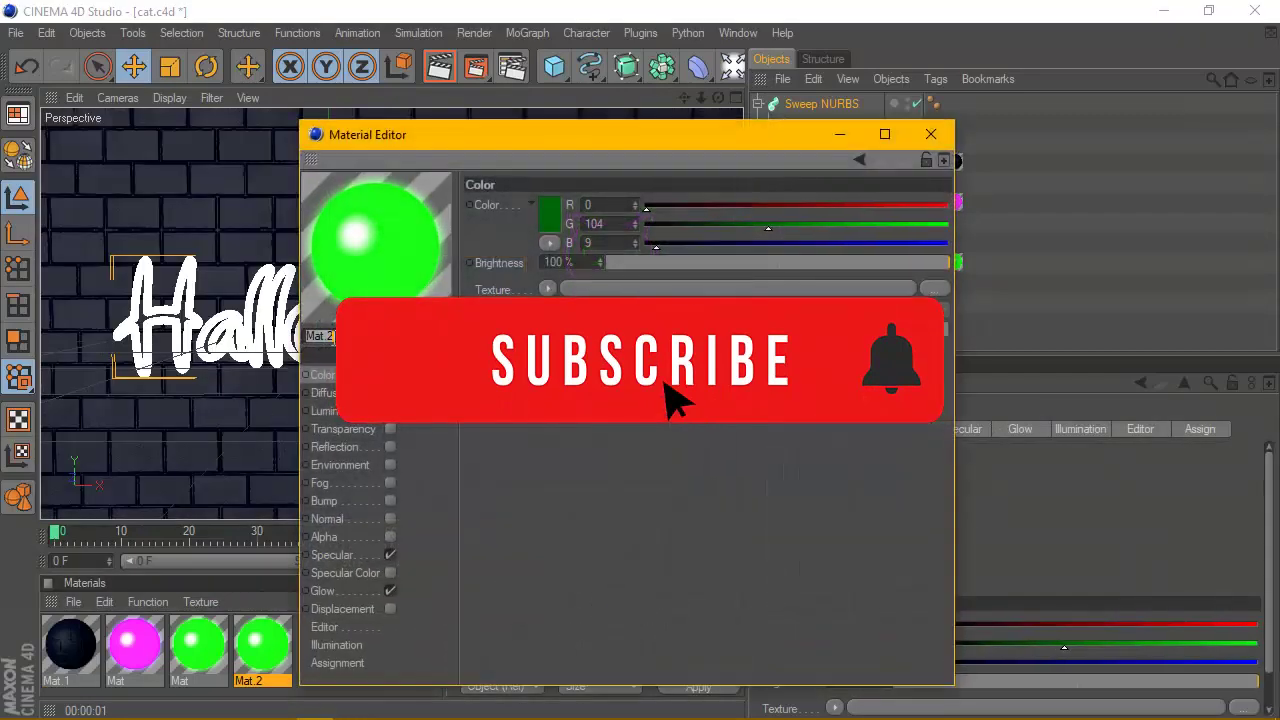
left_click(549, 213)
left_click(529, 133)
left_click_drag(540, 165, 574, 142)
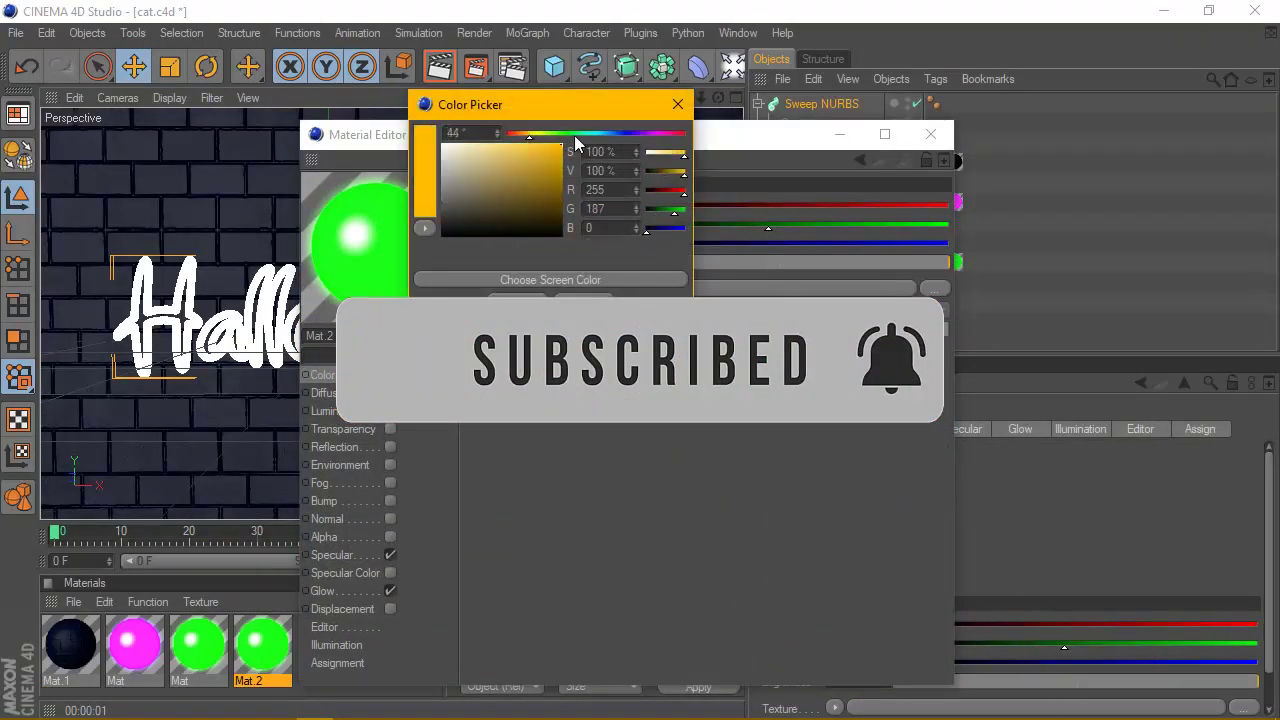
left_click(521, 132)
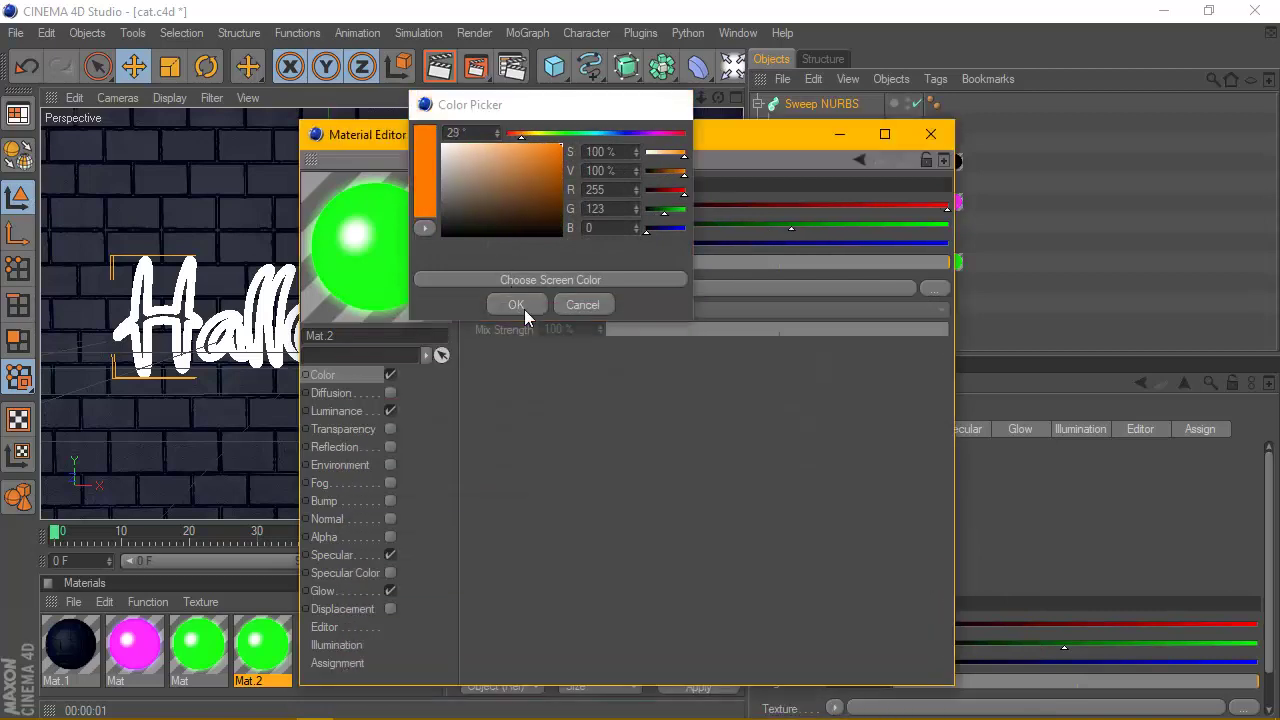
left_click(516, 305)
Set Mat.2's luminance colour to full-strength orange
left_click(352, 412)
left_click(553, 212)
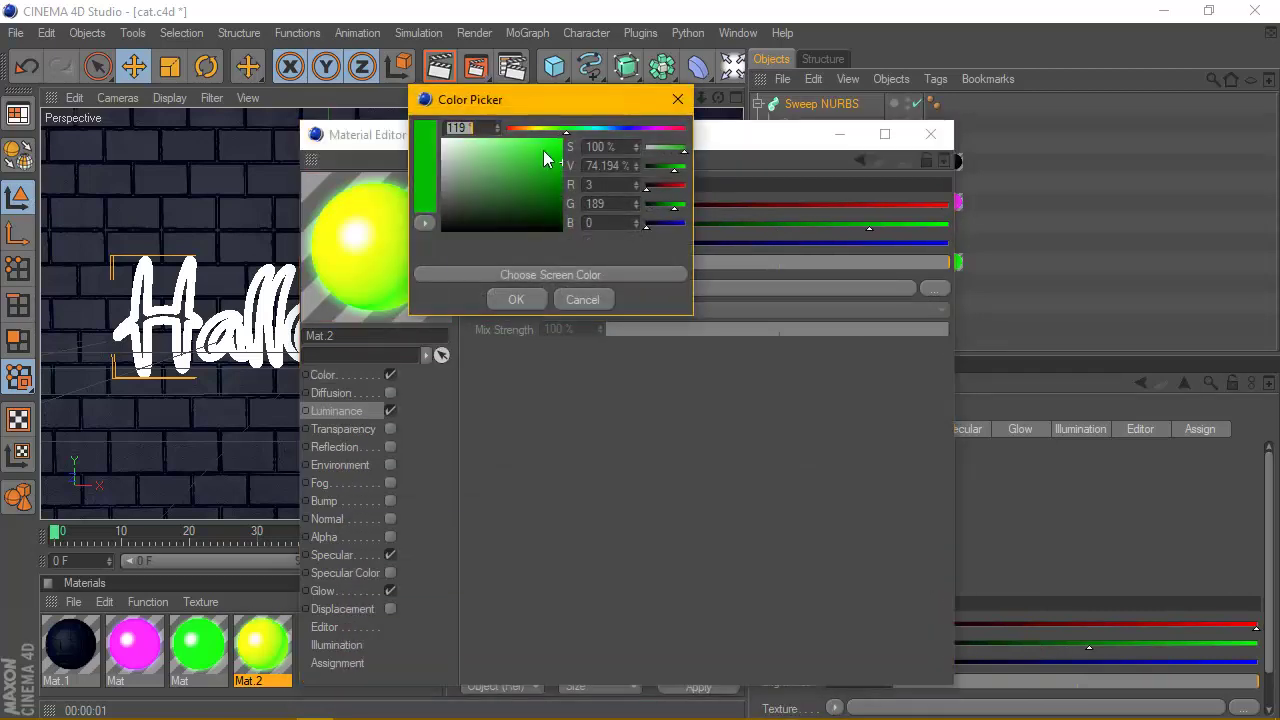
left_click(526, 128)
left_click(562, 138)
left_click(515, 300)
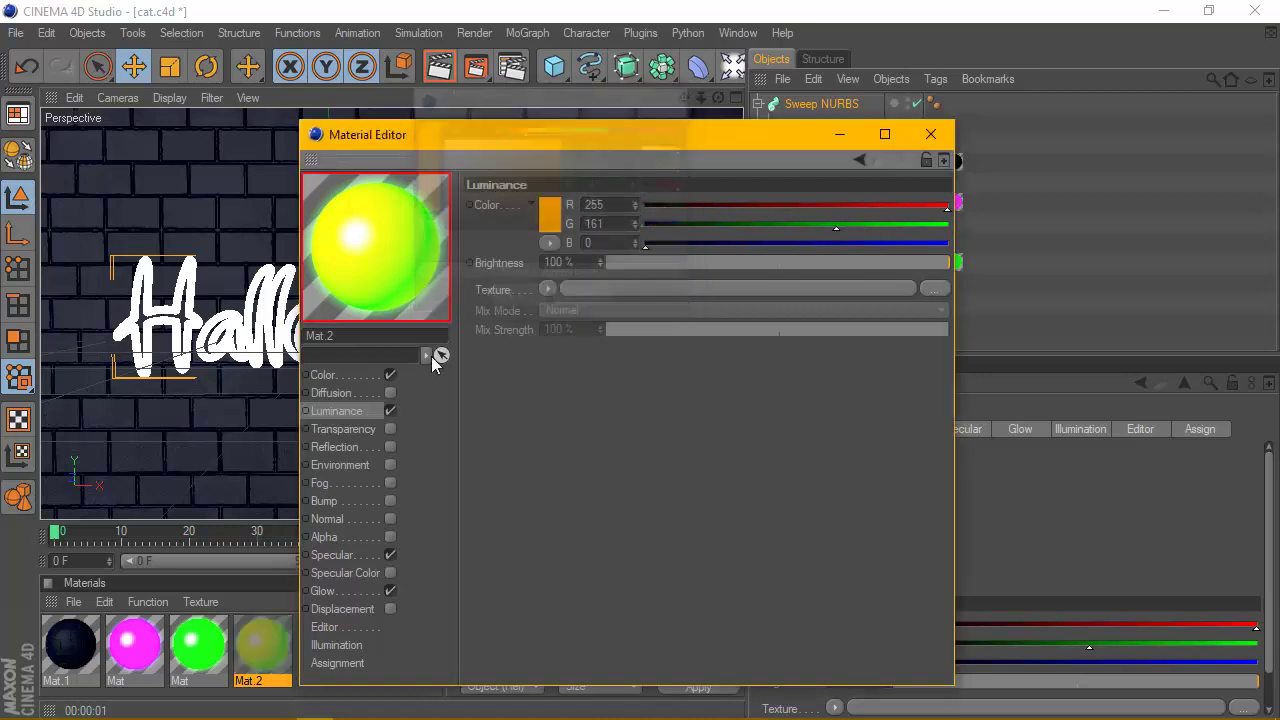
Give Mat.2 a pale orange glow colour and close the Material Editor
left_click(356, 554)
left_click(324, 591)
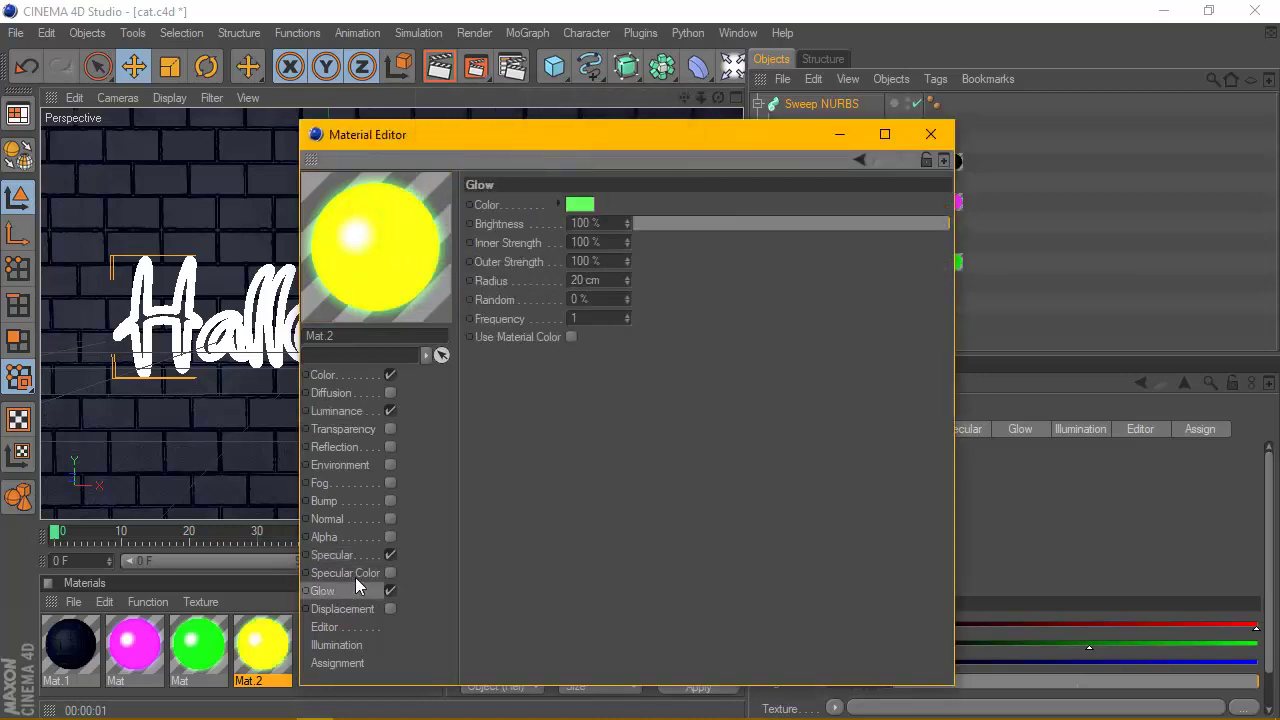
left_click(578, 205)
left_click(553, 128)
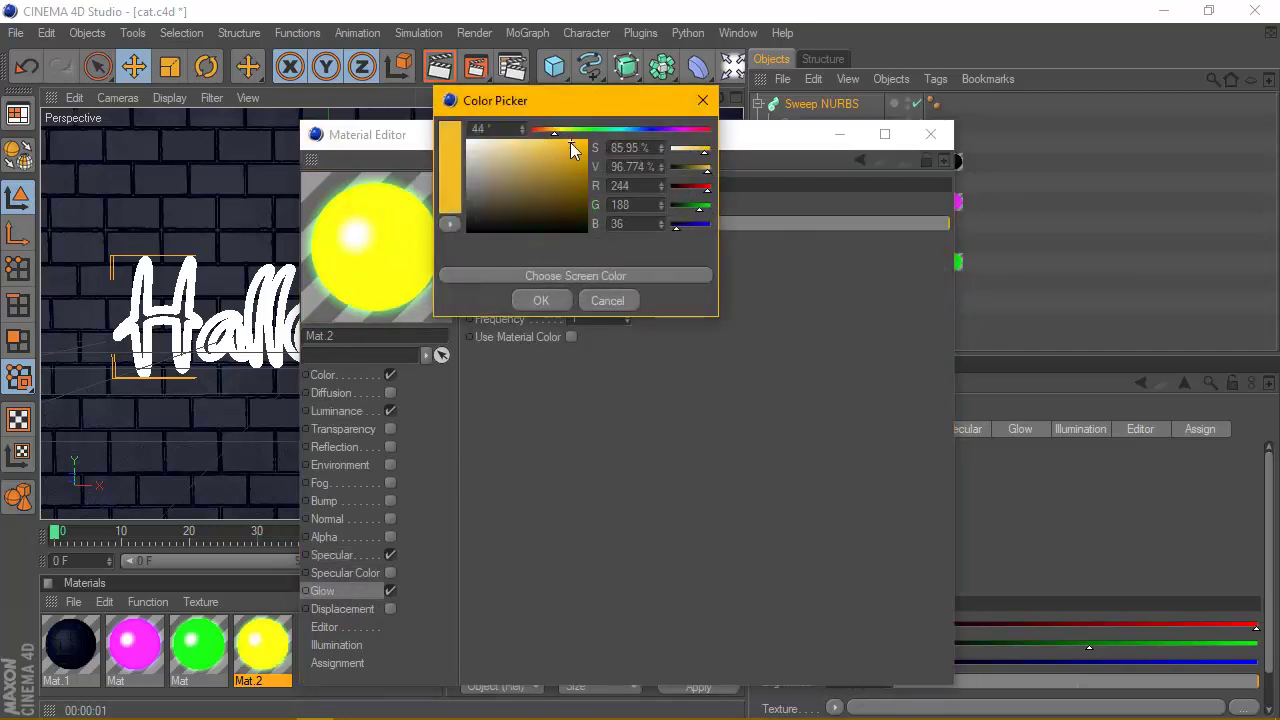
left_click_drag(558, 132, 547, 132)
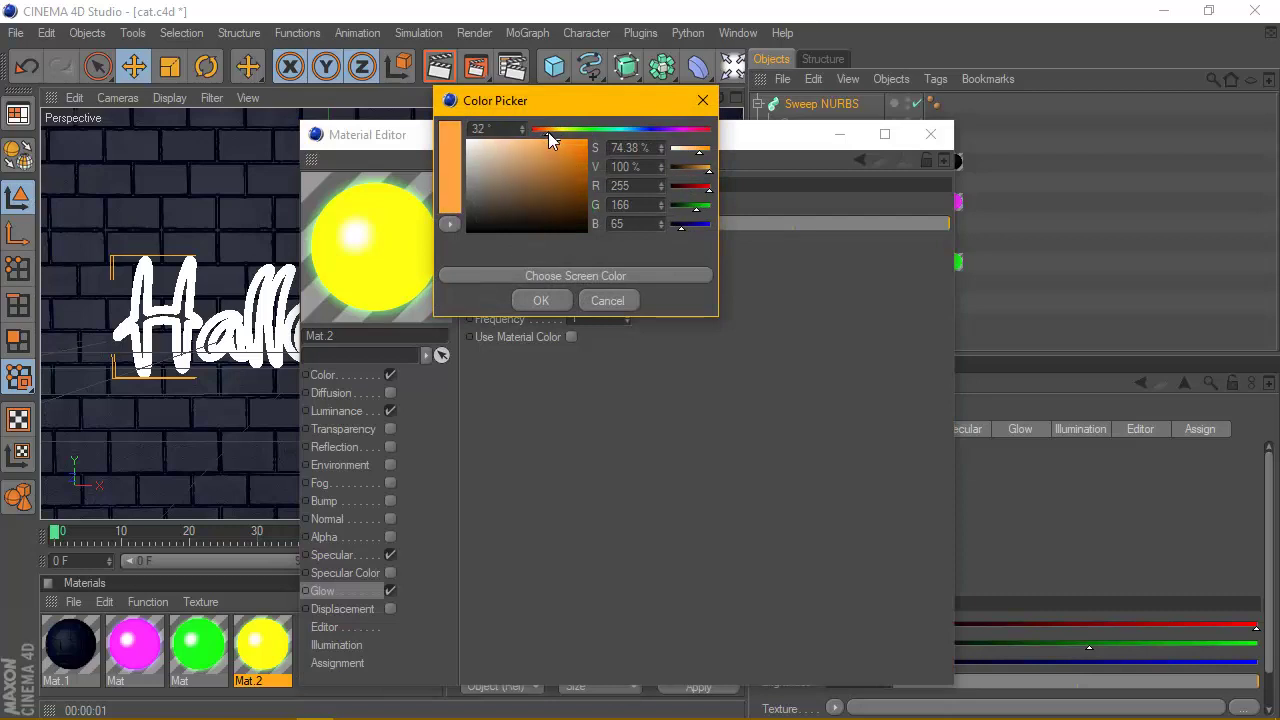
left_click(535, 142)
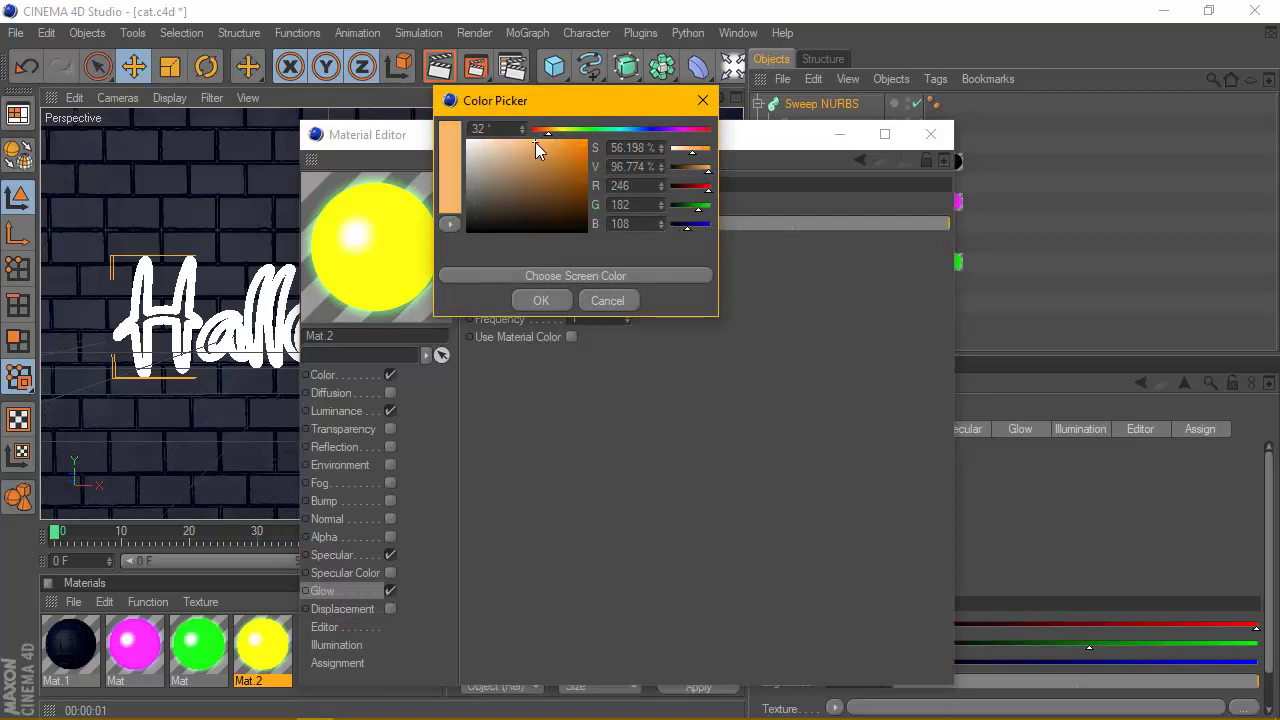
left_click(541, 300)
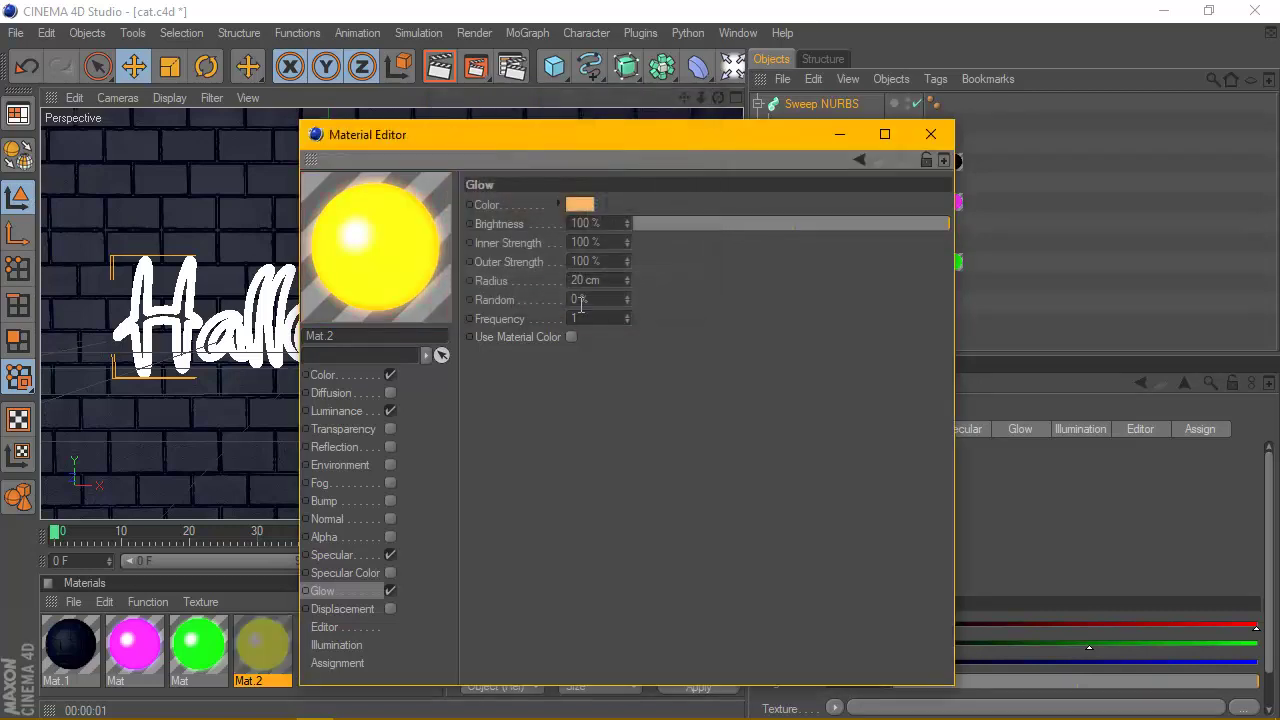
left_click(931, 134)
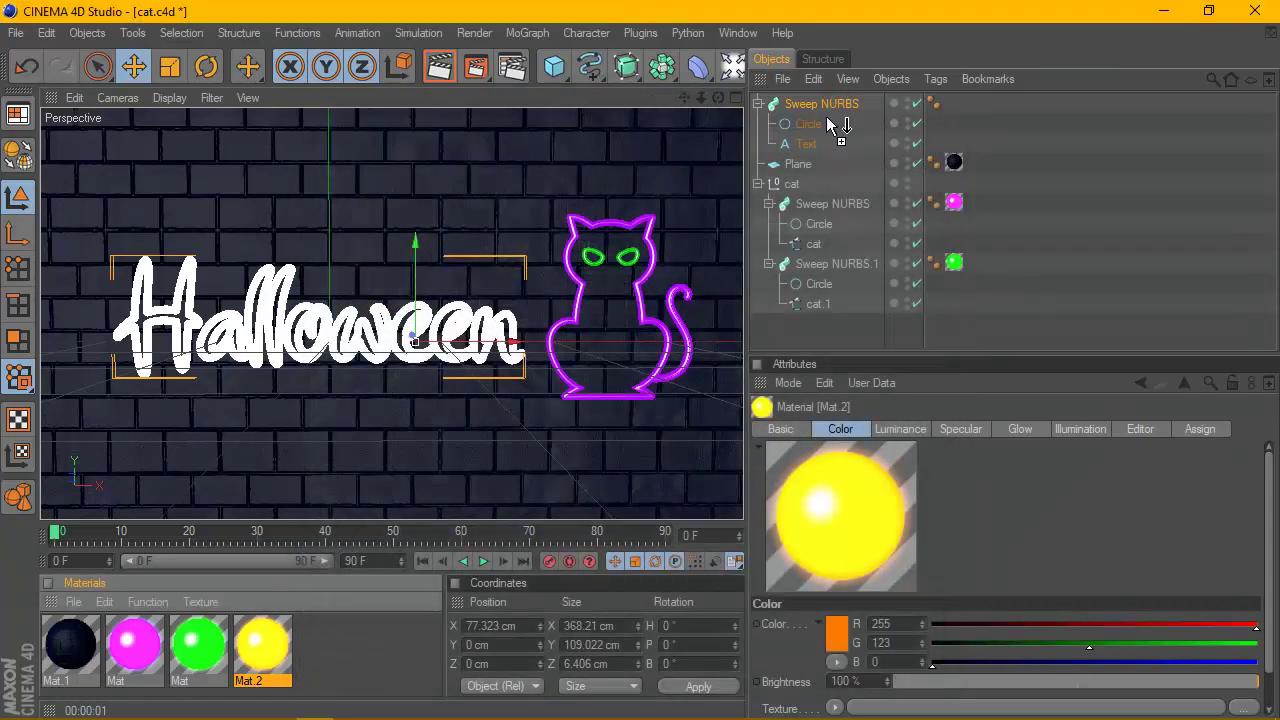
Apply Mat.2 to the Halloween text sweep and render a preview of the orange neon
left_click_drag(826, 120, 822, 106)
left_click(758, 184)
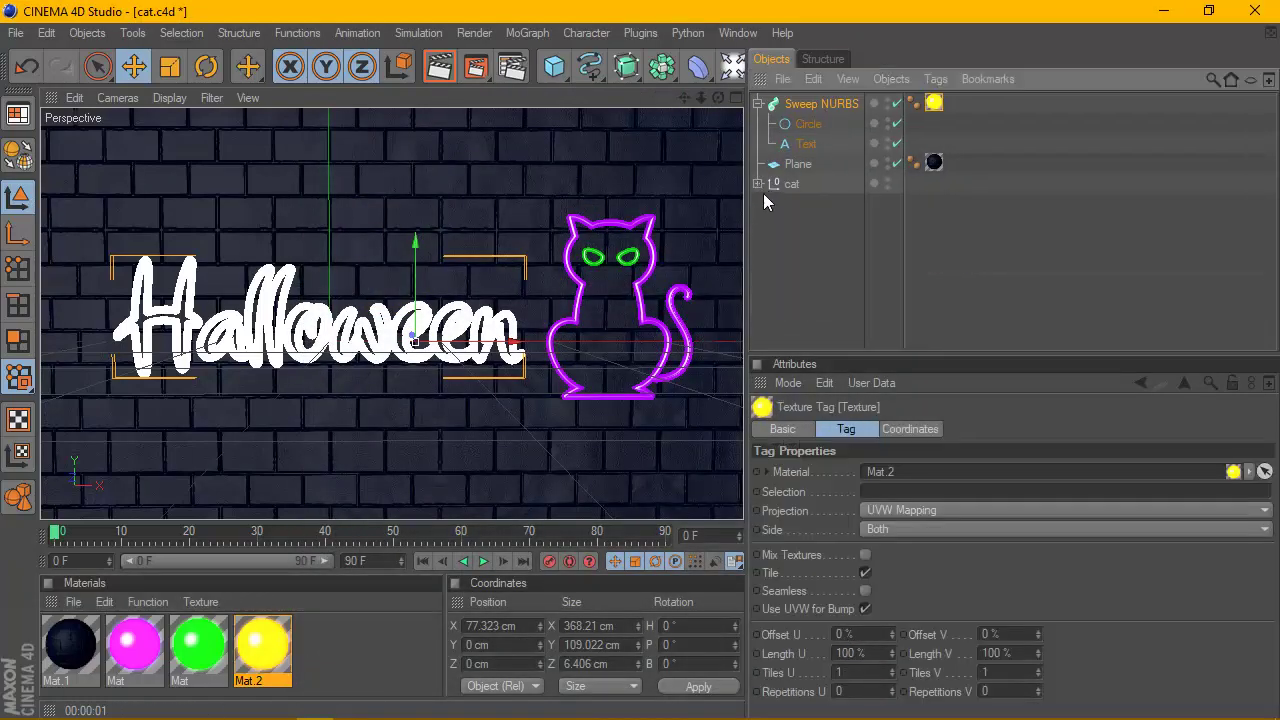
left_click(758, 184)
left_click(768, 204)
left_click(768, 228)
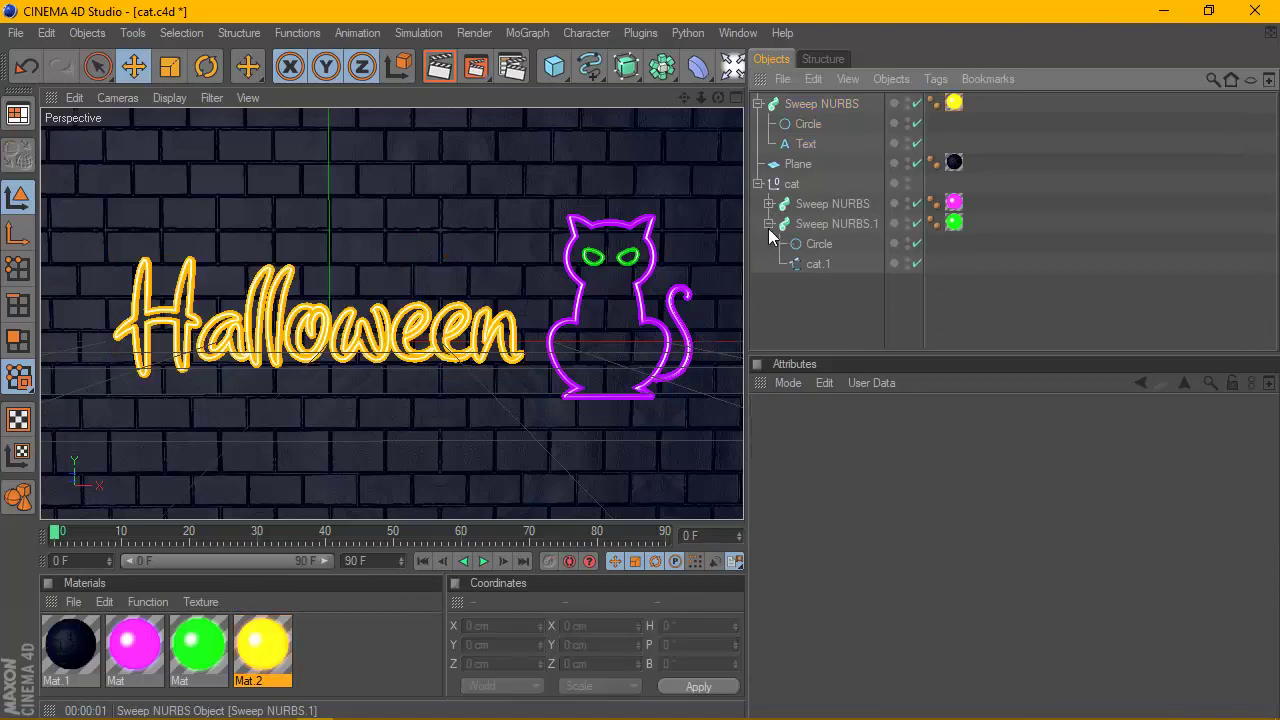
left_click(769, 223)
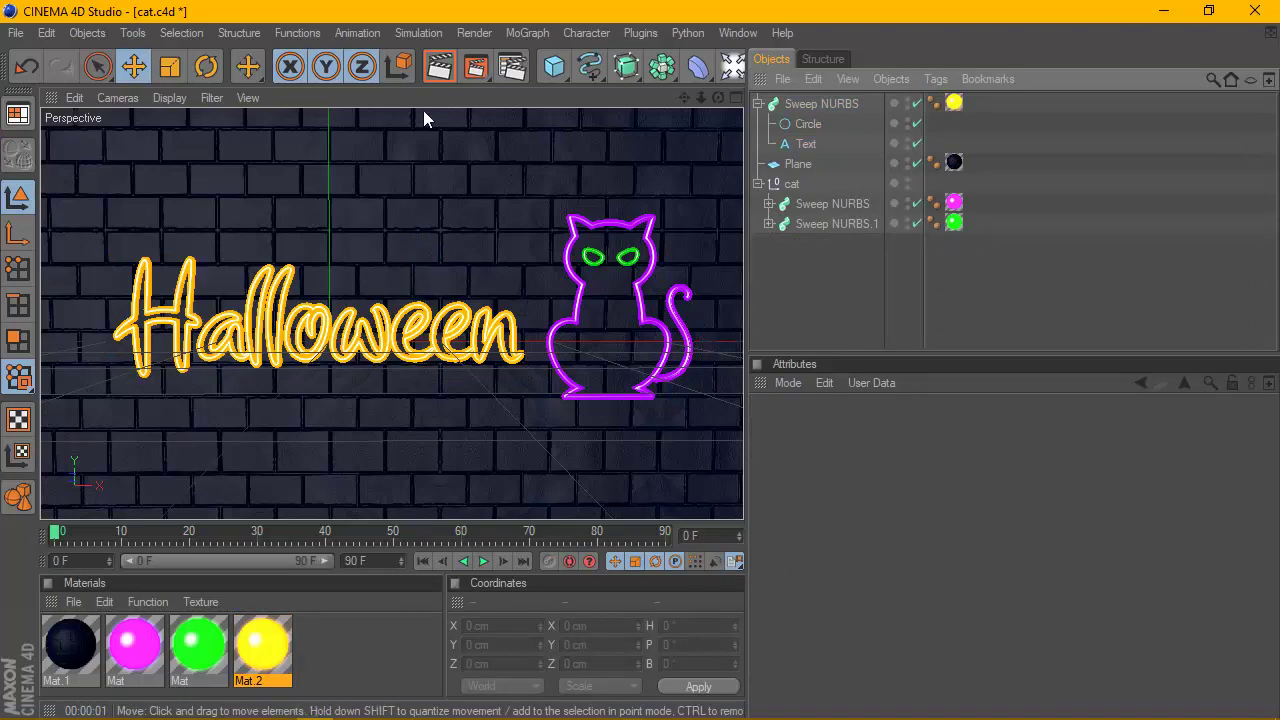
left_click(442, 78)
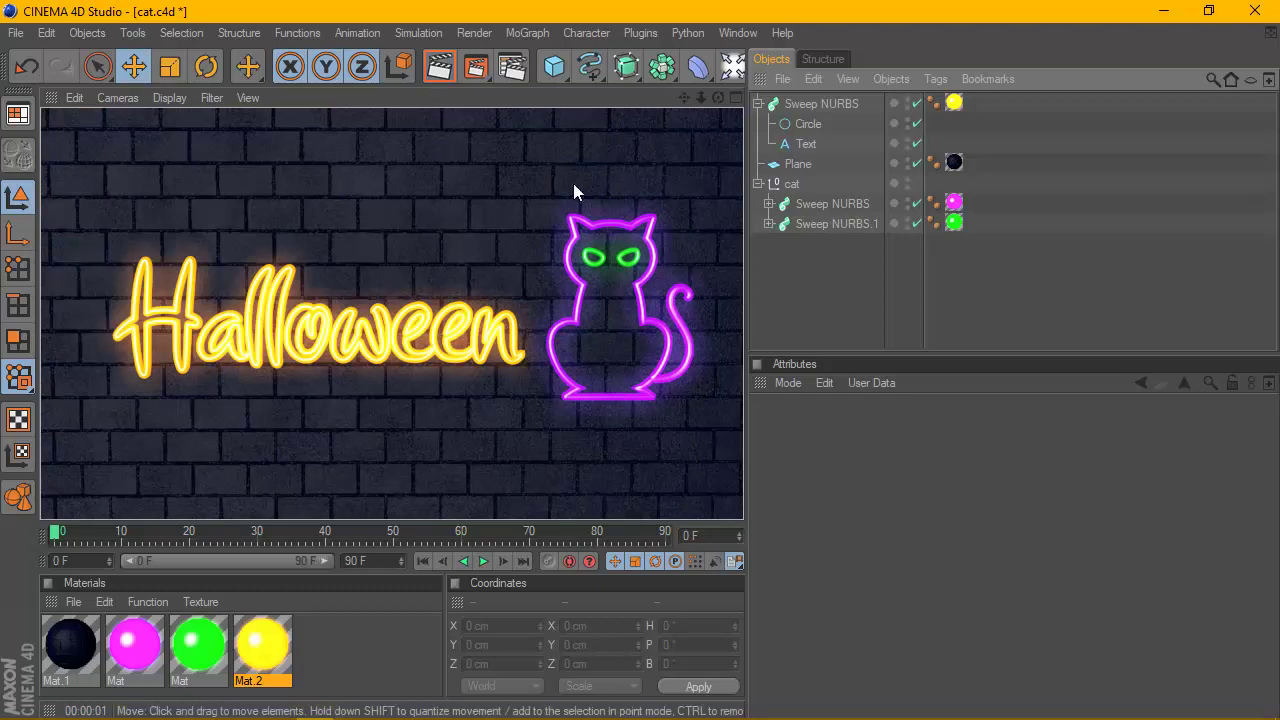
Shrink the text sweep's profile circle to 2.69 cm for thinner tubes and re-render
left_click(806, 124)
left_click(169, 68)
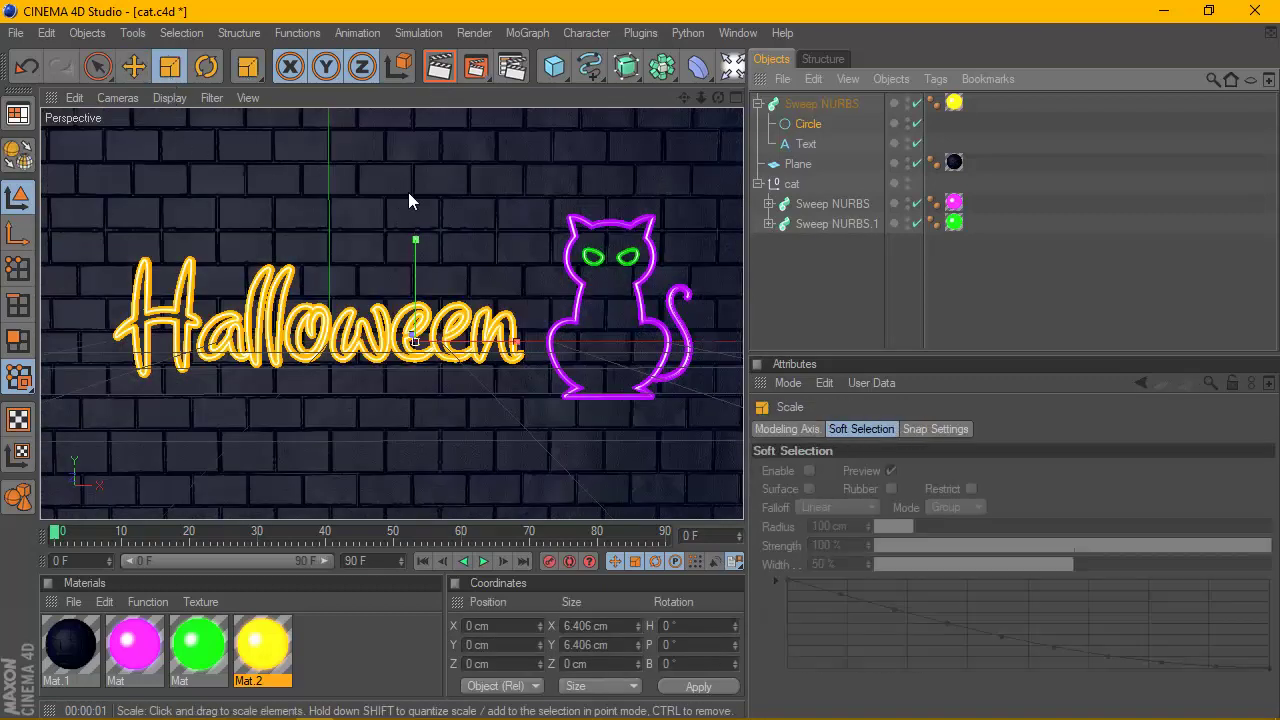
left_click_drag(408, 200, 380, 202)
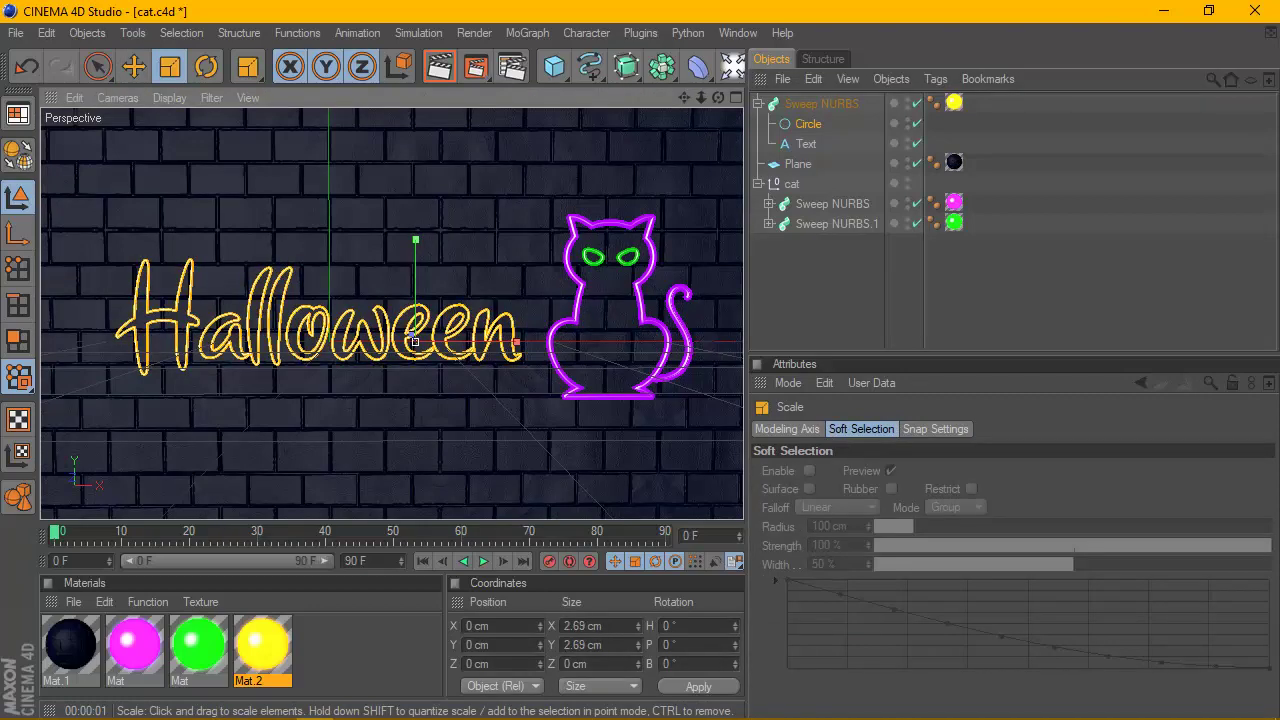
left_click(438, 68)
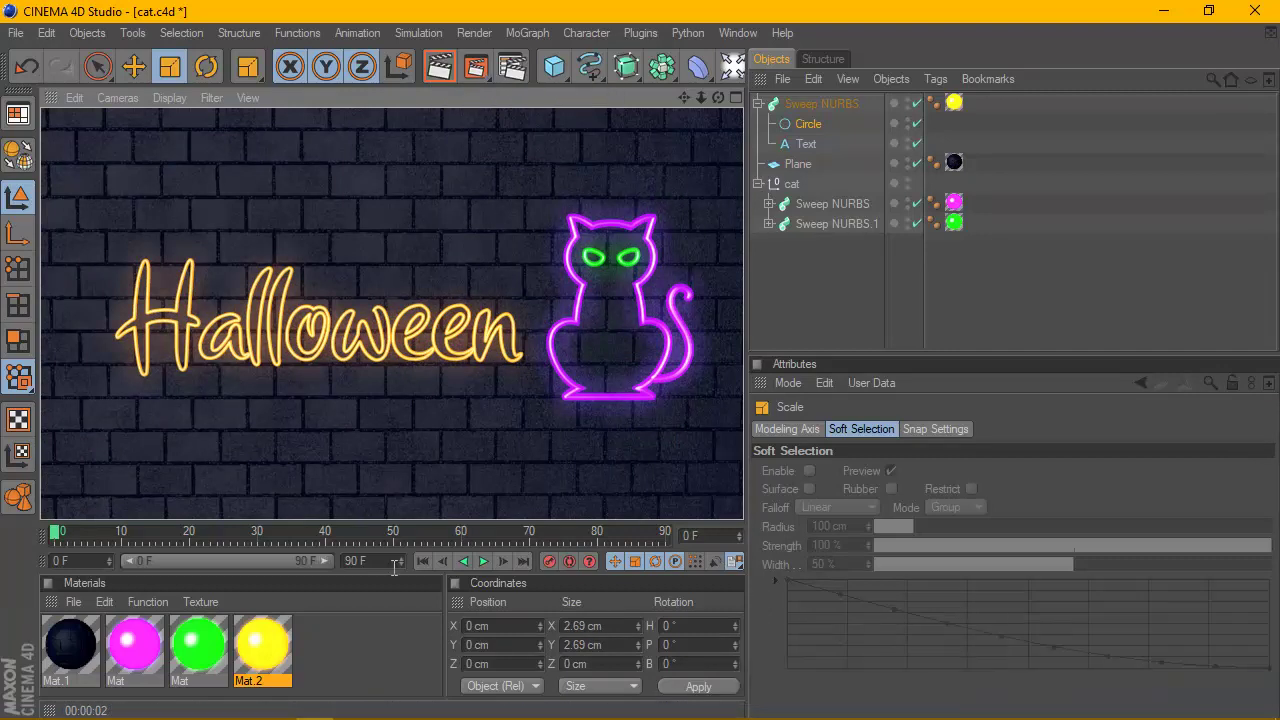
Turn off Mat.2's specular highlight and render to check the material
double_click(262, 647)
left_click(350, 411)
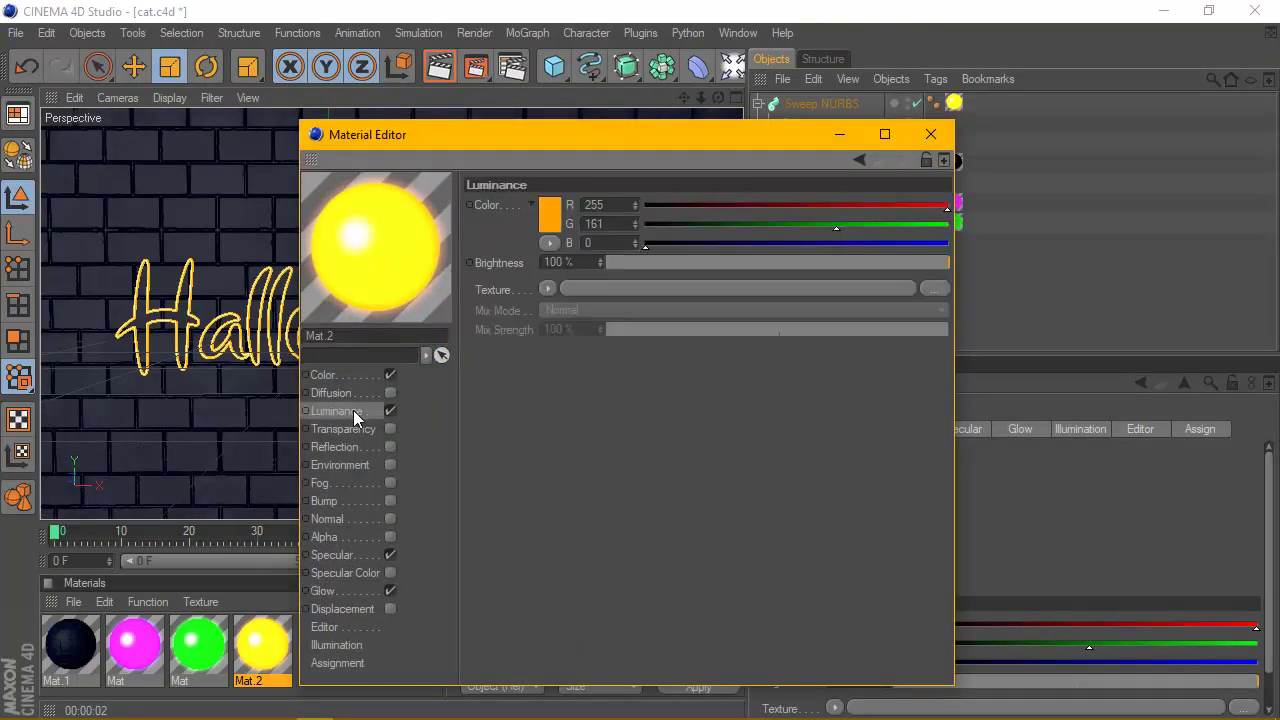
left_click(340, 555)
left_click(340, 591)
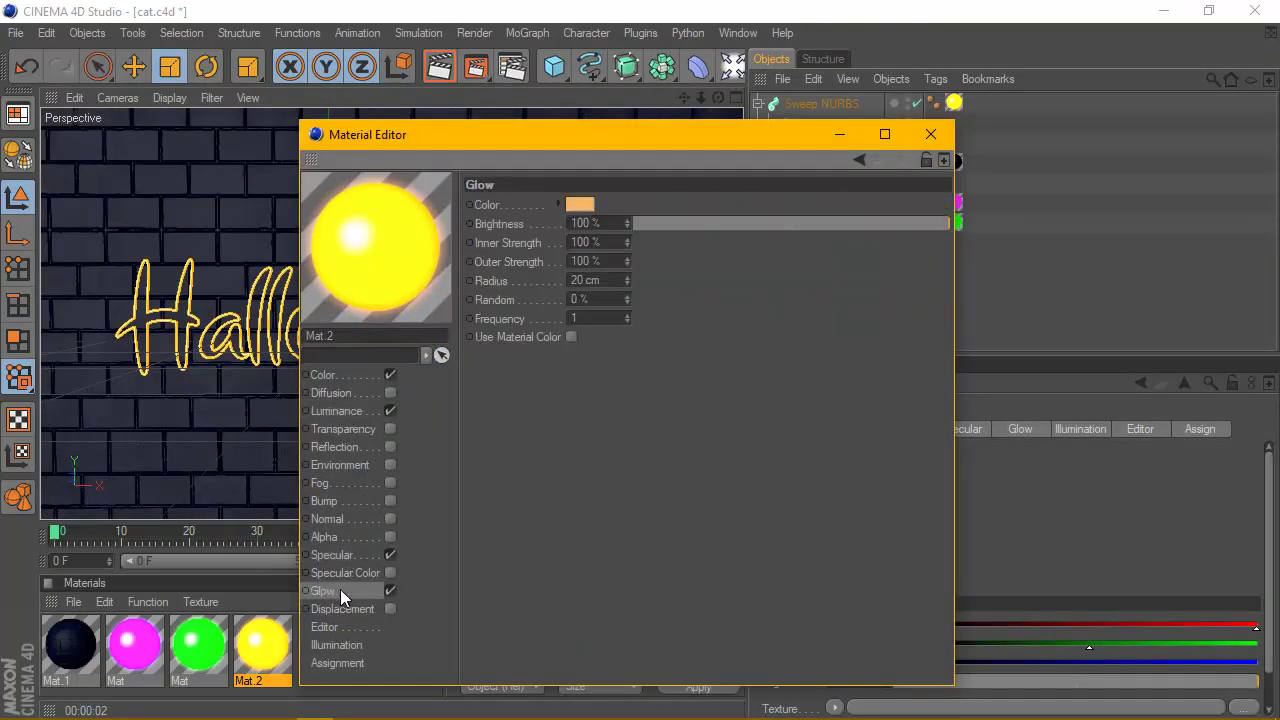
left_click(391, 555)
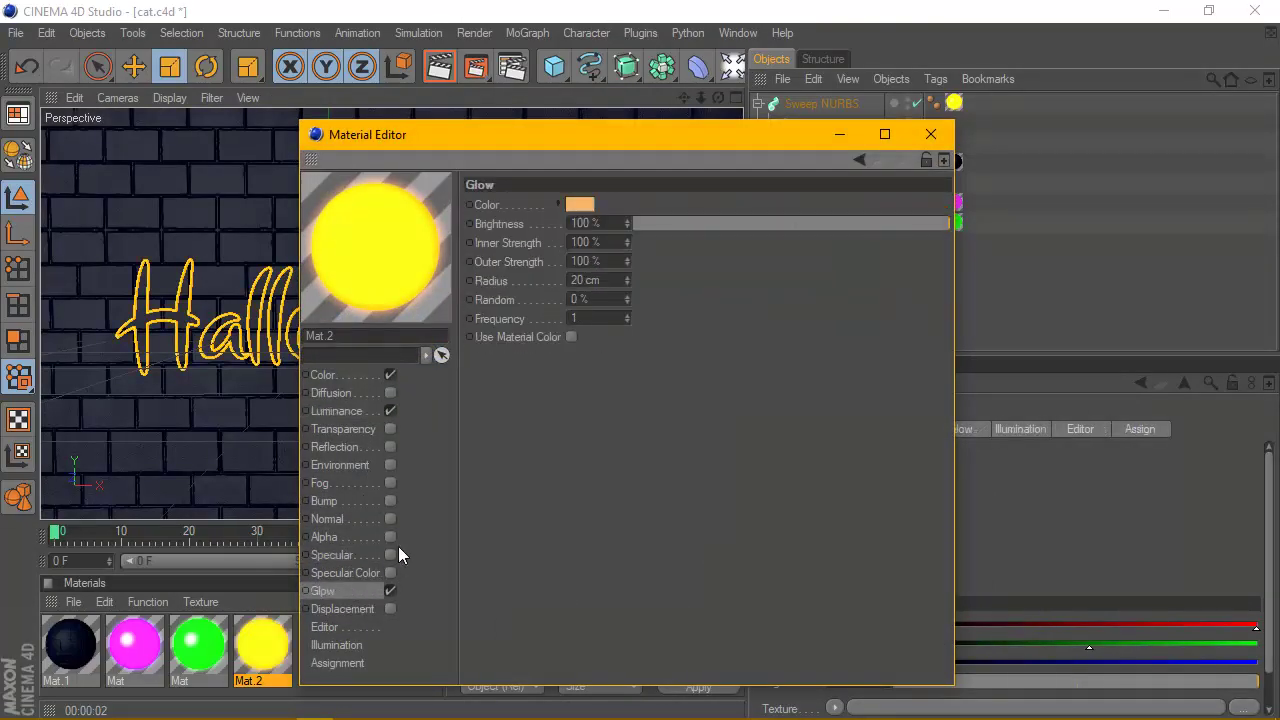
left_click(930, 134)
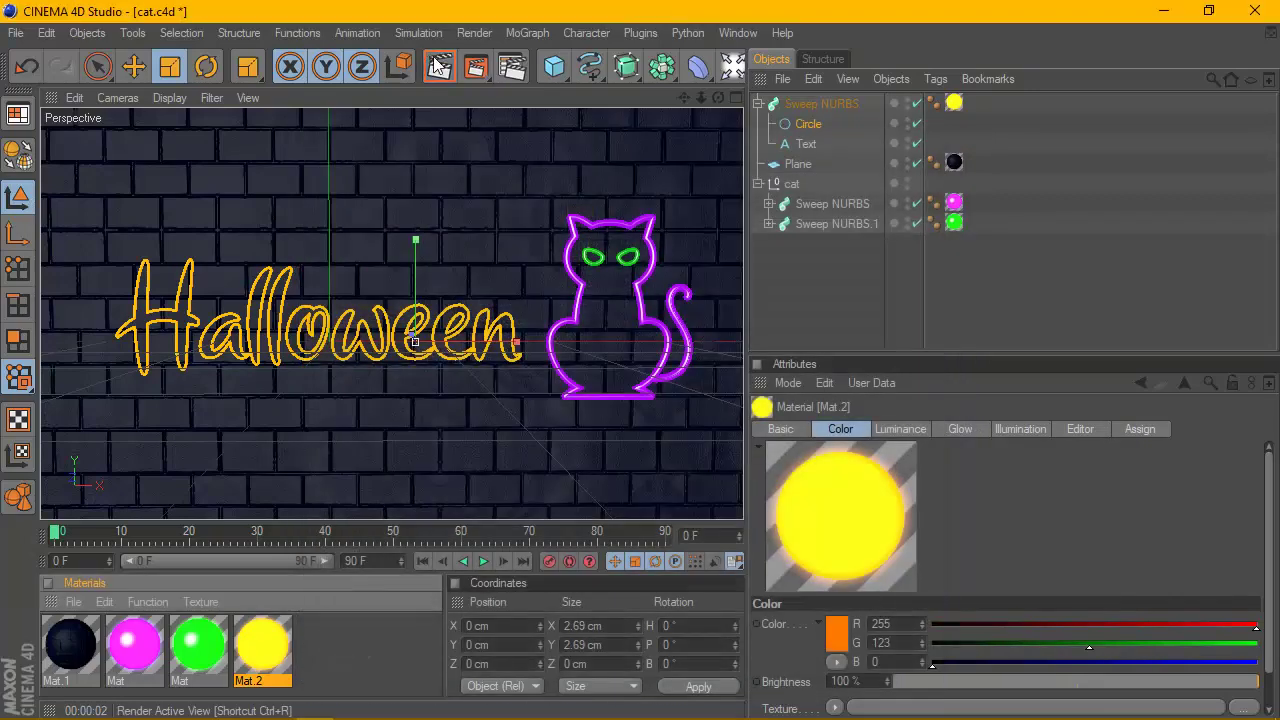
left_click(437, 66)
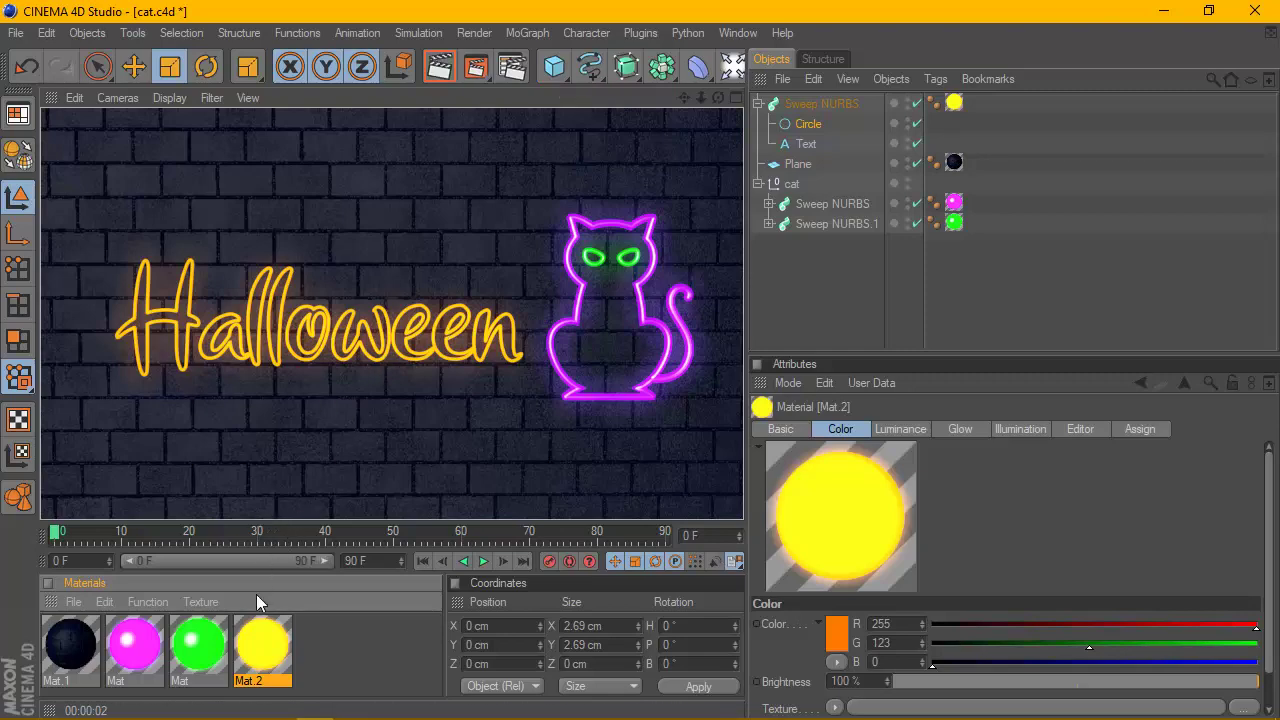
Set Mat.2's outer glow strength to 200% and glow radius to 15 cm, then re-render
double_click(263, 640)
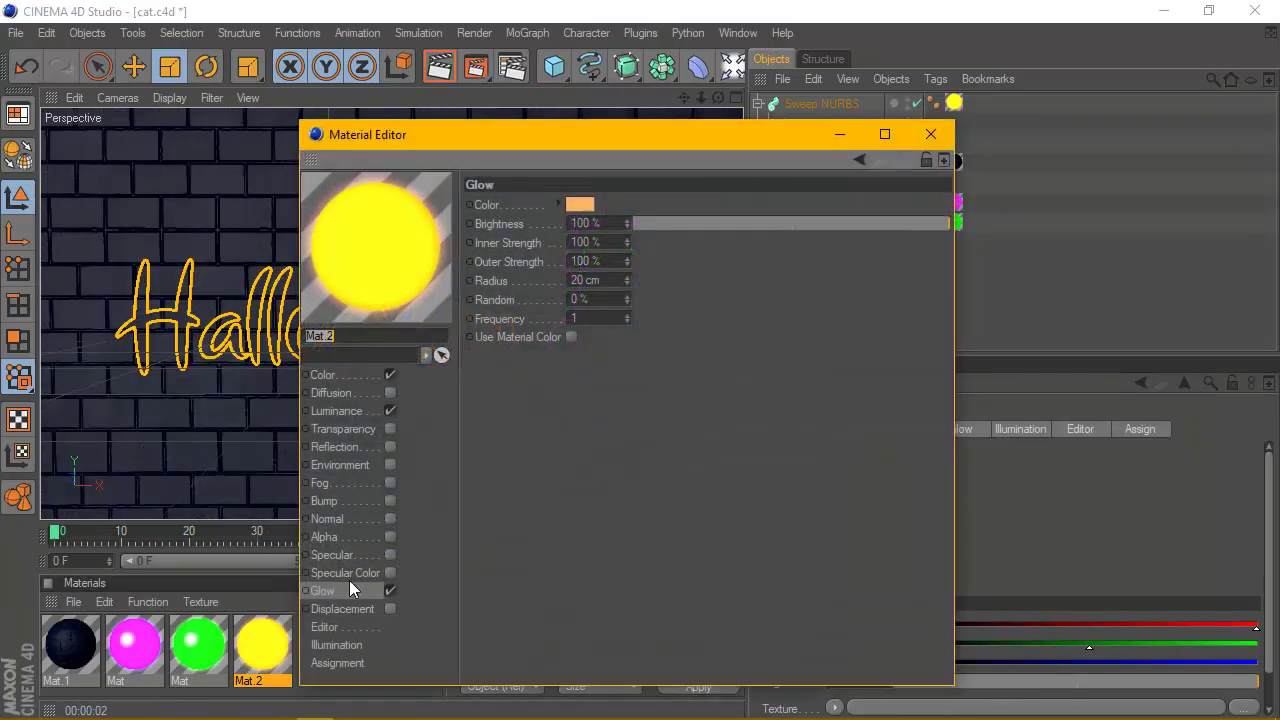
type("200")
key("Return")
left_click(610, 281)
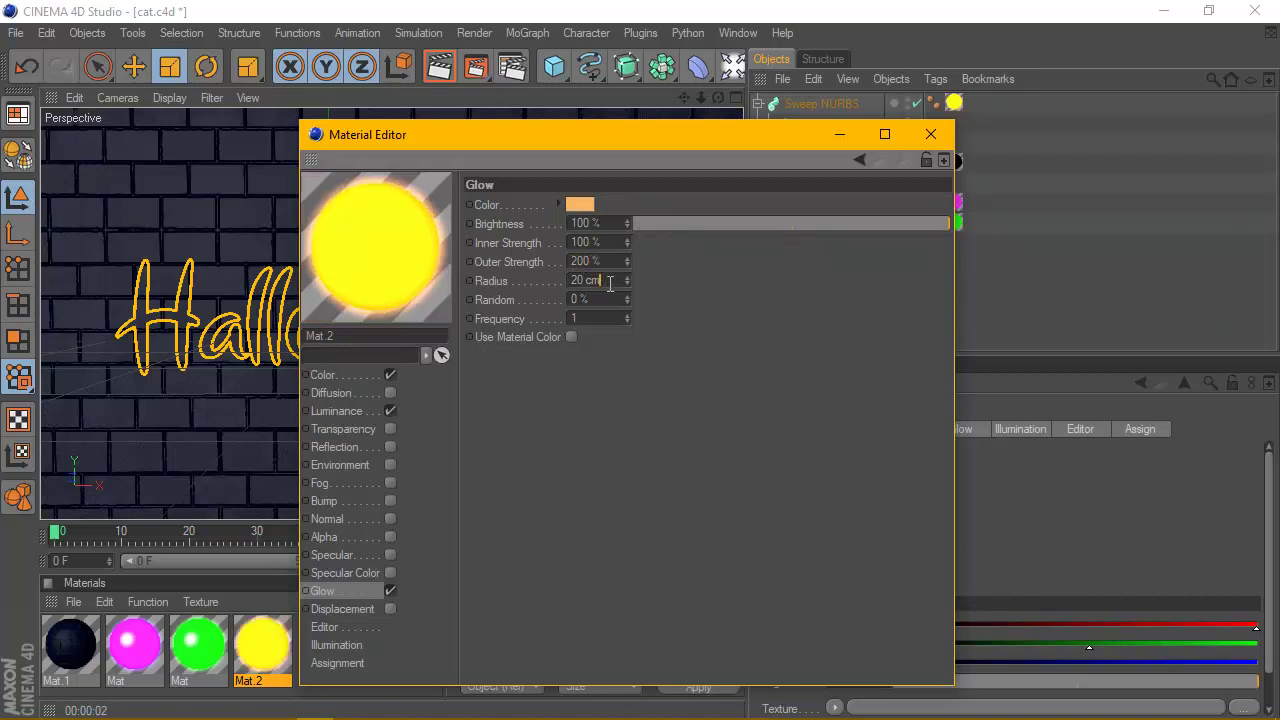
type("15")
key("Return")
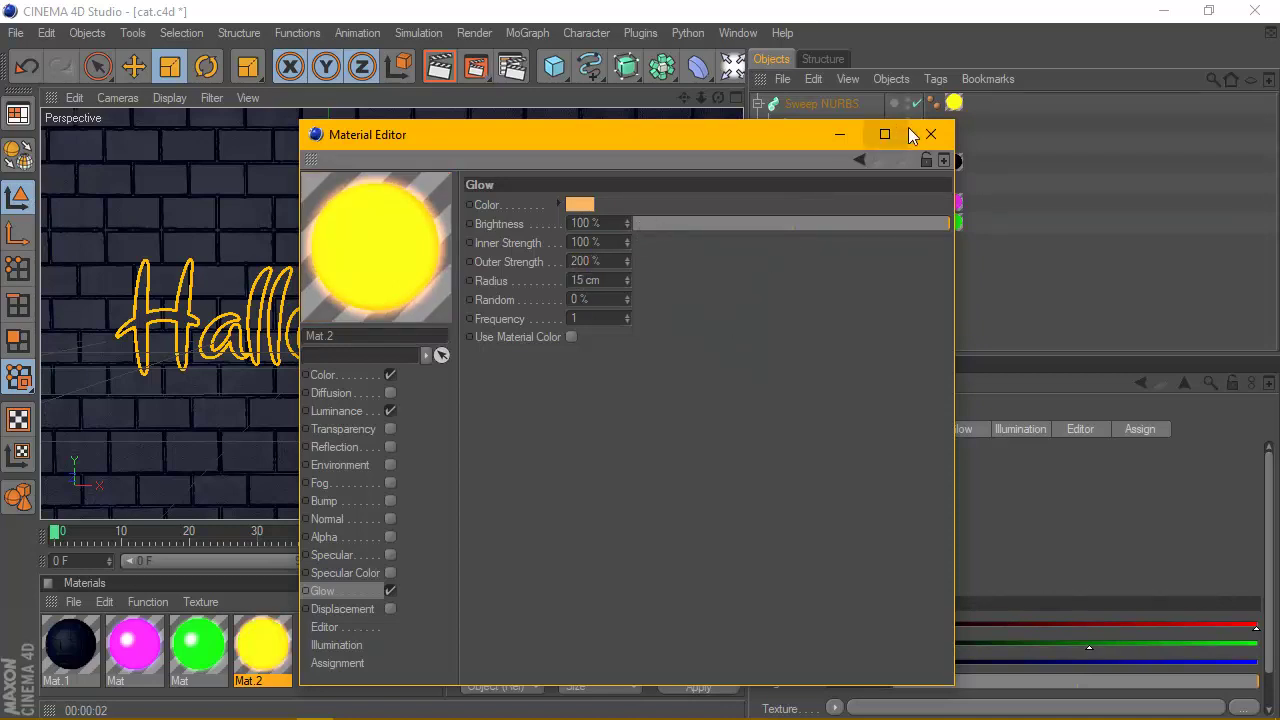
left_click(930, 134)
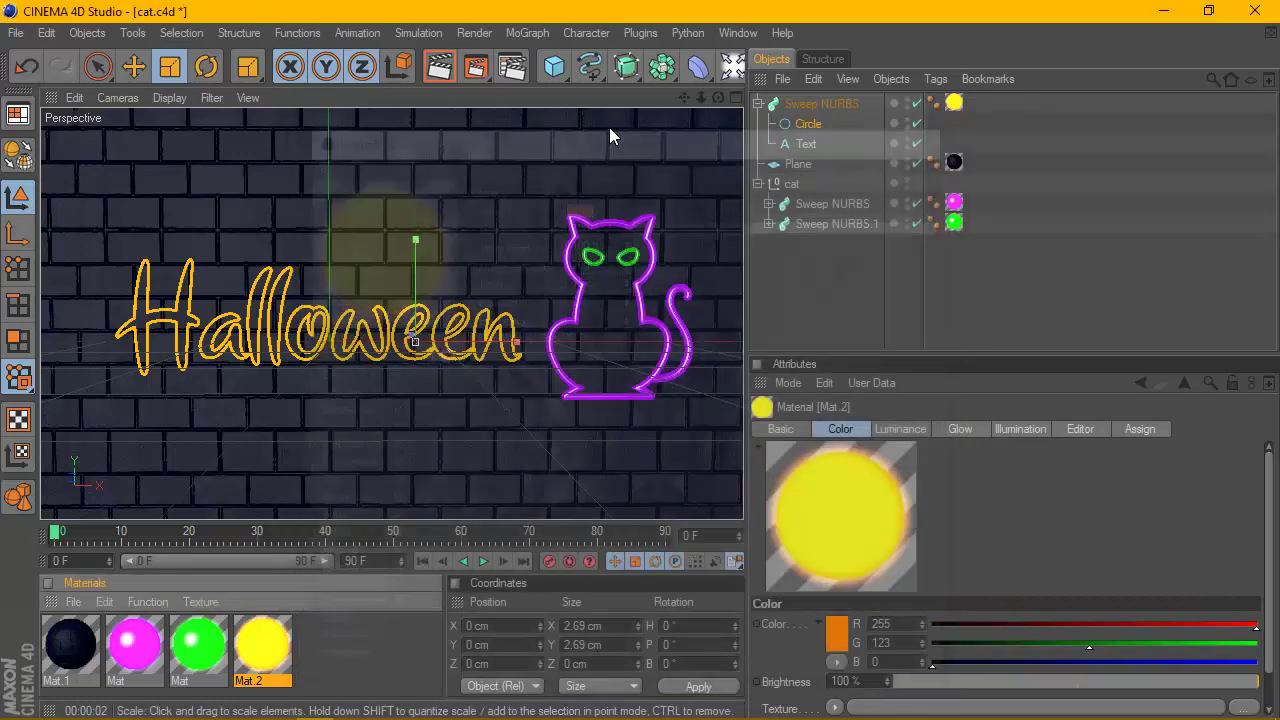
left_click(443, 68)
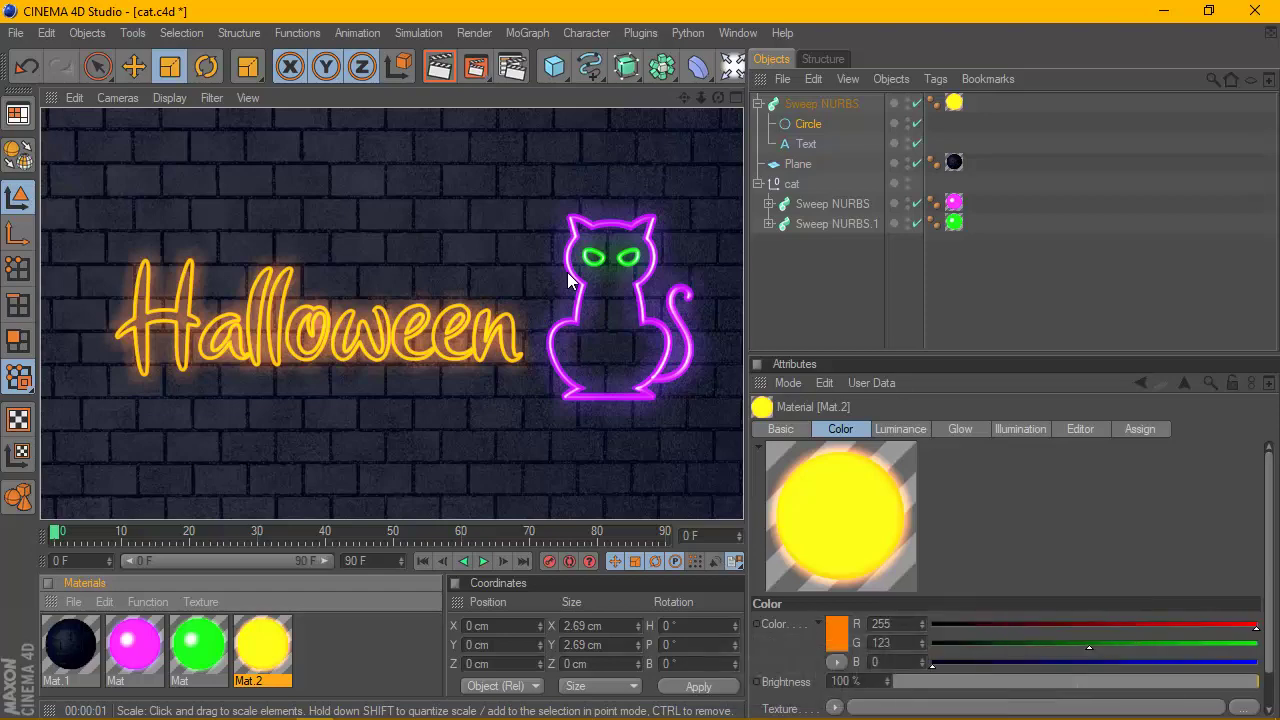
left_click(790, 122)
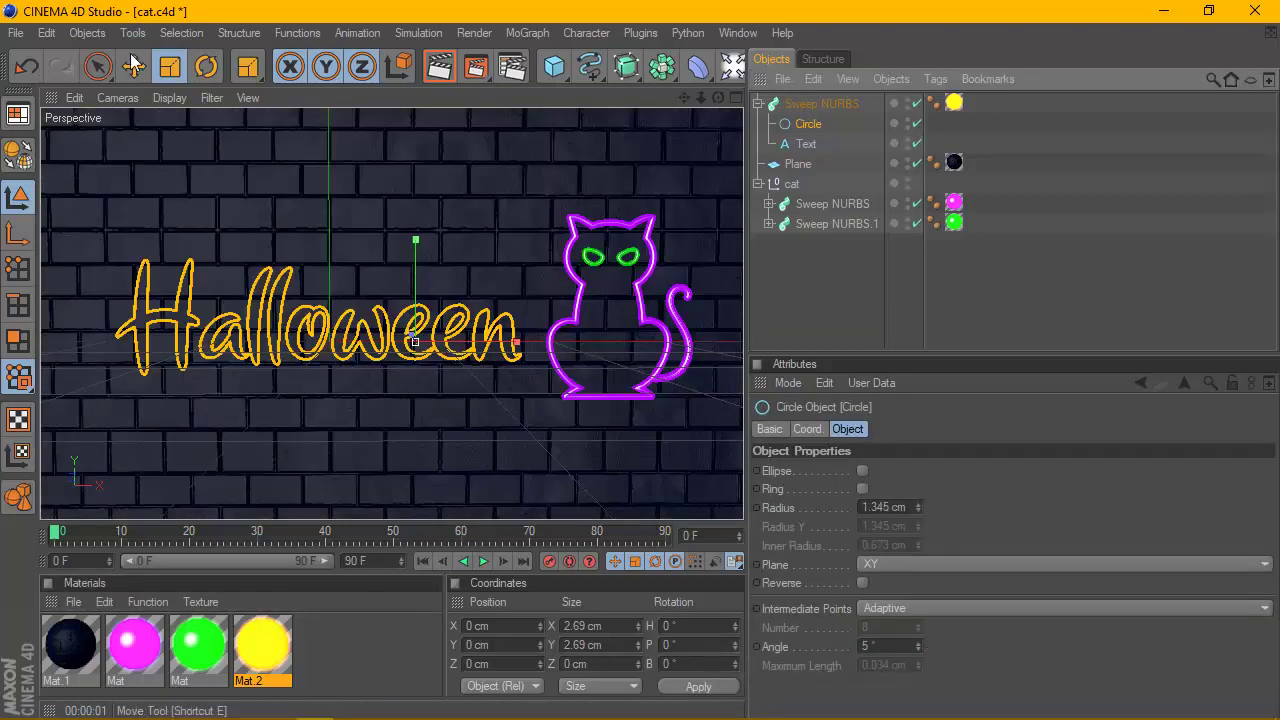
Scale the text's profile circle back up for thicker strokes and re-render
key("t")
left_click_drag(393, 232, 440, 232)
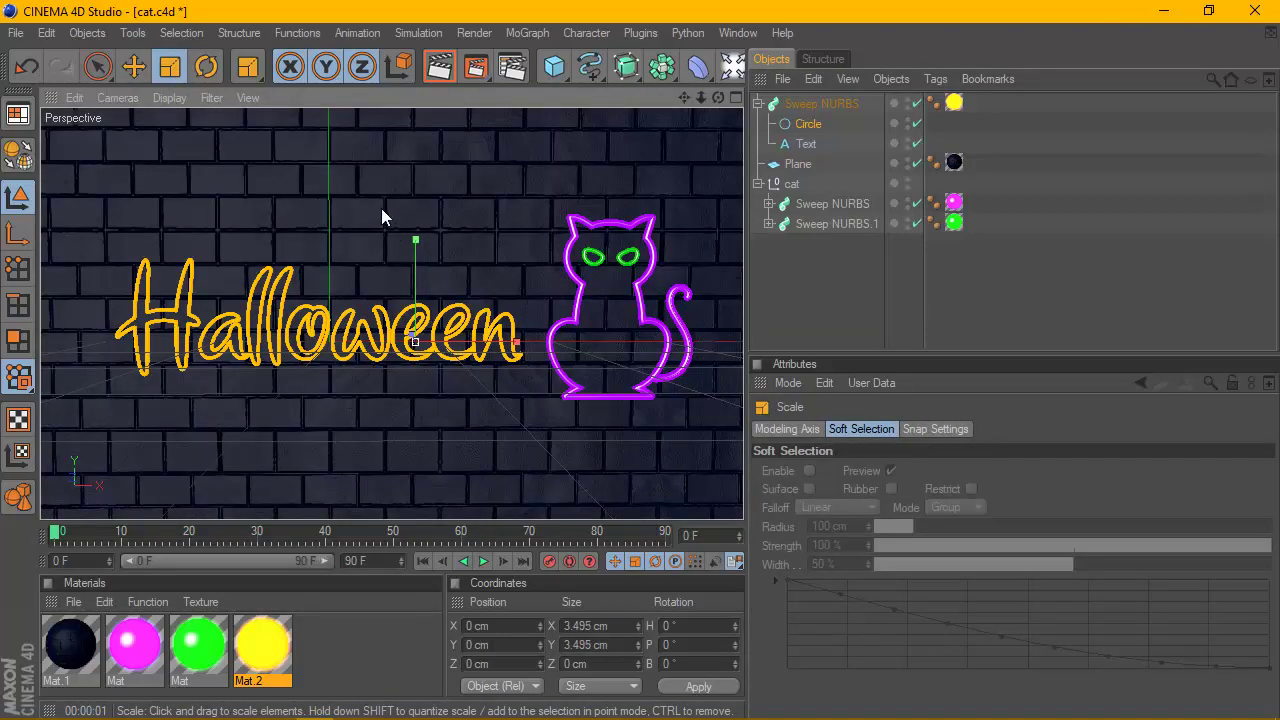
left_click(431, 67)
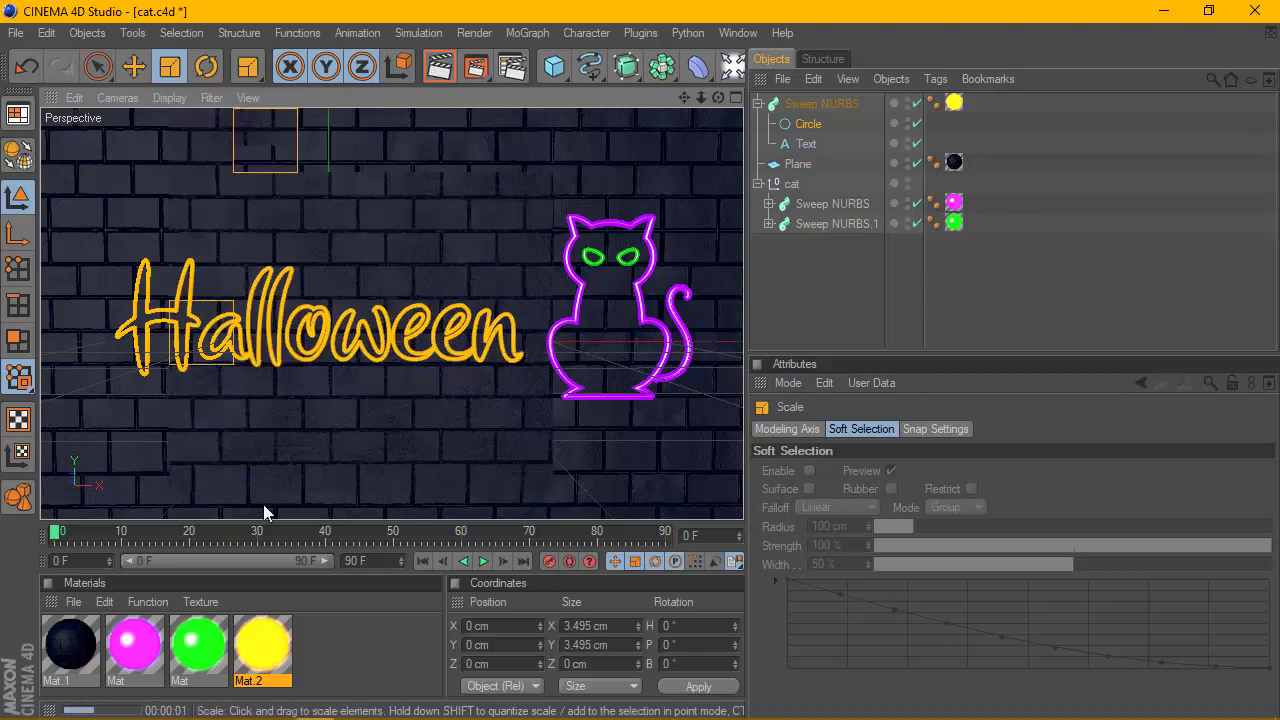
Re-enable specular on the yellow material with 46% falloff and 11% width
double_click(278, 652)
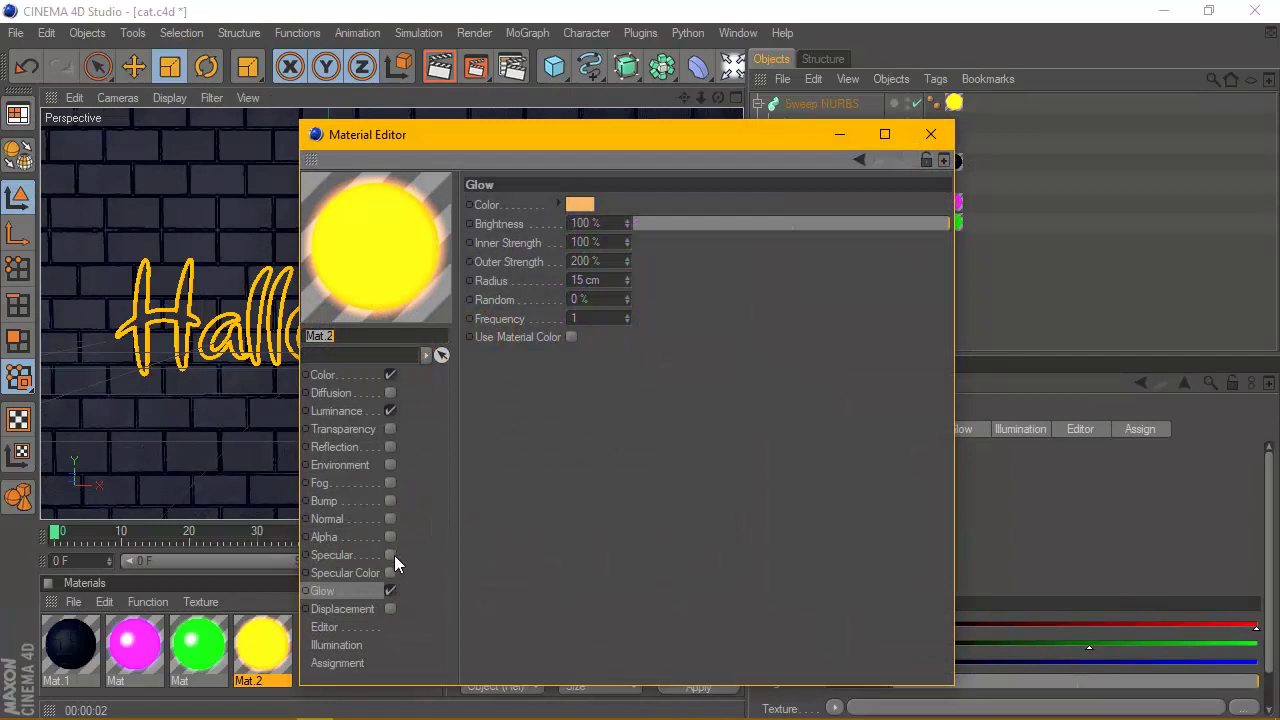
left_click(392, 555)
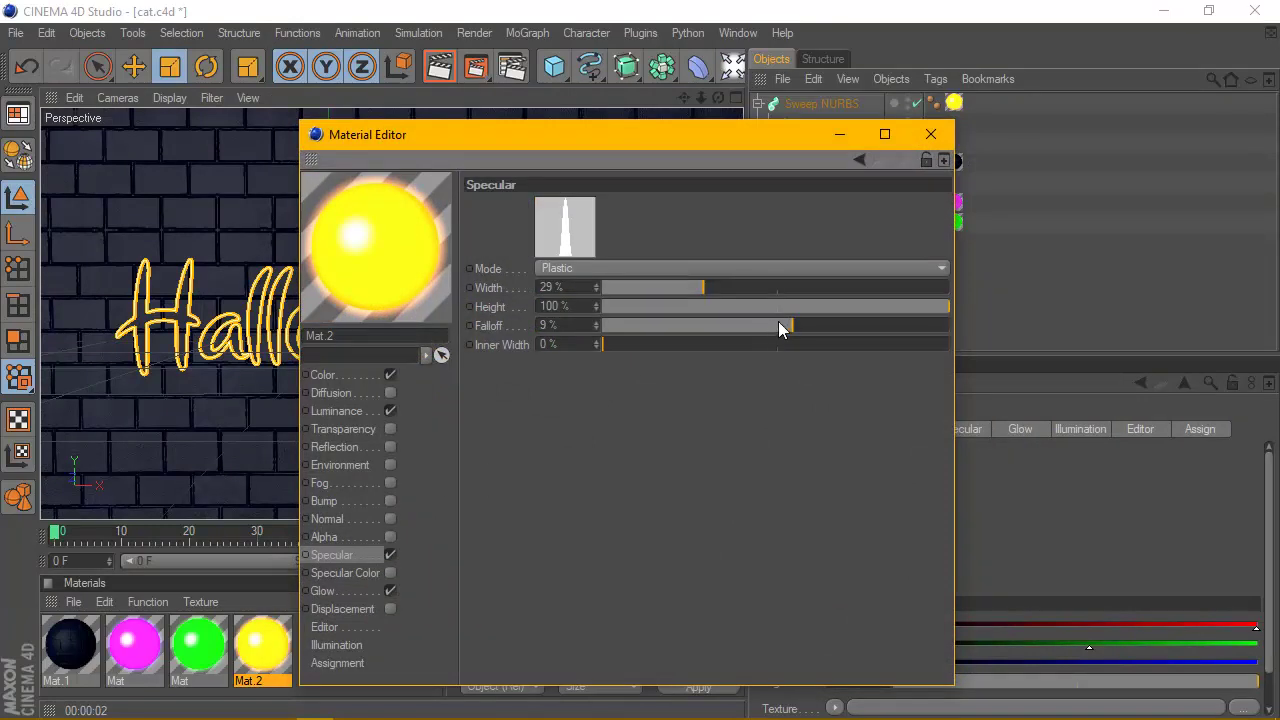
mouse_move(783, 325)
left_mouse_down()
mouse_move(750, 325)
mouse_move(847, 325)
left_mouse_up()
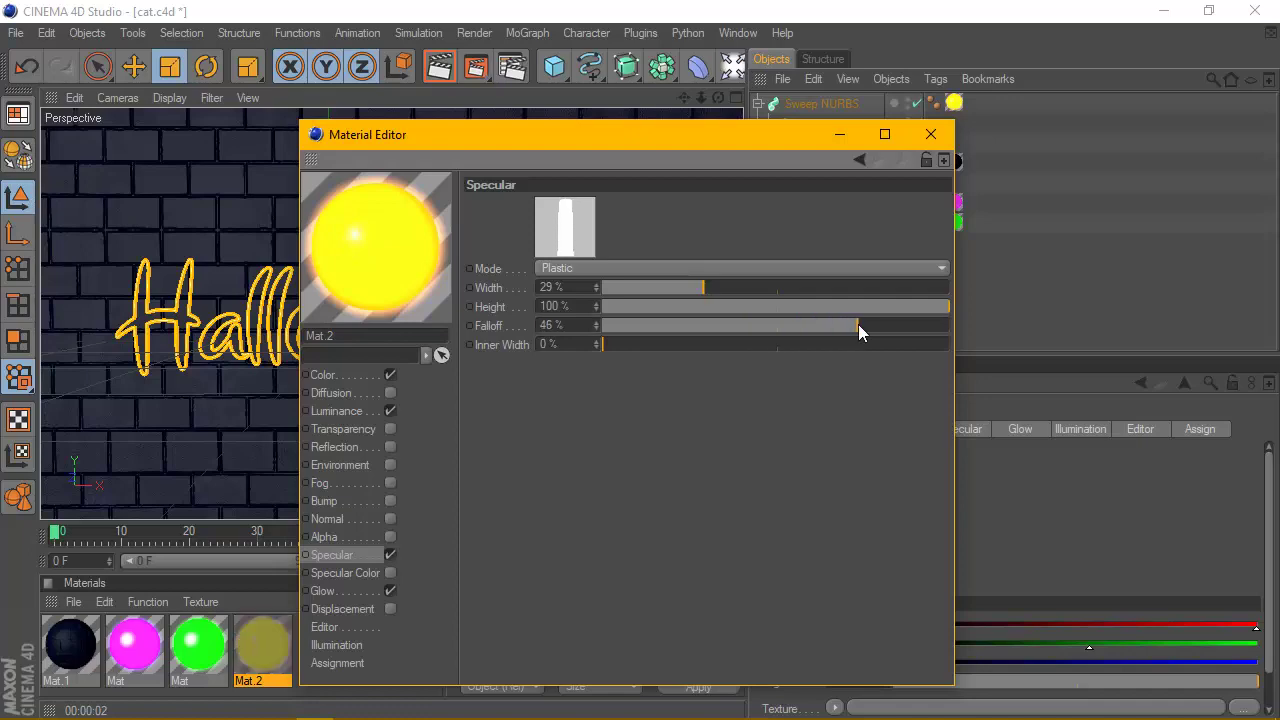
left_click_drag(686, 287, 640, 287)
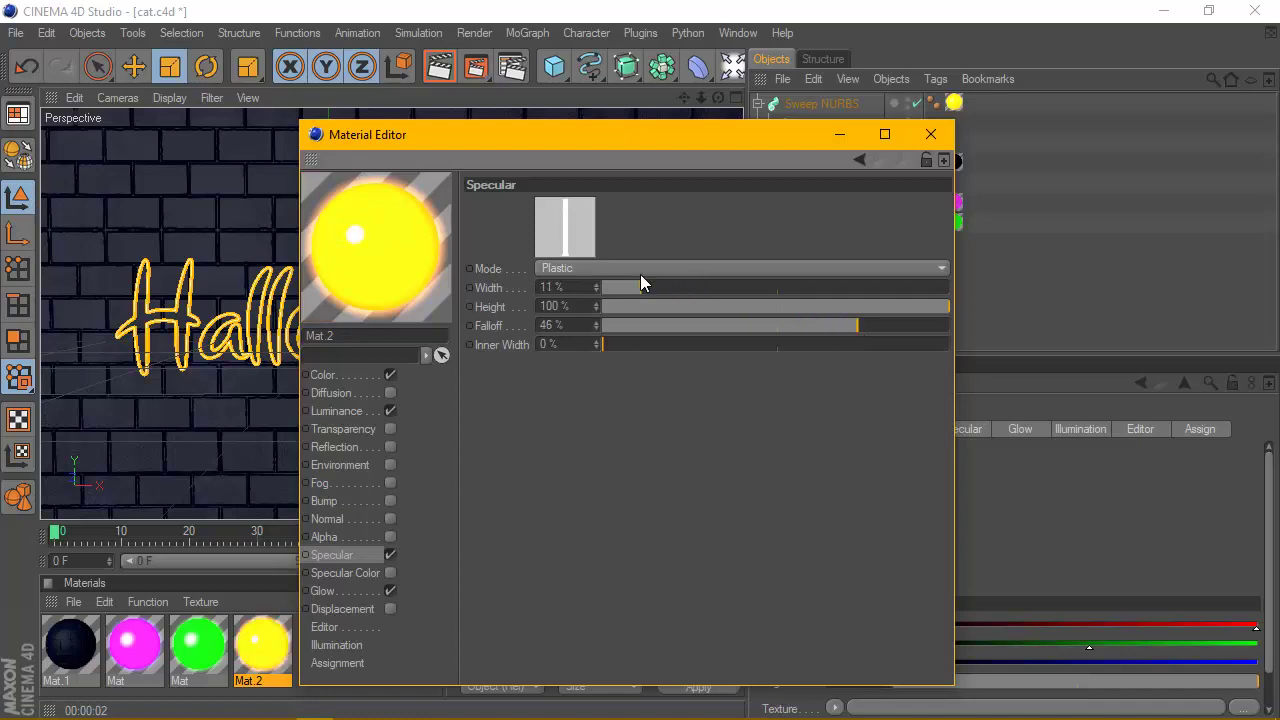
left_click(921, 131)
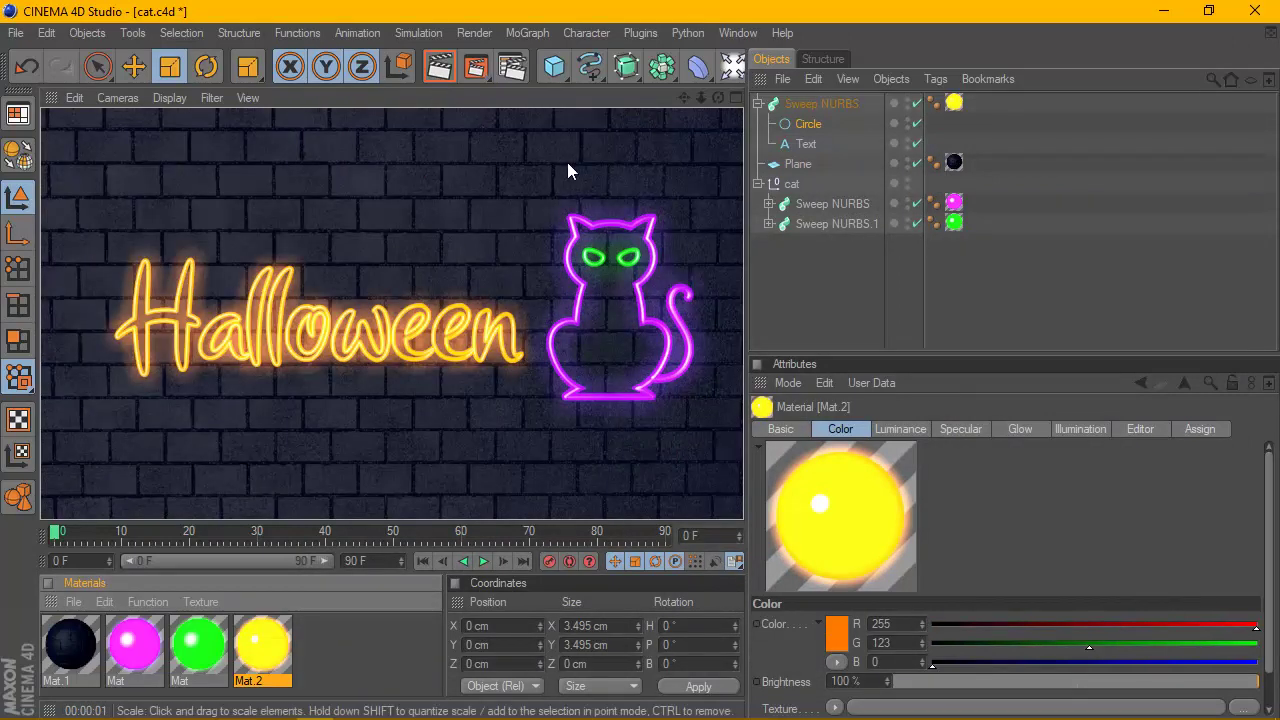
Duplicate the Halloween neon sweep and change the copy's text to 'Happy'
left_click(759, 104)
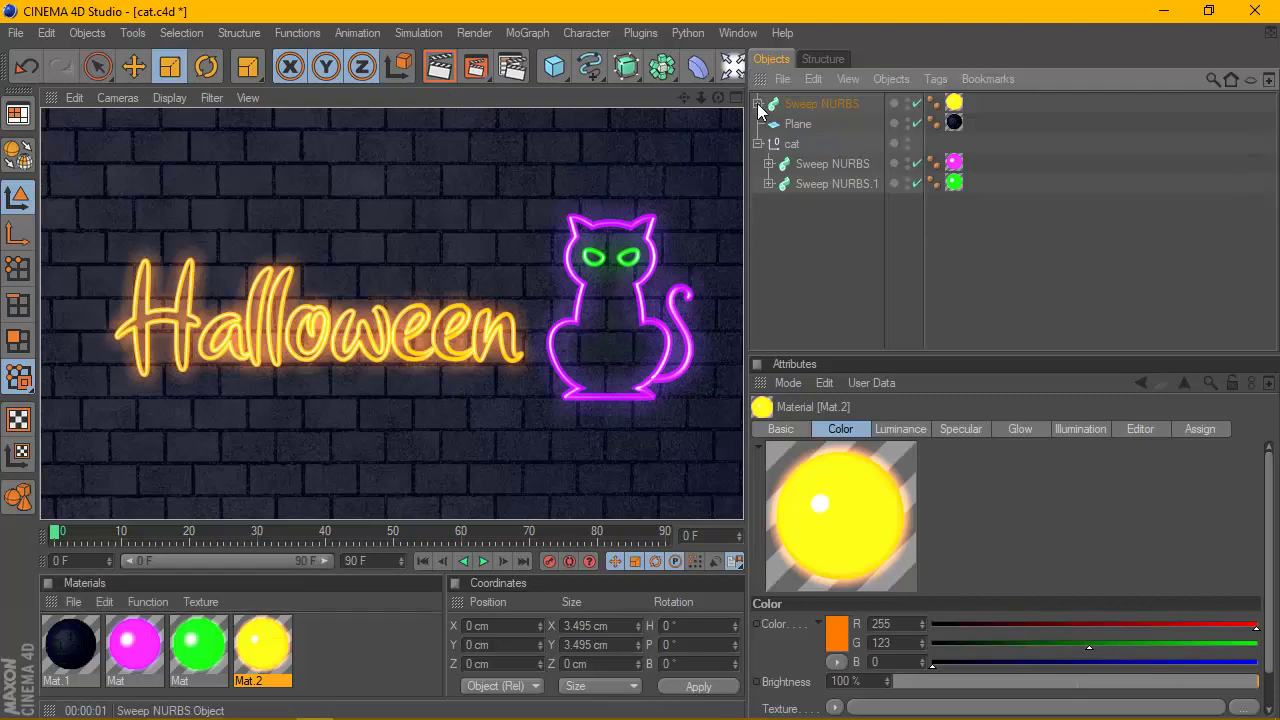
left_click(808, 108)
left_click_drag(810, 120, 795, 130, "ctrl")
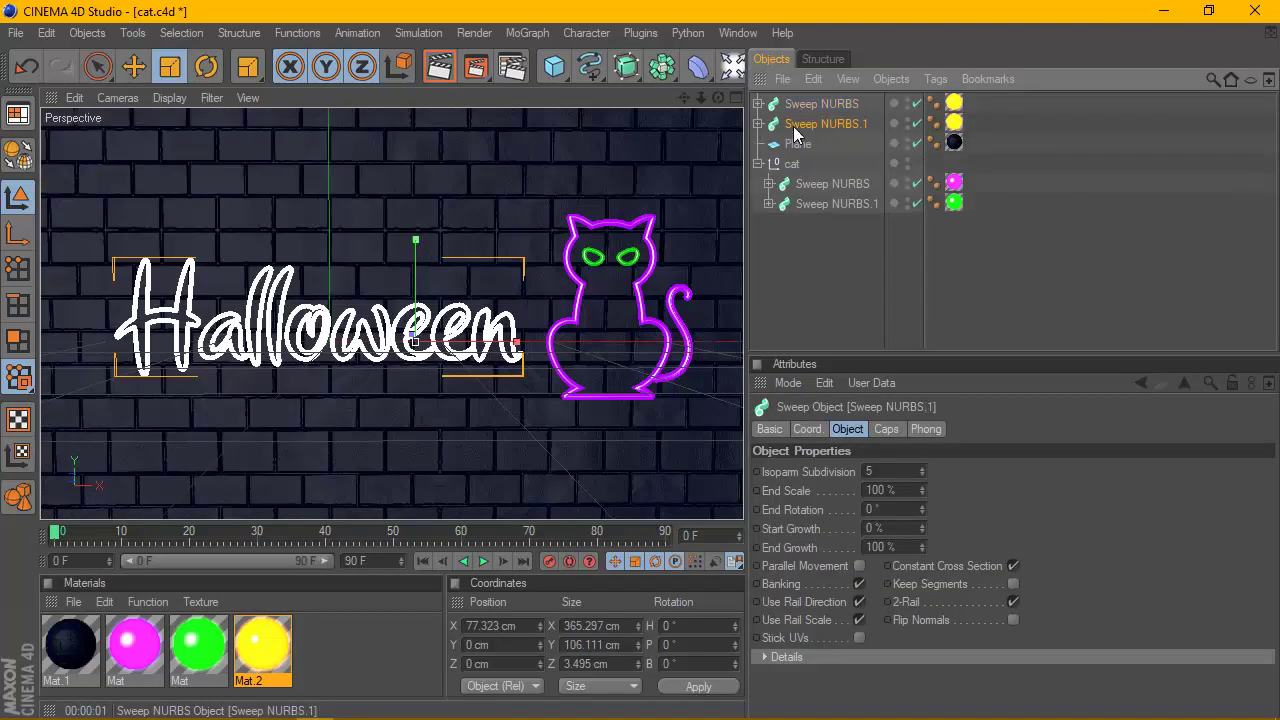
left_click(759, 124)
left_click(806, 164)
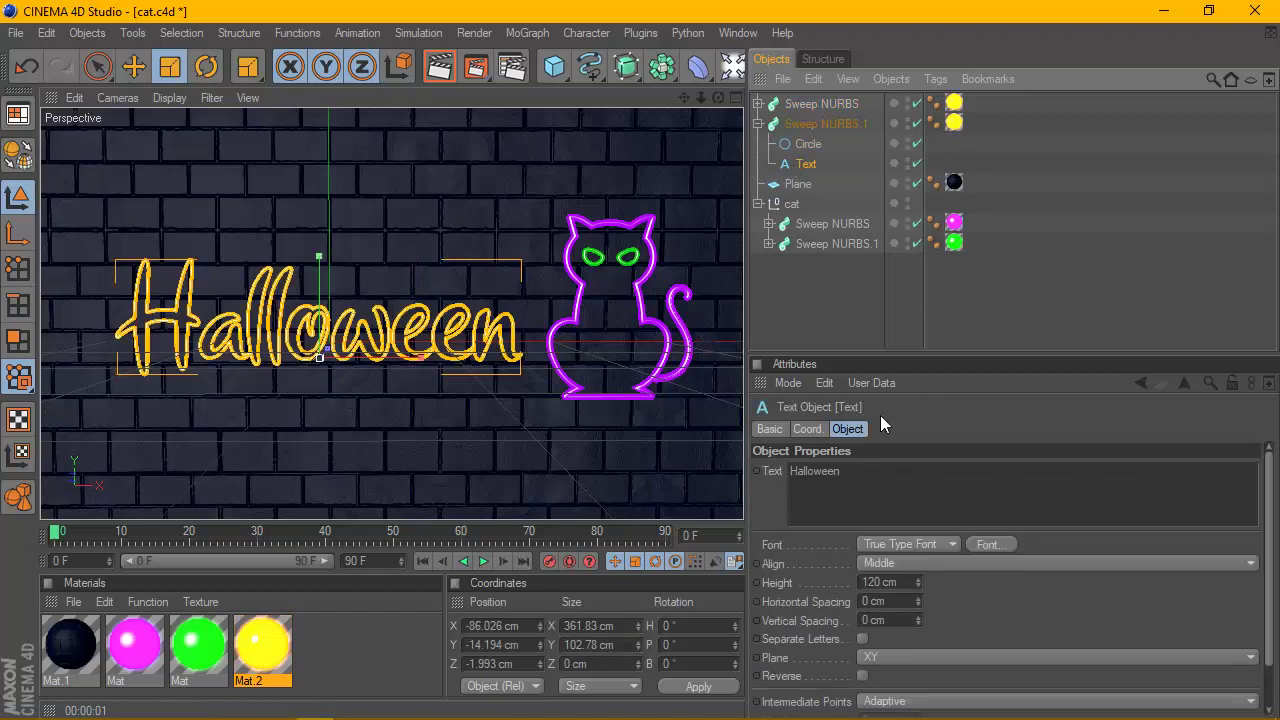
left_click(887, 485)
type("Happy")
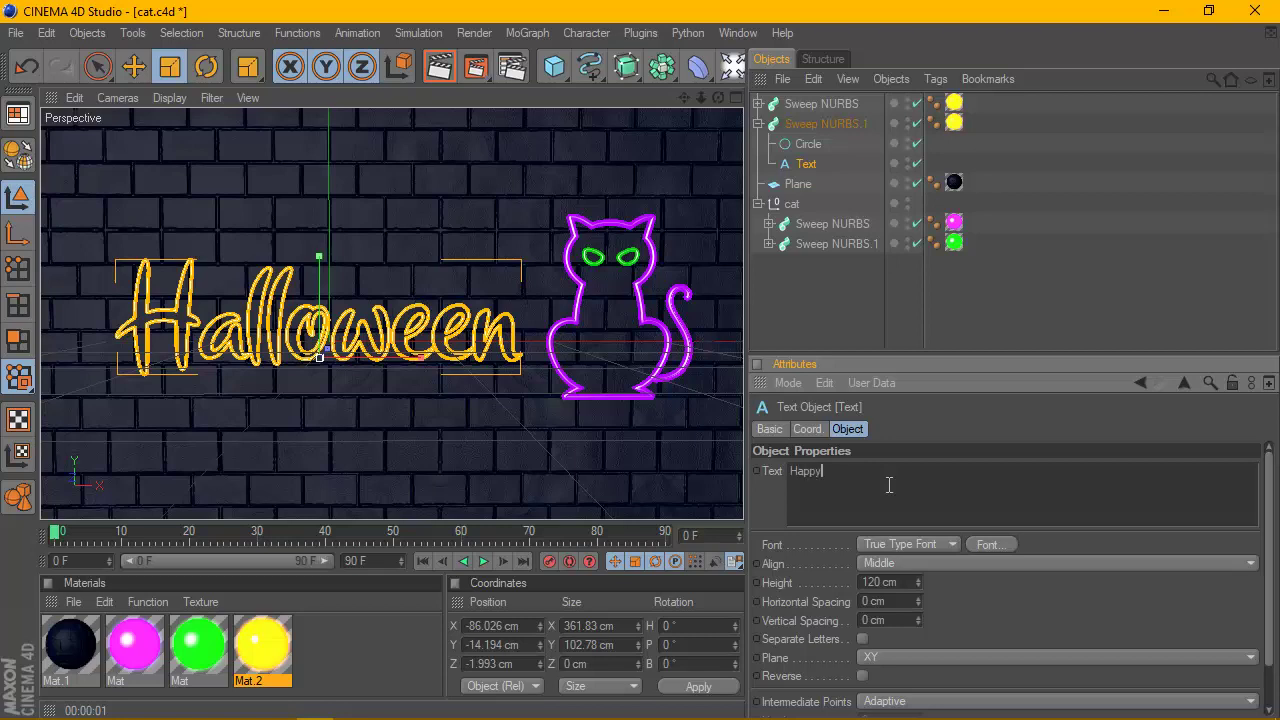
left_click(808, 166)
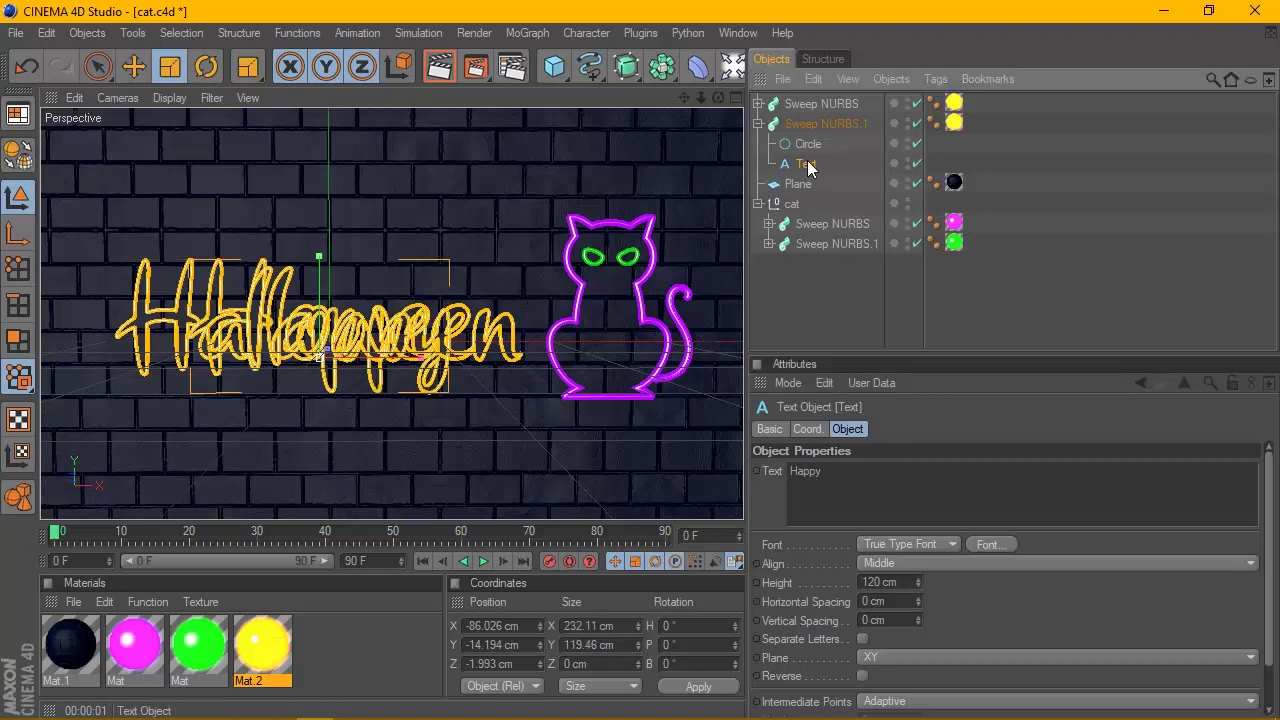
Raise the Happy sweep above Halloween and shift it sideways
left_click(759, 124)
left_click(759, 130)
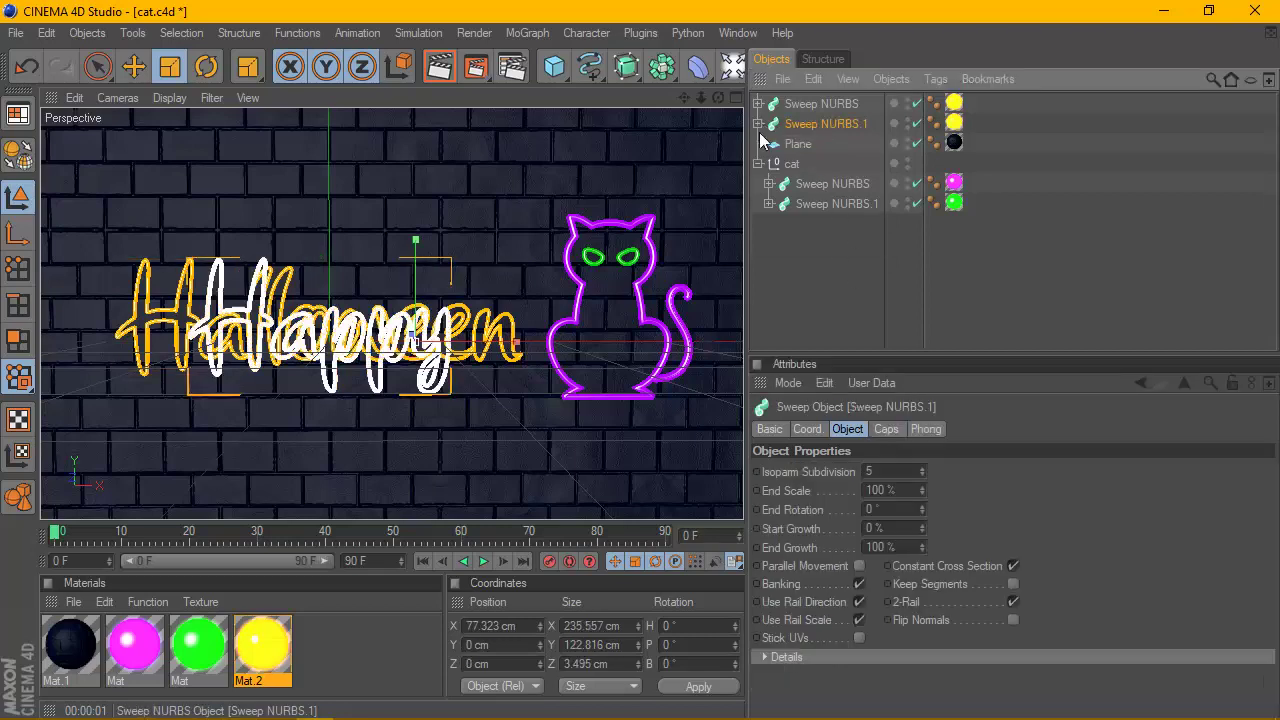
left_click(133, 67)
left_click_drag(415, 277, 415, 157)
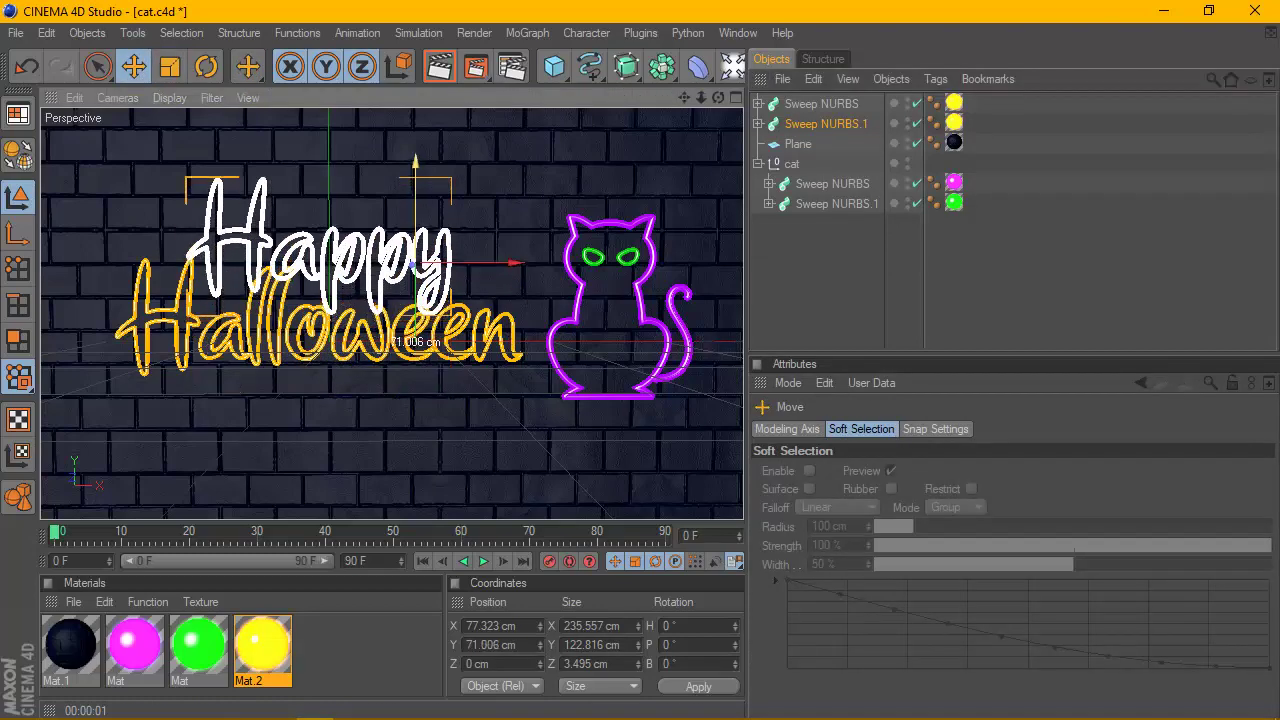
mouse_move(400, 219)
left_mouse_down()
mouse_move(415, 216)
mouse_move(340, 226)
left_mouse_up()
scroll(493, 228, "down", 1)
Resize Happy and align it over the start of Halloween, just above it
left_click(168, 68)
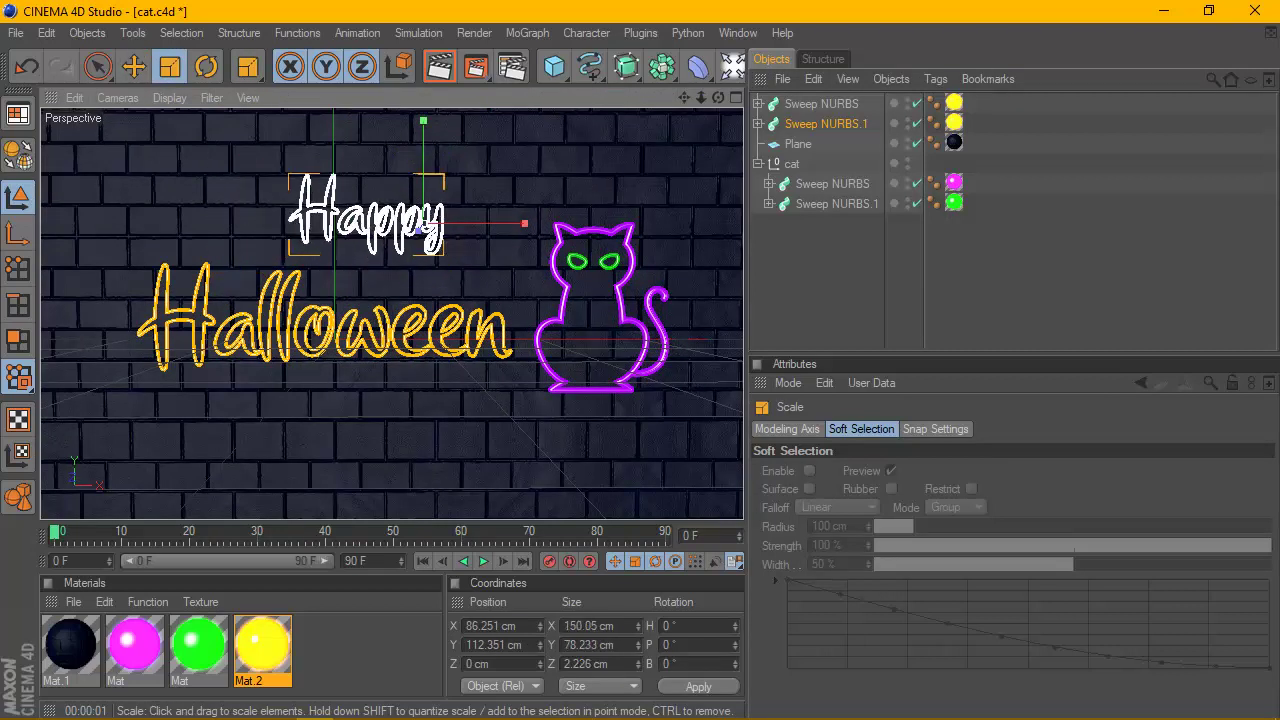
left_click(133, 67)
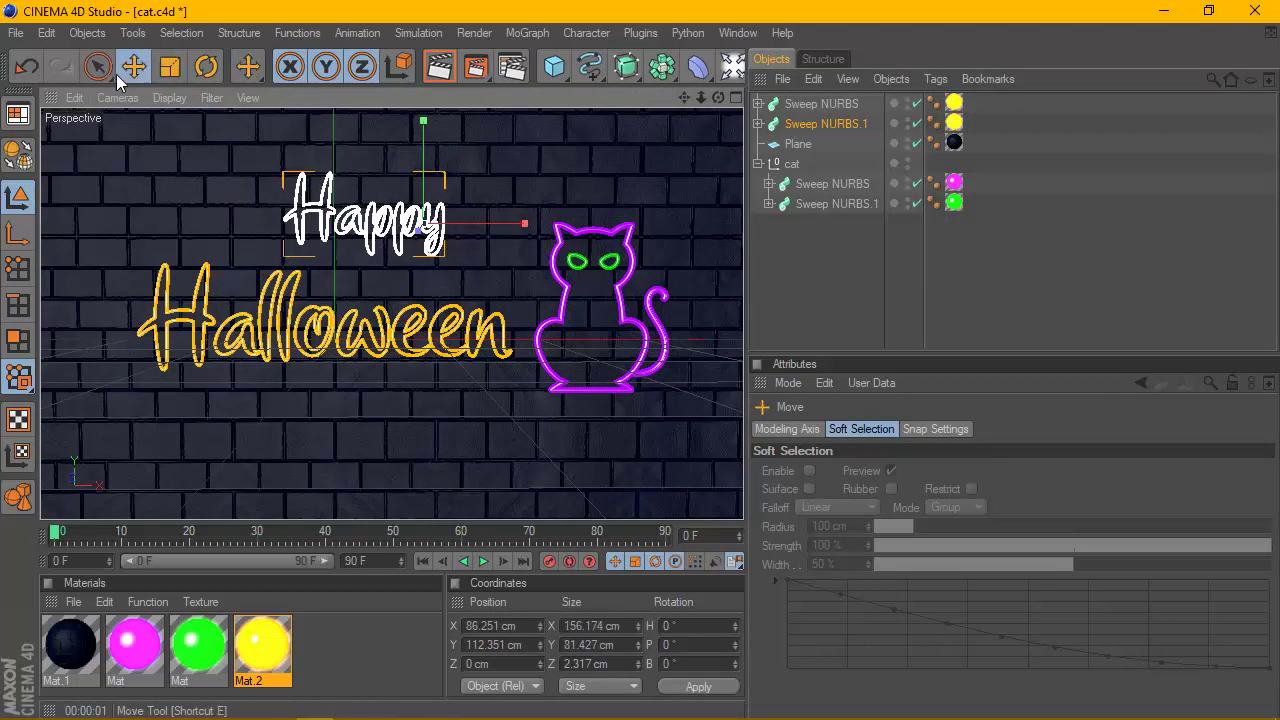
left_click_drag(360, 215, 329, 215)
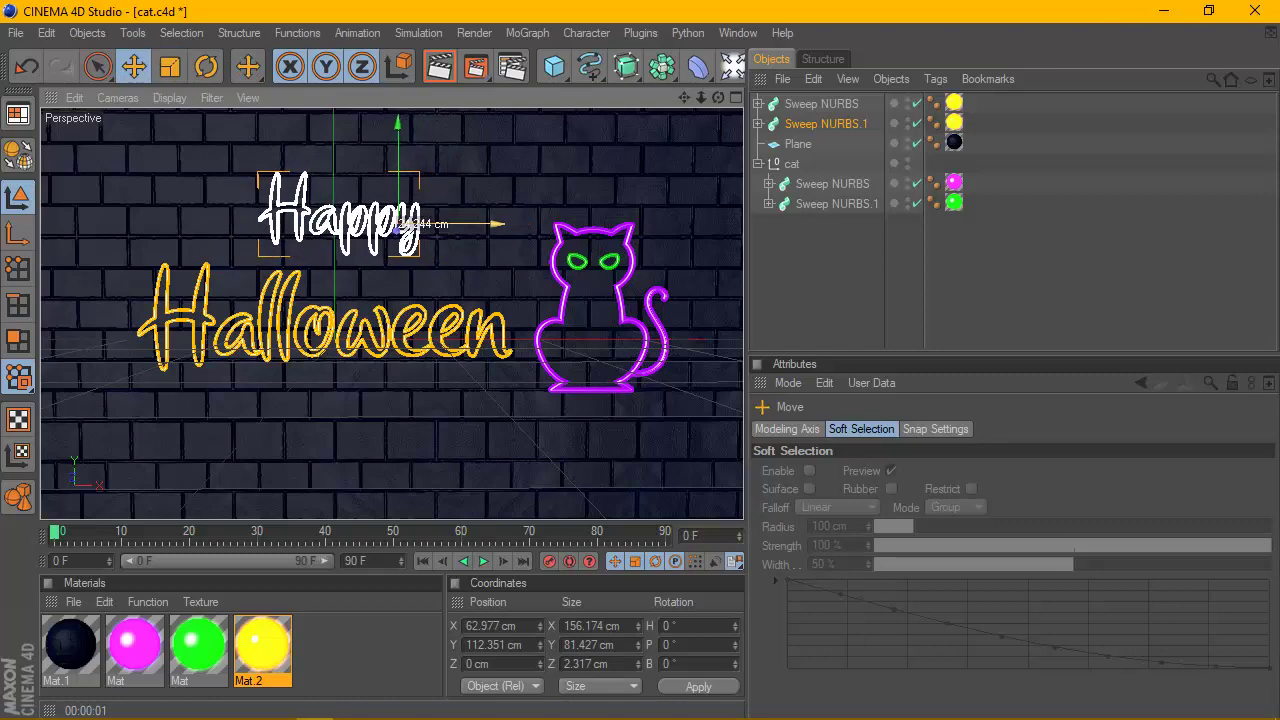
left_click_drag(395, 130, 395, 142)
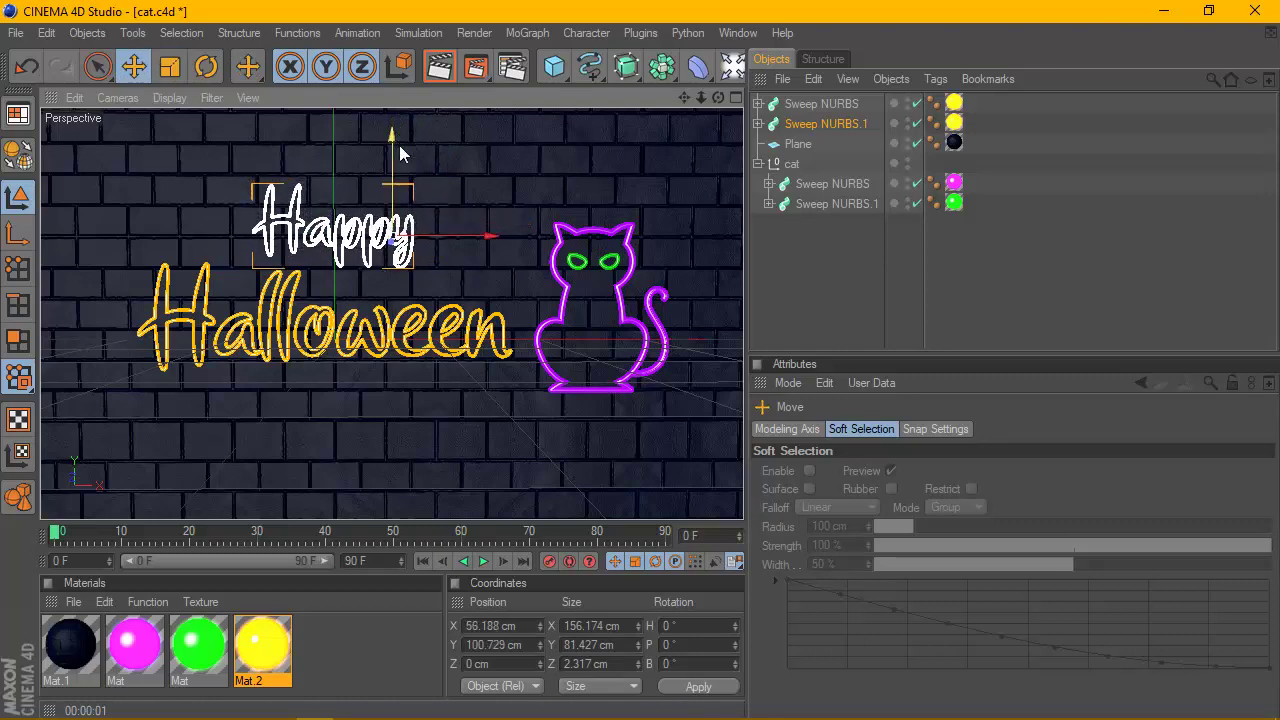
mouse_move(684, 97)
left_mouse_down()
mouse_move(651, 178)
mouse_move(613, 203)
left_mouse_up()
left_click_drag(686, 99, 689, 94)
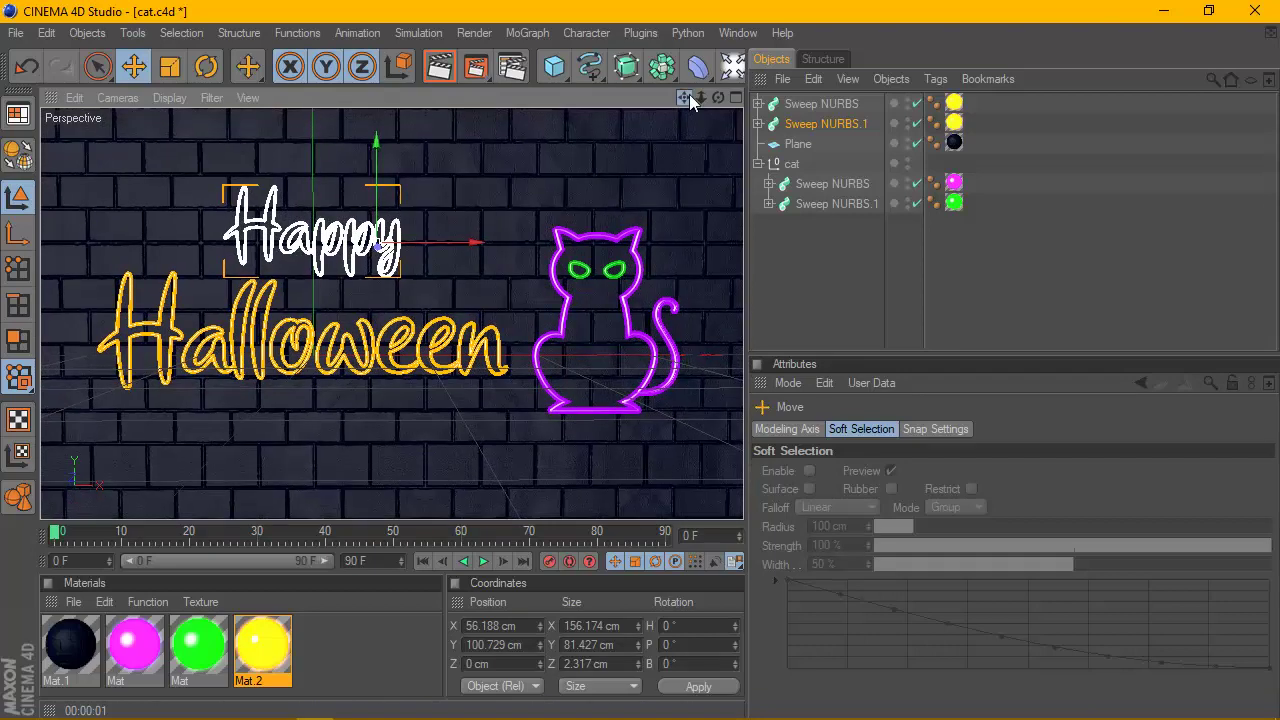
left_click_drag(436, 238, 438, 239)
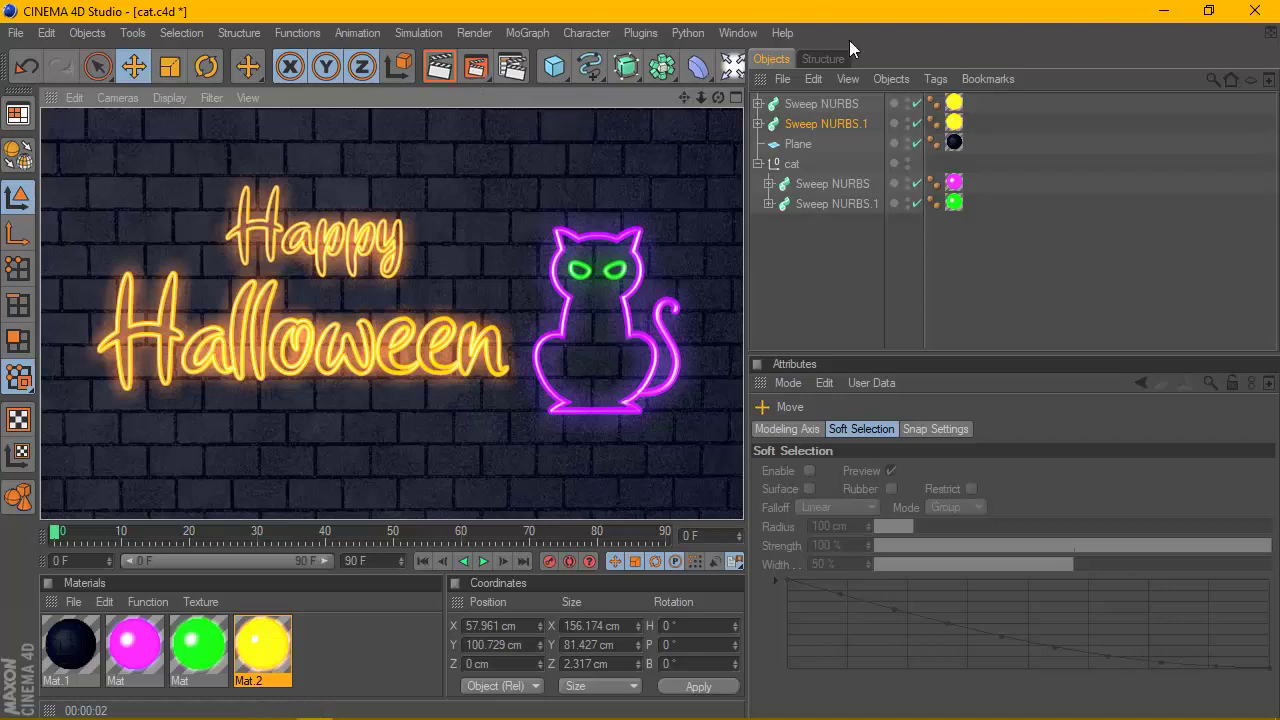
In the Right view, shift the Happy neon sweep along the depth (Z) axis
left_click_drag(1017, 115, 925, 98)
left_click(819, 117)
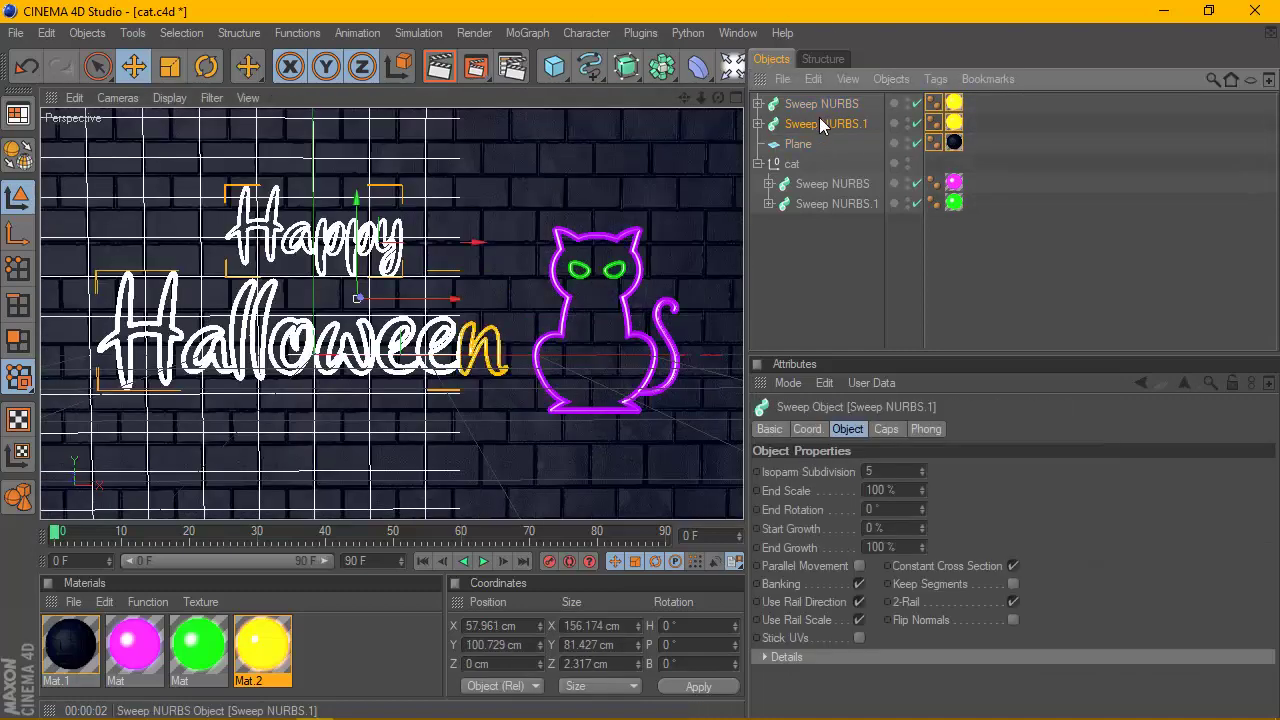
left_click(736, 96)
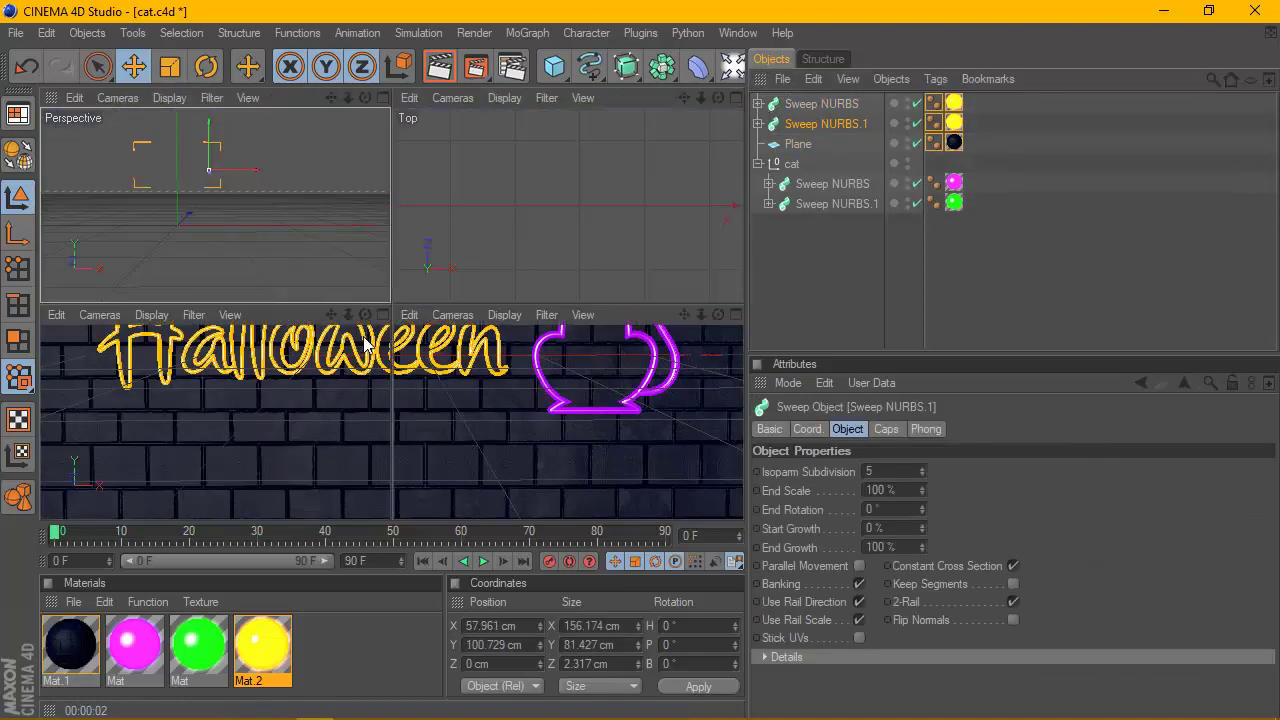
left_click(384, 315)
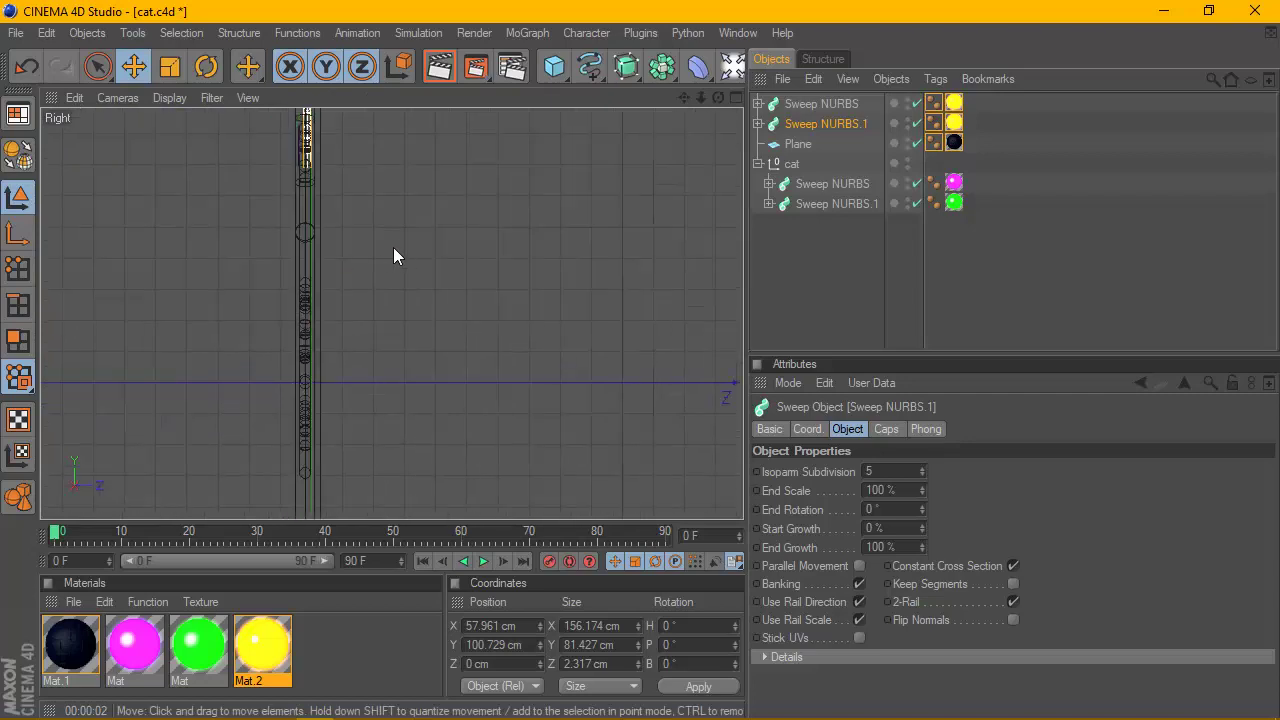
mouse_move(684, 97)
left_mouse_down()
mouse_move(708, 121)
mouse_move(446, 151)
left_mouse_up()
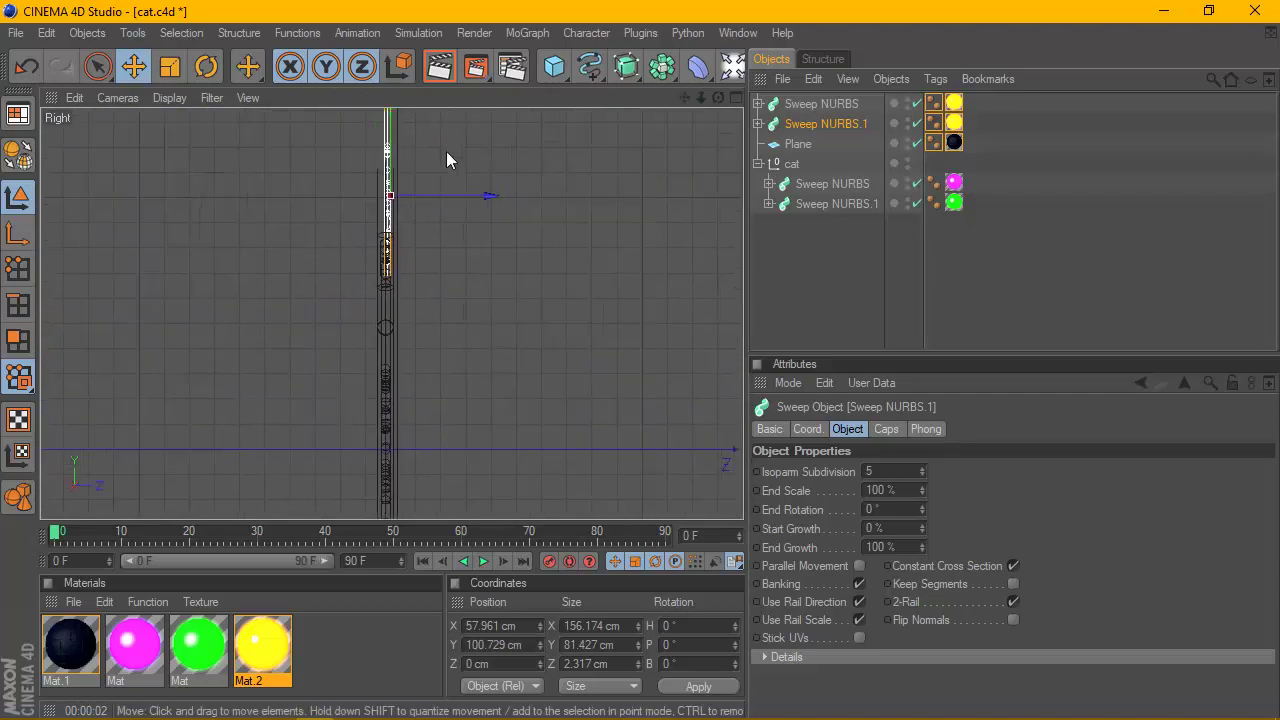
scroll(455, 141, "up", 2)
scroll(529, 201, "up", 5)
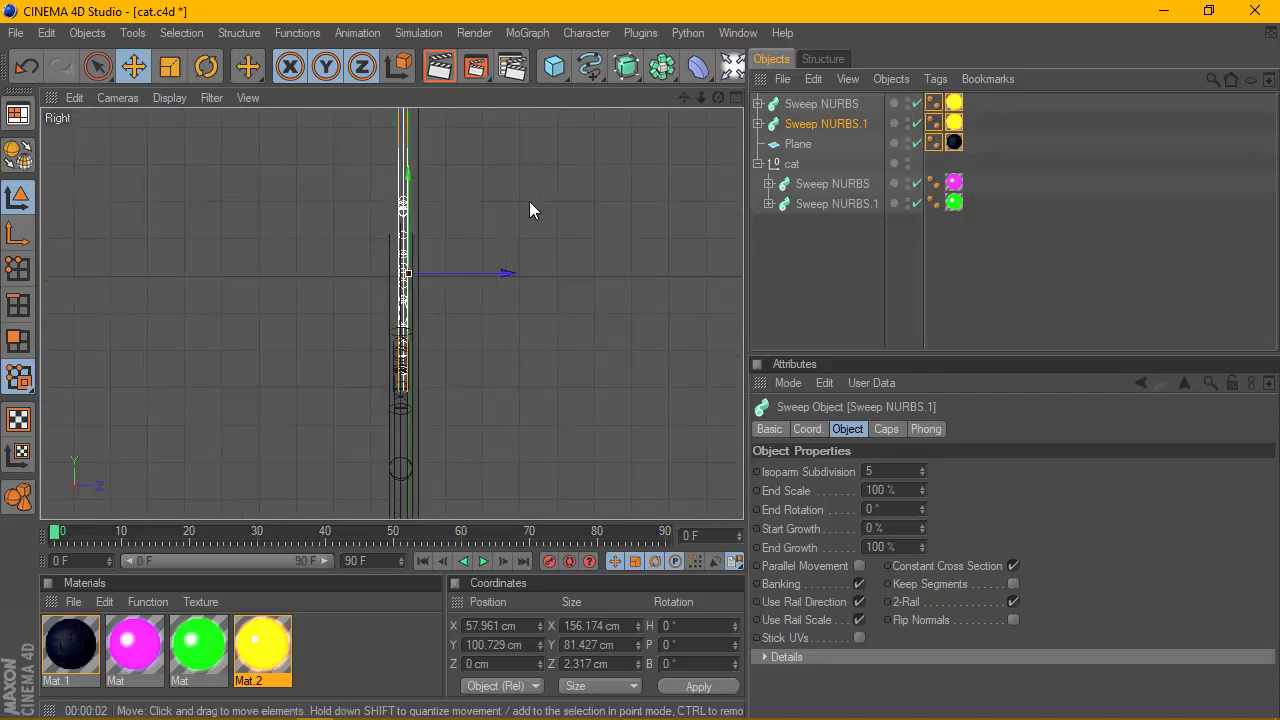
mouse_move(506, 253)
left_mouse_down()
mouse_move(470, 253)
mouse_move(506, 259)
left_mouse_up()
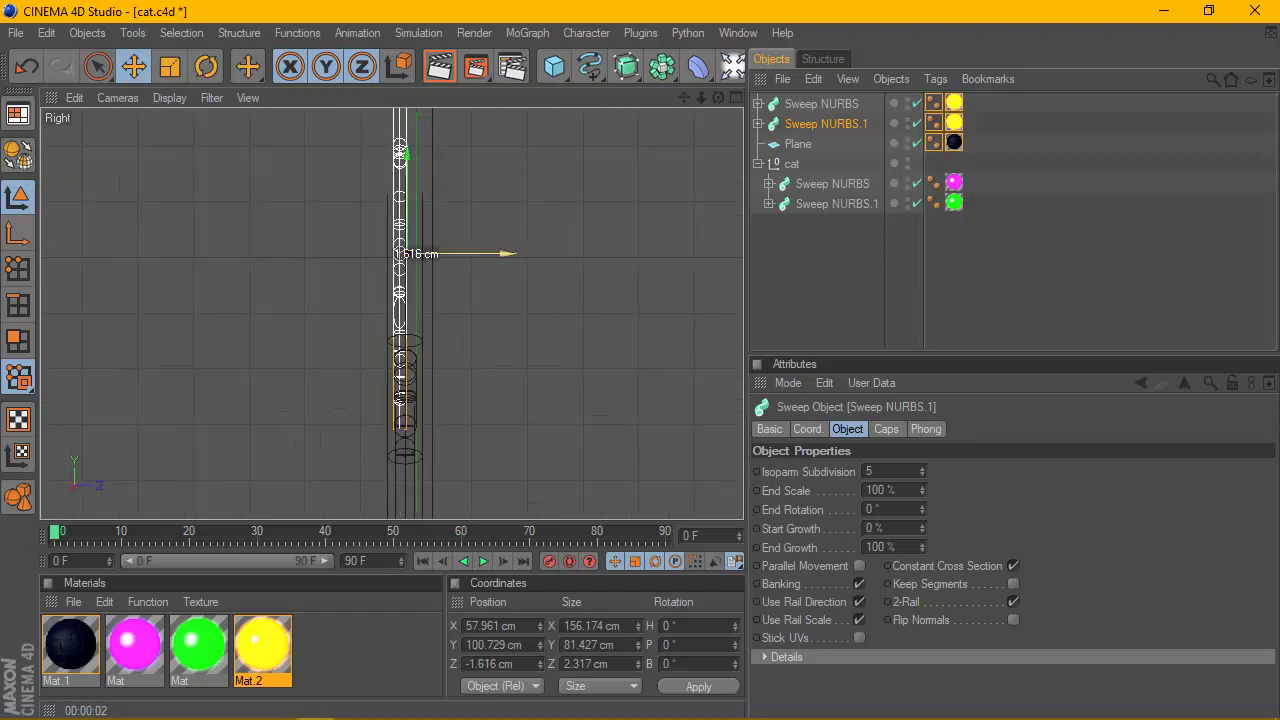
Select the brick-wall plane and check its depth around the origin in the Right view
left_click(798, 144)
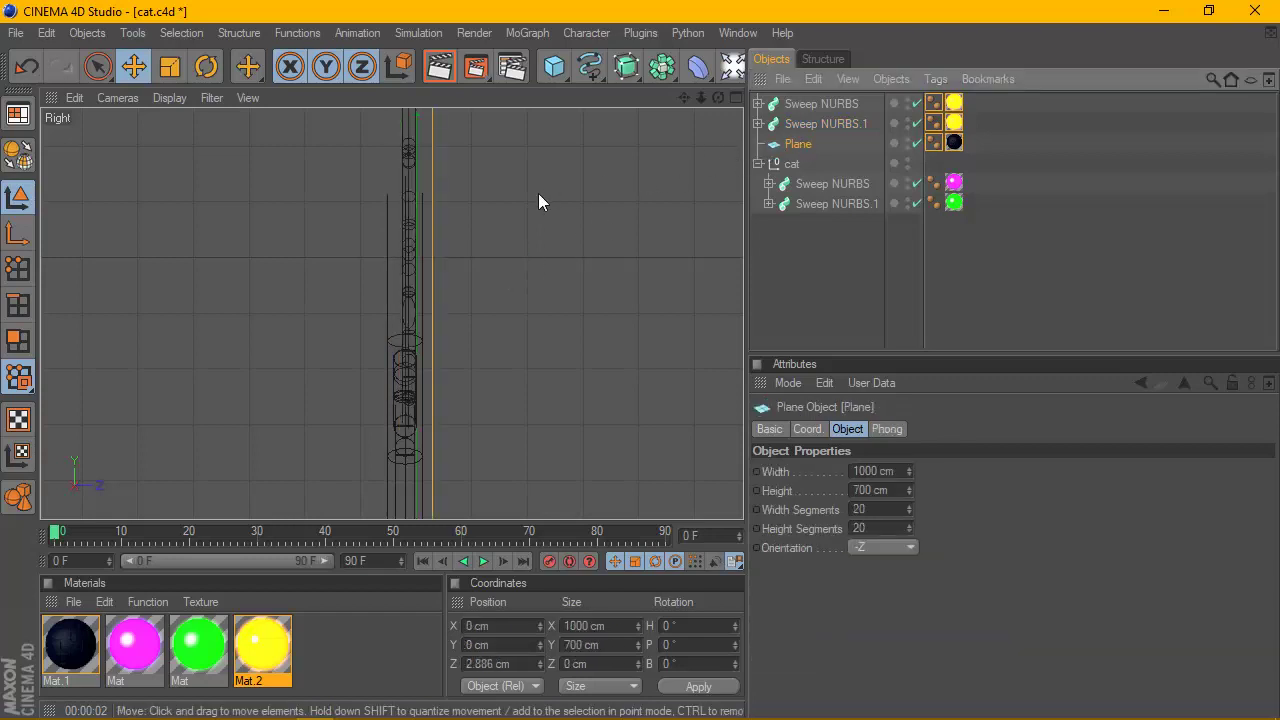
scroll(537, 194, "down", 3)
scroll(536, 194, "down", 2)
mouse_move(684, 97)
left_mouse_down()
mouse_move(432, 395)
mouse_move(457, 380)
mouse_move(437, 380)
left_mouse_up()
scroll(432, 395, "up", 3)
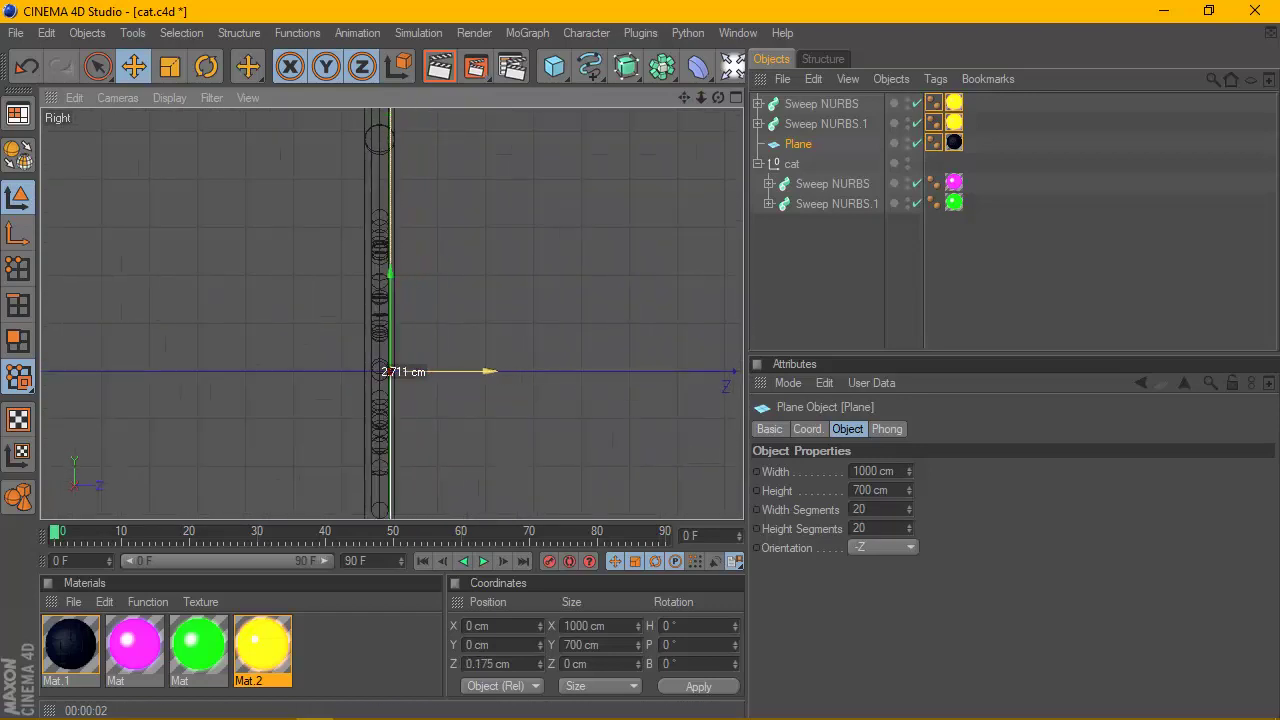
left_click(735, 97)
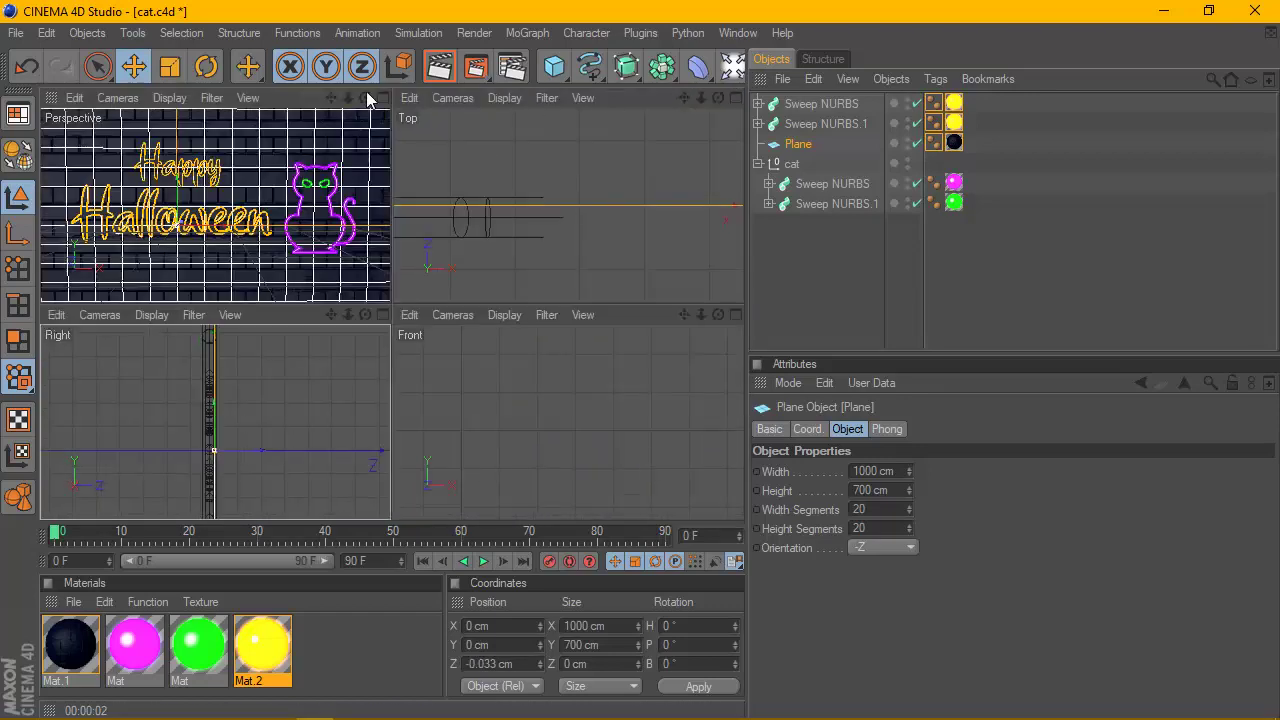
left_click(383, 97)
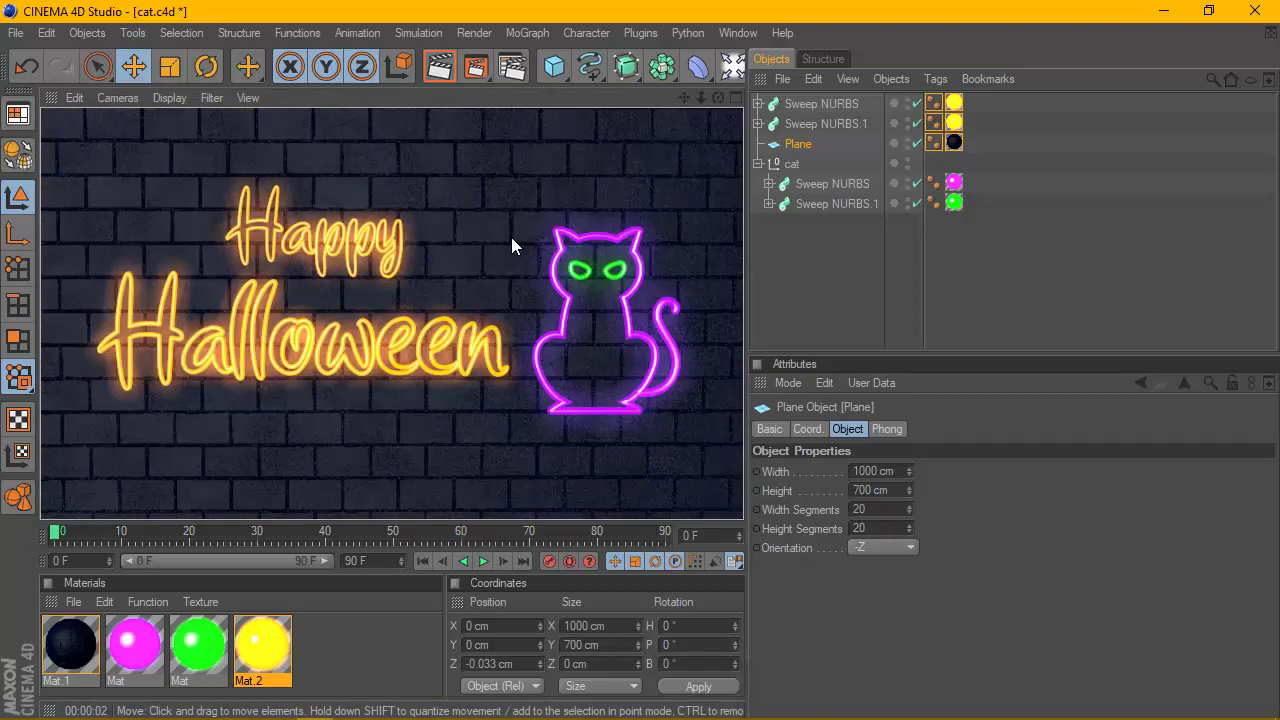
Move both Happy and Halloween sweeps down together to Y 32.582 cm
left_click(795, 106)
left_click(800, 123, "shift")
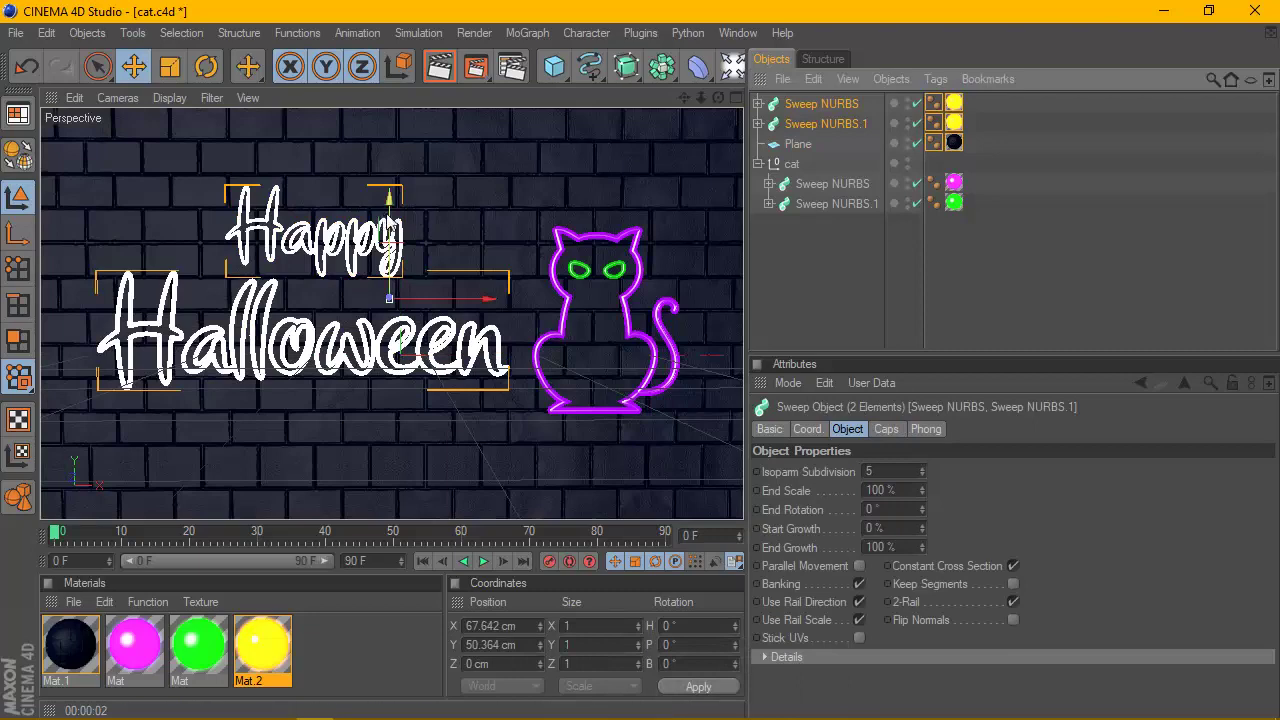
left_click_drag(389, 301, 389, 315)
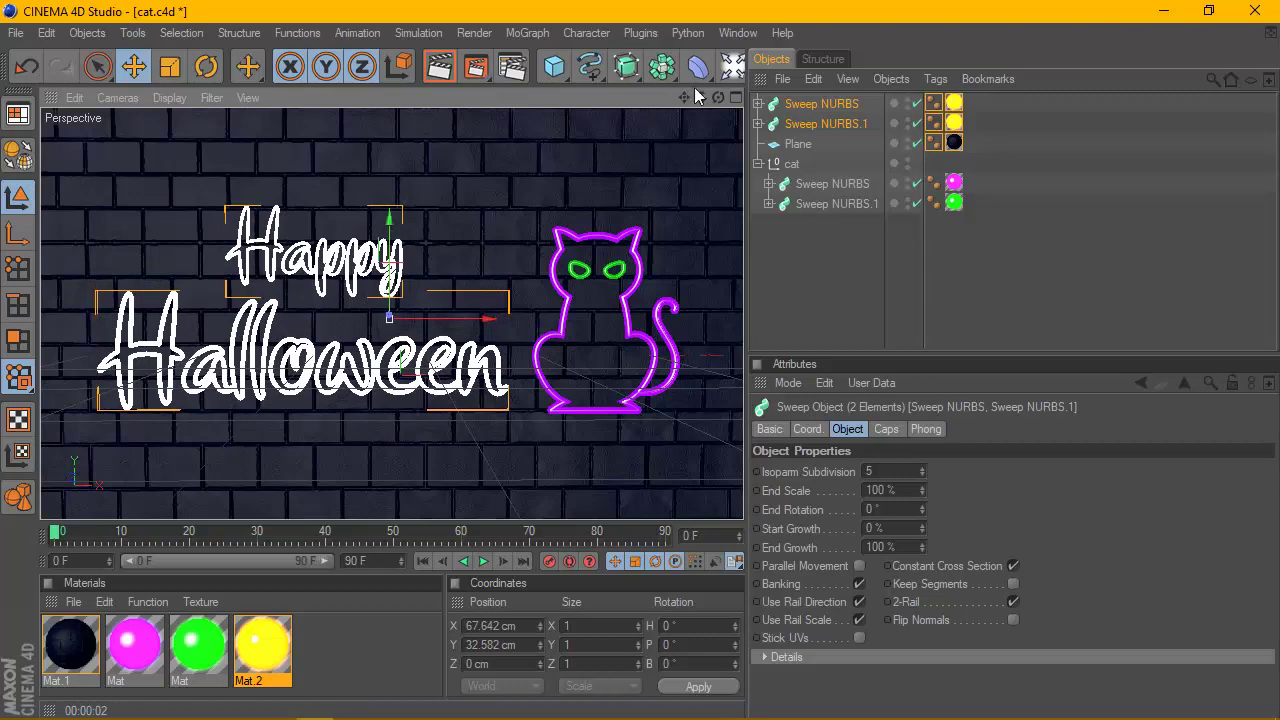
left_click(733, 68)
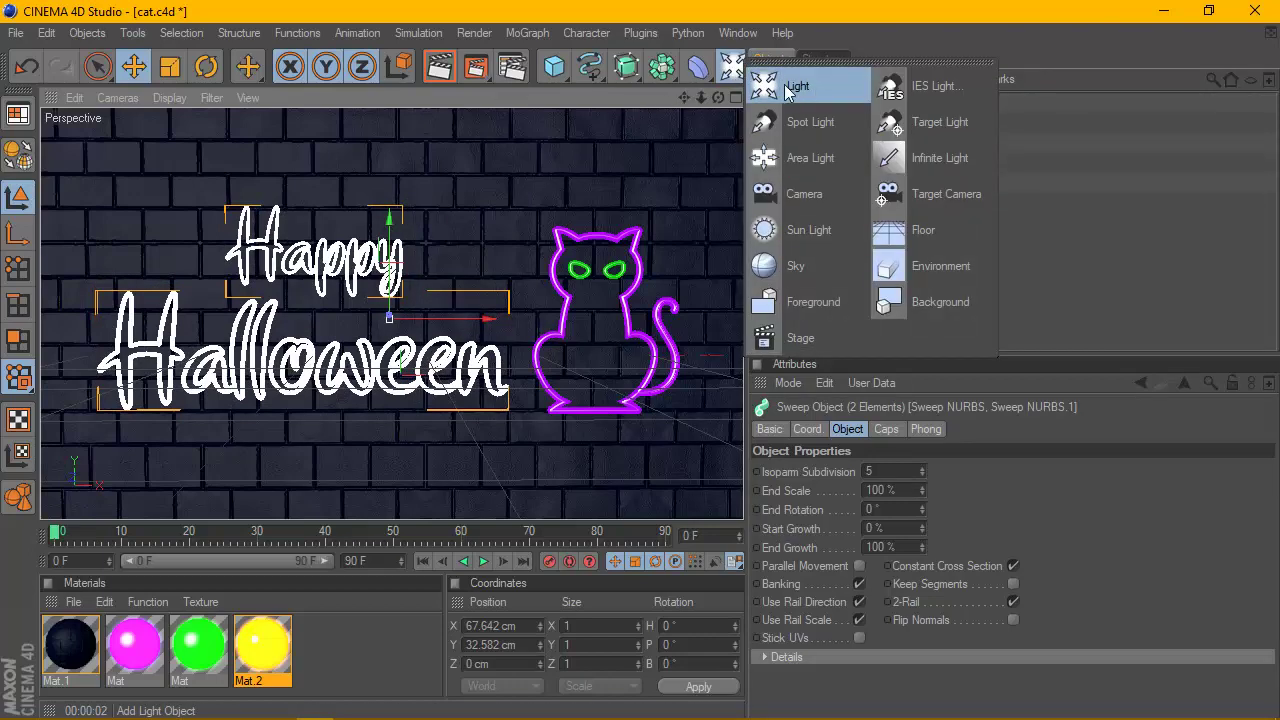
Add a light with Shadow Maps (Soft) shadows
left_click(795, 88)
left_click(883, 582)
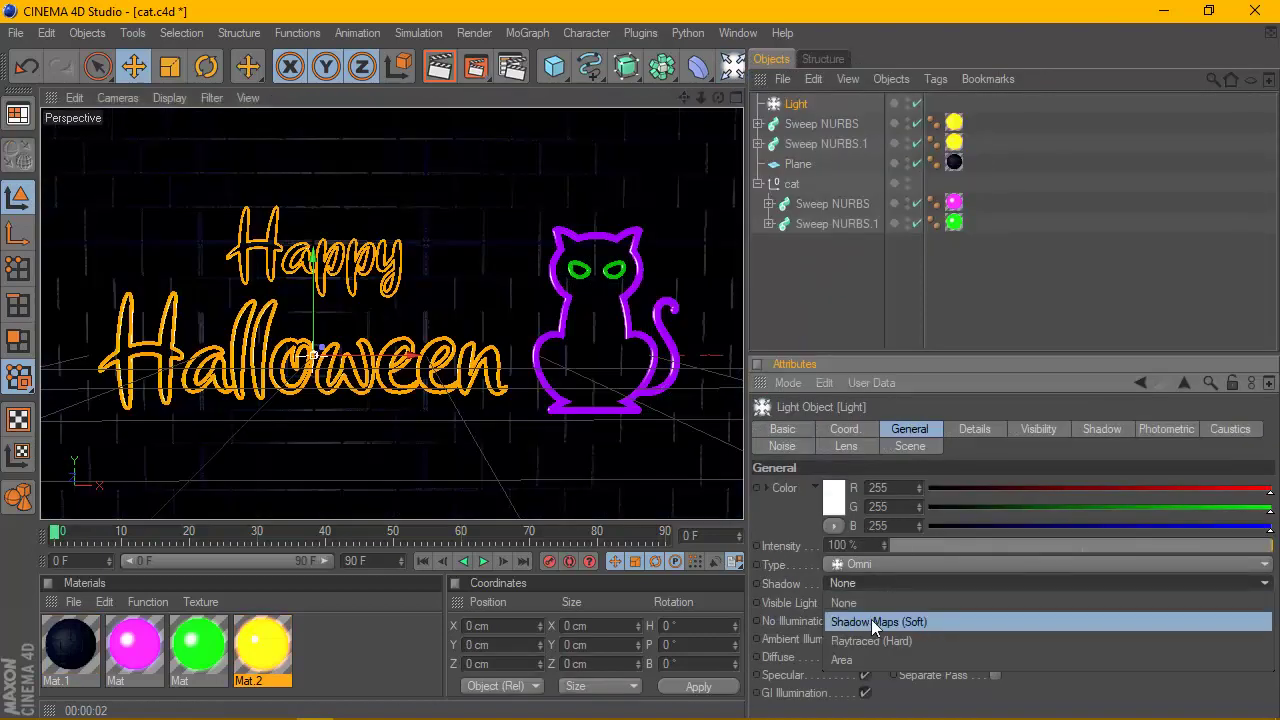
left_click(917, 622)
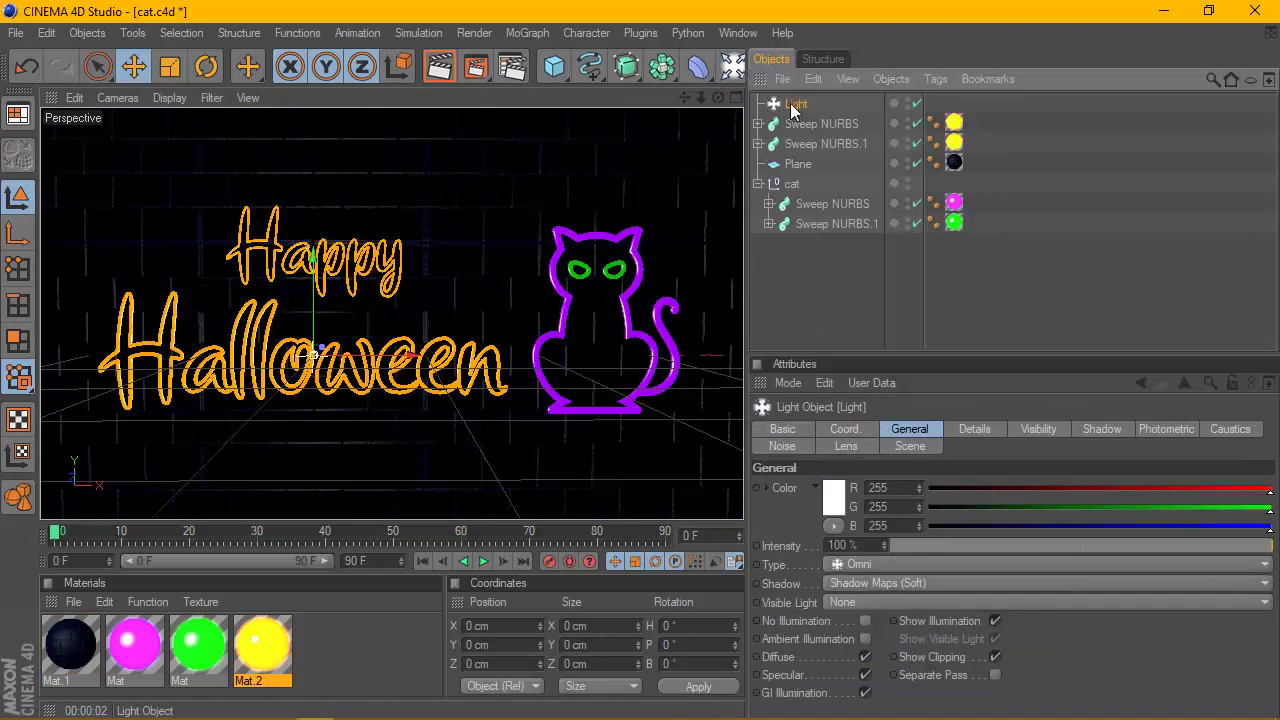
In the Right view, move the light forward along Z and up above the sign
left_click(736, 97)
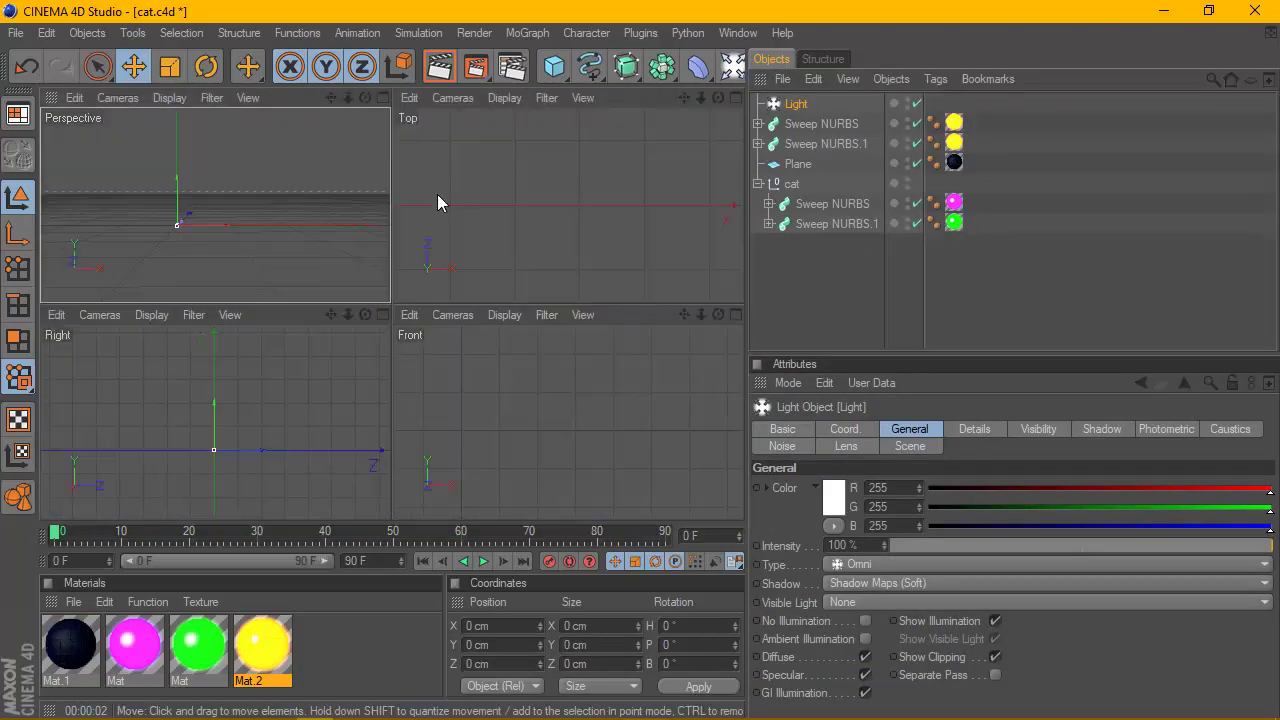
left_click(386, 310)
scroll(517, 215, "down", 2)
scroll(517, 215, "down", 2)
scroll(517, 215, "down", 1)
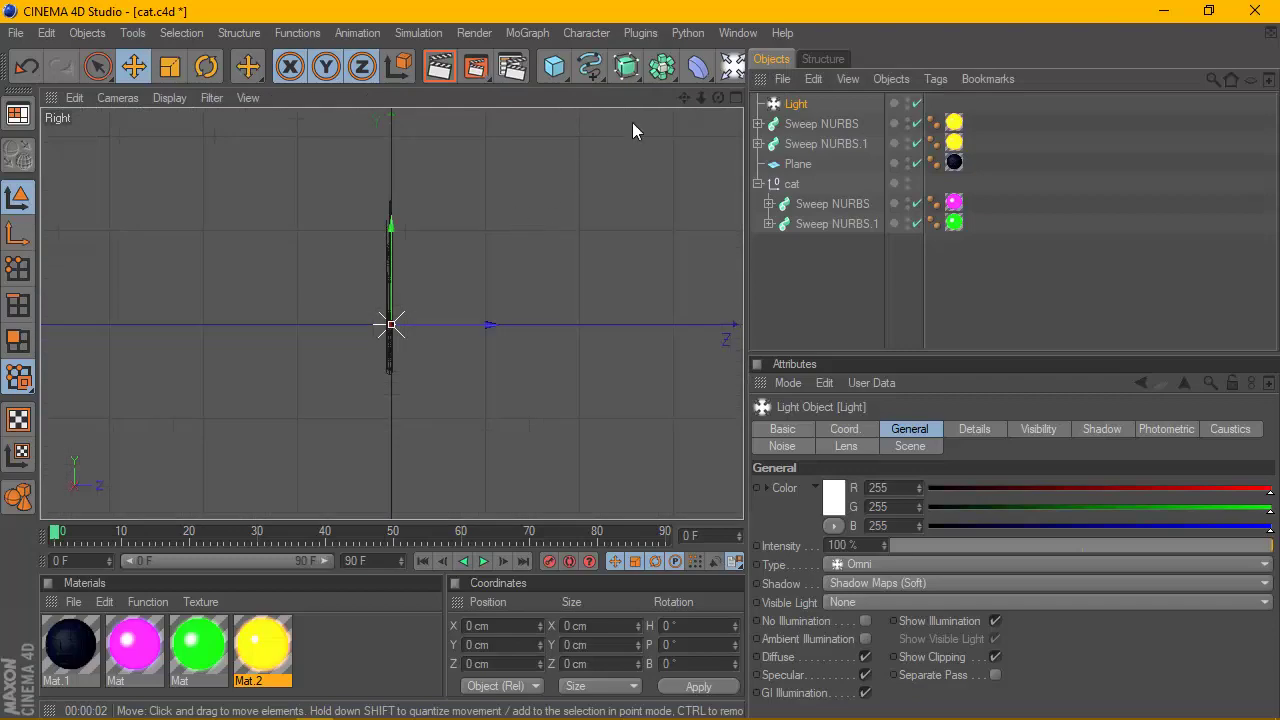
scroll(460, 225, "up", 1)
scroll(445, 232, "up", 1)
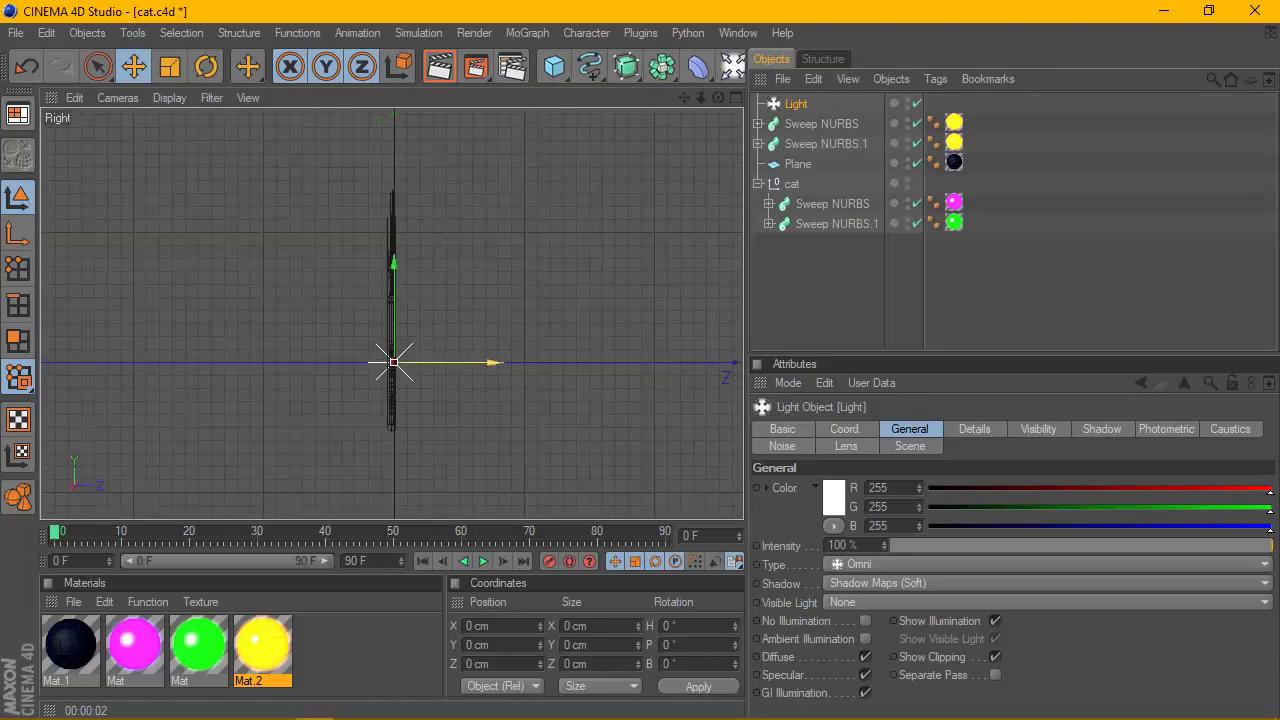
mouse_move(480, 363)
left_mouse_down()
mouse_move(302, 362)
mouse_move(297, 349)
left_mouse_up()
scroll(371, 380, "down", 1)
scroll(250, 340, "down", 1)
left_click_drag(224, 286, 610, 182)
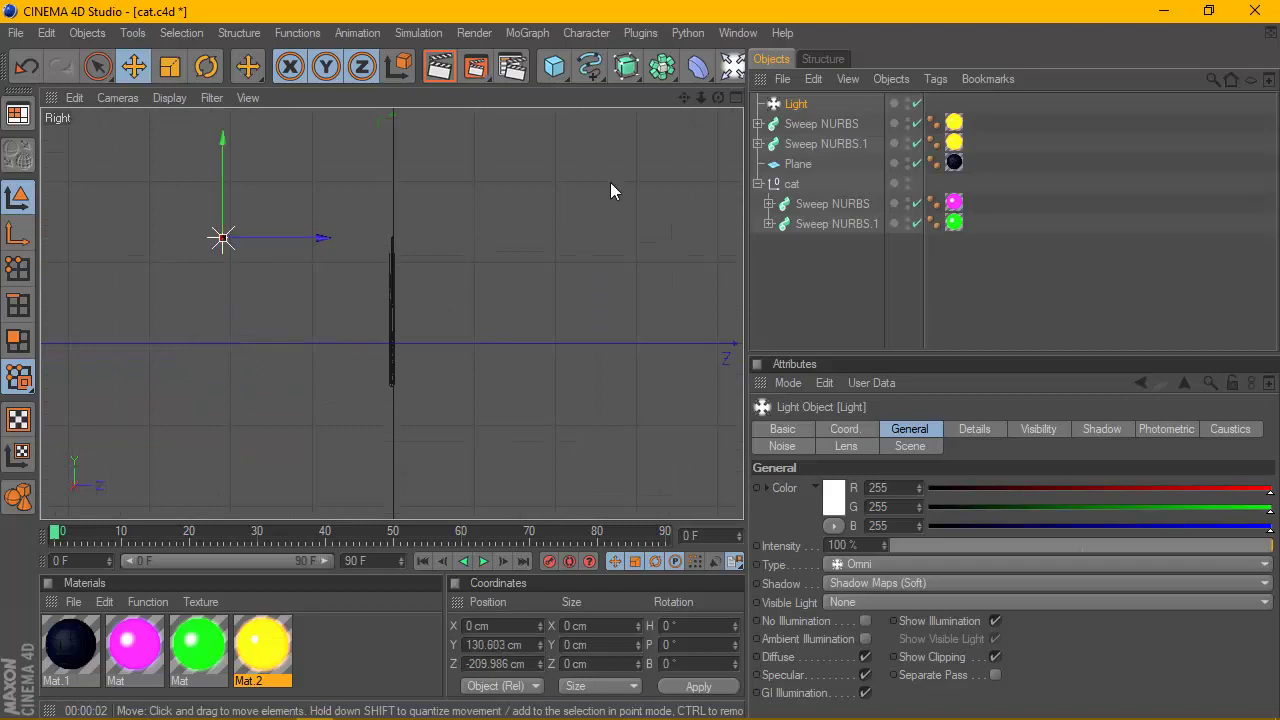
In the Front view, place the light at X -645.6, Y 347.797 cm and render Perspective
left_click(733, 100)
left_click(518, 400)
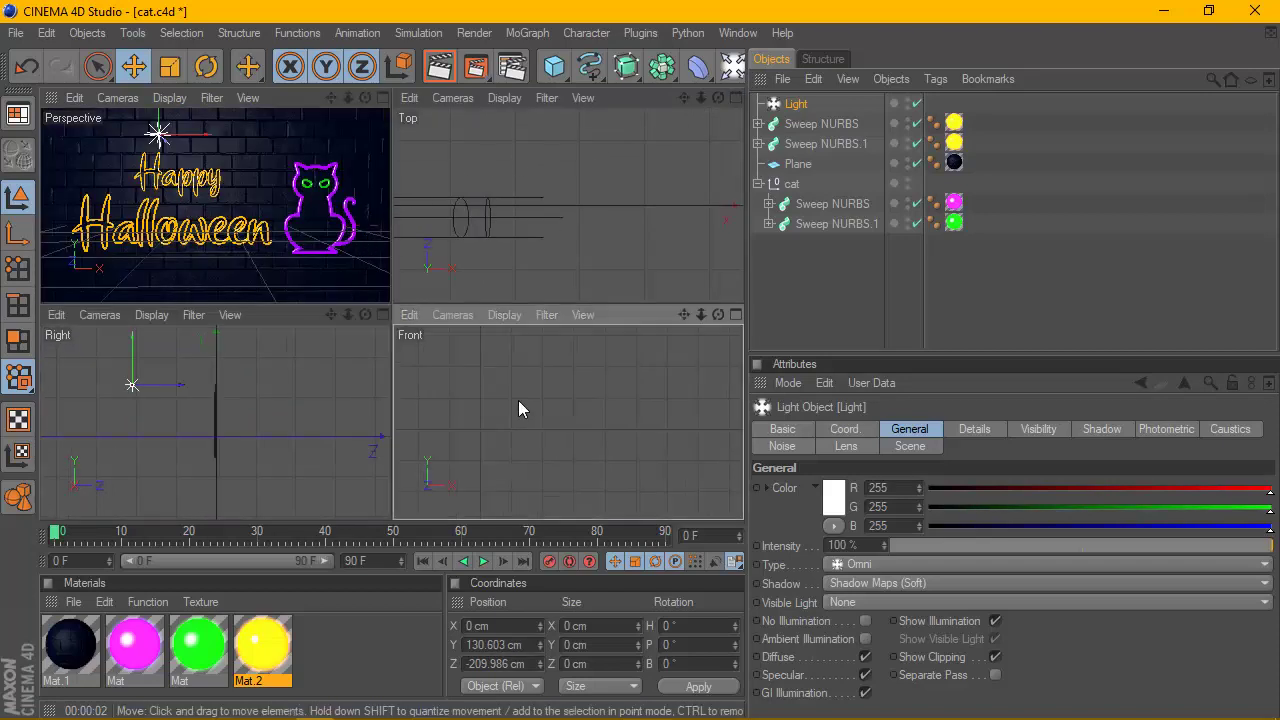
scroll(524, 396, "down", 1)
scroll(524, 396, "down", 2)
scroll(531, 392, "down", 2)
scroll(533, 390, "down", 3)
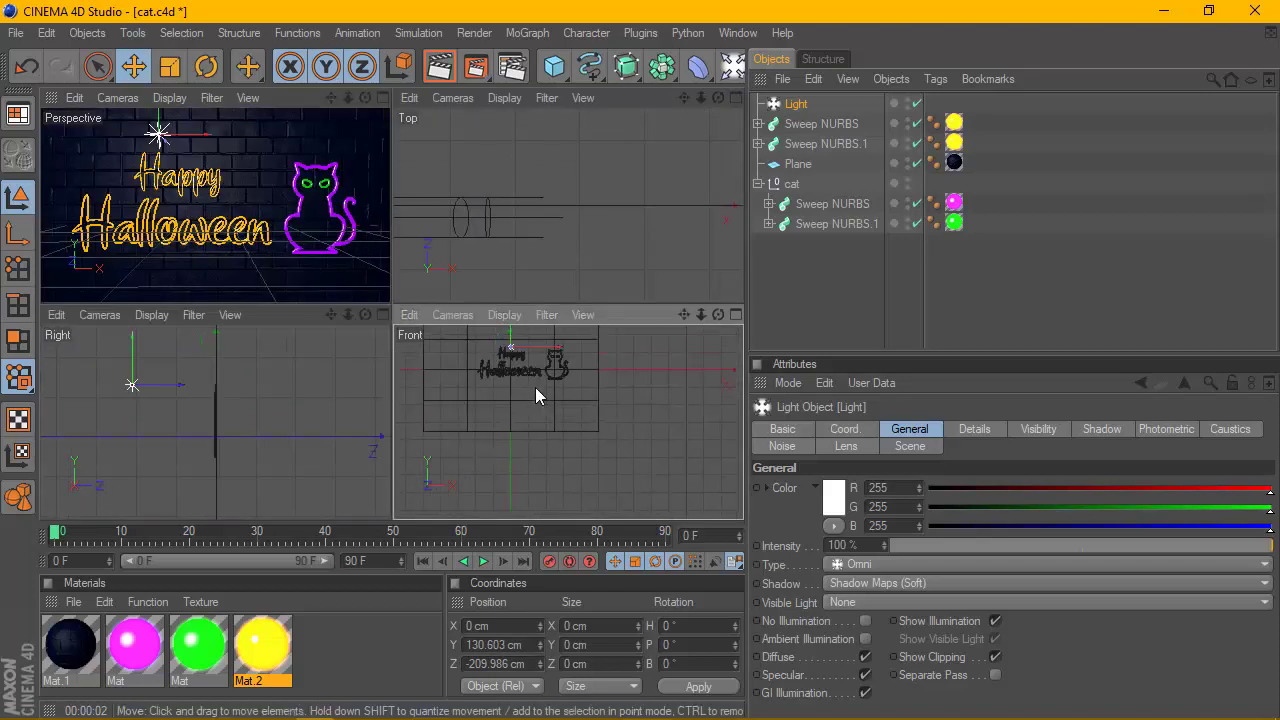
left_click_drag(684, 314, 716, 374)
mouse_move(545, 408)
left_mouse_down()
mouse_move(545, 388)
mouse_move(487, 387)
mouse_move(474, 352)
mouse_move(485, 379)
left_mouse_up()
scroll(486, 375, "down", 1)
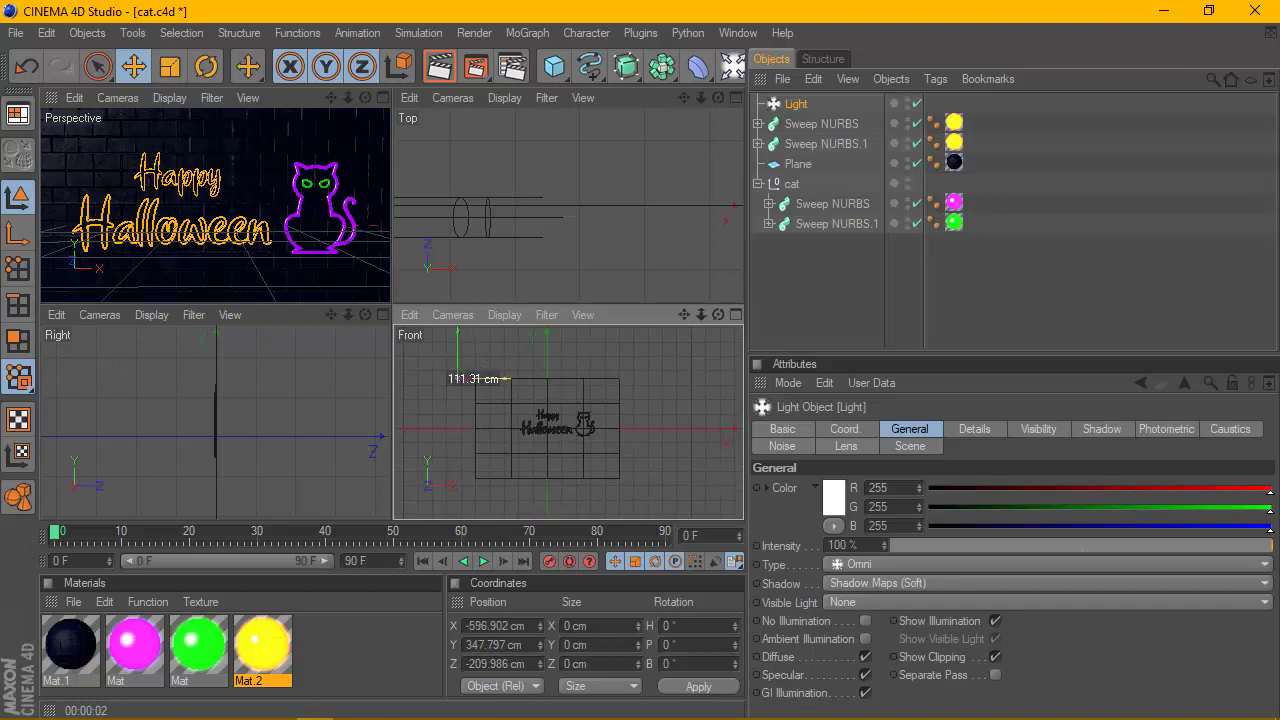
left_click(383, 97)
left_click(440, 68)
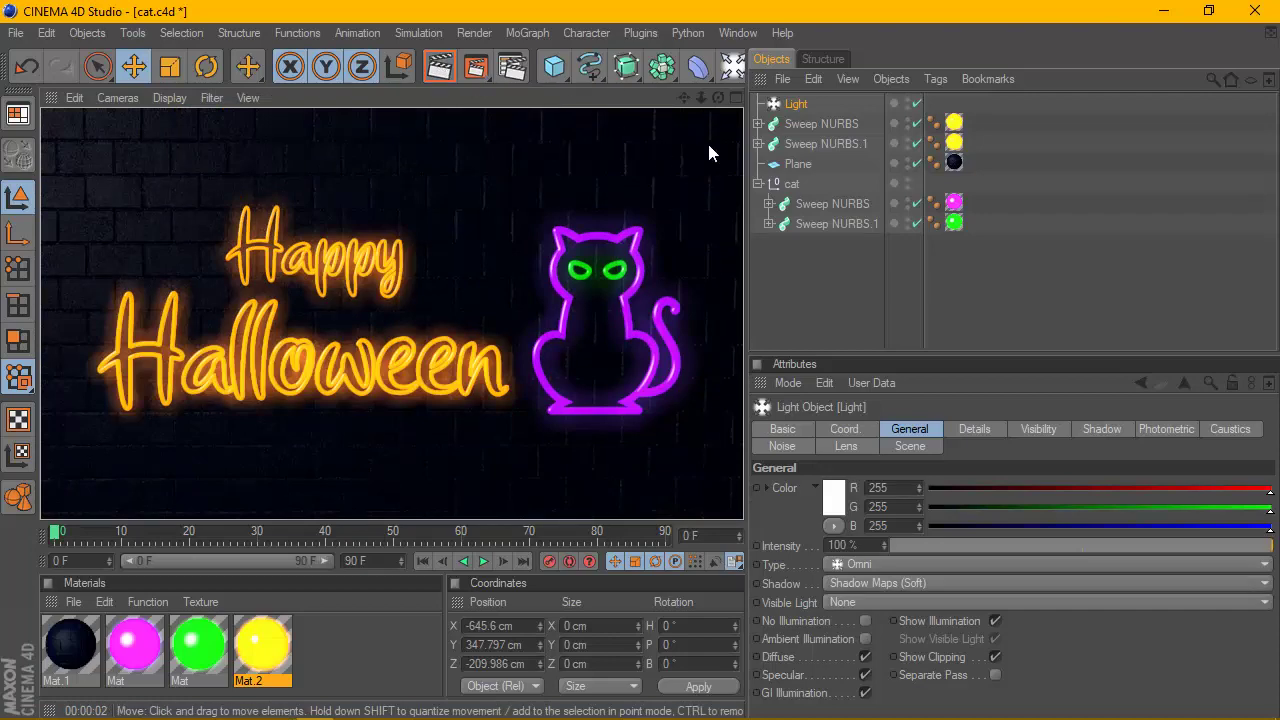
Push the light much farther in front of the sign along Z and render
middle_click(685, 106)
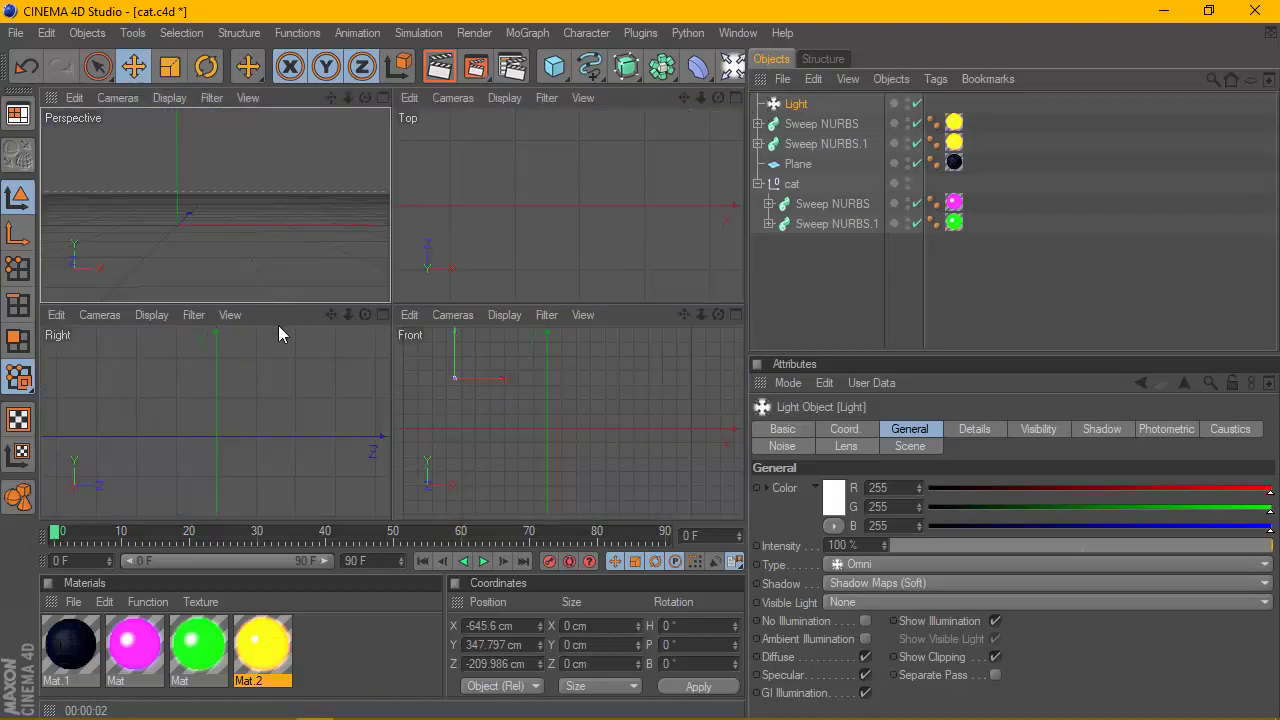
left_click(383, 314)
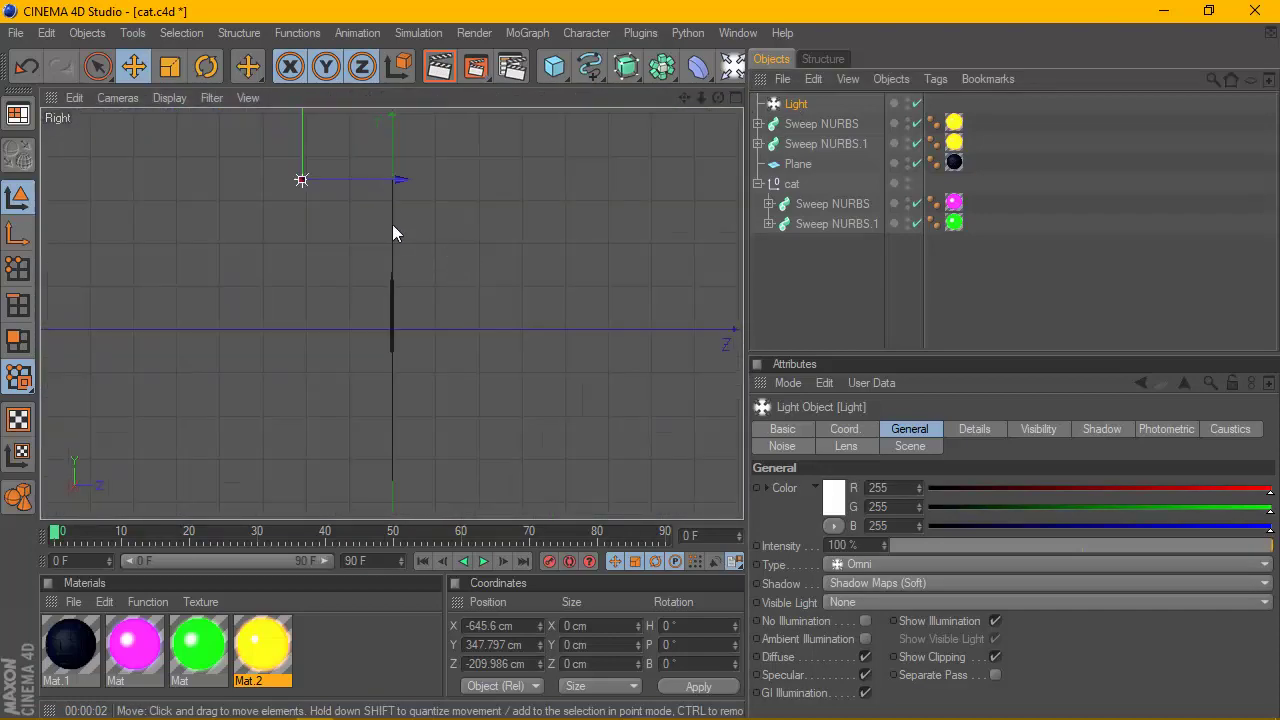
left_click_drag(398, 180, 287, 180)
scroll(346, 226, "down", 2)
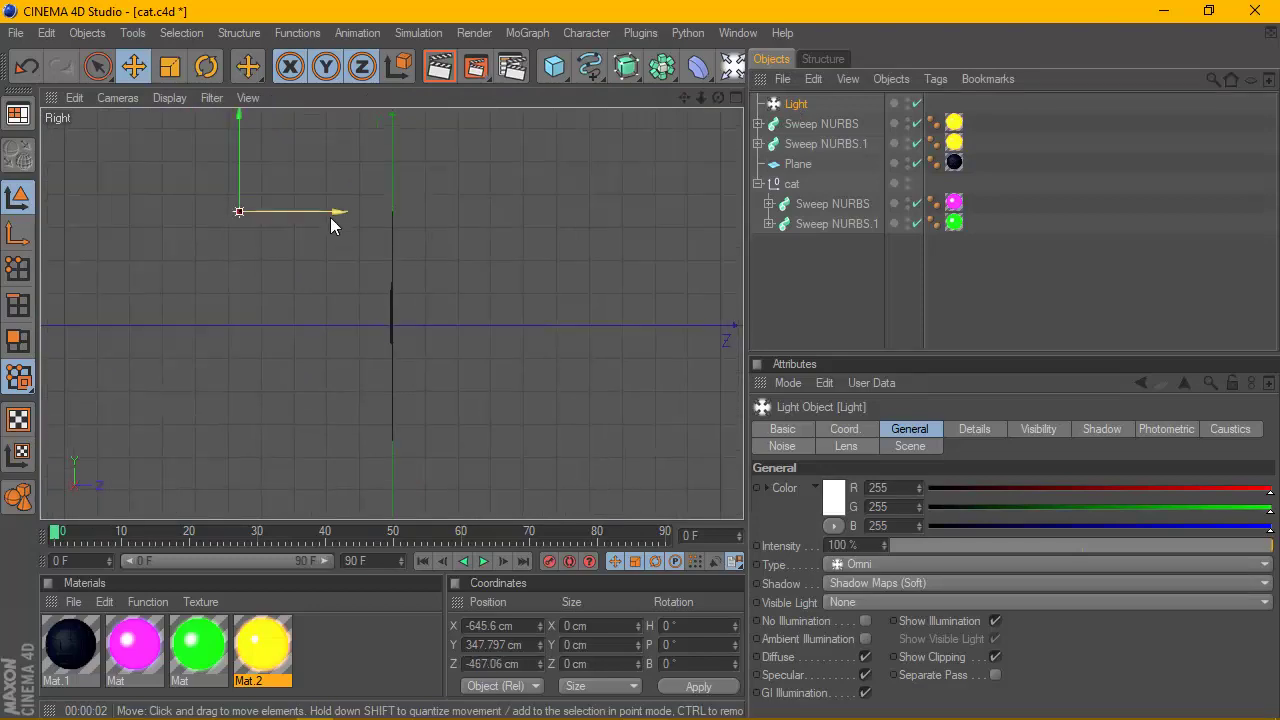
left_click_drag(333, 224, 254, 224)
left_click(735, 97)
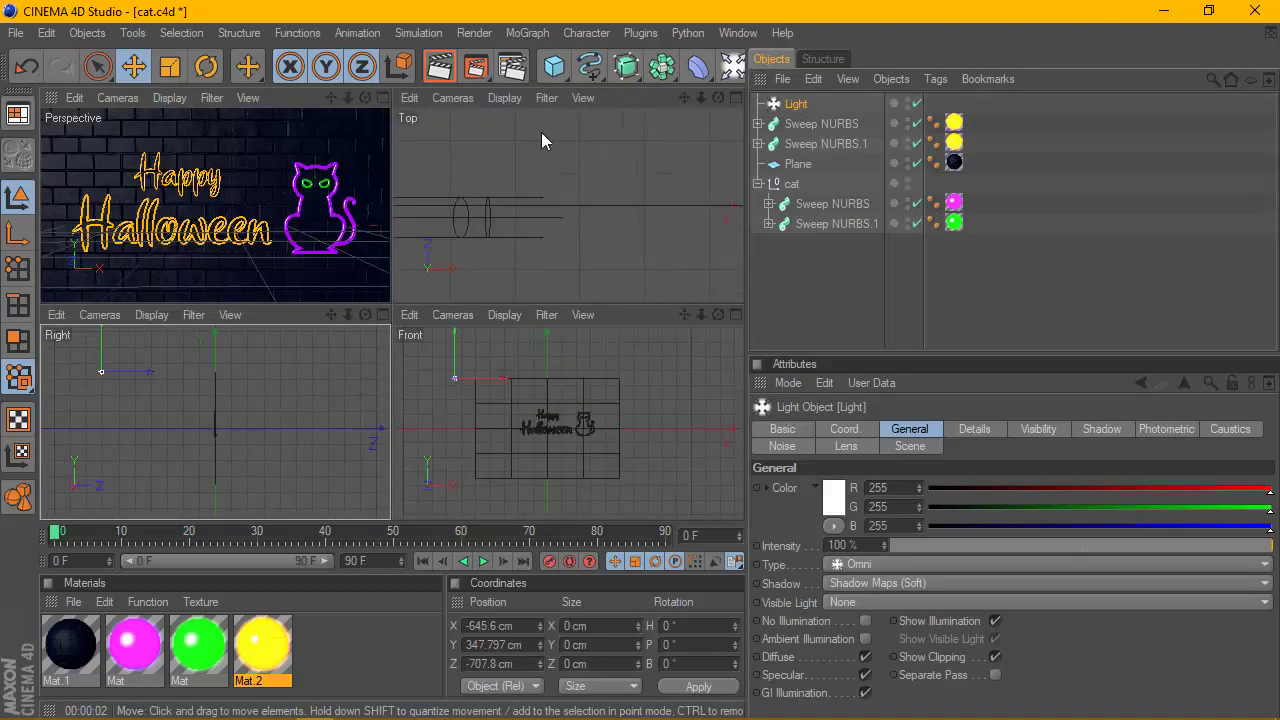
left_click(384, 96)
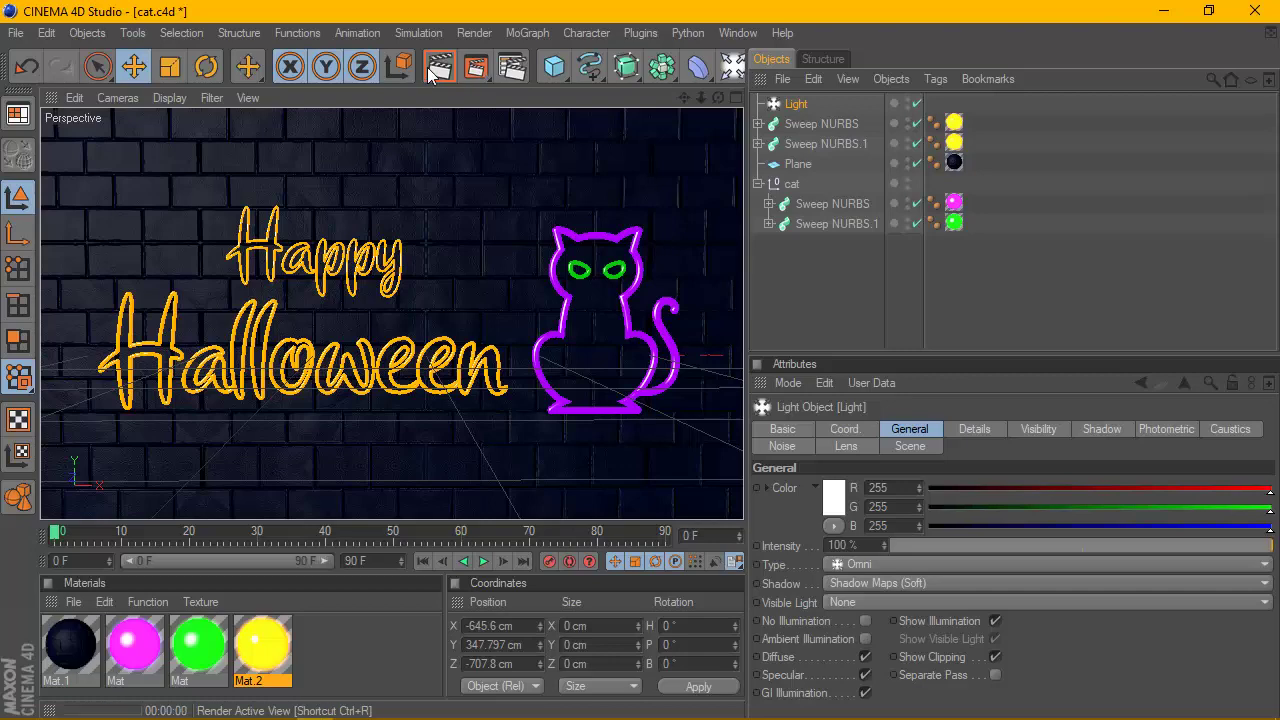
left_click(430, 72)
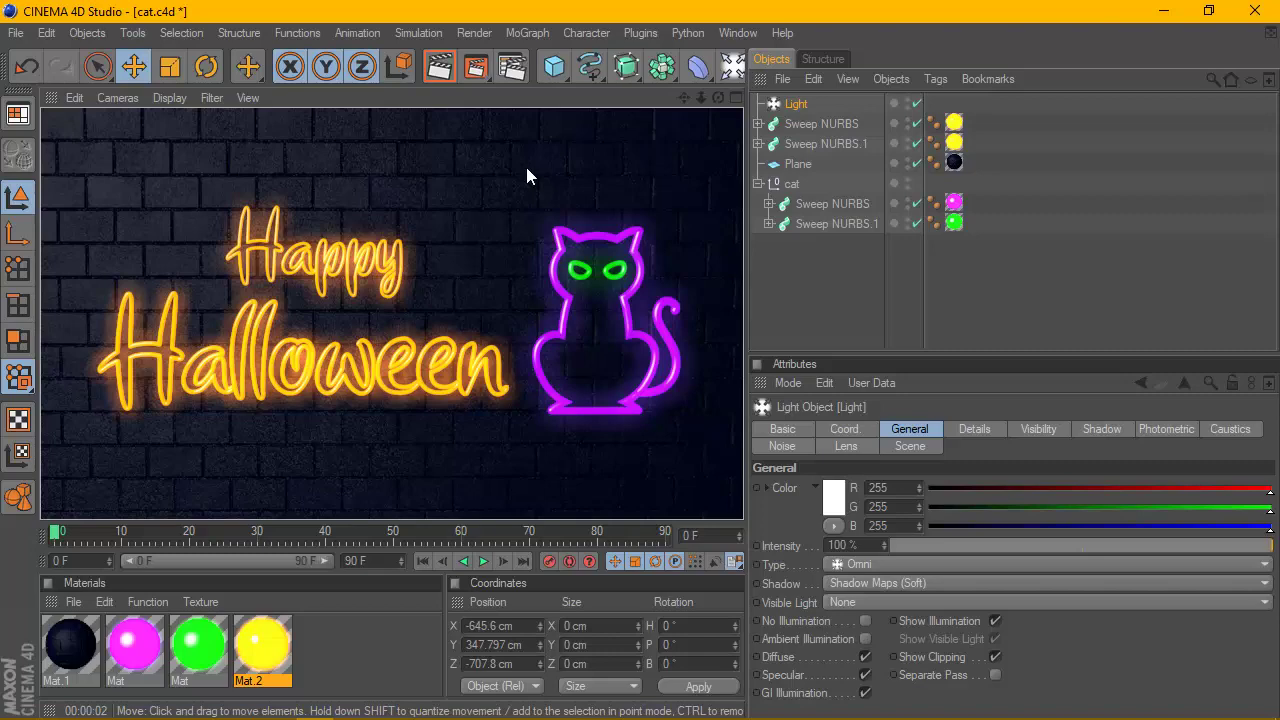
Fine-tune the light to X -478.635, Y 410.409, Z -695.395 cm and re-render
left_click(736, 97)
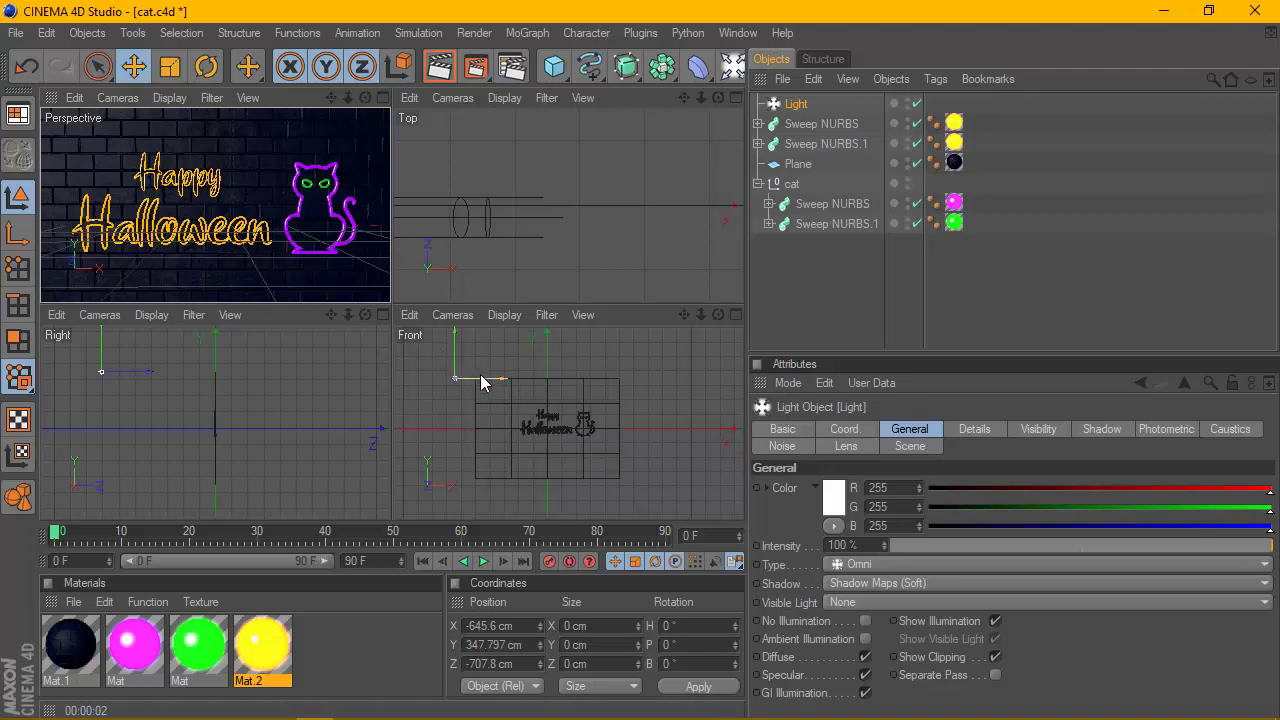
mouse_move(481, 383)
left_mouse_down()
mouse_move(491, 388)
mouse_move(479, 362)
left_mouse_up()
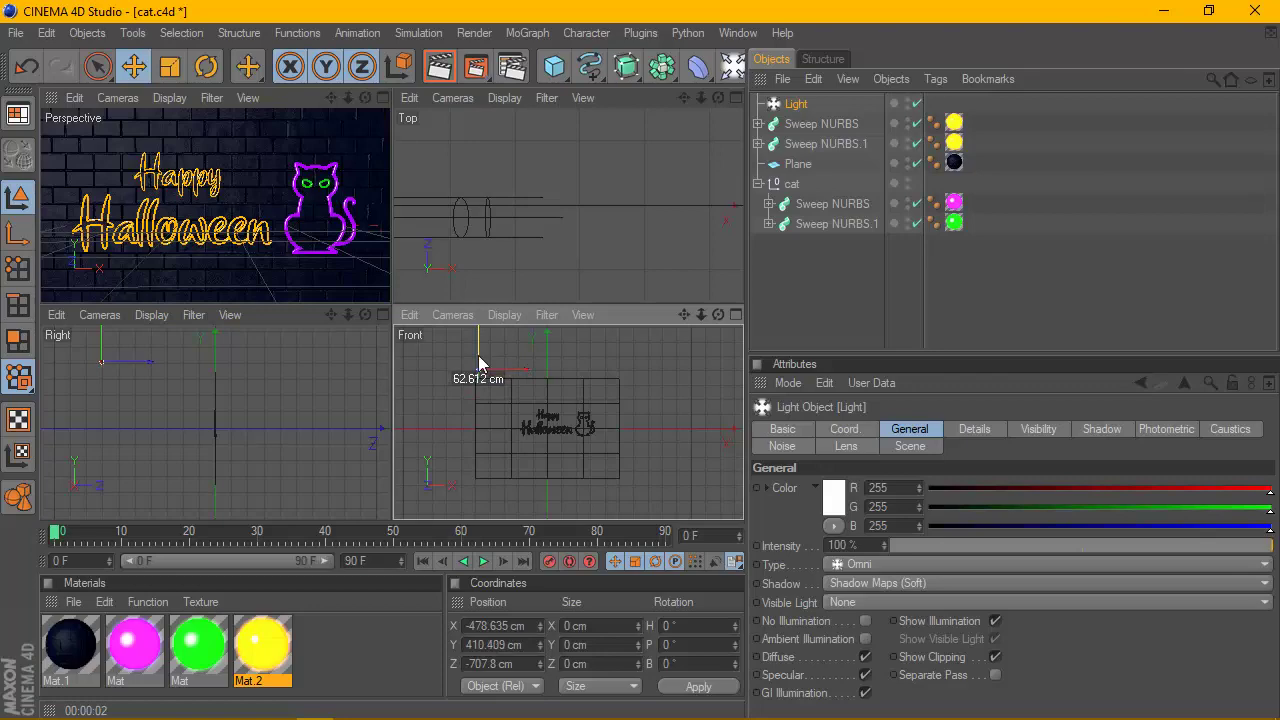
left_click_drag(135, 361, 144, 365)
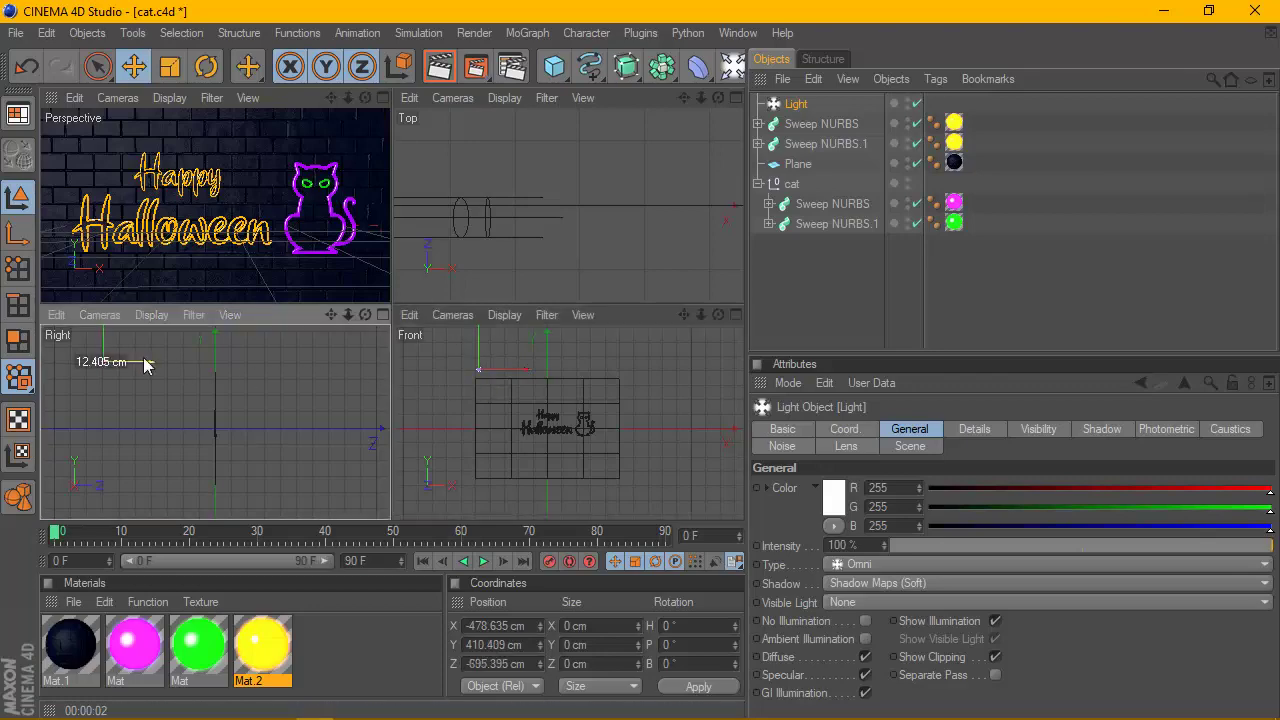
left_click(382, 98)
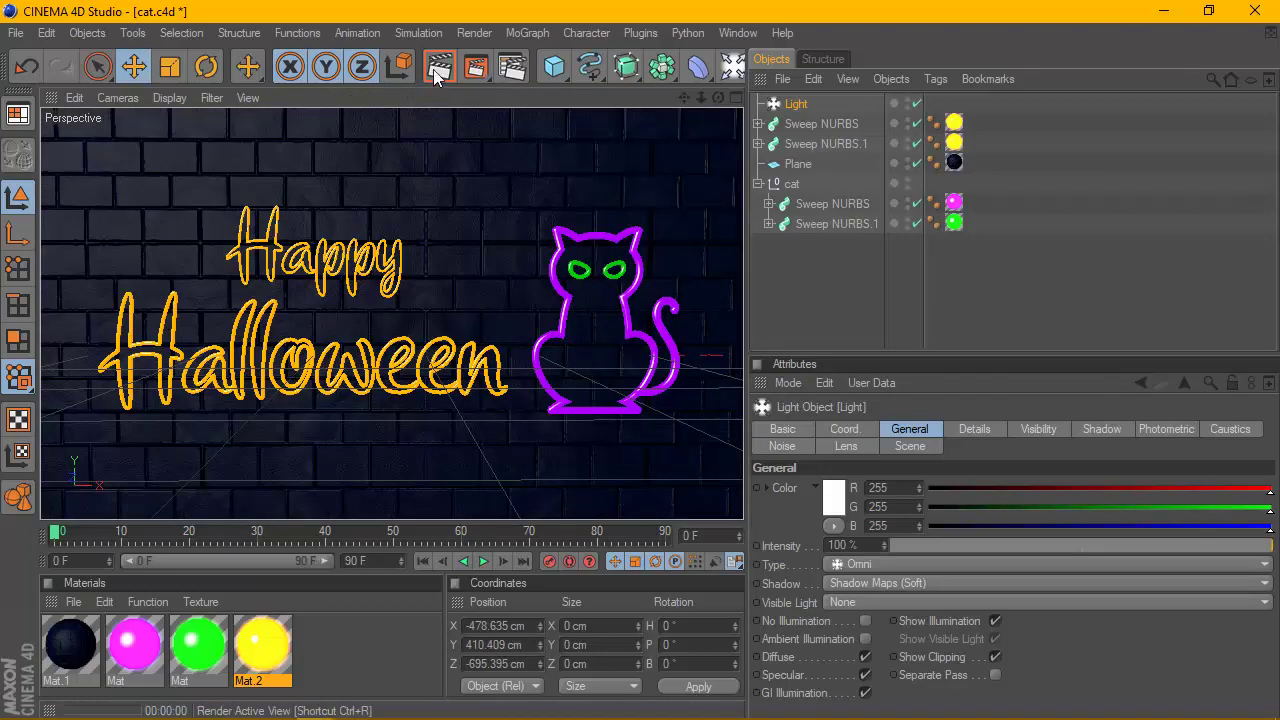
left_click(434, 72)
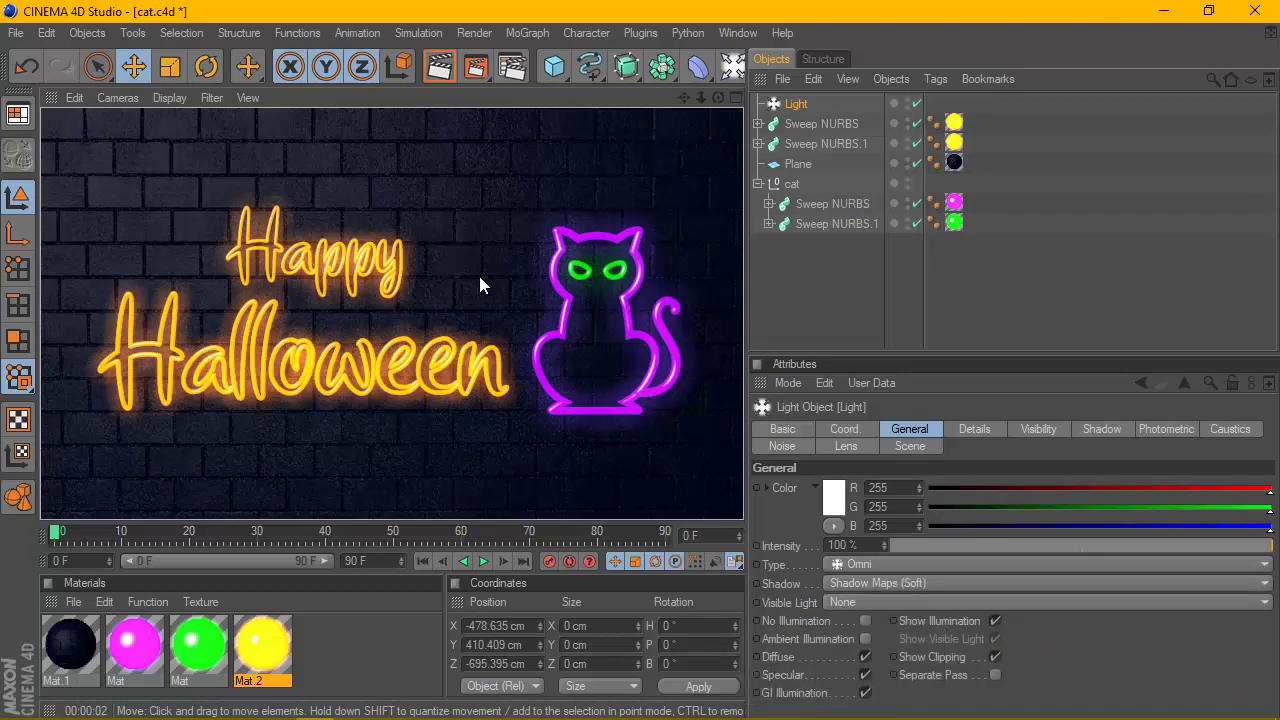
Widen the Halloween text's letter spacing to 3 cm, undoing an accidental height change
left_click(758, 123)
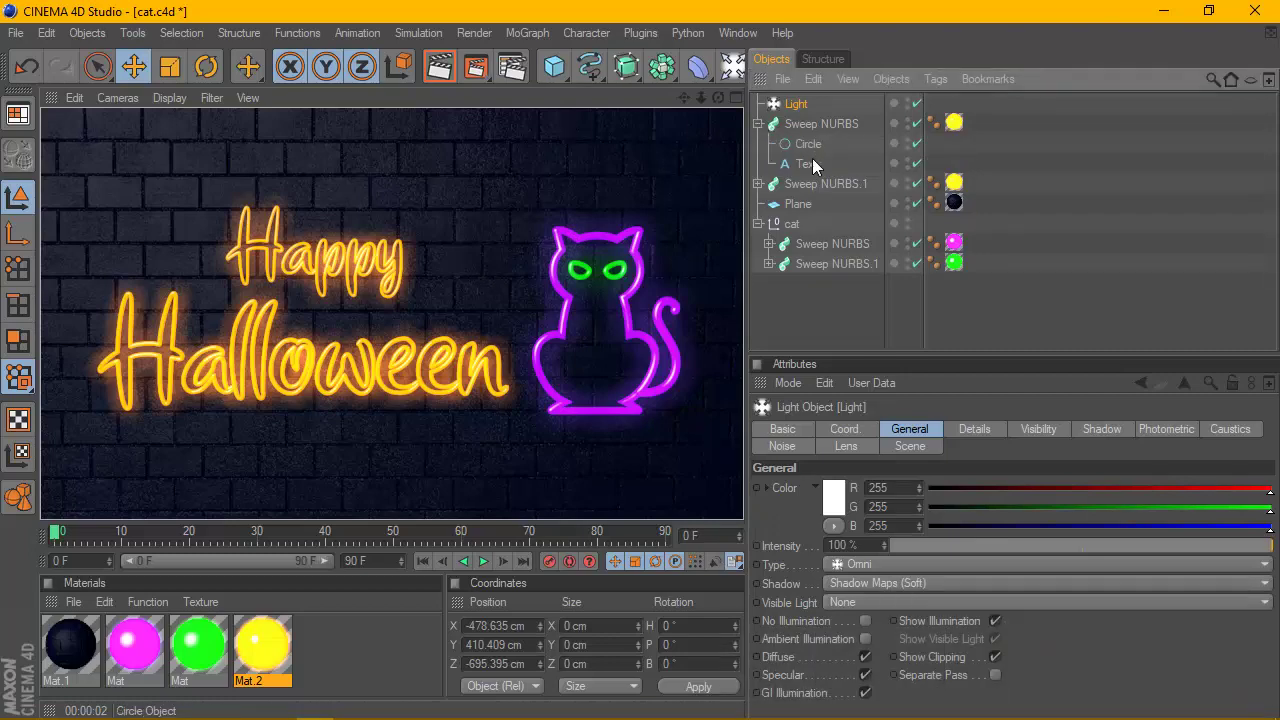
left_click(806, 163)
left_click(918, 597)
left_click(920, 587)
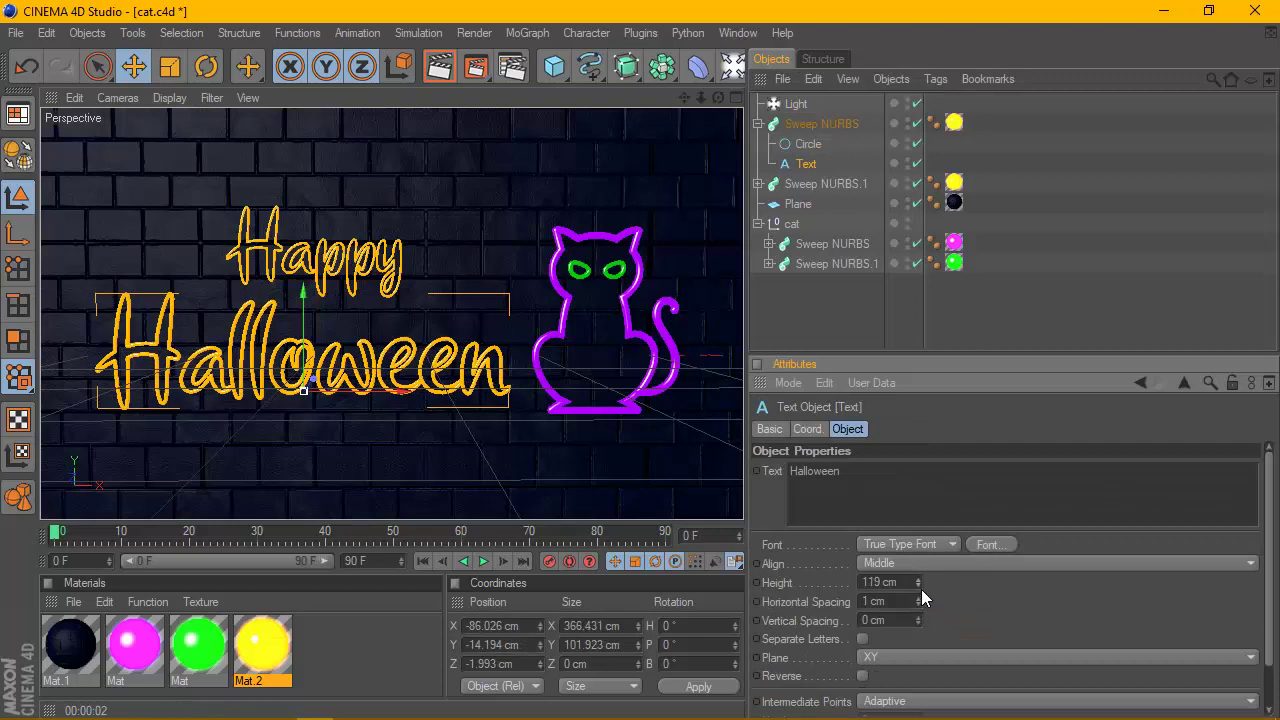
left_click(920, 587)
key("ctrl+z")
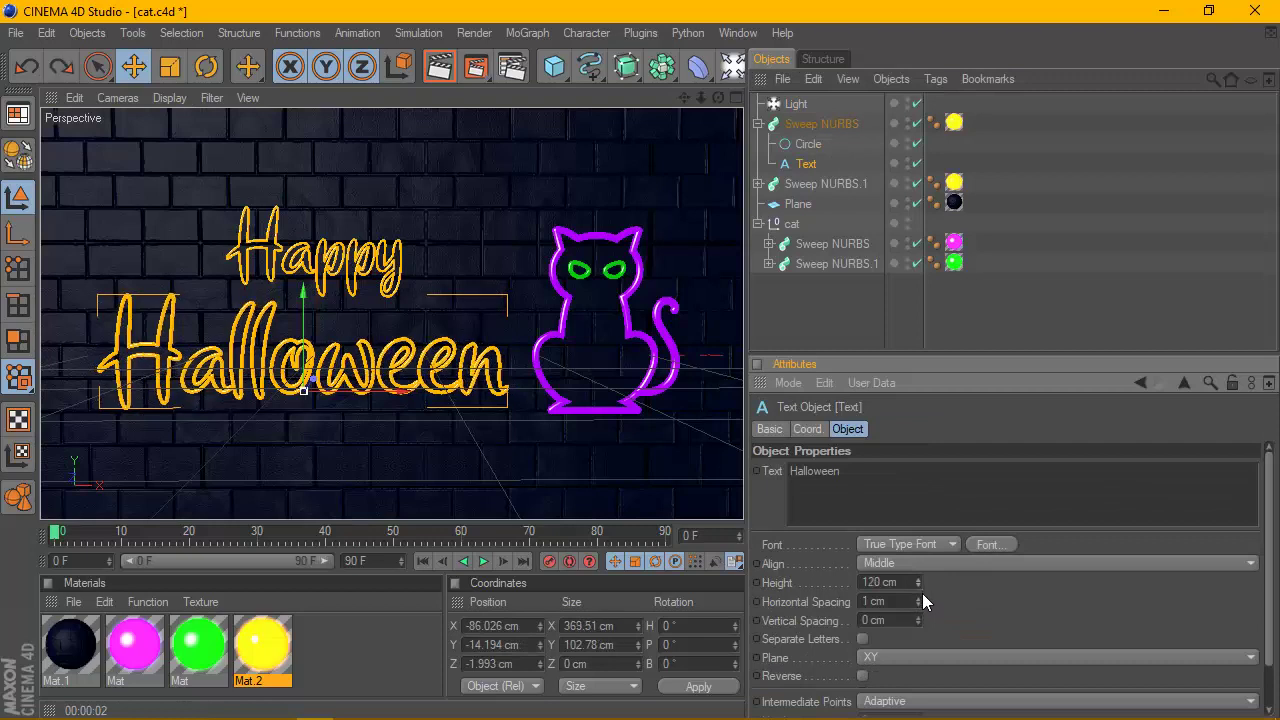
left_click(919, 599)
left_click(919, 599)
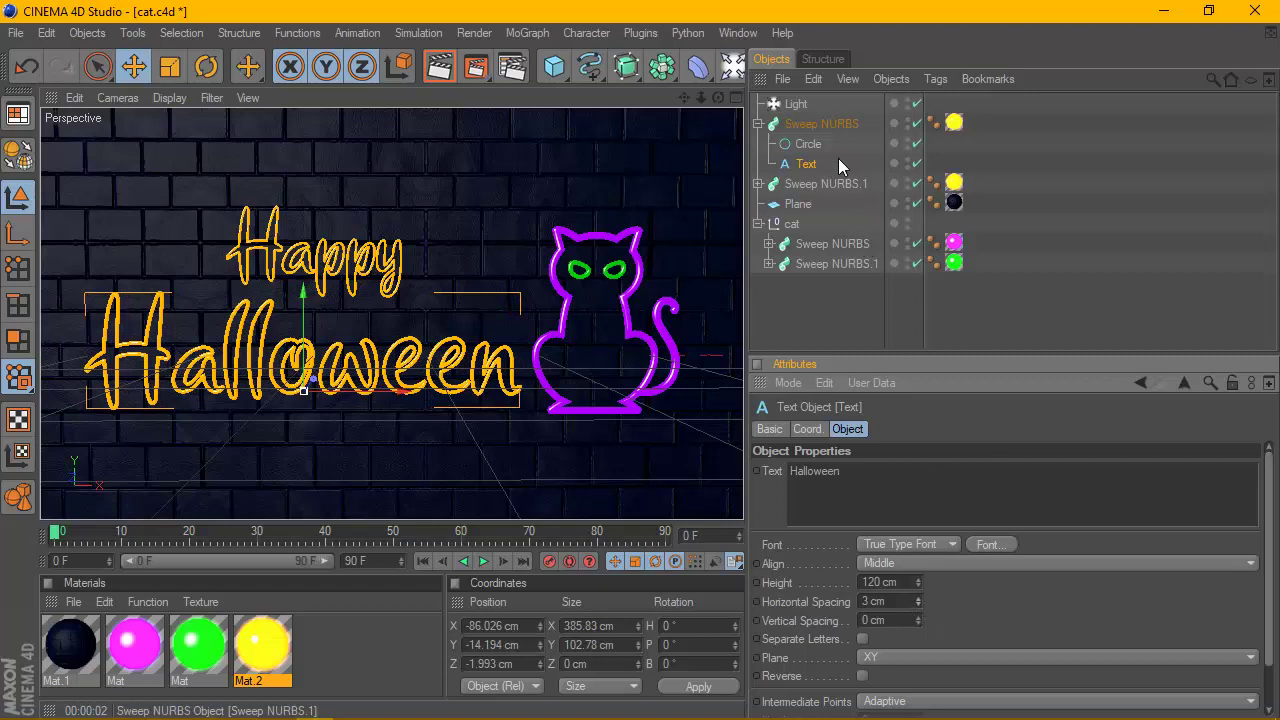
Widen the Happy text's letter spacing to 3 cm and render the perspective view
left_click(758, 184)
left_click(806, 223)
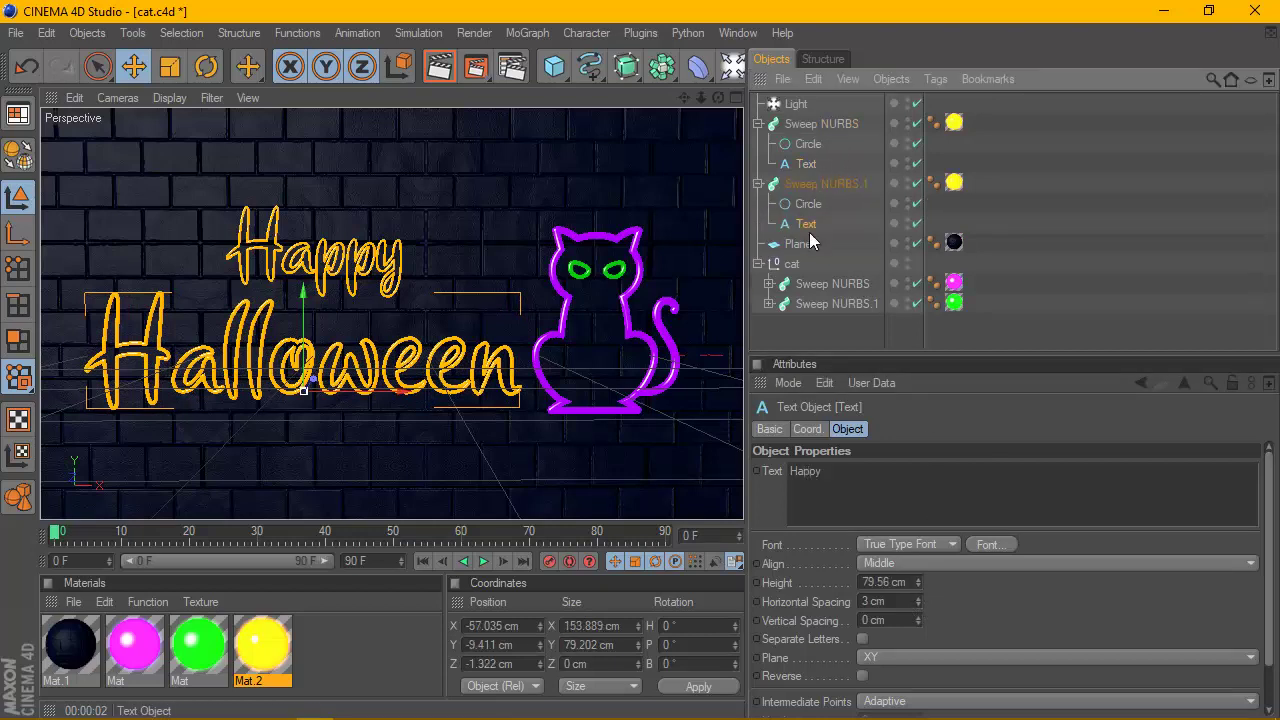
left_click(919, 599)
left_click(919, 599)
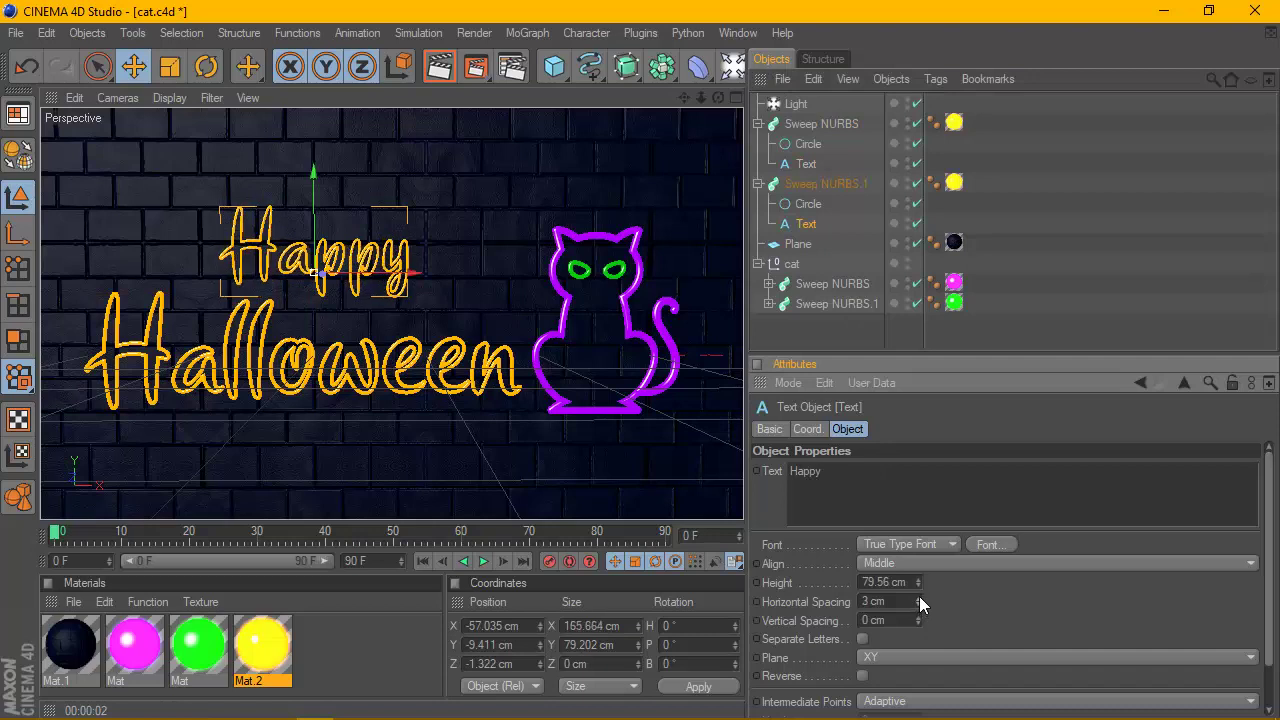
left_click(900, 340)
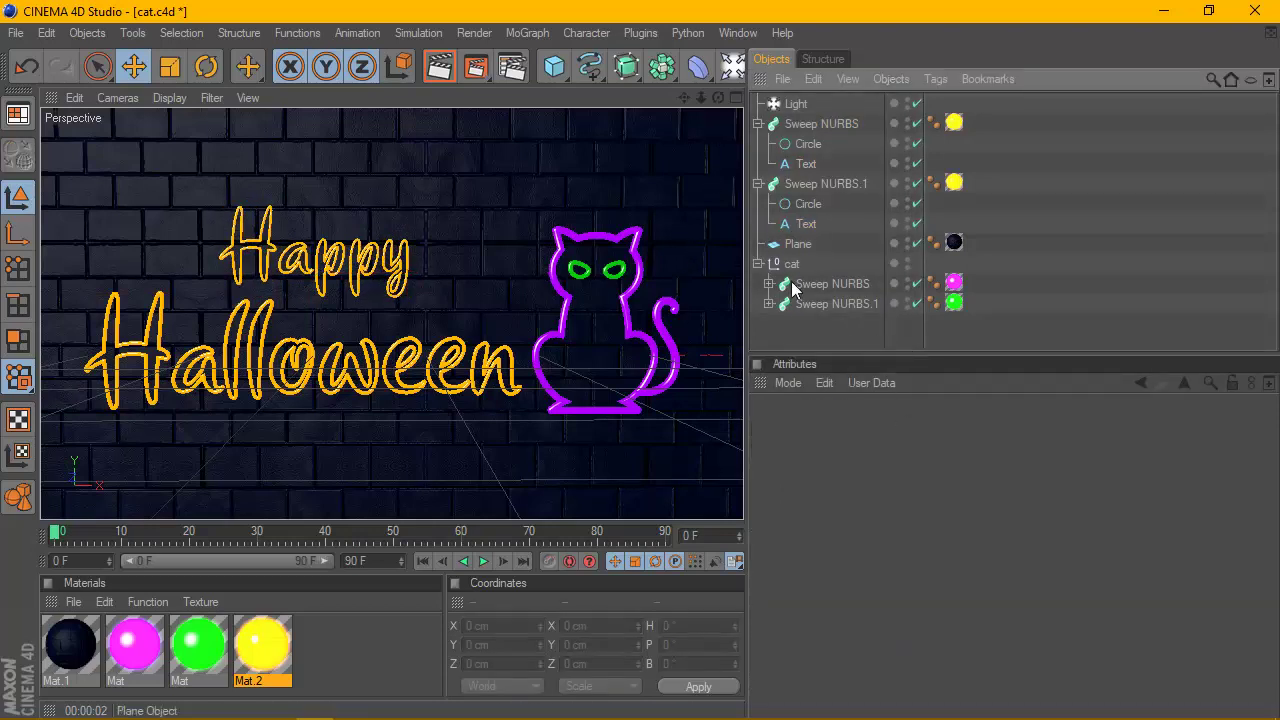
left_click_drag(718, 97, 680, 95)
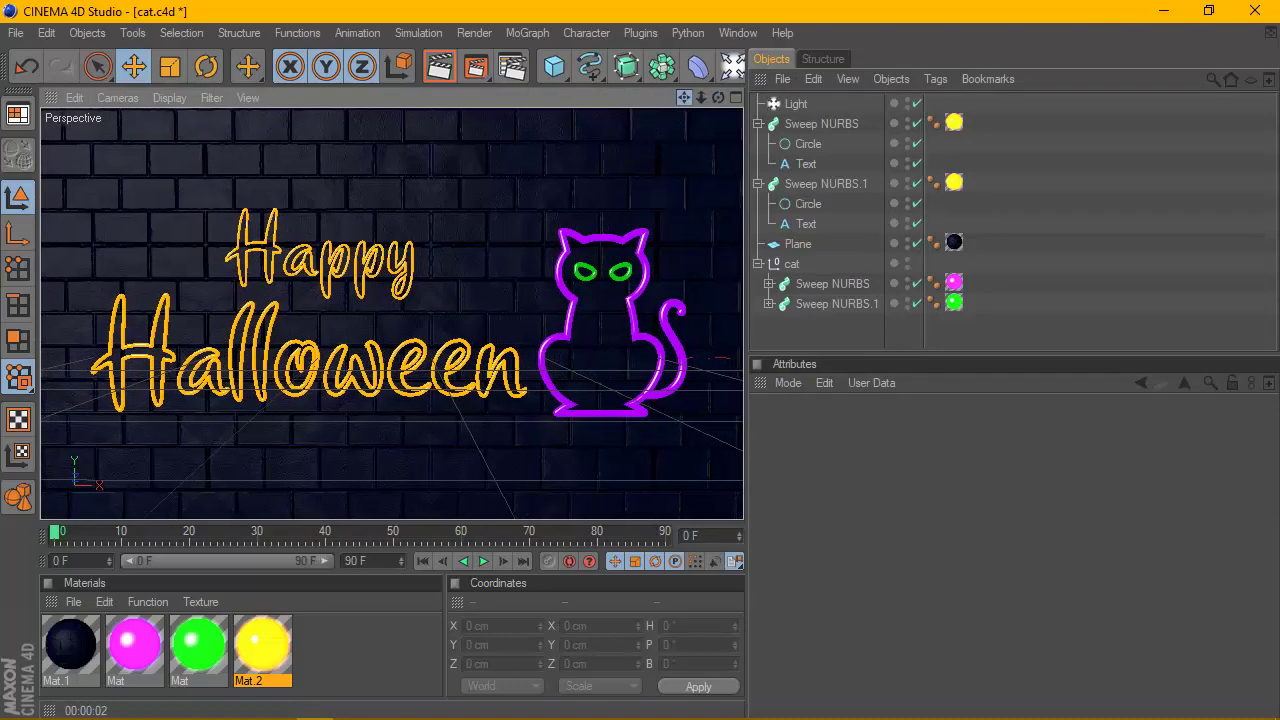
left_click(439, 66)
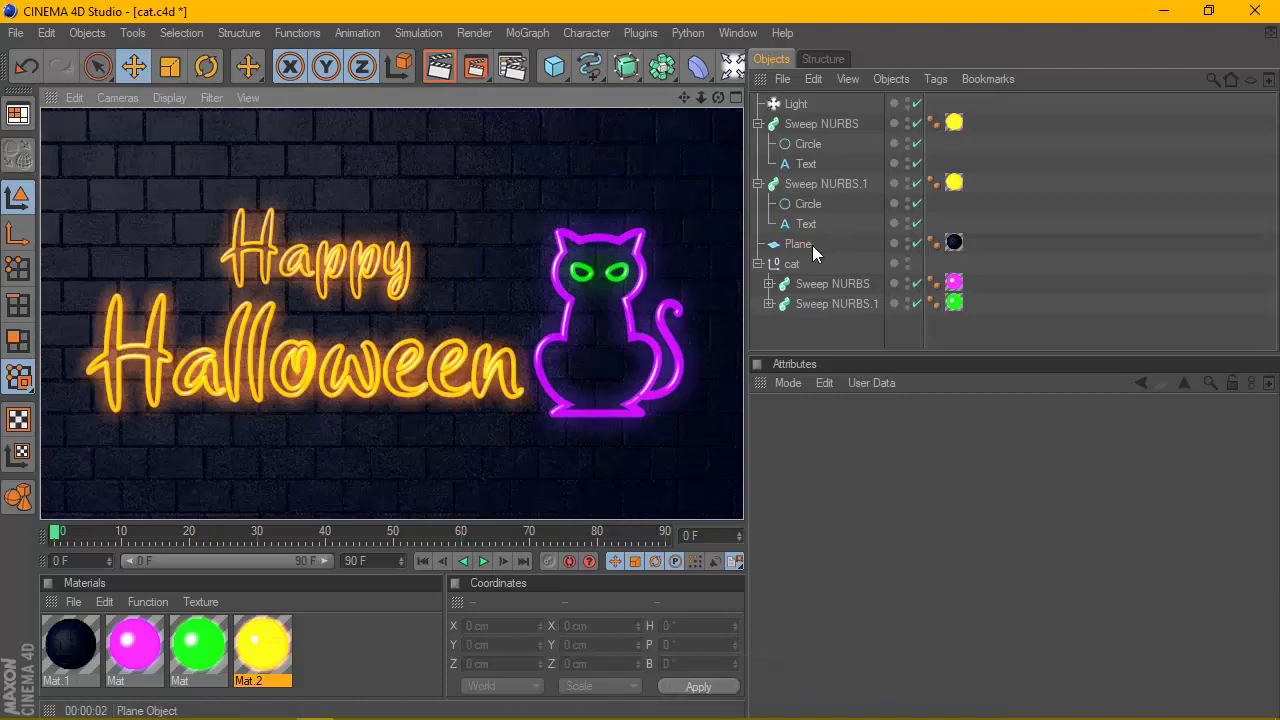
Select the brick-wall Plane and maximize the Right view
left_click(808, 245)
left_click(737, 97)
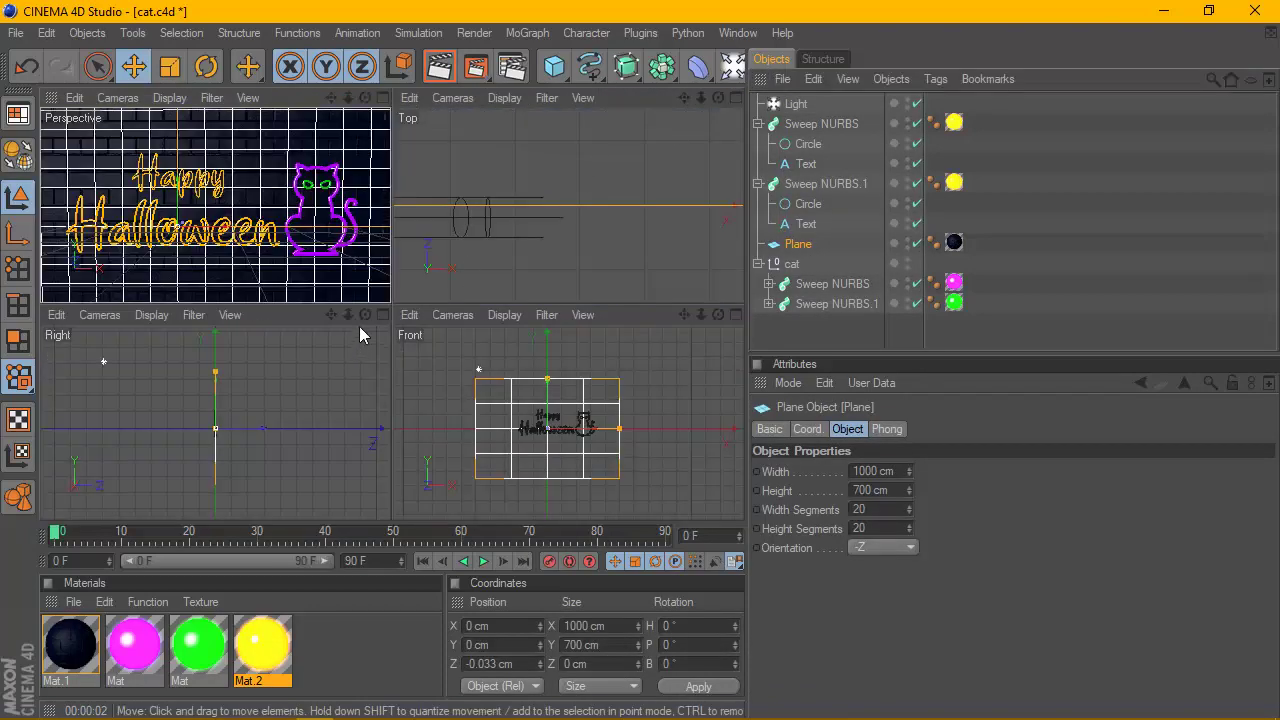
left_click(383, 316)
scroll(411, 272, "up", 2)
Zoom the Right view, push the brick-wall plane back to Z -0.474 cm, then maximize Perspective
scroll(463, 299, "up", 2)
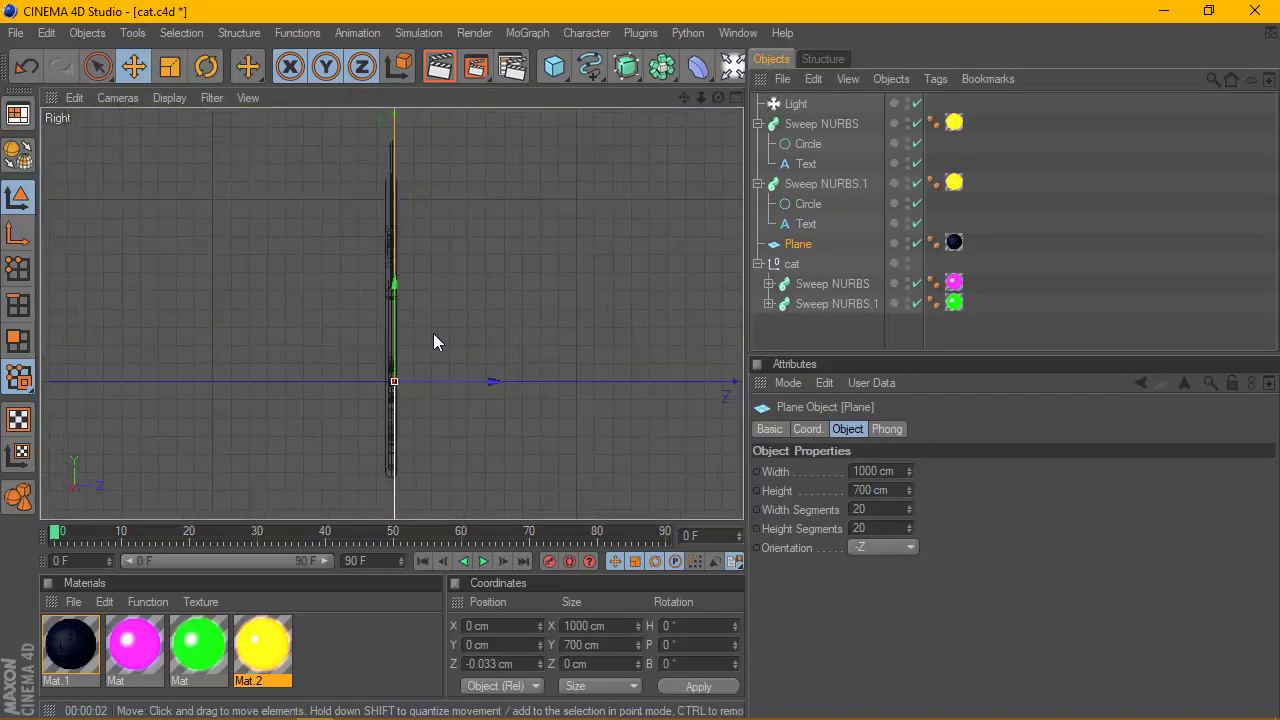
scroll(433, 333, "up", 2)
scroll(430, 350, "up", 2)
left_click_drag(428, 370, 428, 382)
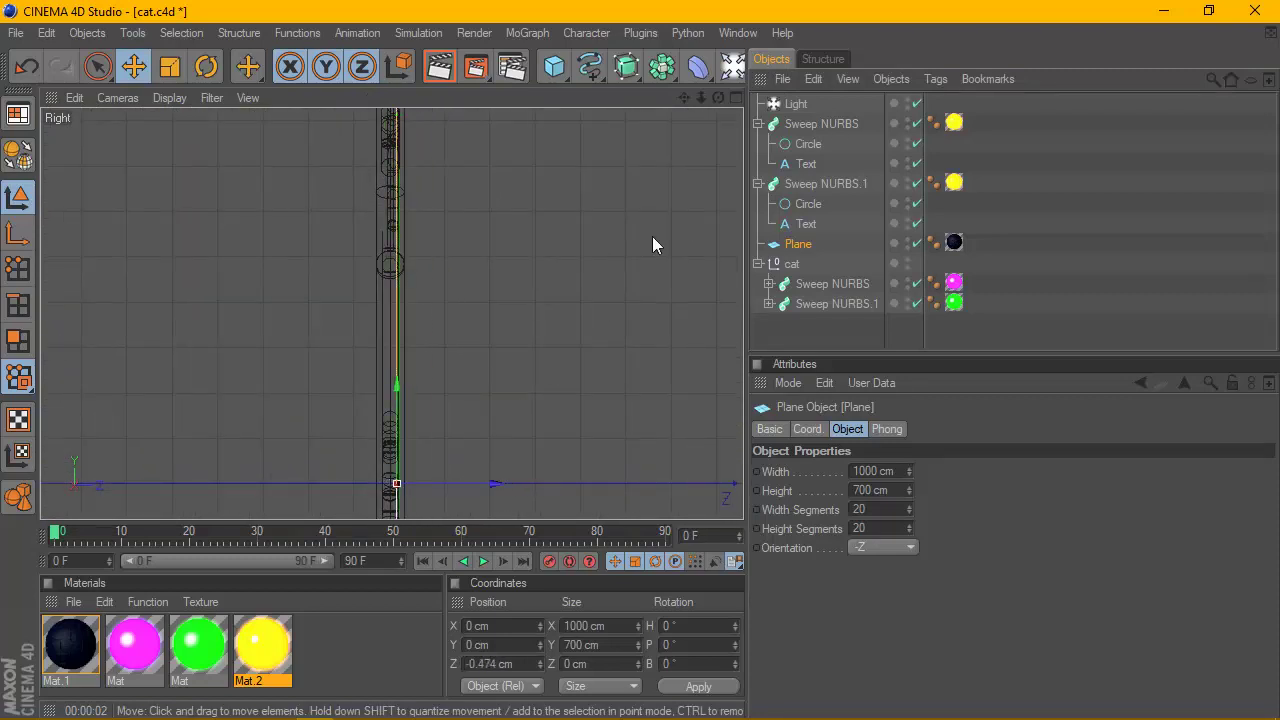
left_click(737, 97)
left_click(381, 97)
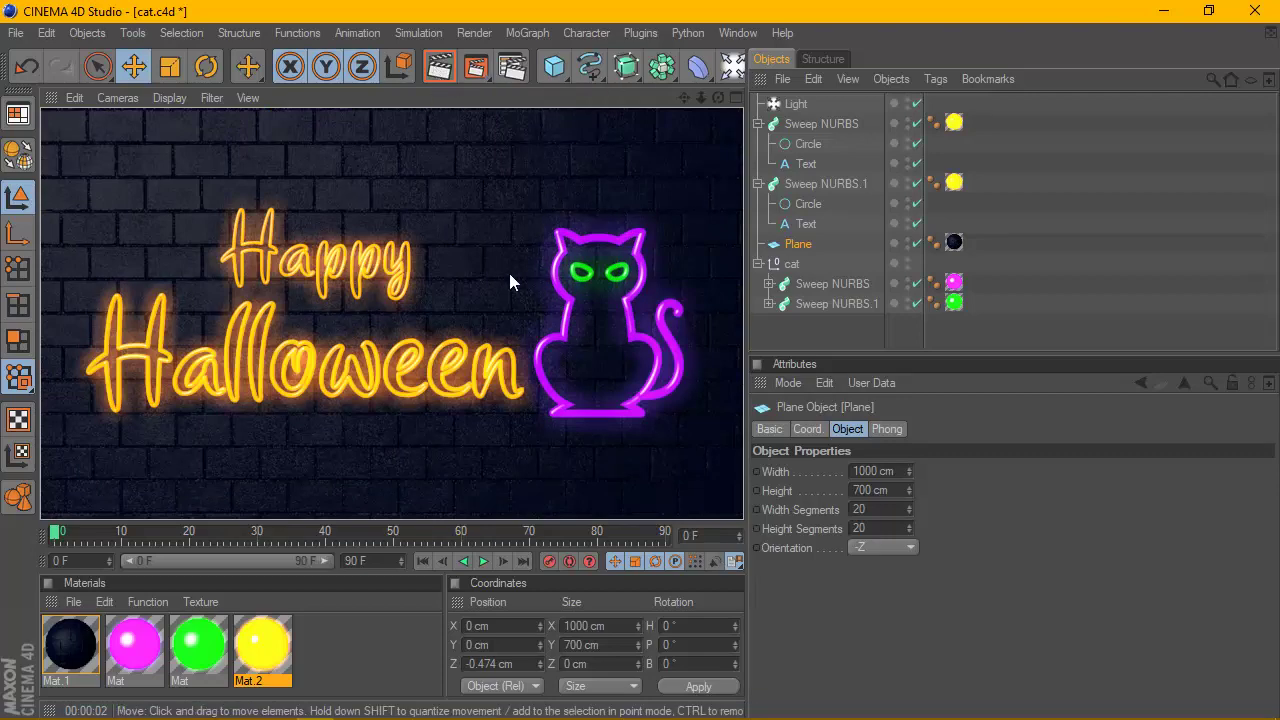
Set the wall material Mat.1's bump strength to 1200%
double_click(69, 645)
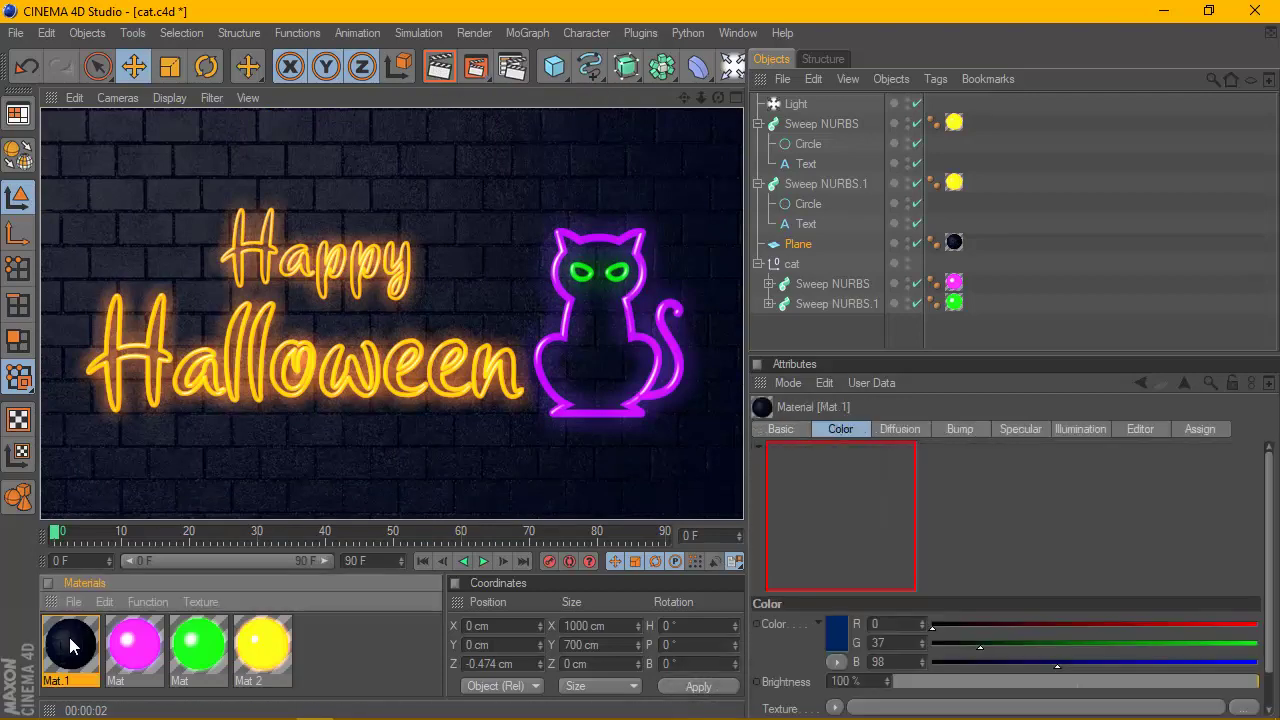
left_click(335, 505)
double_click(555, 205)
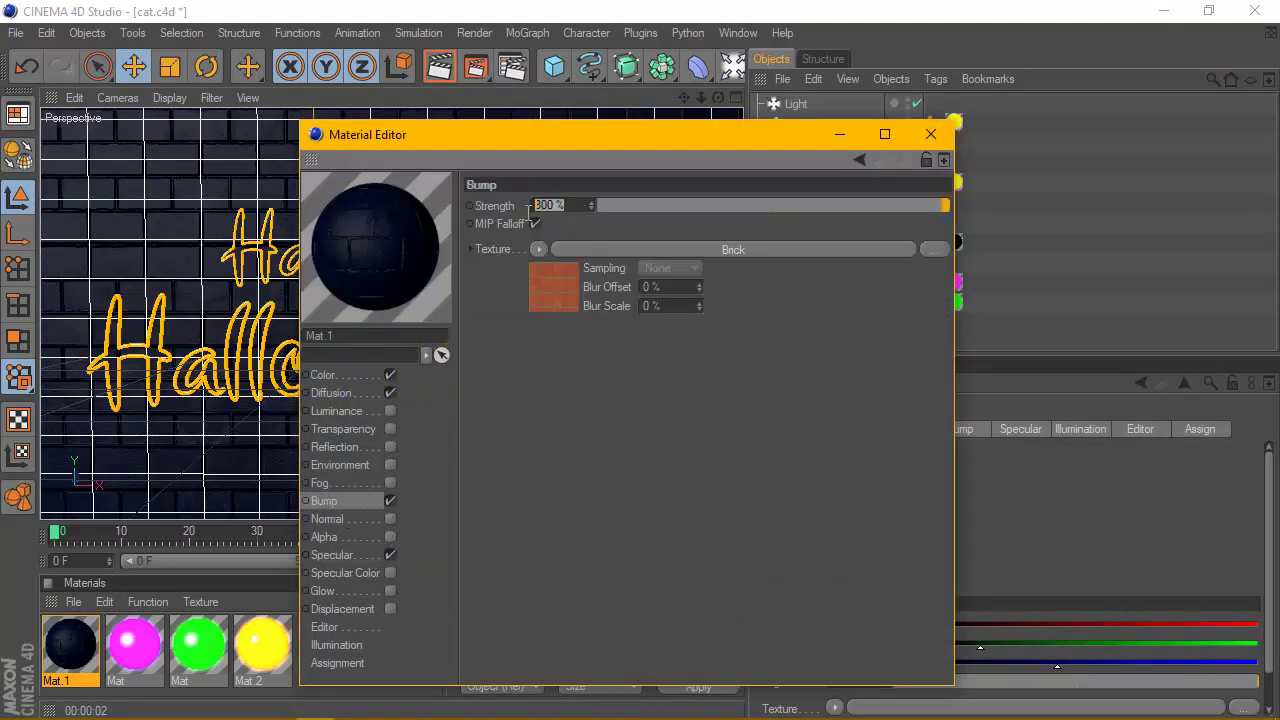
type("1200")
left_click(593, 414)
left_click(929, 134)
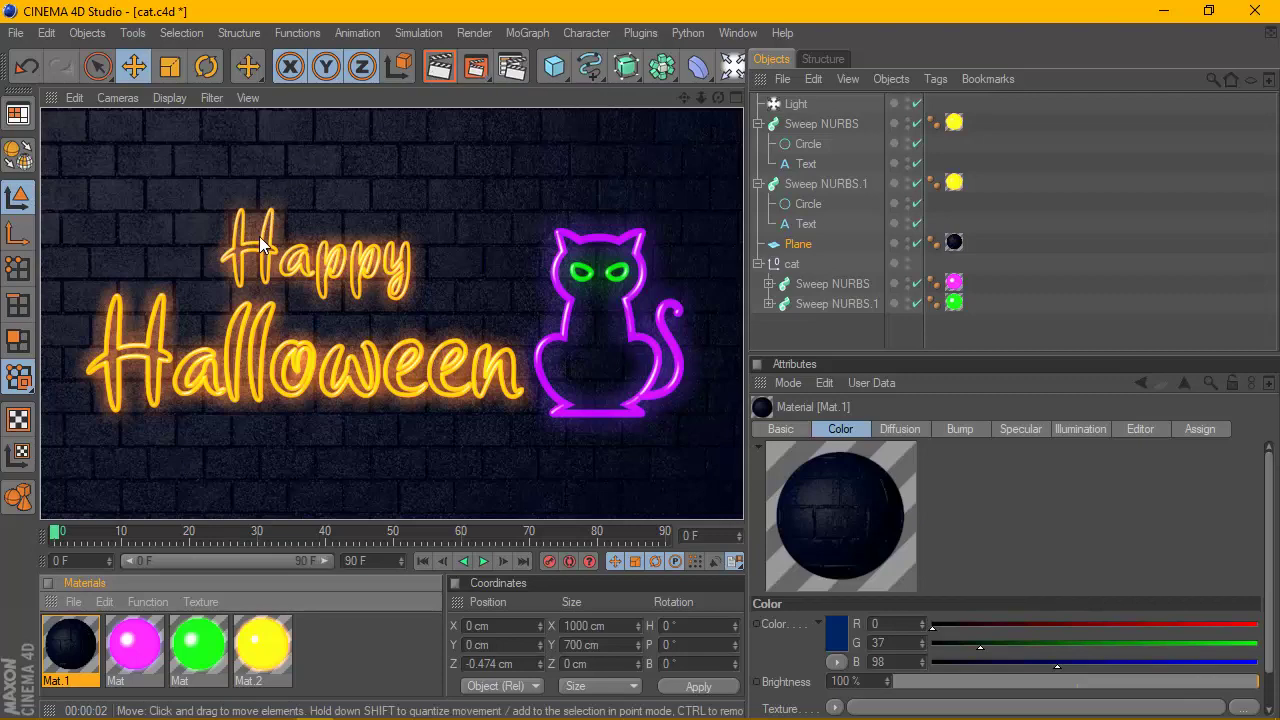
Change Mat.1's colour to a lighter blue, RGB 31/85/172
double_click(67, 637)
left_click(337, 376)
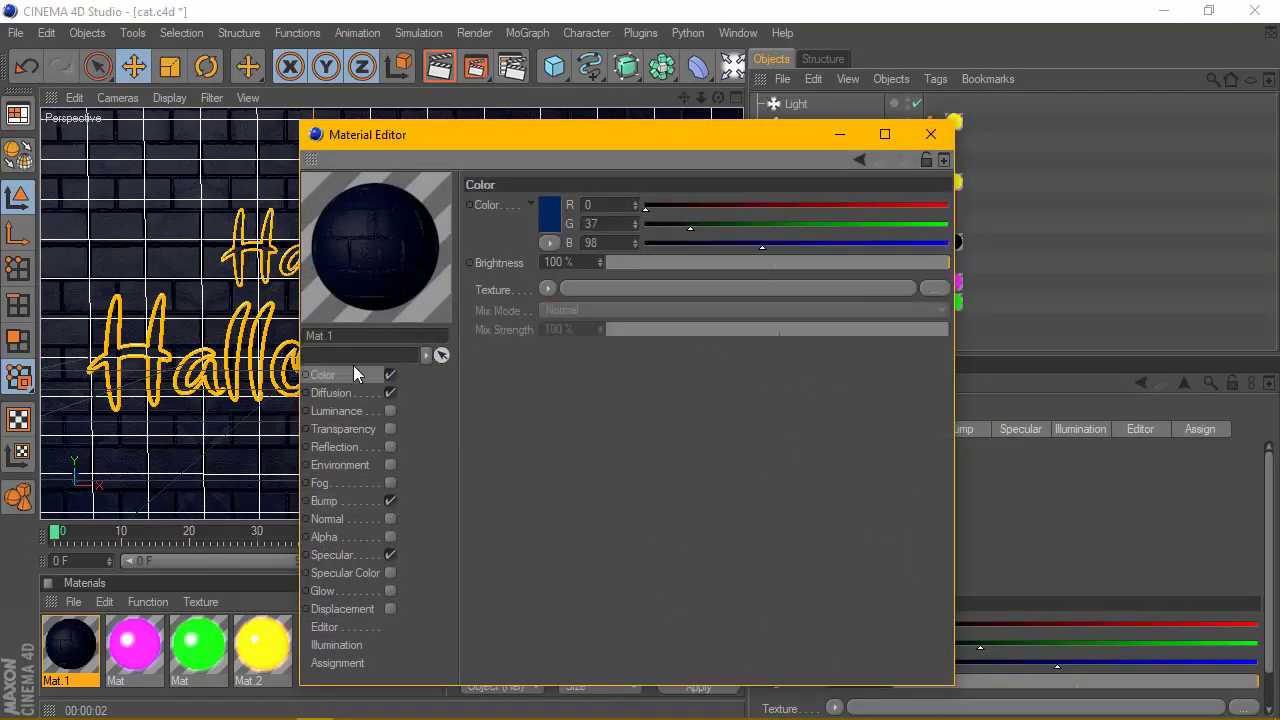
left_click(546, 216)
left_click(539, 166)
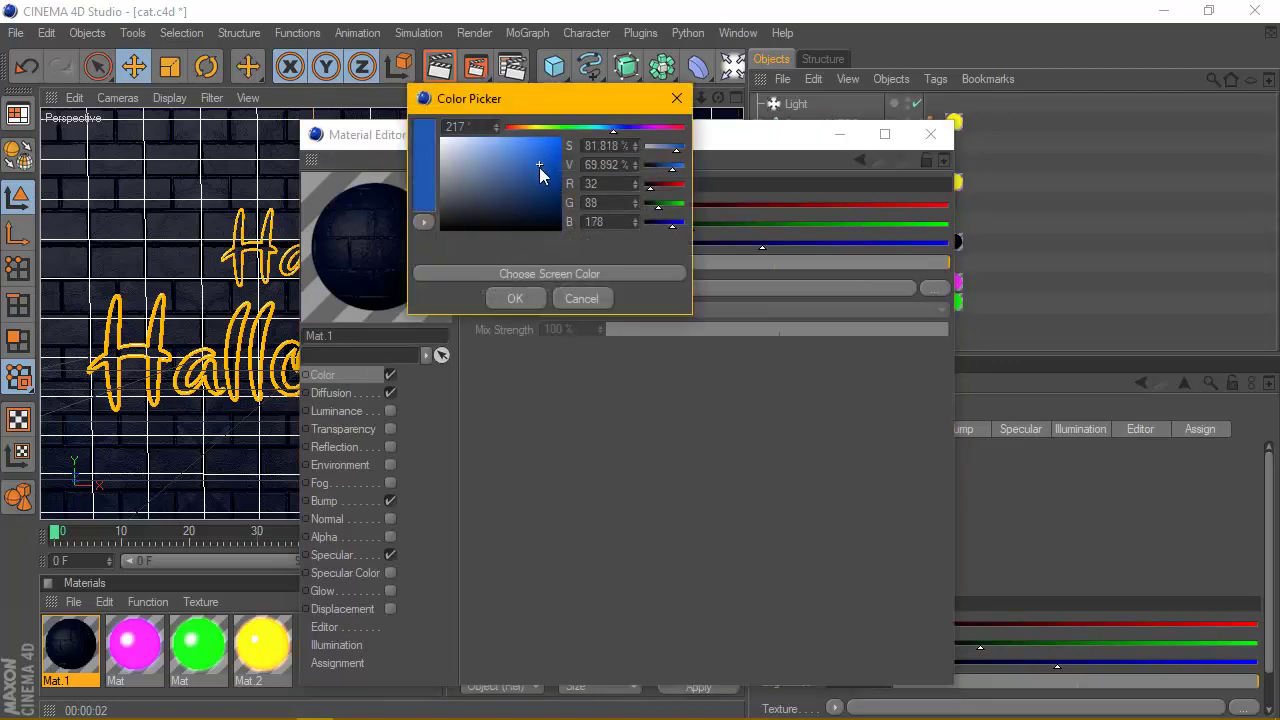
left_click(528, 289)
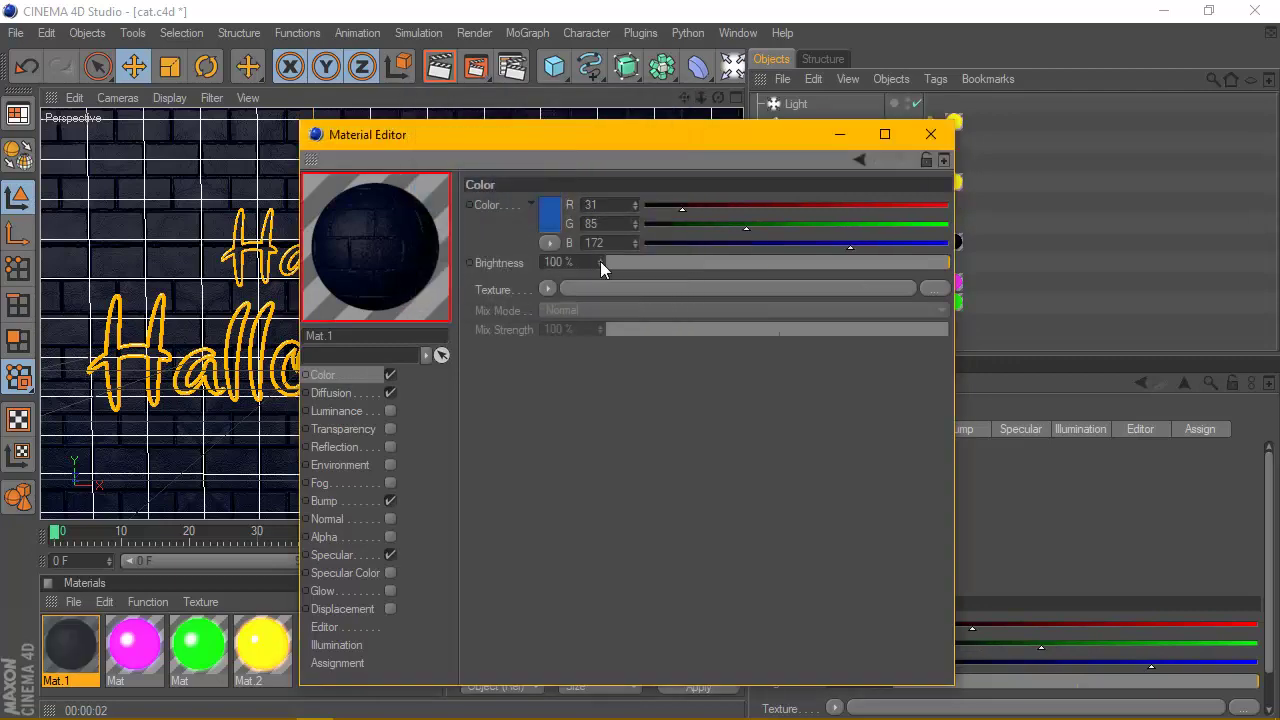
left_click(929, 134)
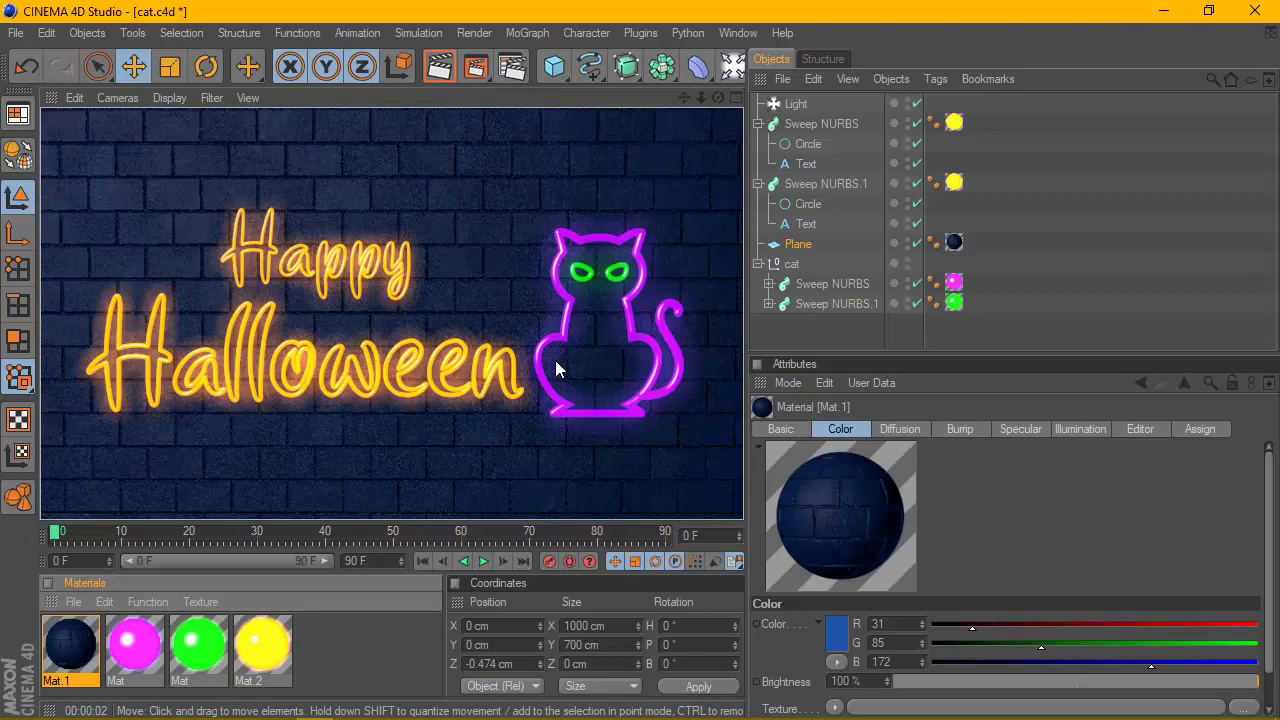
Set the yellow neon Mat.2's glow radius to 25 cm and render a preview
double_click(262, 645)
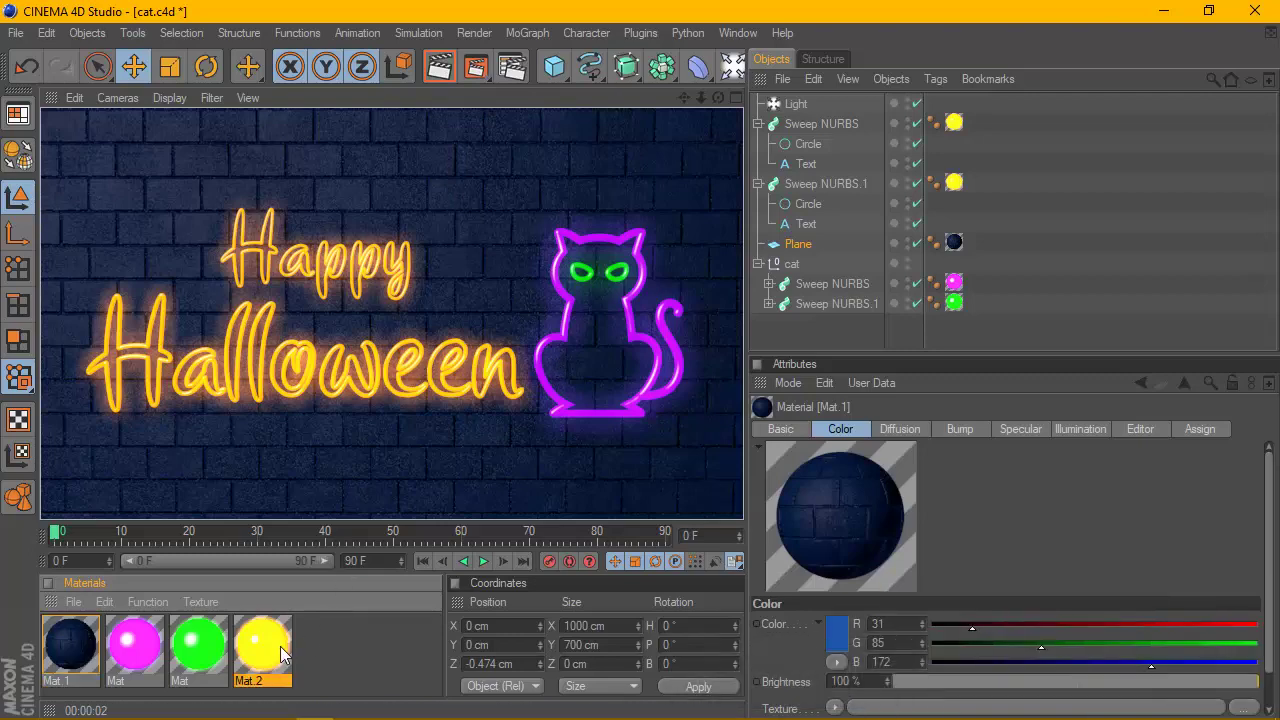
left_click(334, 555)
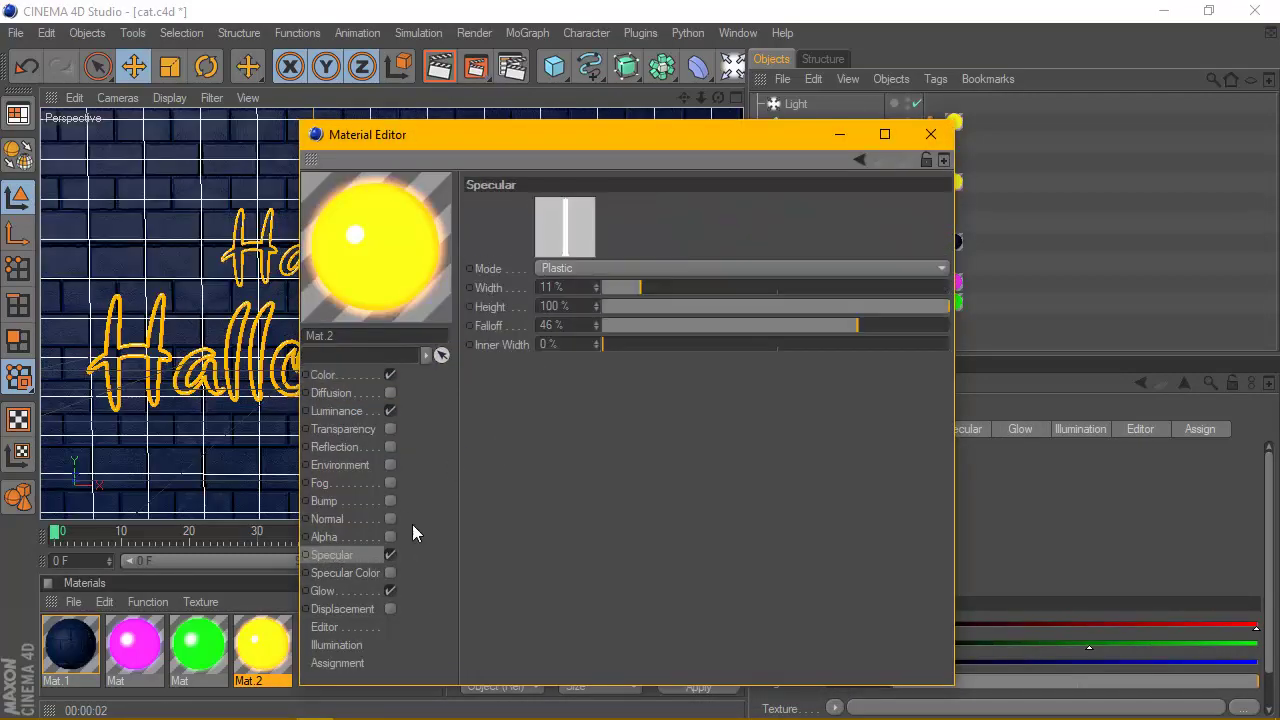
left_click(326, 591)
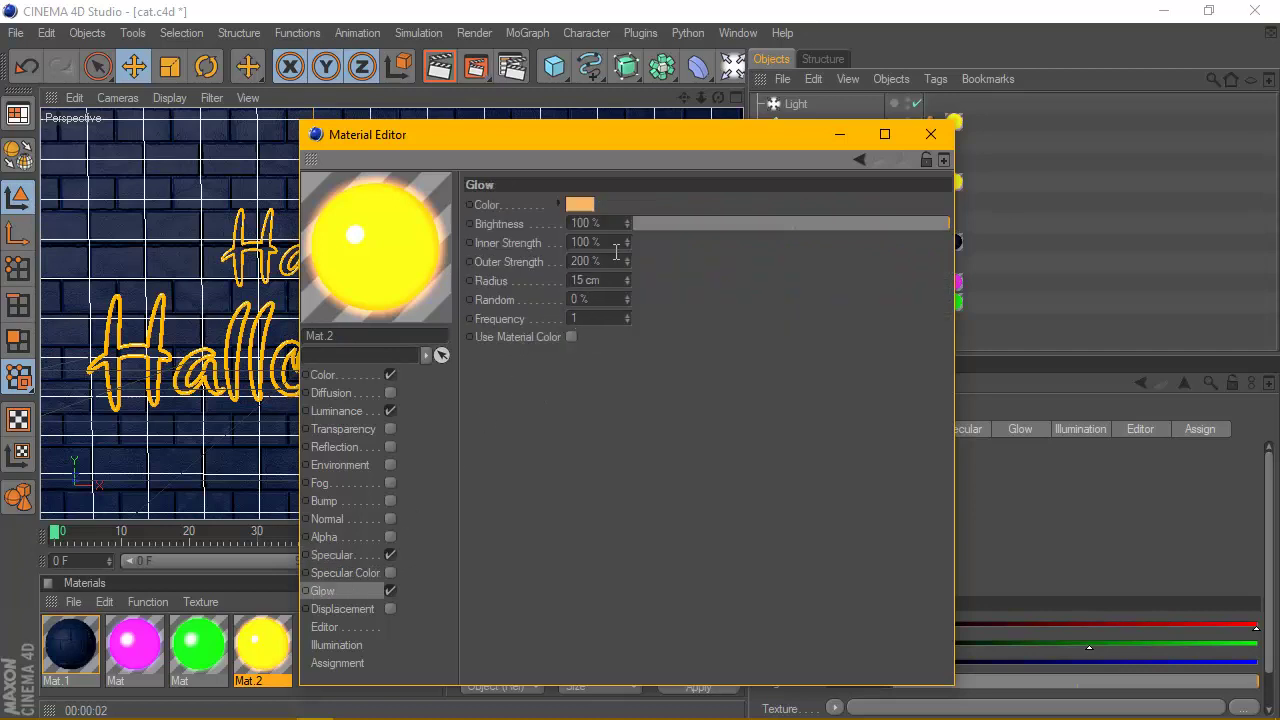
left_click_drag(615, 289, 554, 283)
type("25")
key("Return")
left_click(930, 134)
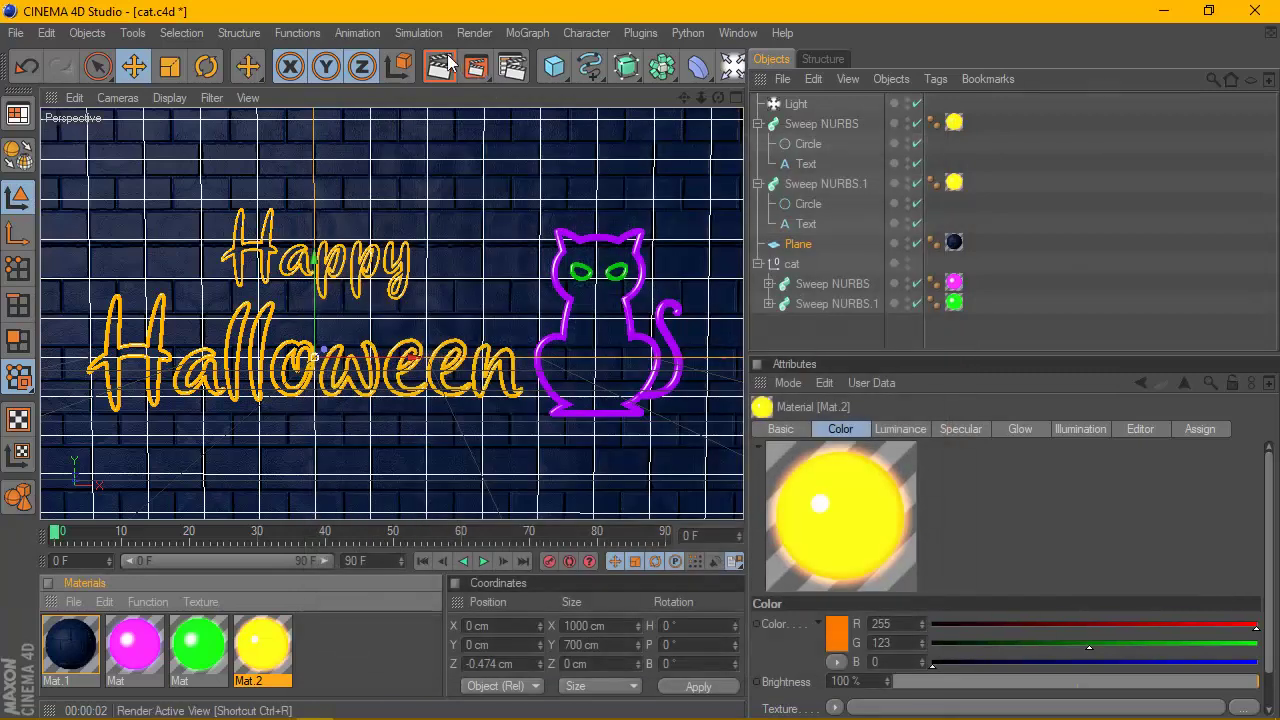
left_click(447, 63)
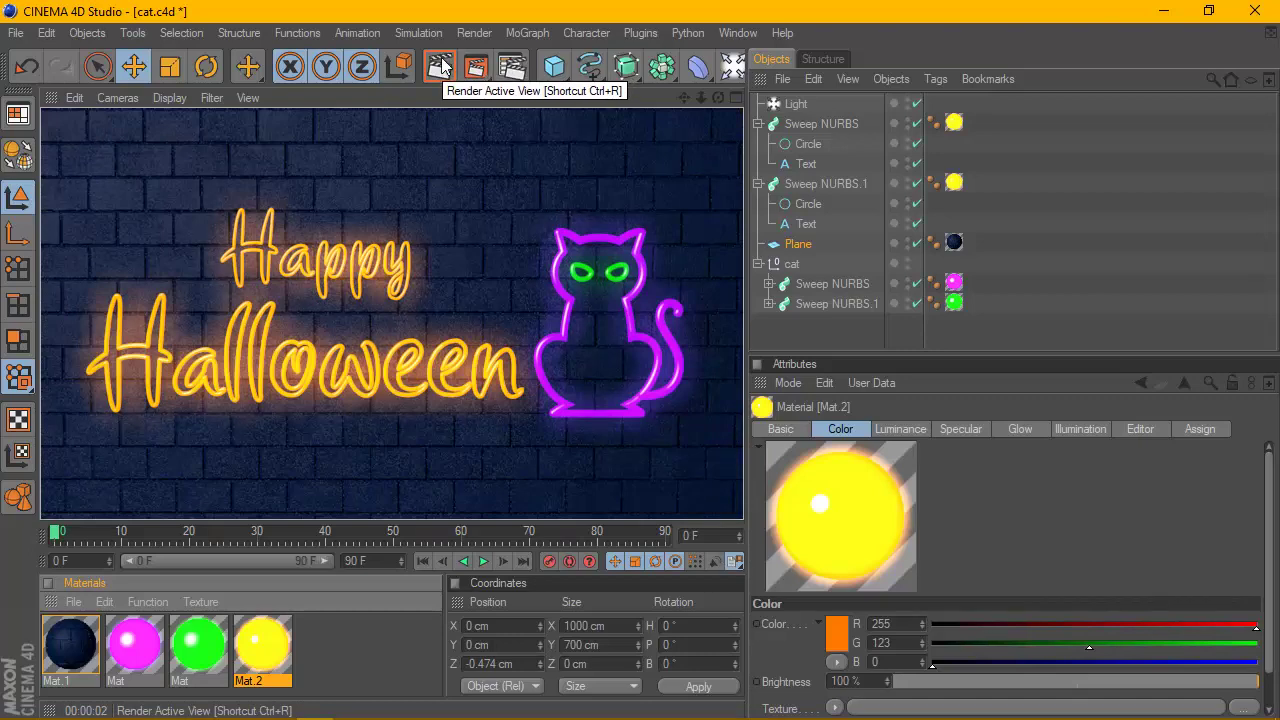
Increase Mat.2's glow radius to 45 cm
double_click(262, 645)
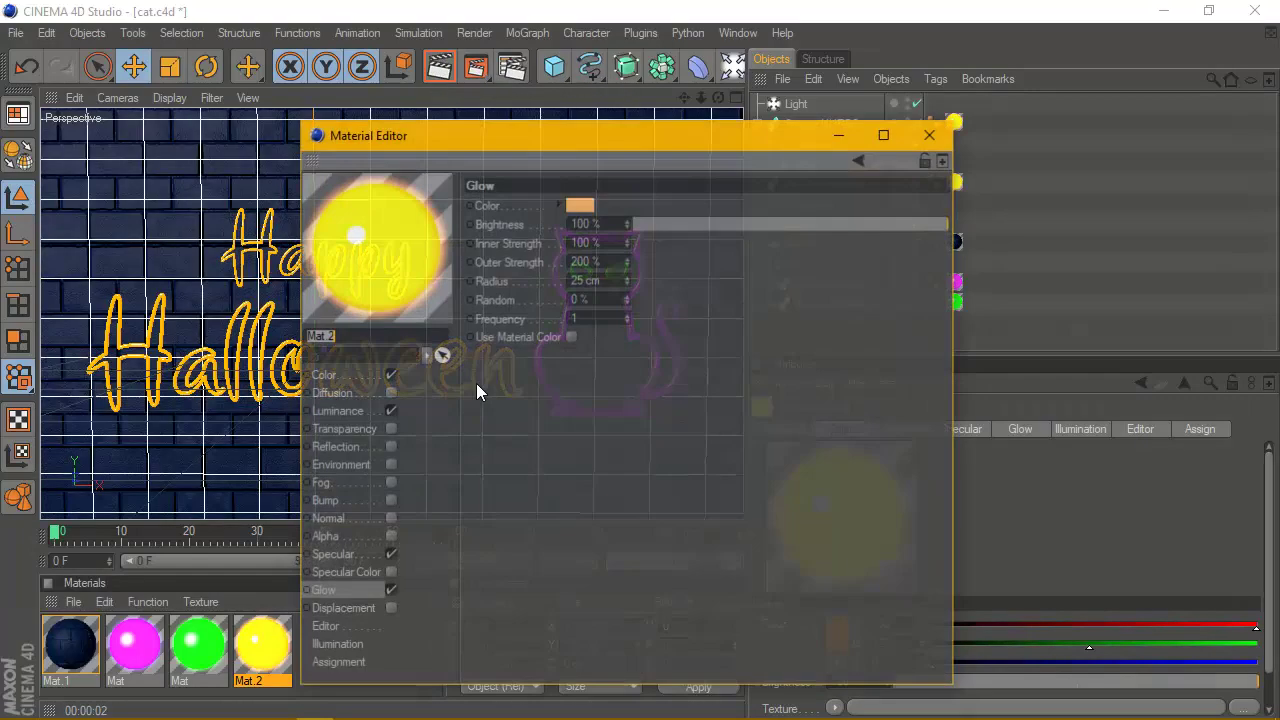
left_click(575, 282)
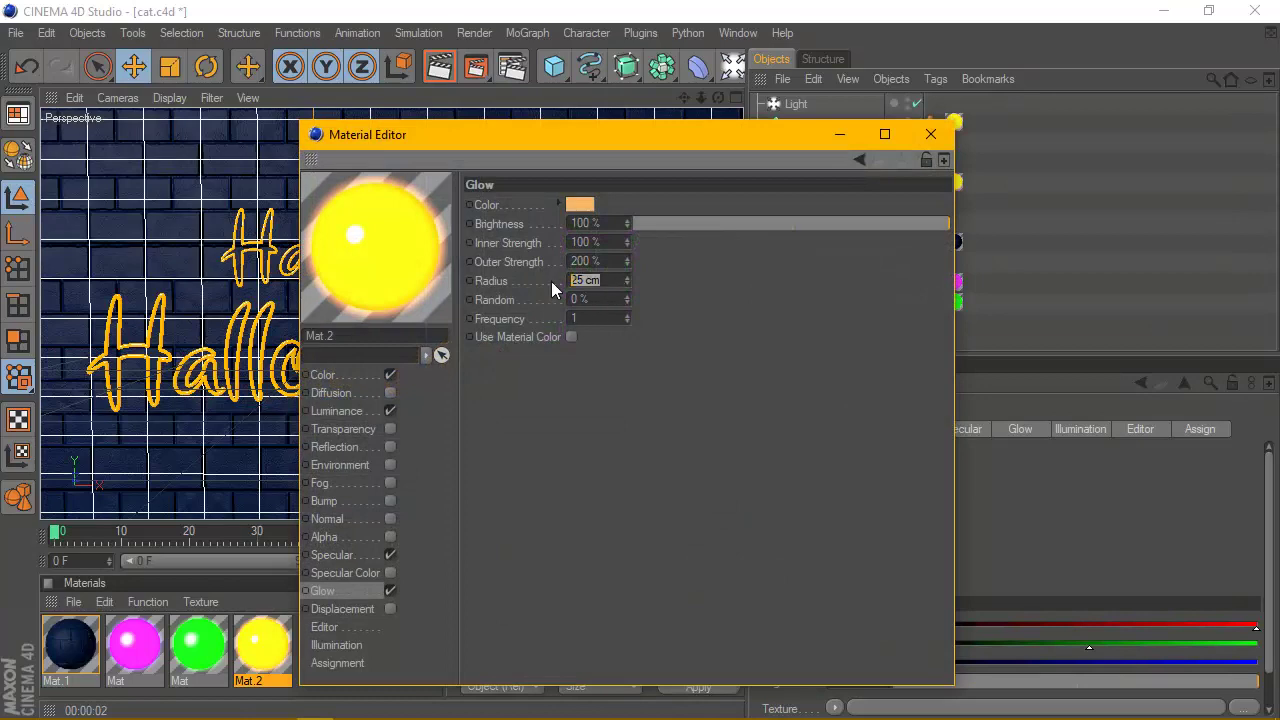
type("45")
key("Return")
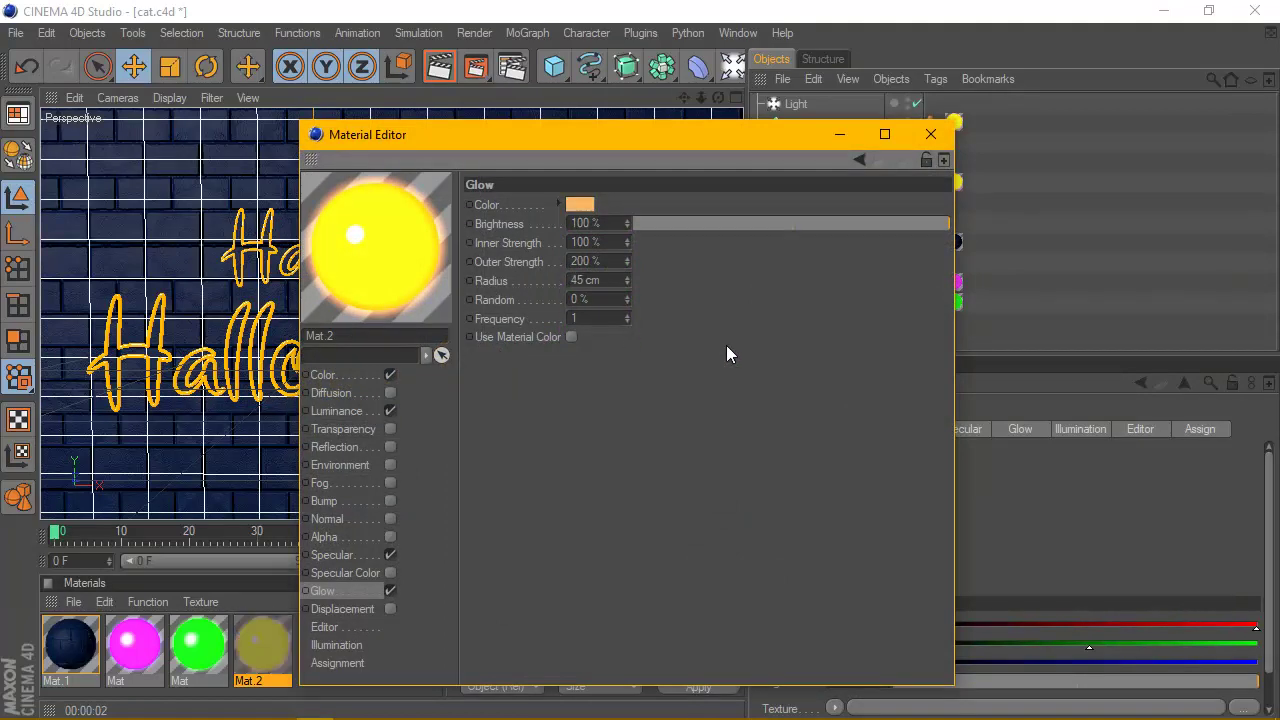
left_click(930, 134)
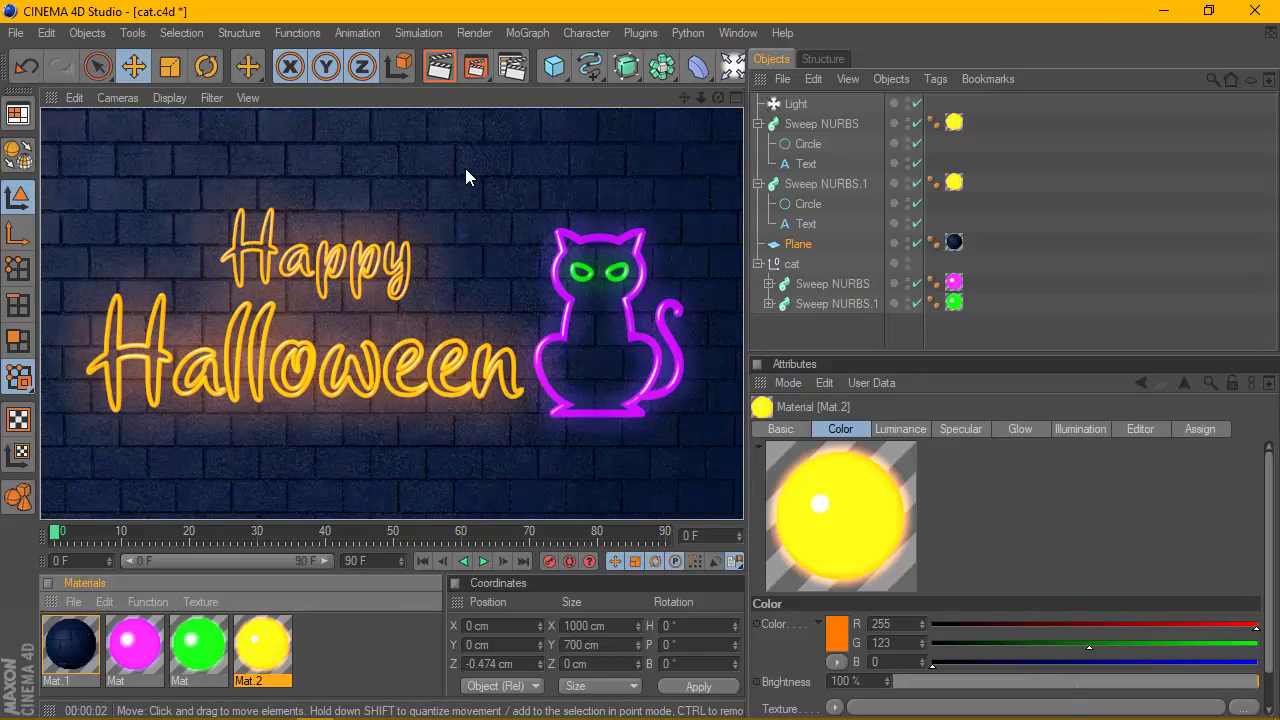
In four views, move the light closer to the wall along Z and further left along X
left_click(796, 103)
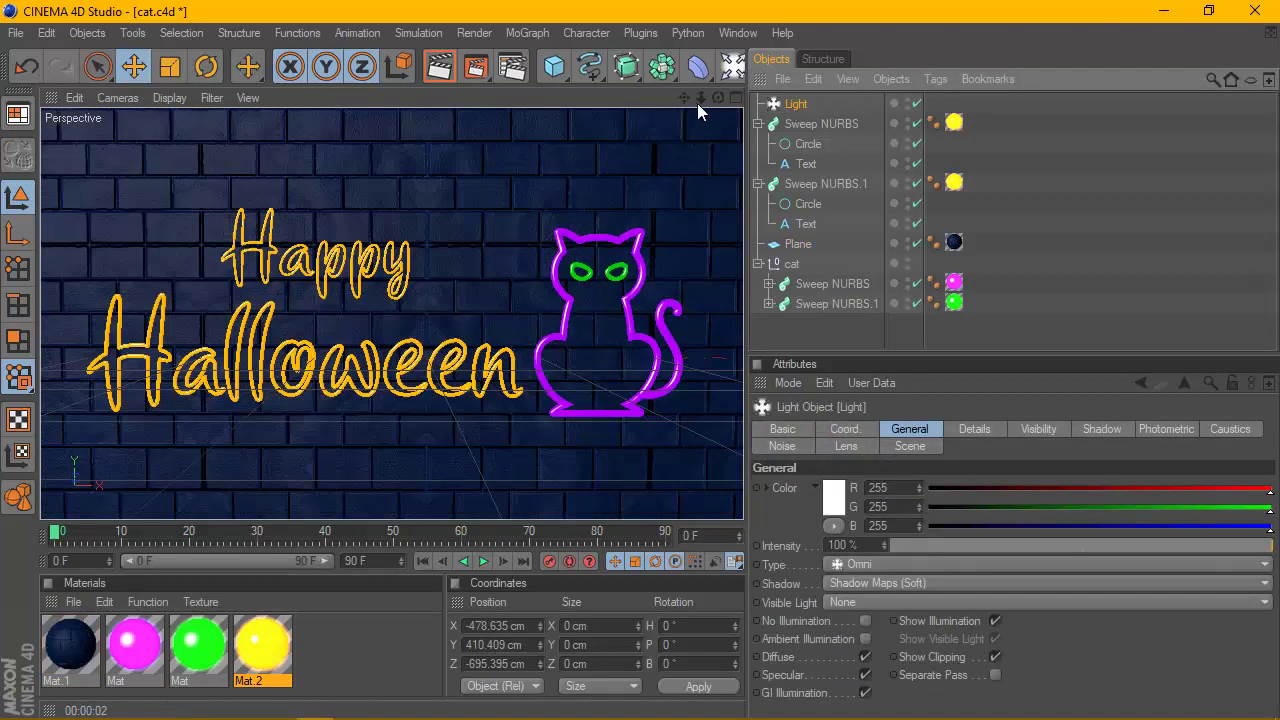
middle_click(707, 100)
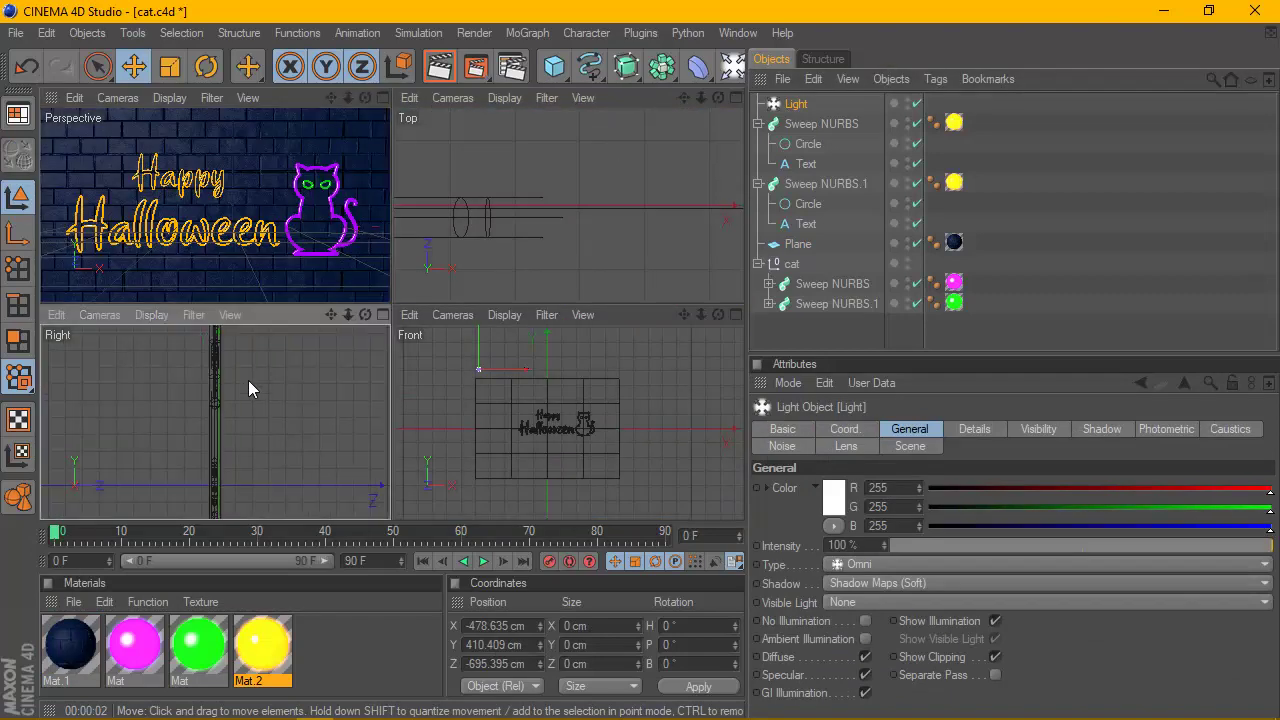
scroll(197, 372, "down", 2)
scroll(197, 372, "down", 2)
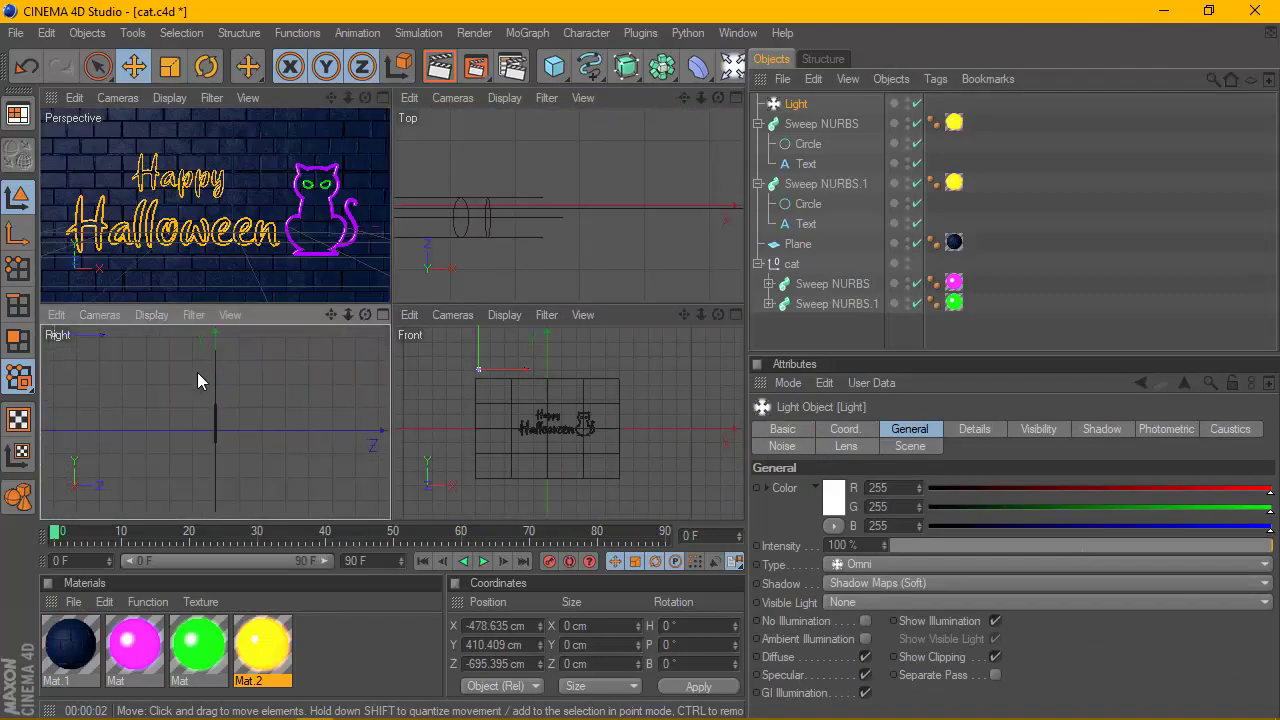
scroll(197, 373, "down", 2)
left_click_drag(184, 378, 280, 377)
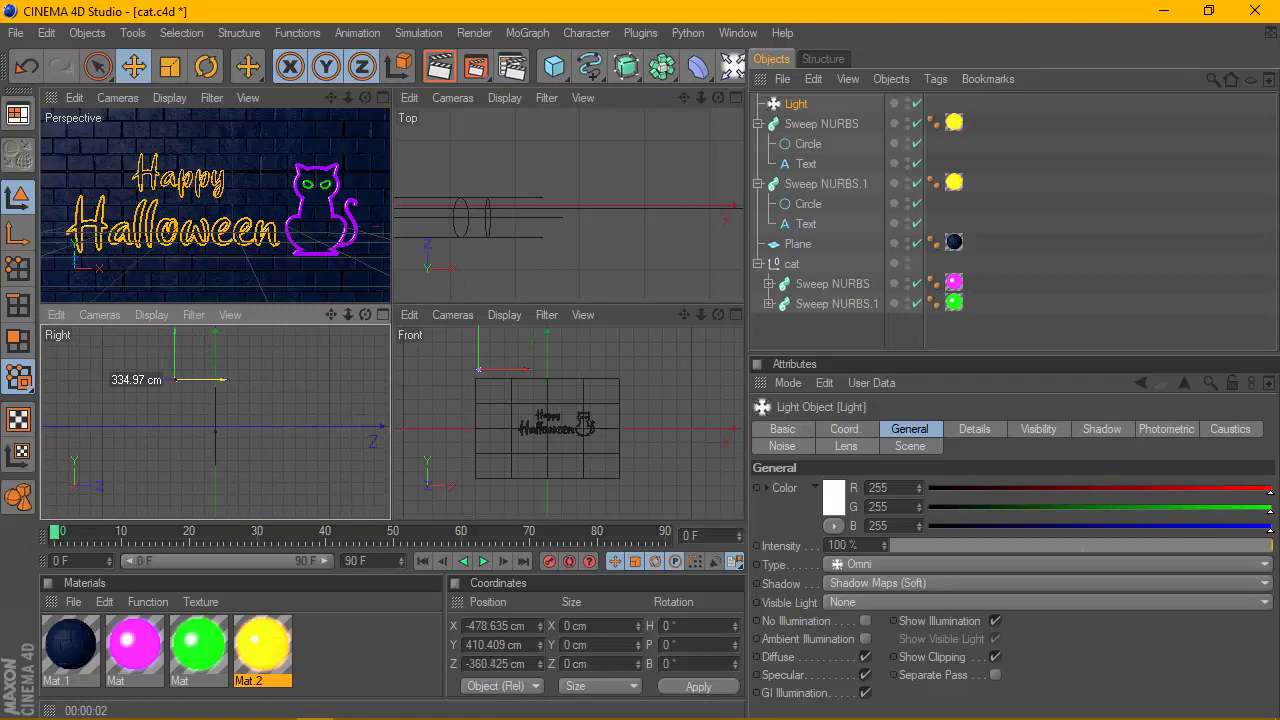
left_click_drag(175, 379, 195, 379)
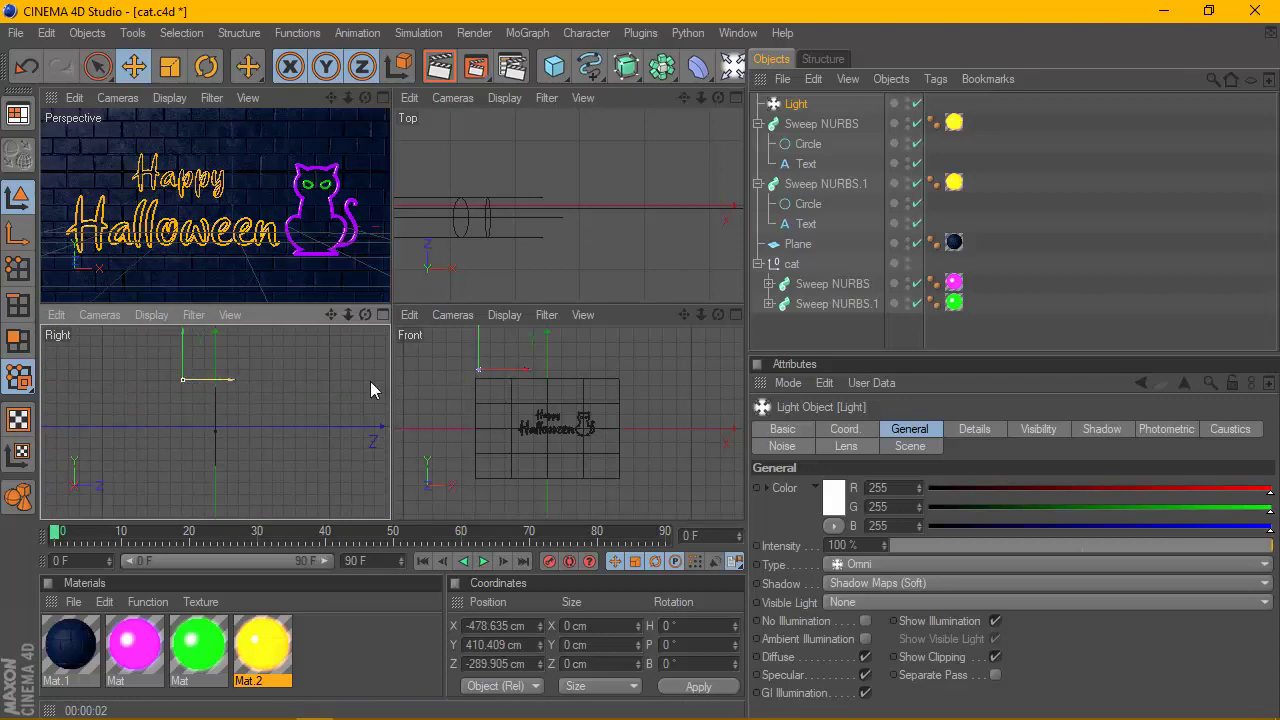
left_click_drag(479, 369, 450, 369)
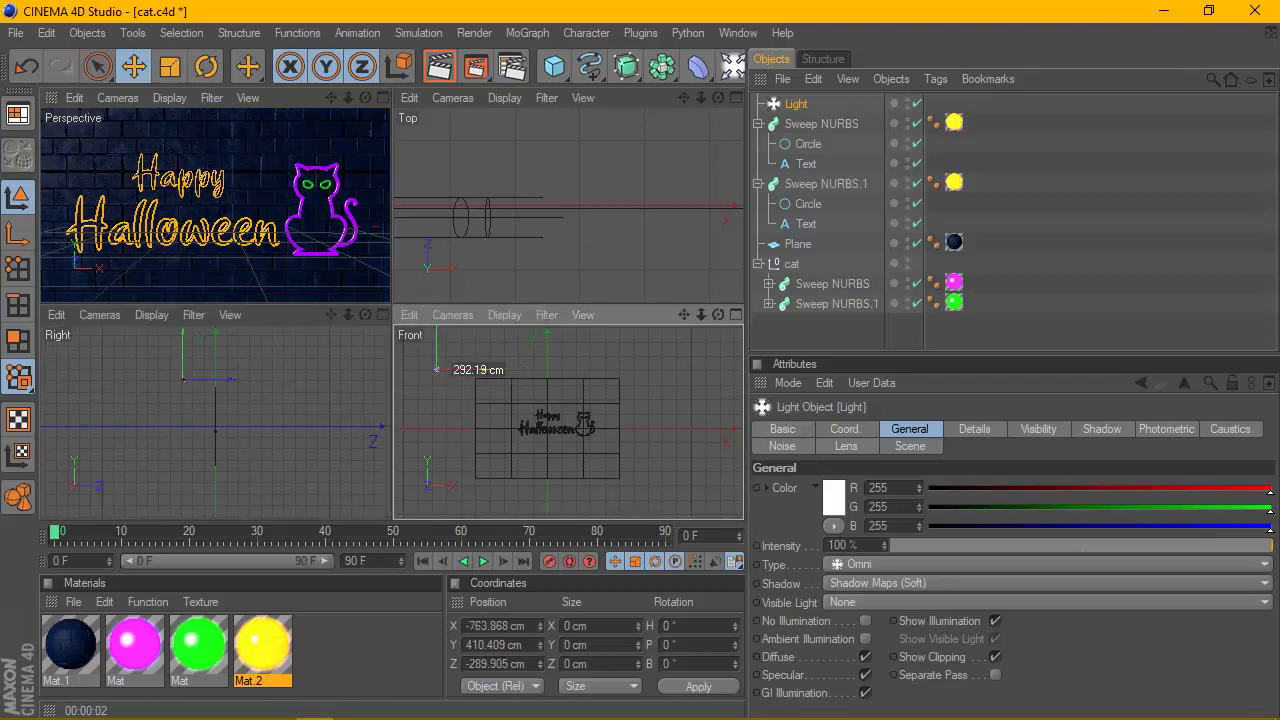
Render the Perspective view, then pull the light slightly back from the wall
left_click(385, 98)
left_click(430, 69)
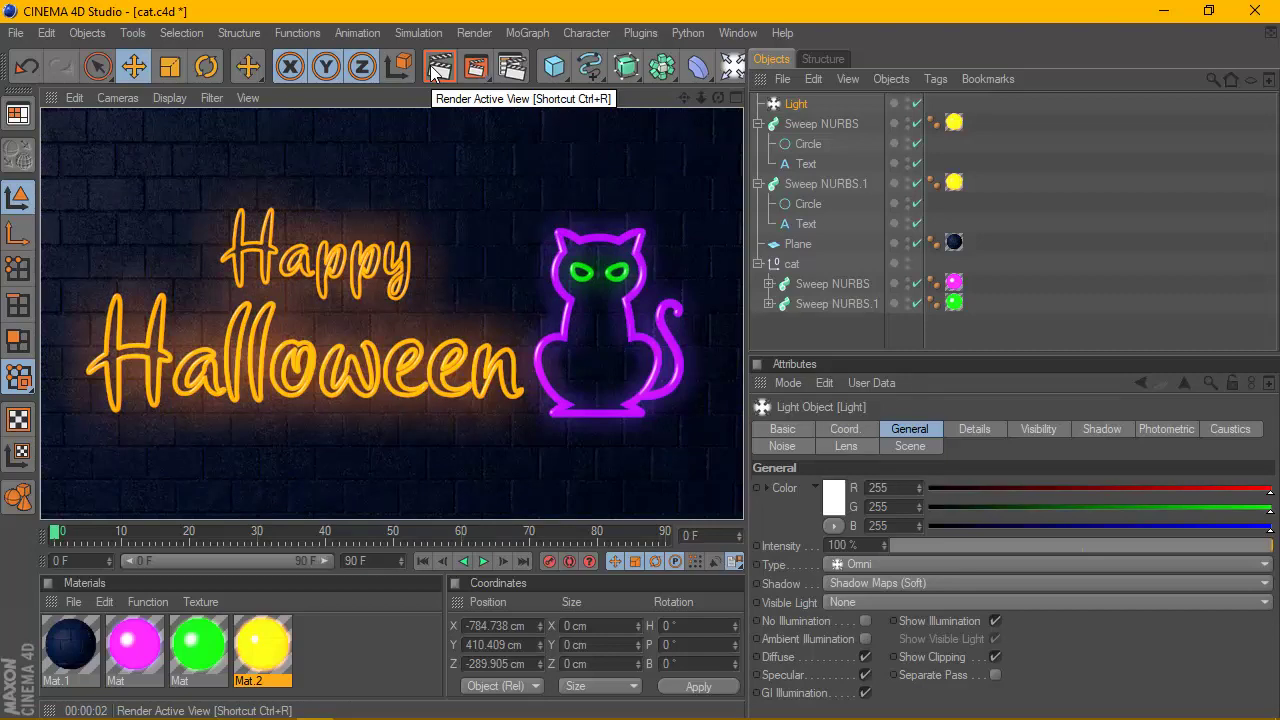
left_click(729, 98)
left_click_drag(229, 379, 212, 383)
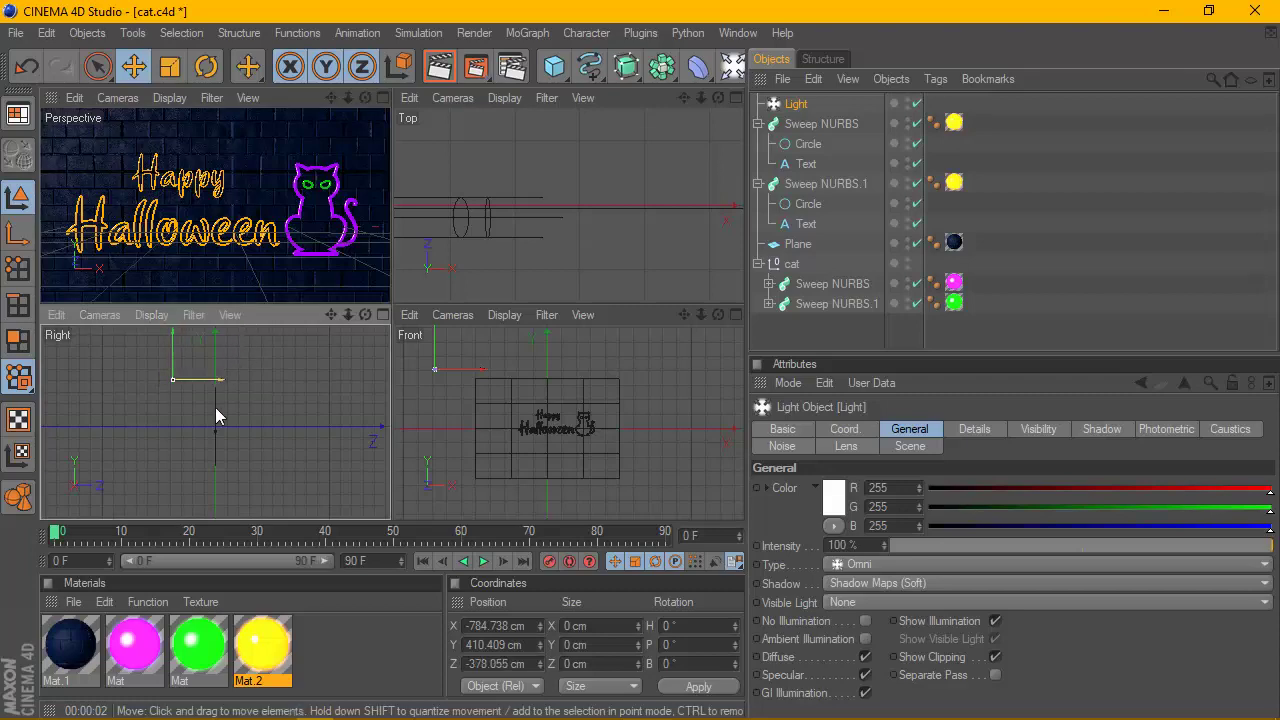
Set the magenta cat material's glow radius to 45 cm, then render the maximized Perspective view
left_click(148, 635)
double_click(145, 641)
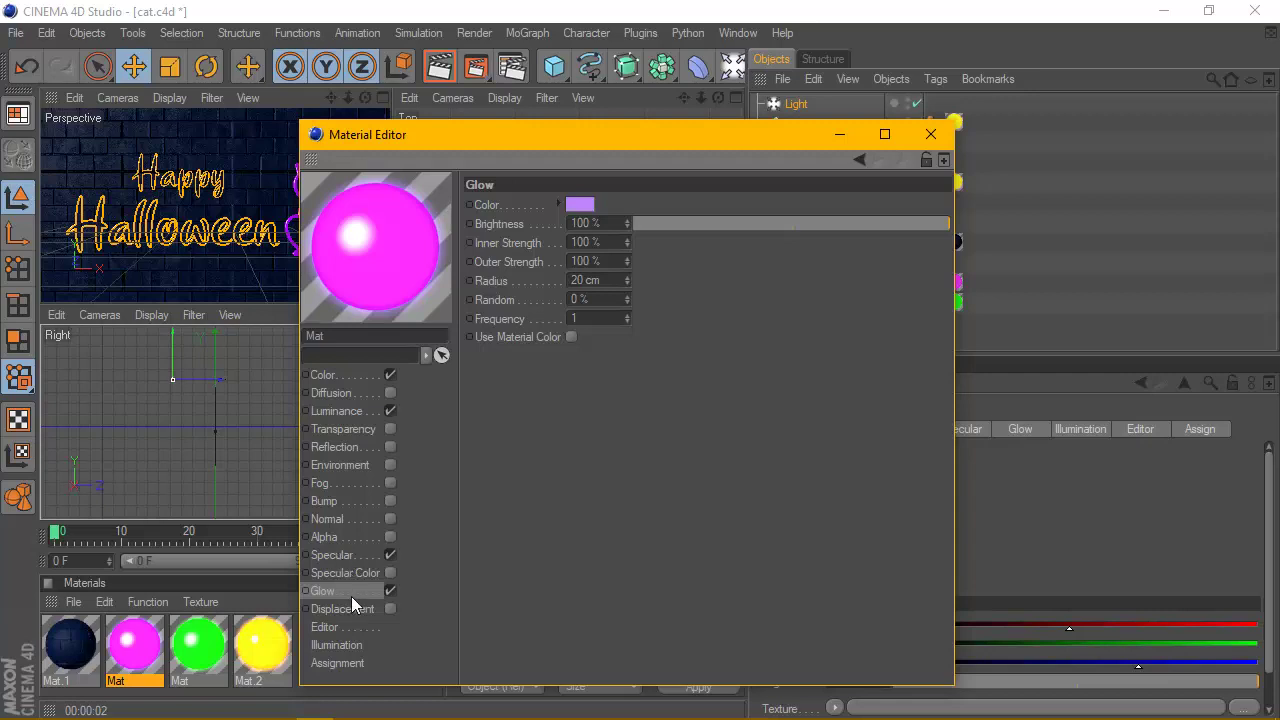
left_click(580, 262)
type("2")
double_click(616, 290)
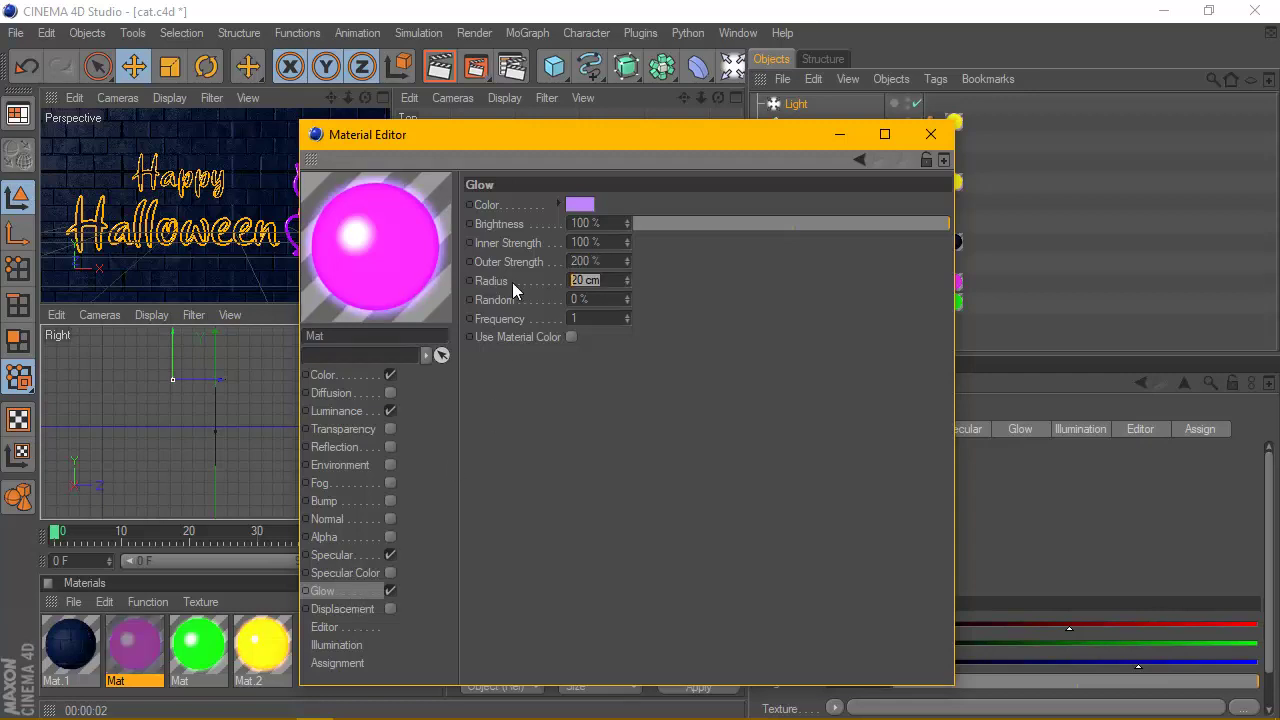
type("45")
key("Return")
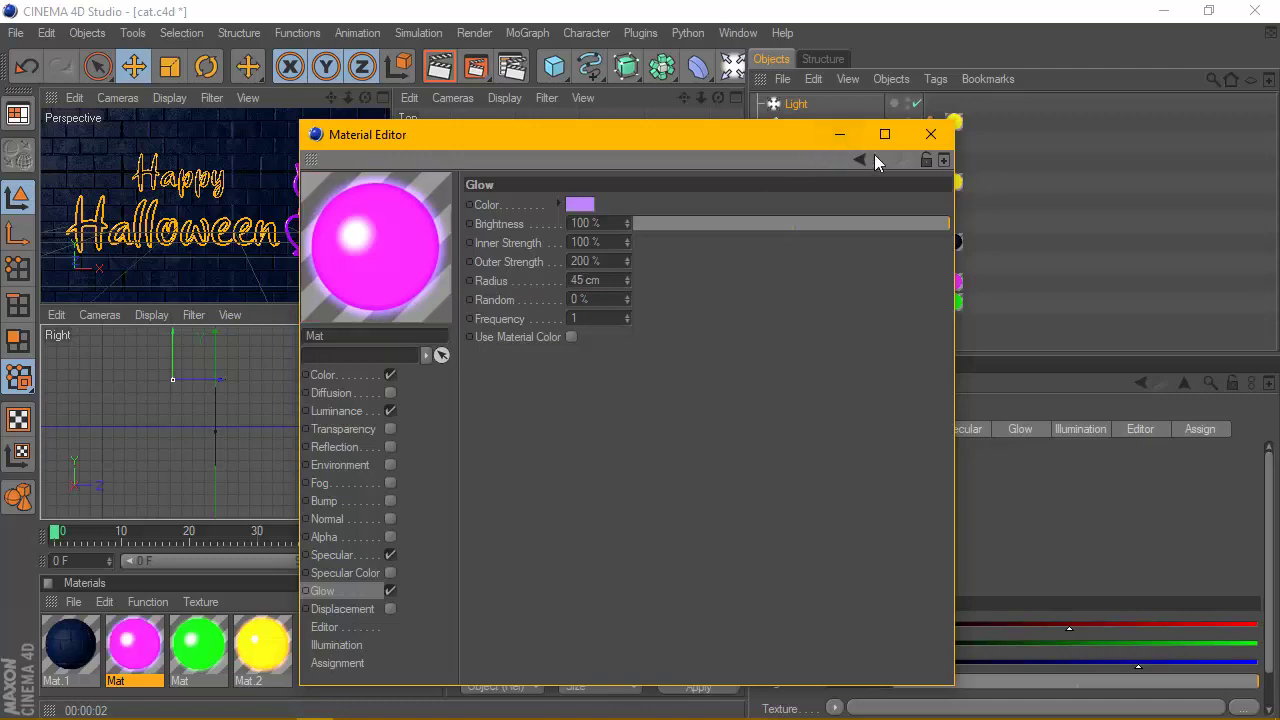
left_click(930, 134)
left_click(381, 98)
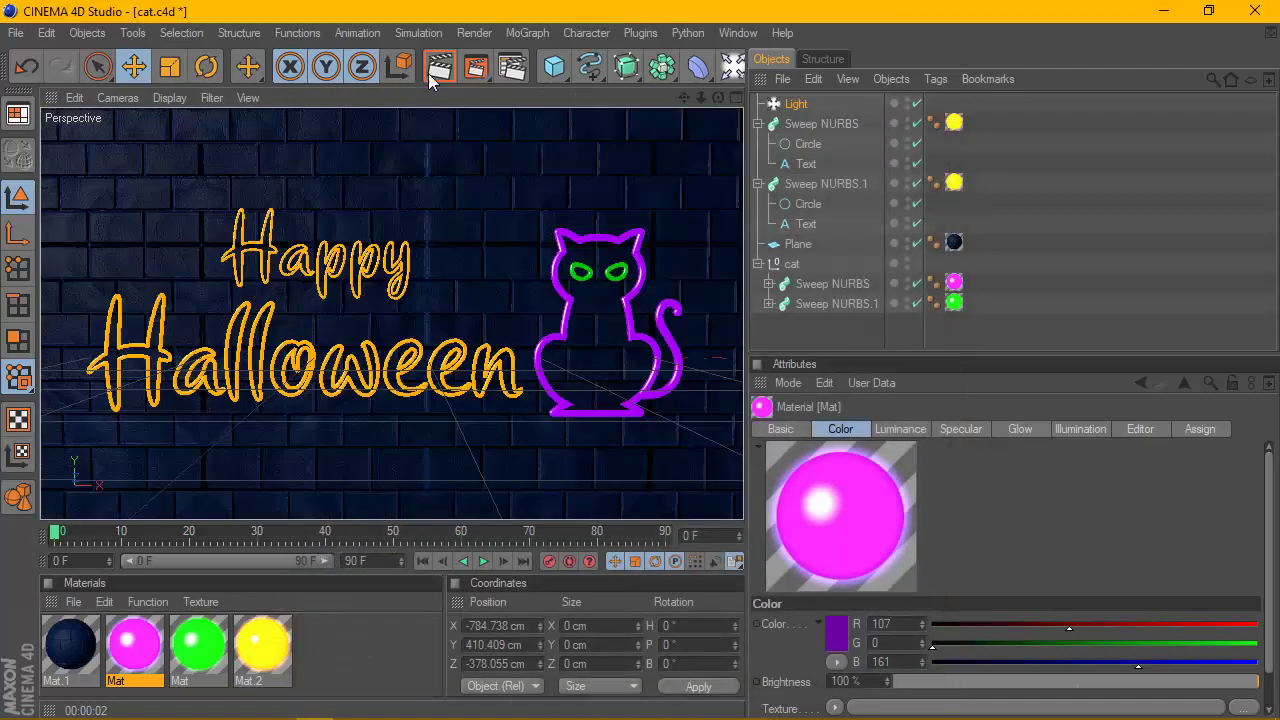
left_click(436, 72)
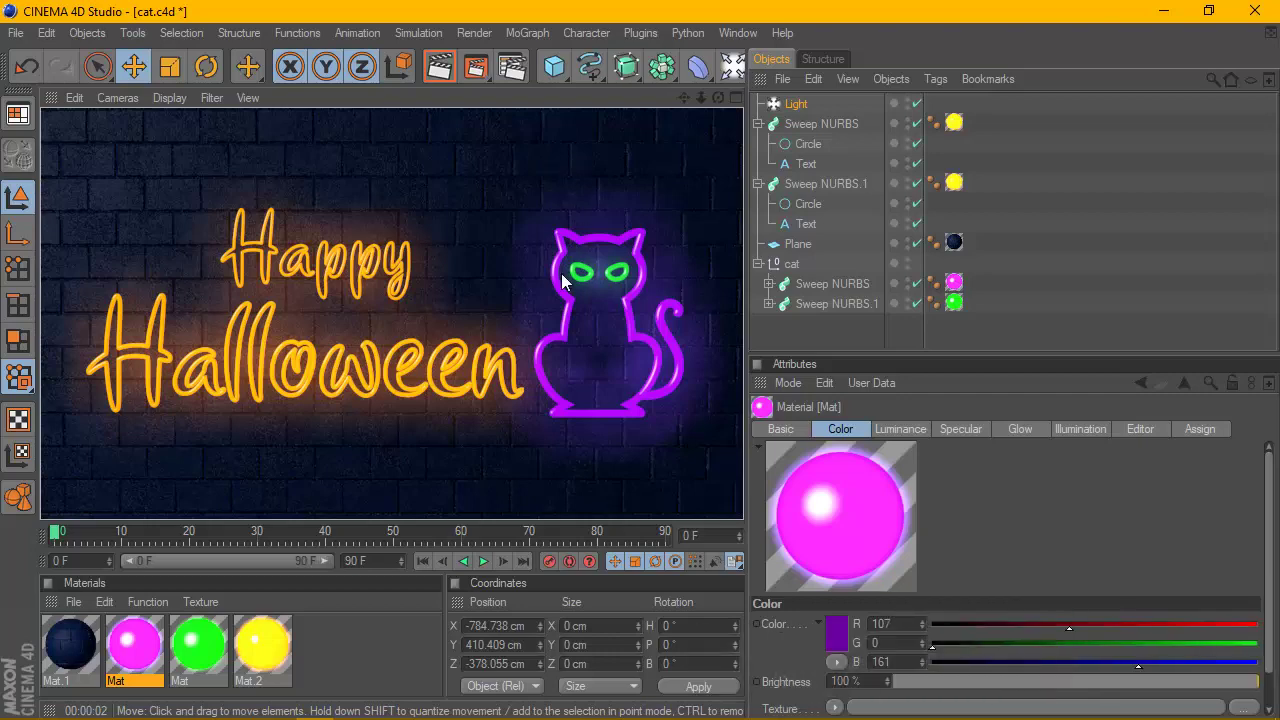
Give the green eye material's glow 150% outer strength and a 35 cm radius
double_click(196, 646)
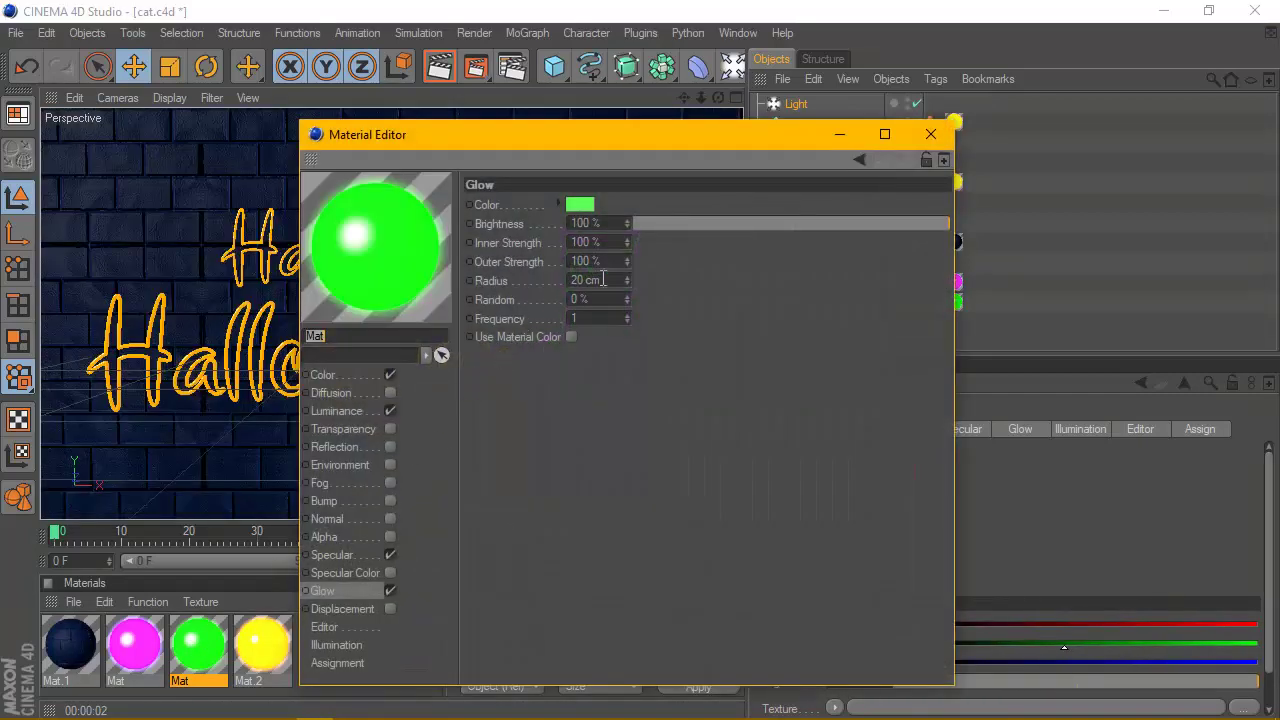
left_click(567, 262)
type("150")
key("Return")
type("35")
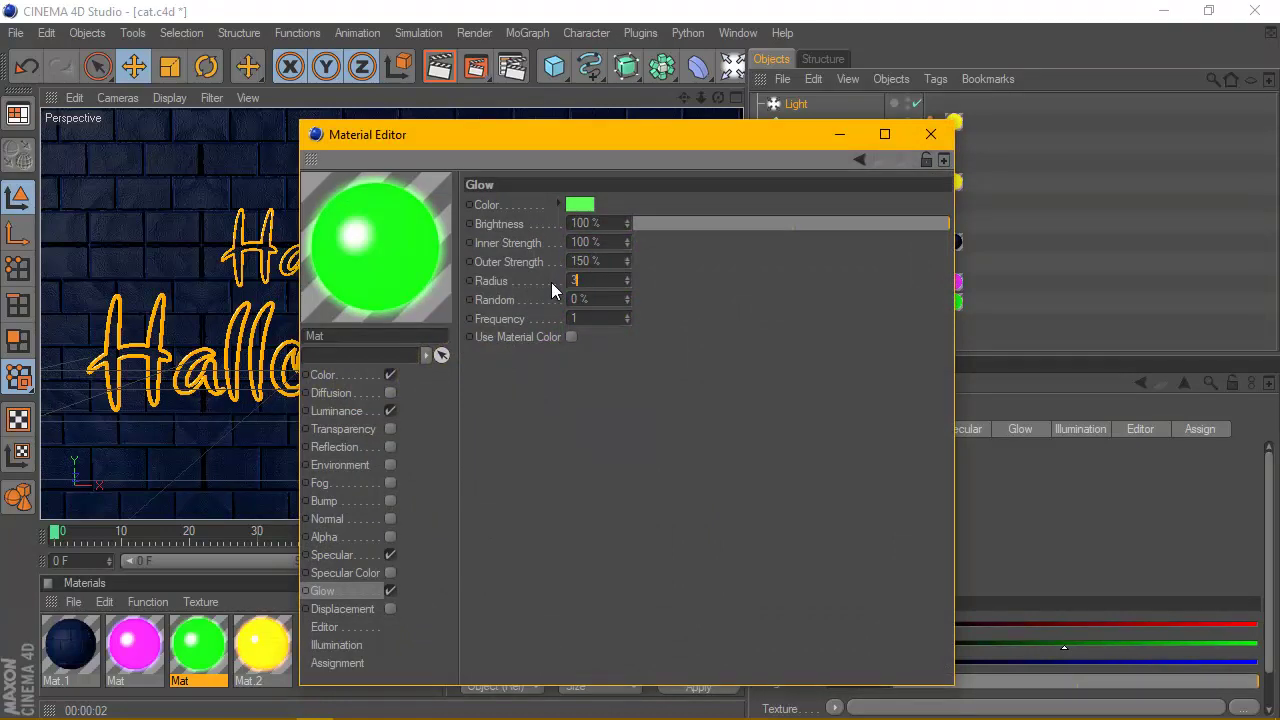
key("Return")
left_click(927, 137)
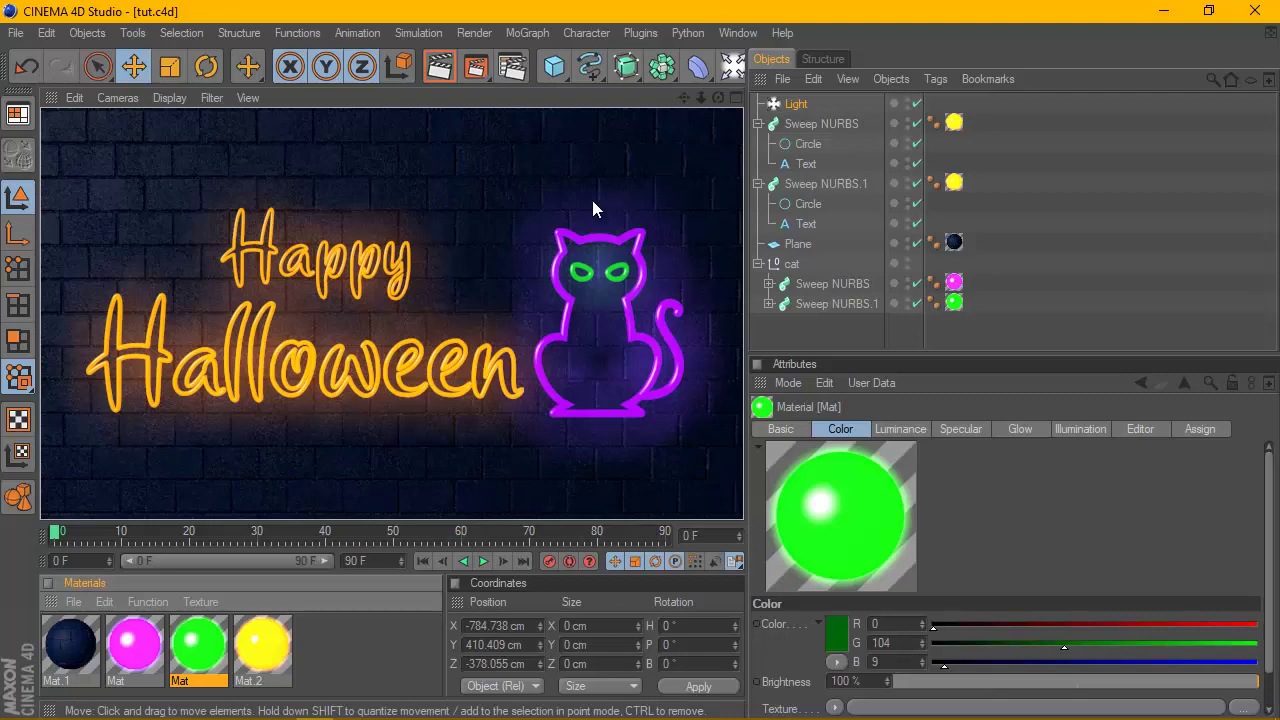
Create a new material, Mat.3, with a mid grey colour (RGB 95)
left_click_drag(243, 573, 243, 510)
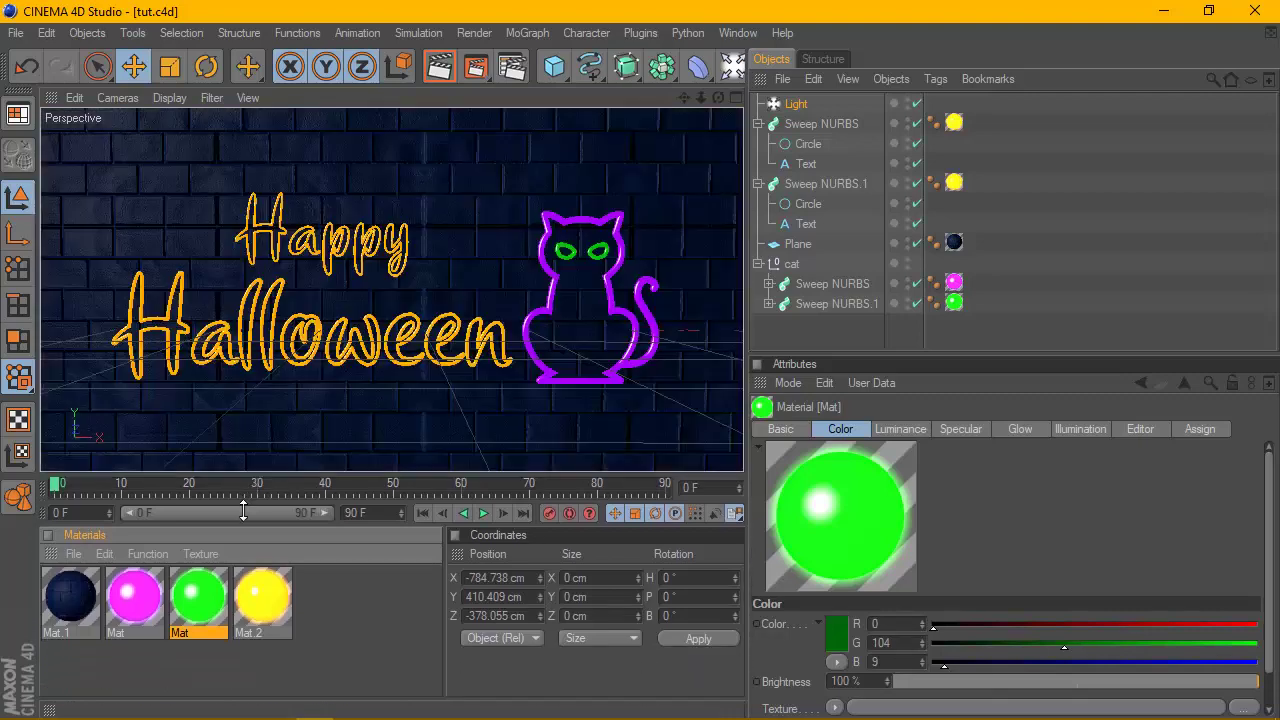
double_click(316, 597)
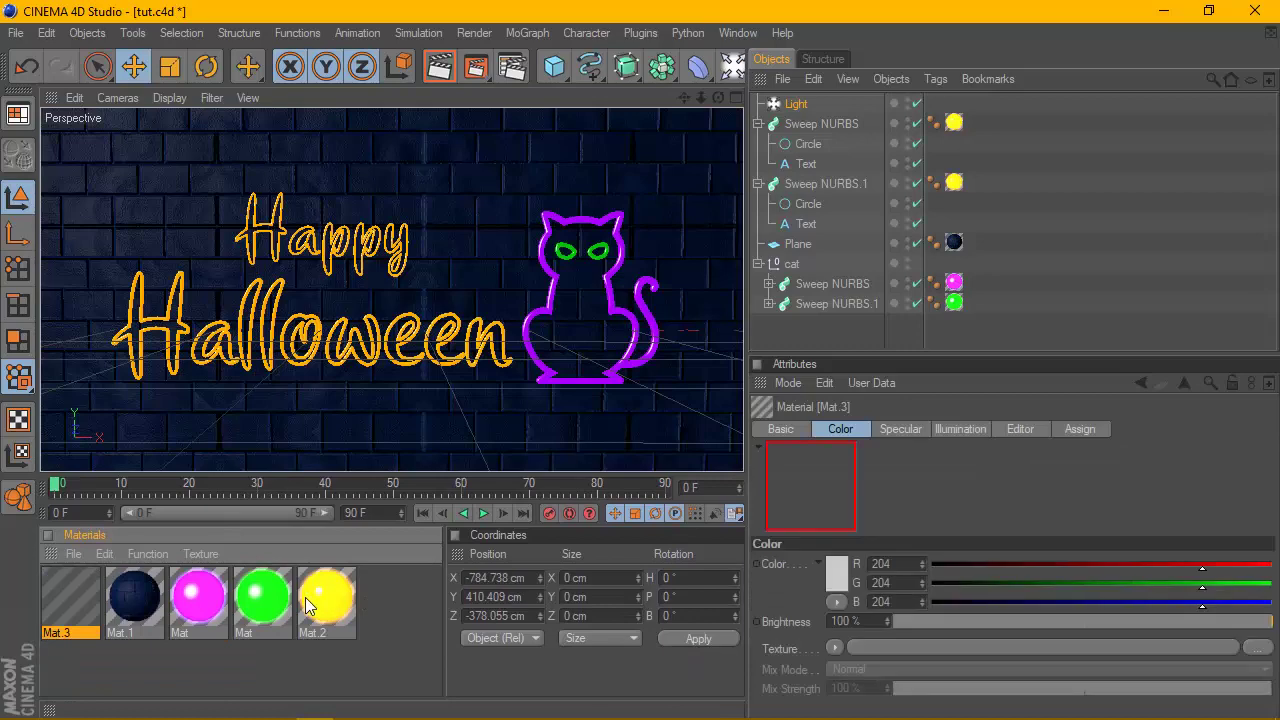
double_click(93, 587)
left_click(362, 315)
left_click(516, 212)
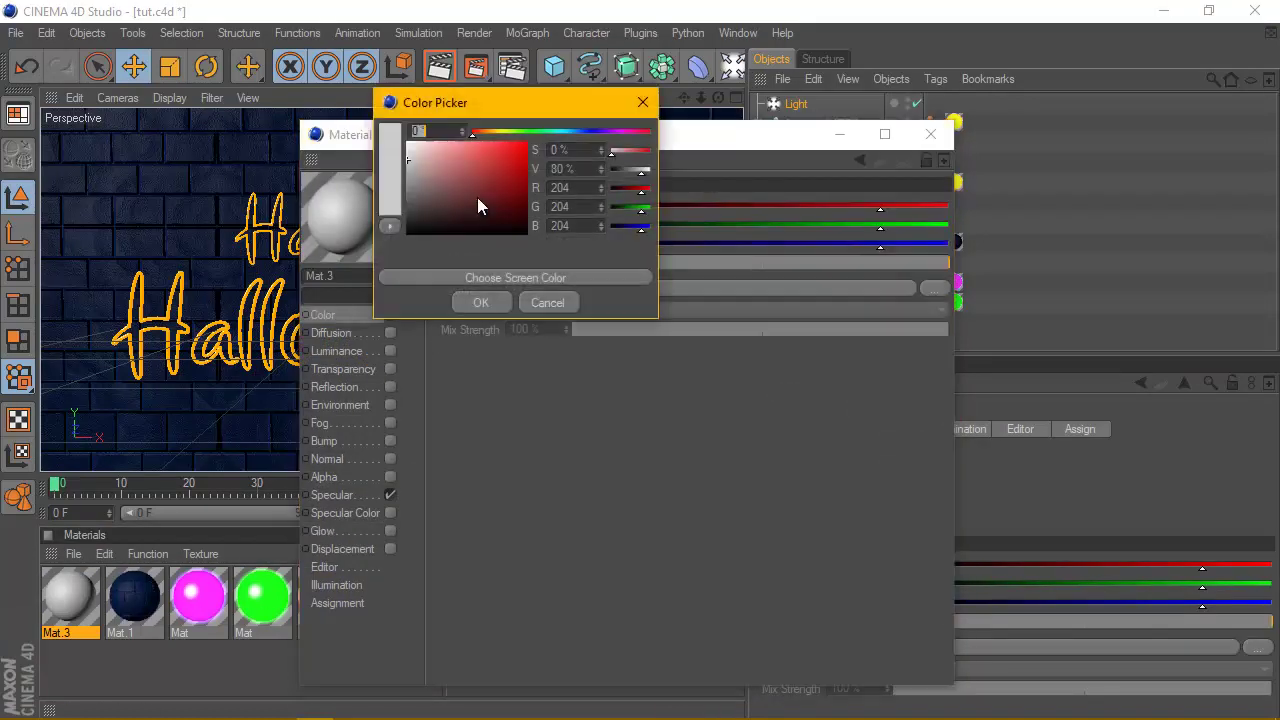
left_click_drag(389, 194, 390, 207)
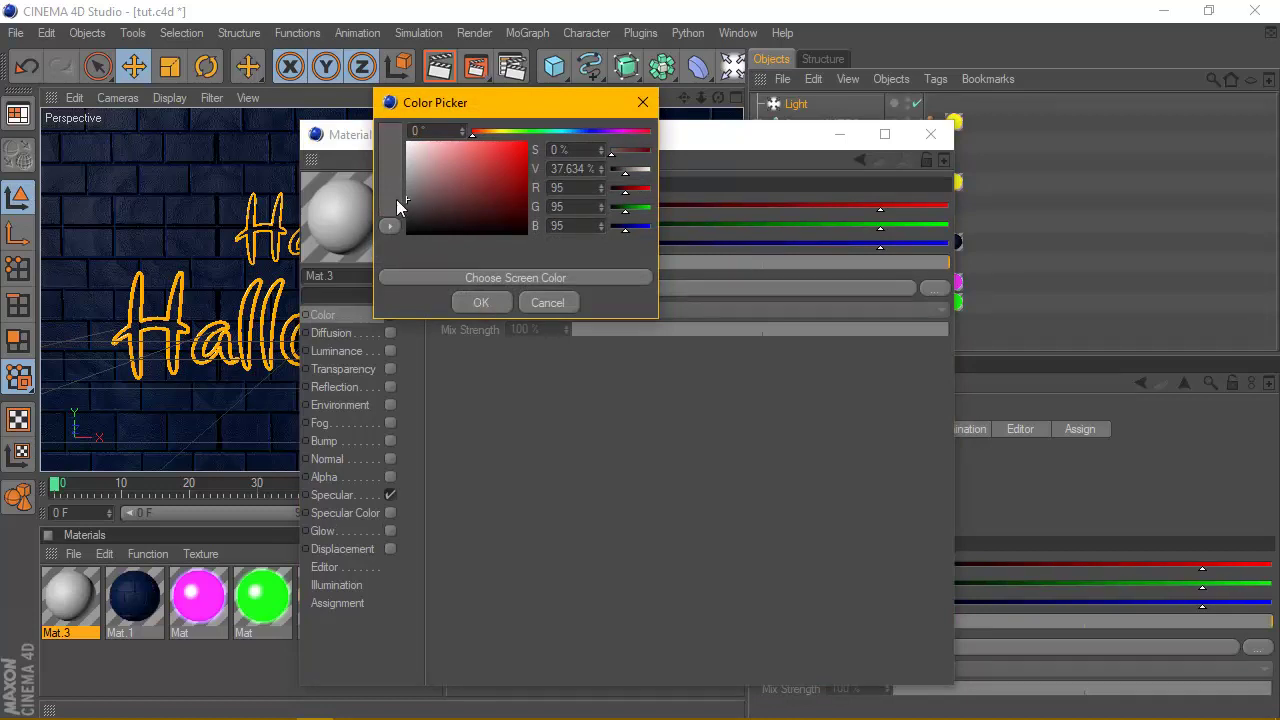
left_click(482, 300)
Tune Mat.3's specular: narrow width, maximum height and added falloff
left_click(334, 494)
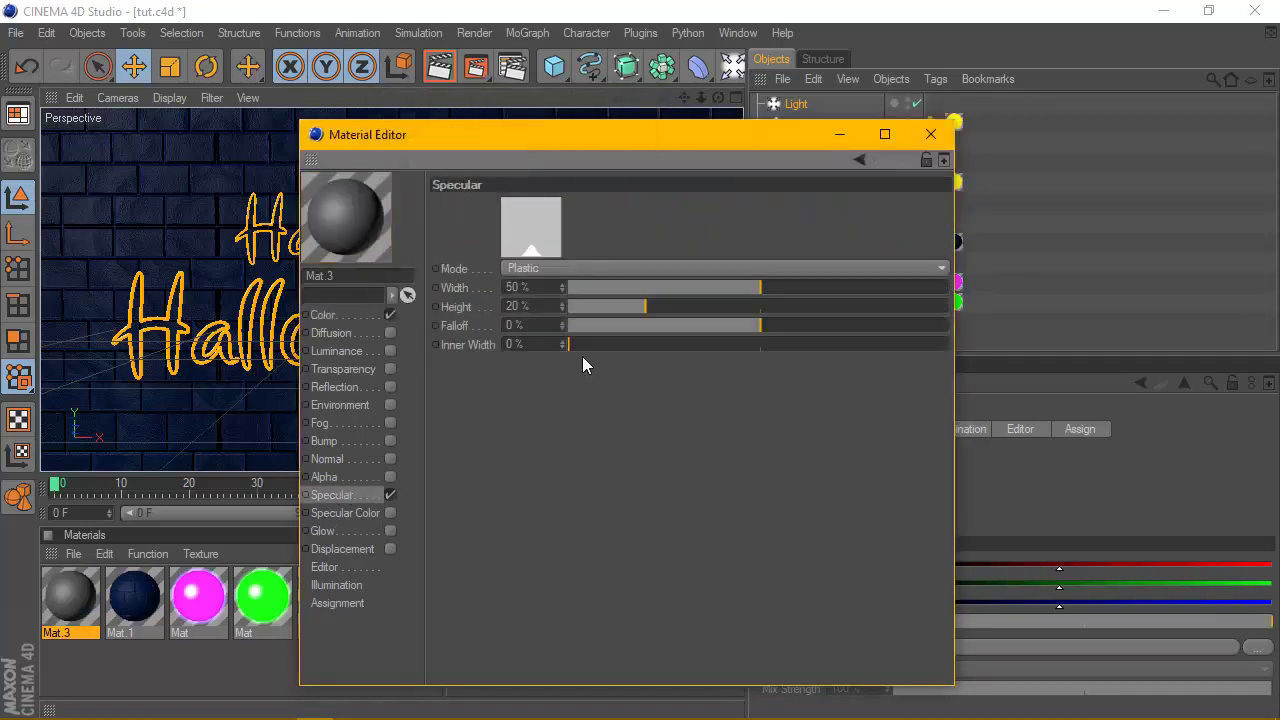
left_click_drag(760, 306, 948, 306)
left_click_drag(778, 325, 852, 325)
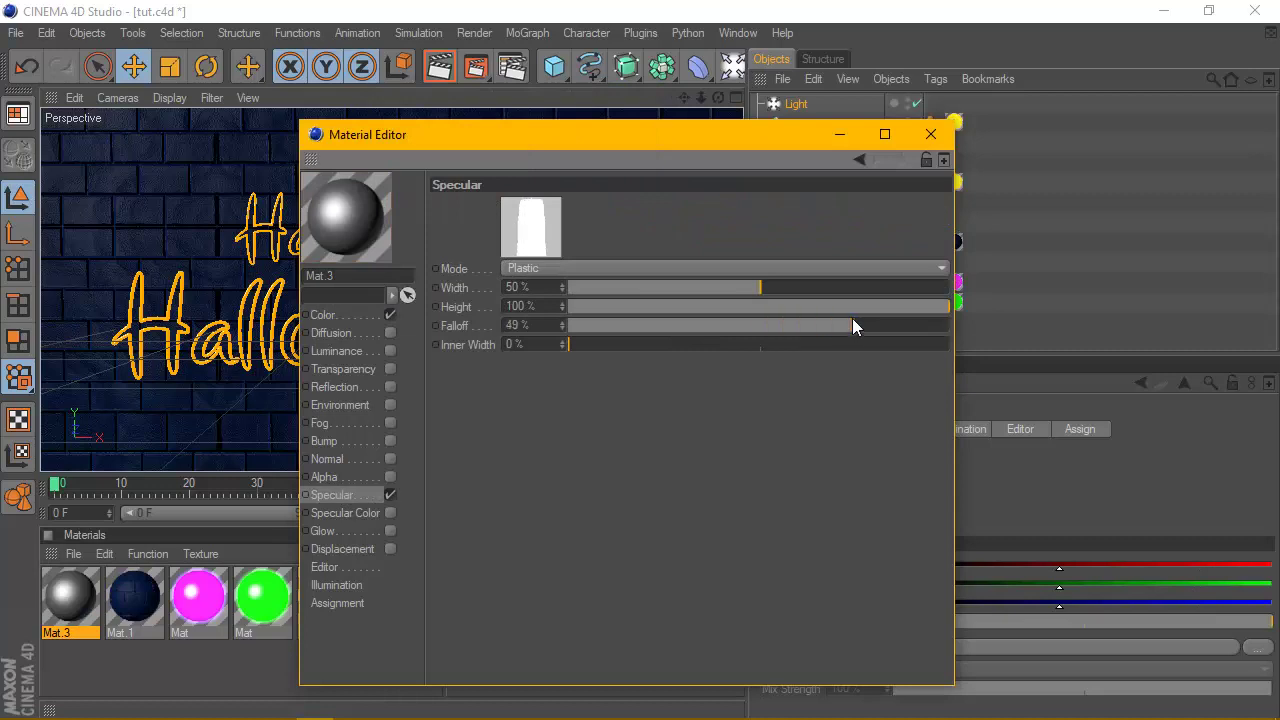
left_click_drag(720, 287, 656, 287)
left_click_drag(798, 325, 820, 325)
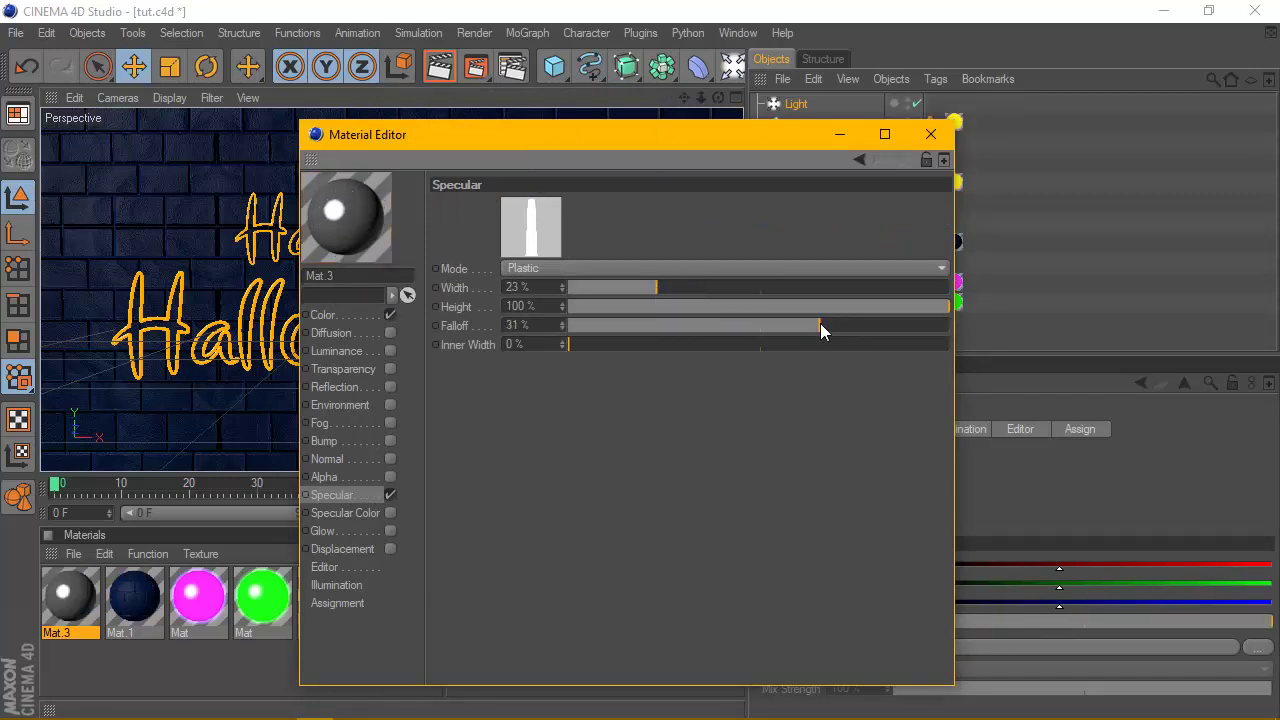
left_click(652, 284)
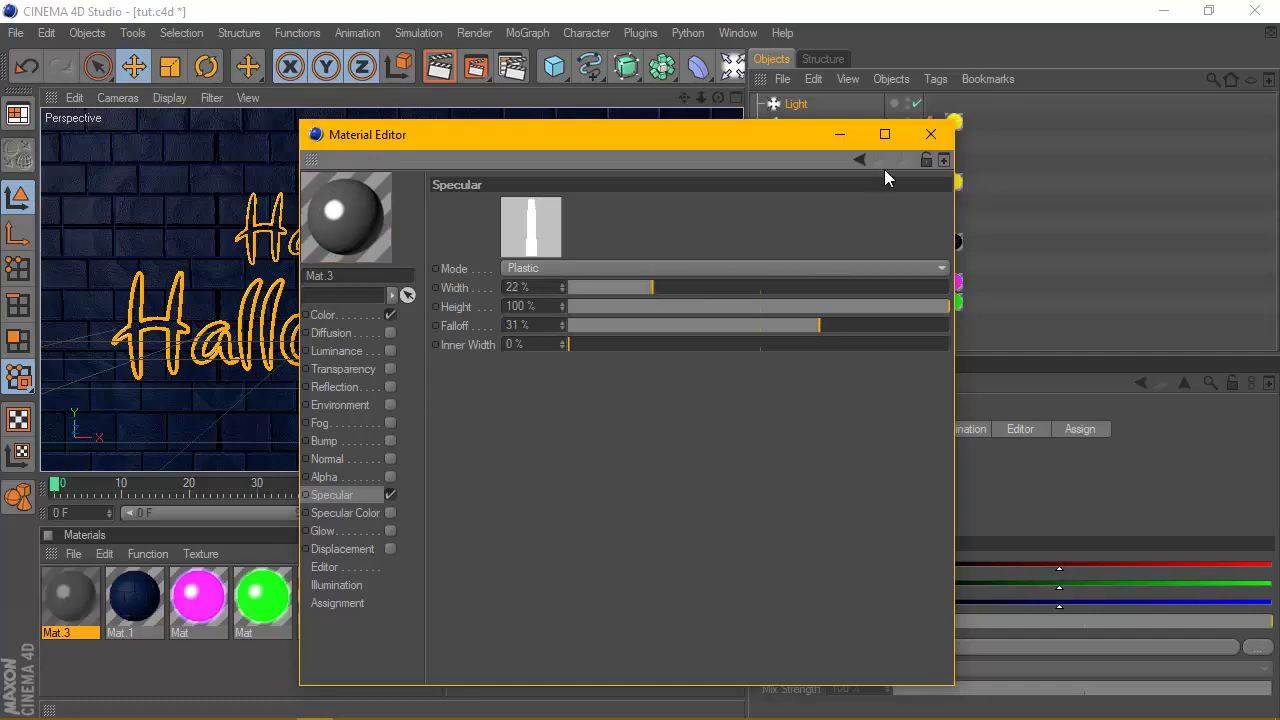
left_click(930, 134)
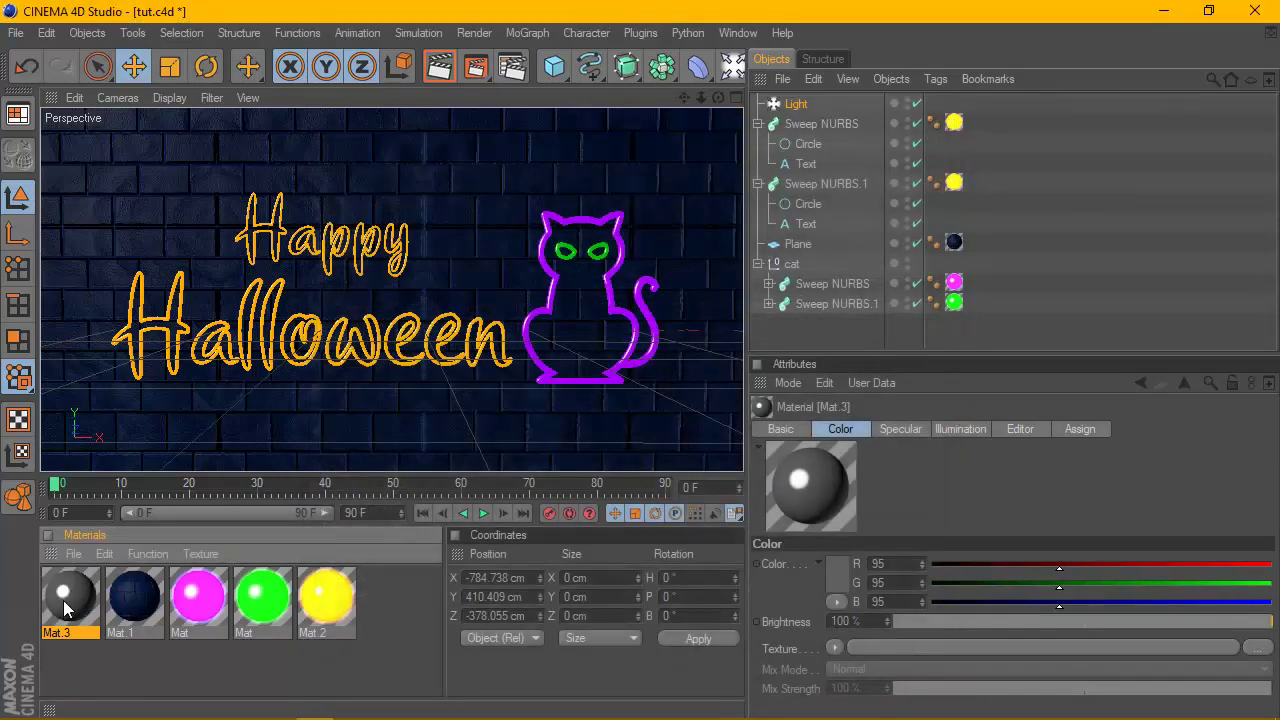
Apply Mat.3 to the Halloween and Happy tubes, undoing its accidental application to the wall
left_click_drag(63, 598, 955, 124)
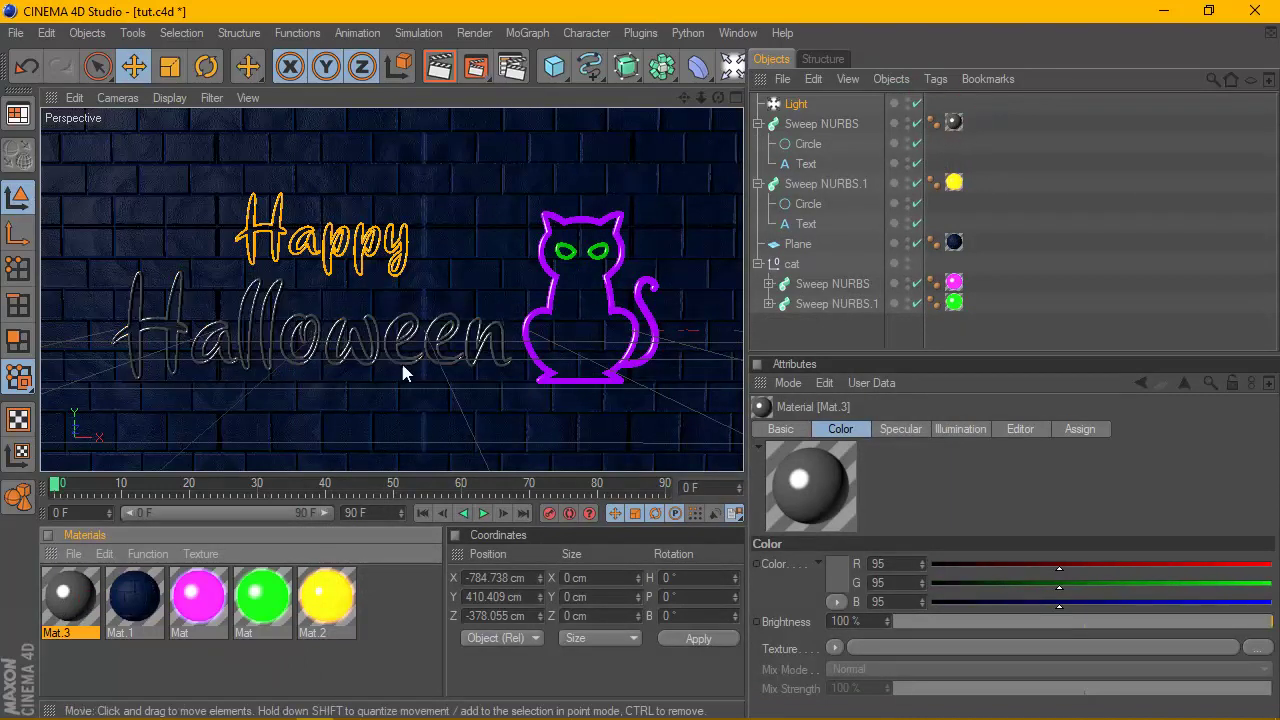
mouse_move(80, 598)
left_mouse_down()
mouse_move(955, 185)
mouse_move(360, 305)
left_mouse_up()
left_click_drag(55, 600, 955, 183)
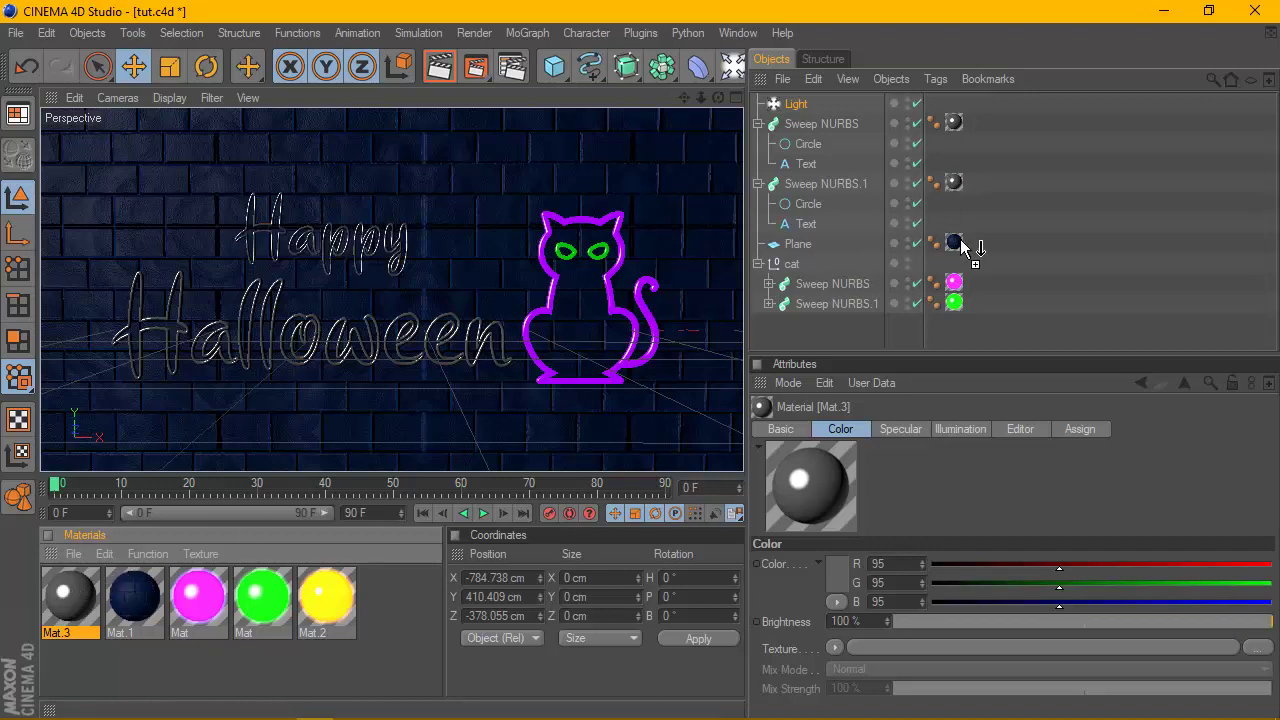
left_click_drag(960, 247, 955, 243)
left_click_drag(80, 599, 907, 330)
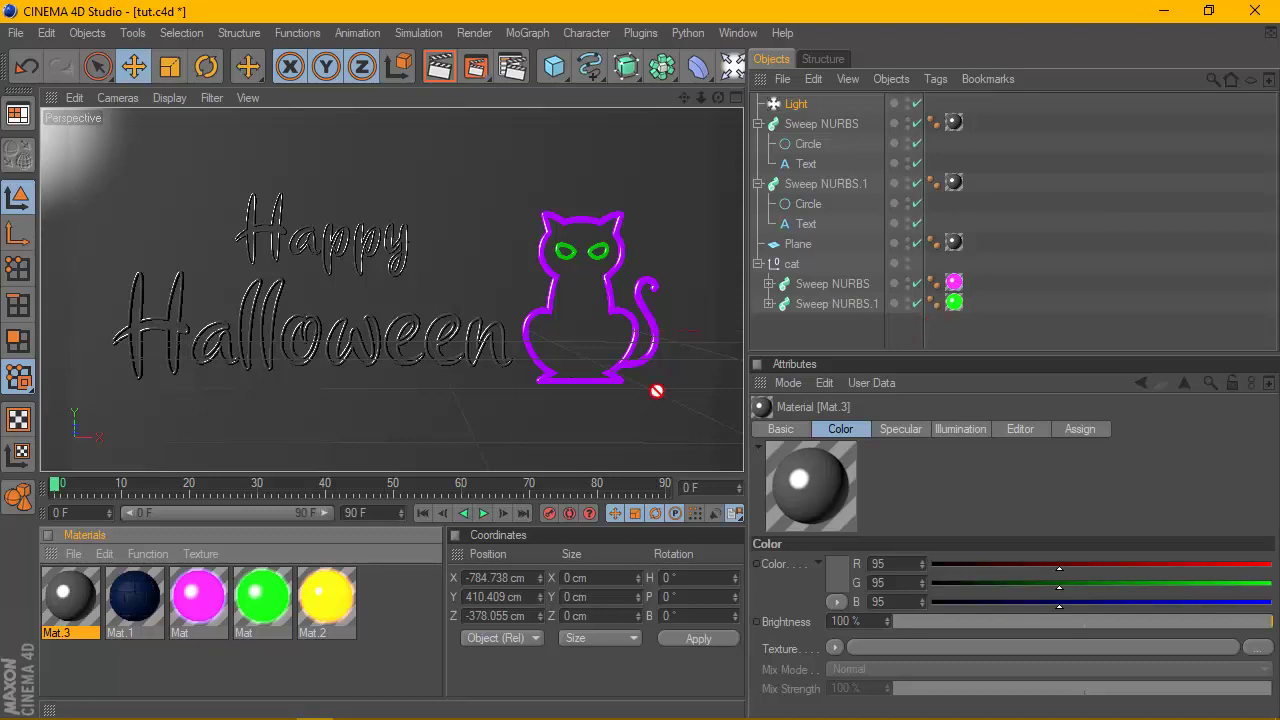
left_click_drag(657, 390, 92, 610)
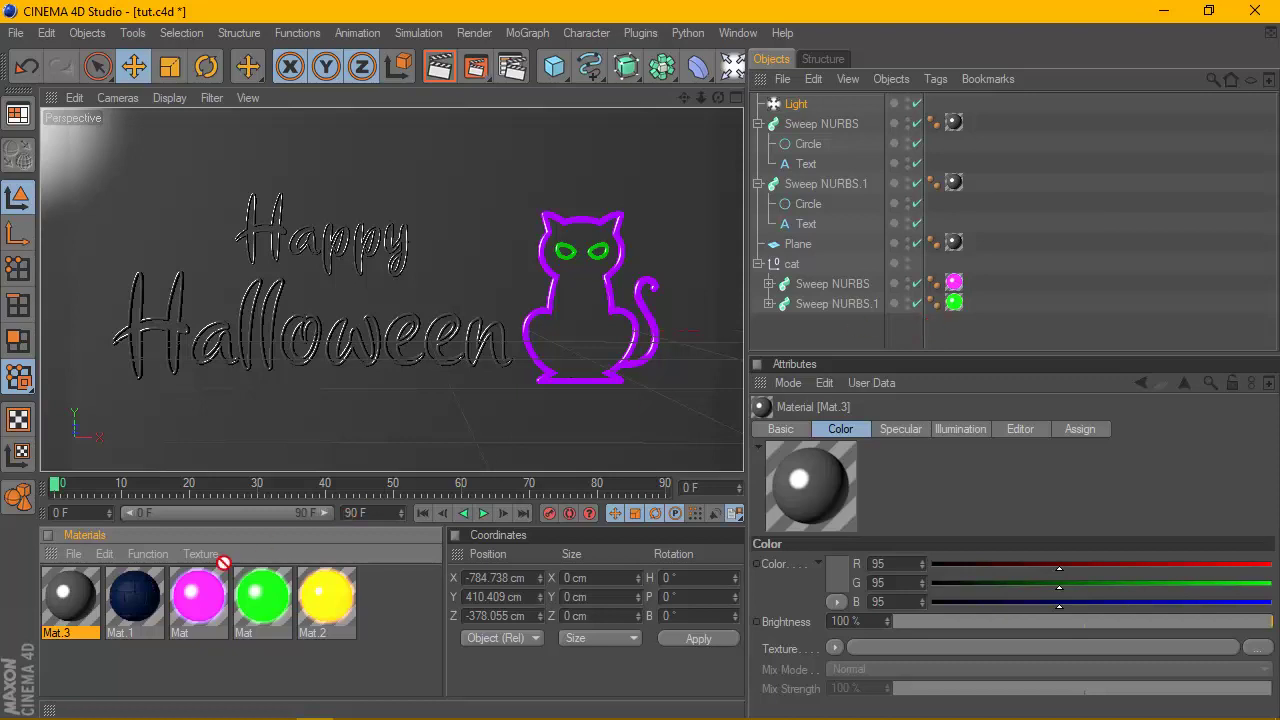
left_click(46, 32)
left_click(70, 47)
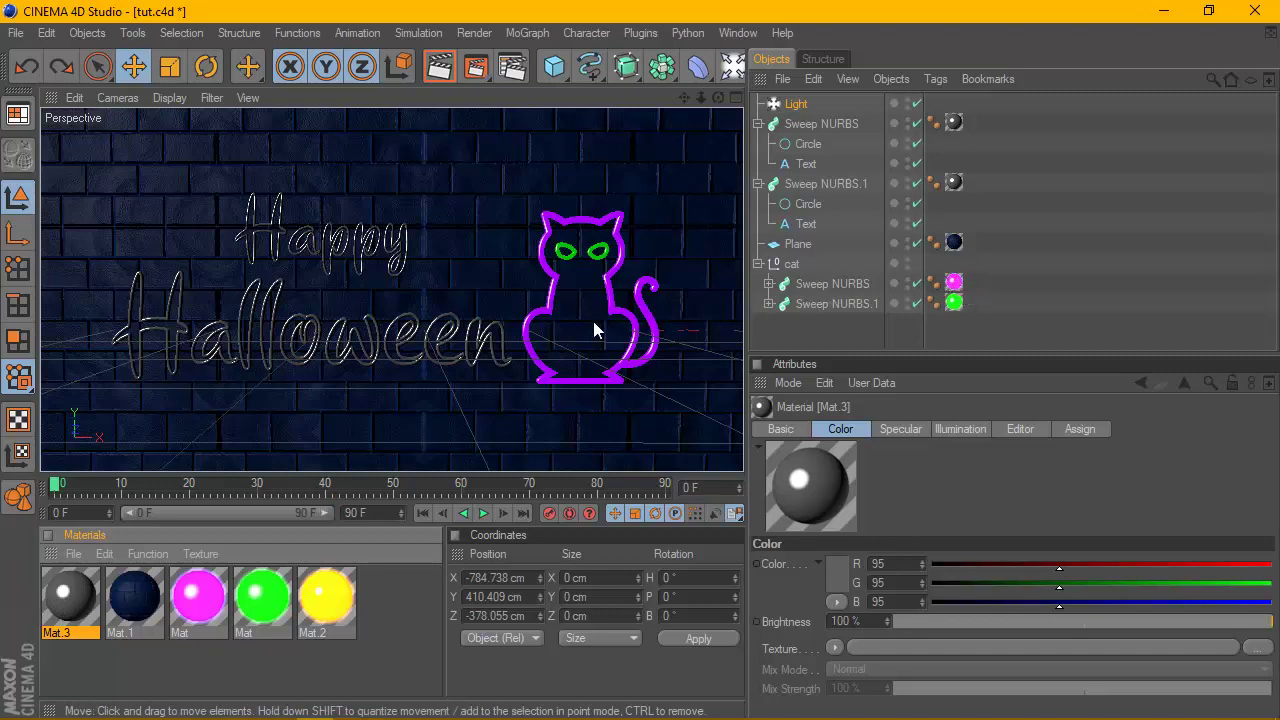
Apply Mat.3 to the cat outline and eyes, then render a preview
left_click_drag(86, 600, 954, 283)
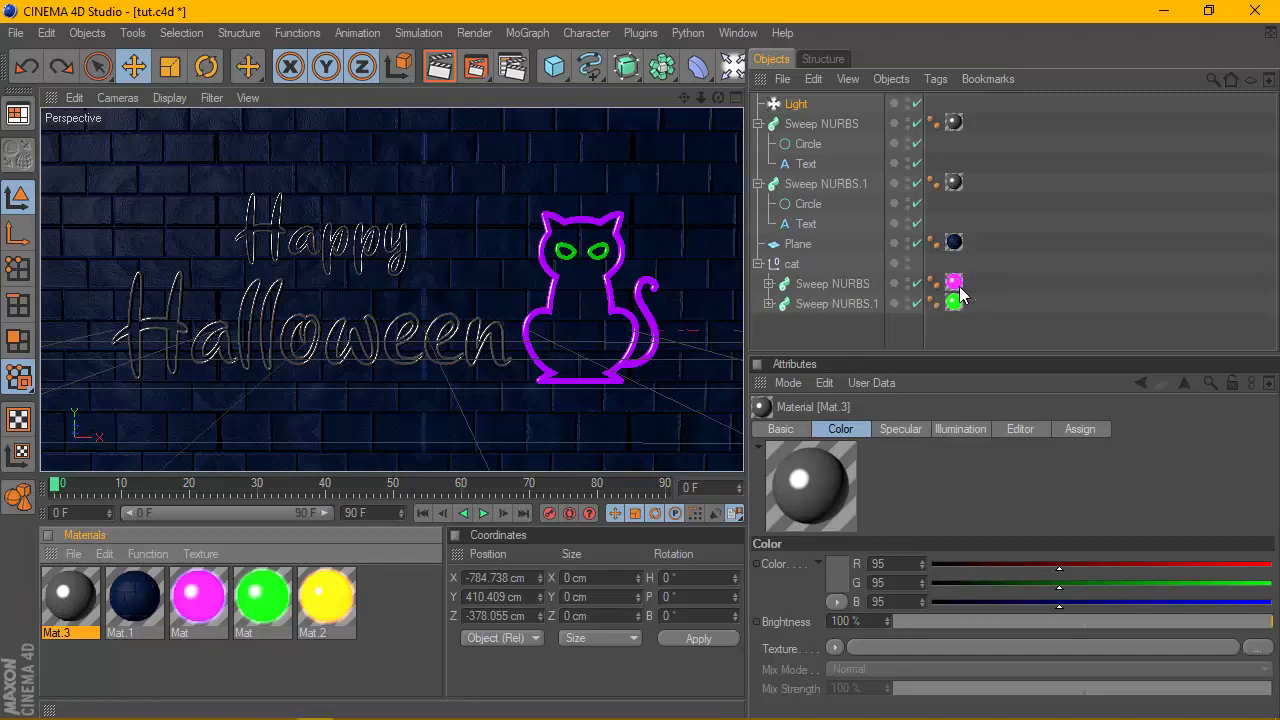
left_click_drag(95, 590, 954, 303)
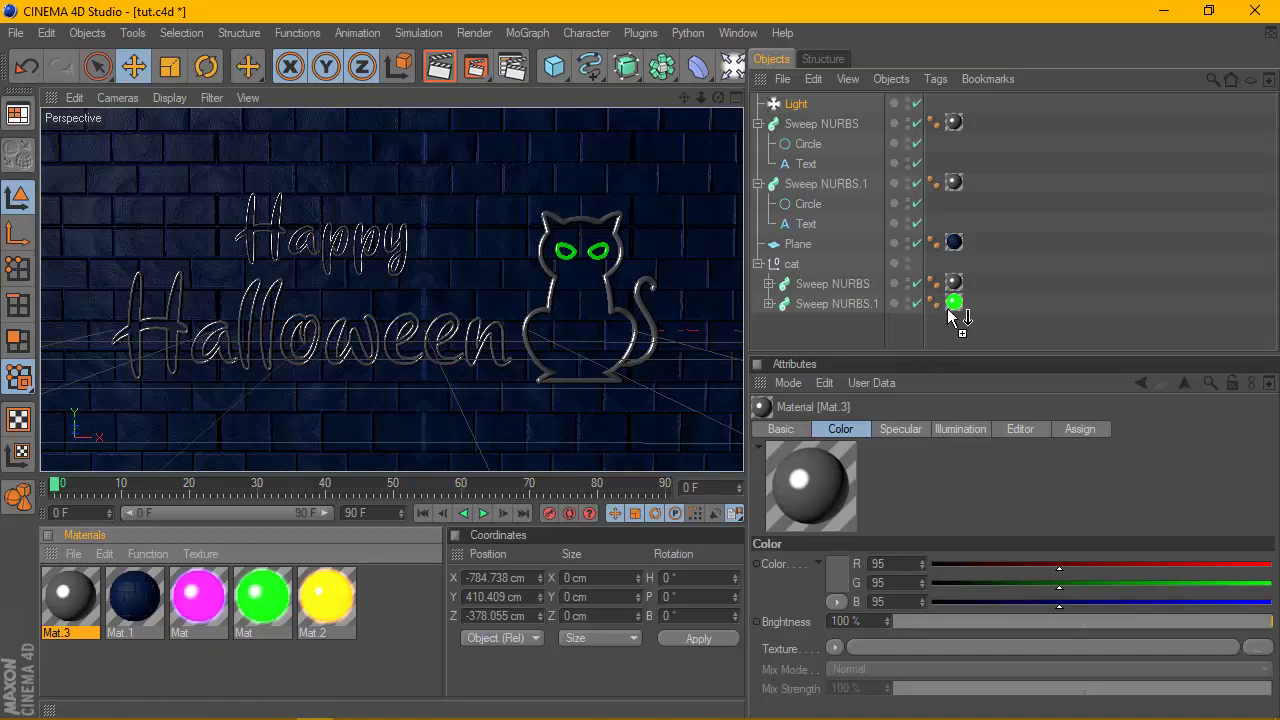
left_click(440, 67)
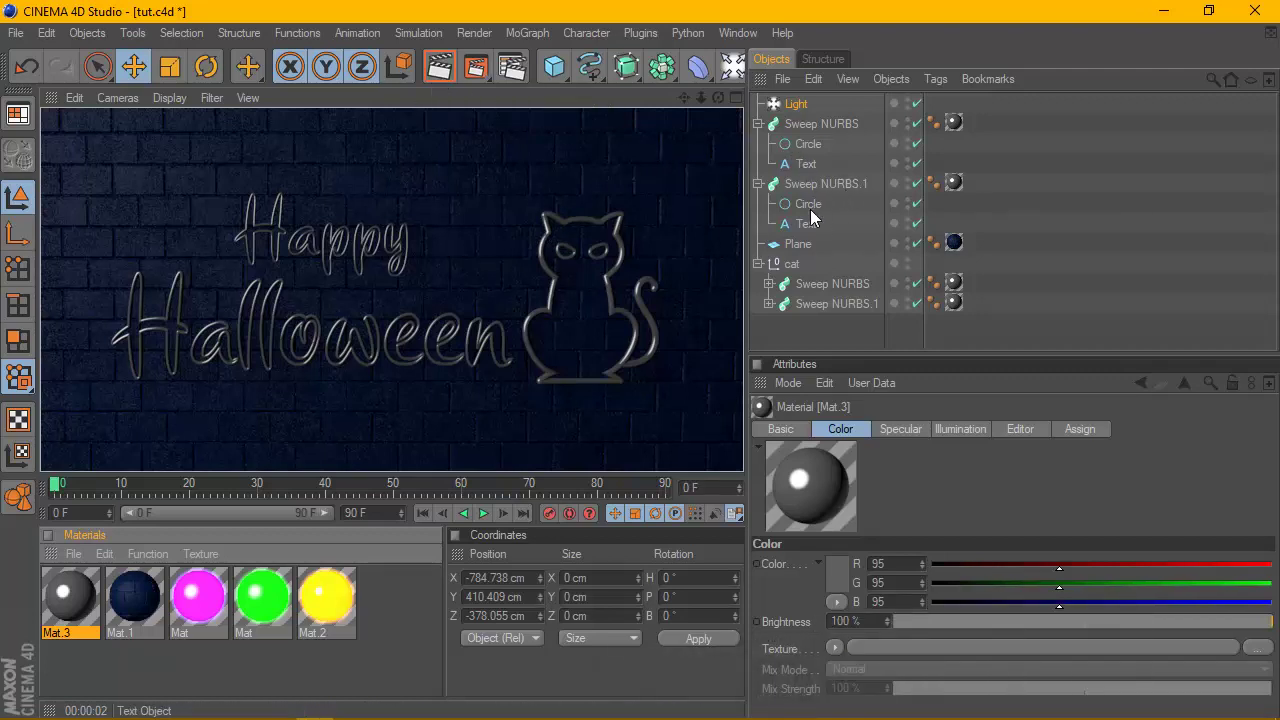
In the maximized Right view, move the brick-wall Plane back to Z -1.491 cm, then restore Perspective
left_click(800, 243)
left_click(739, 98)
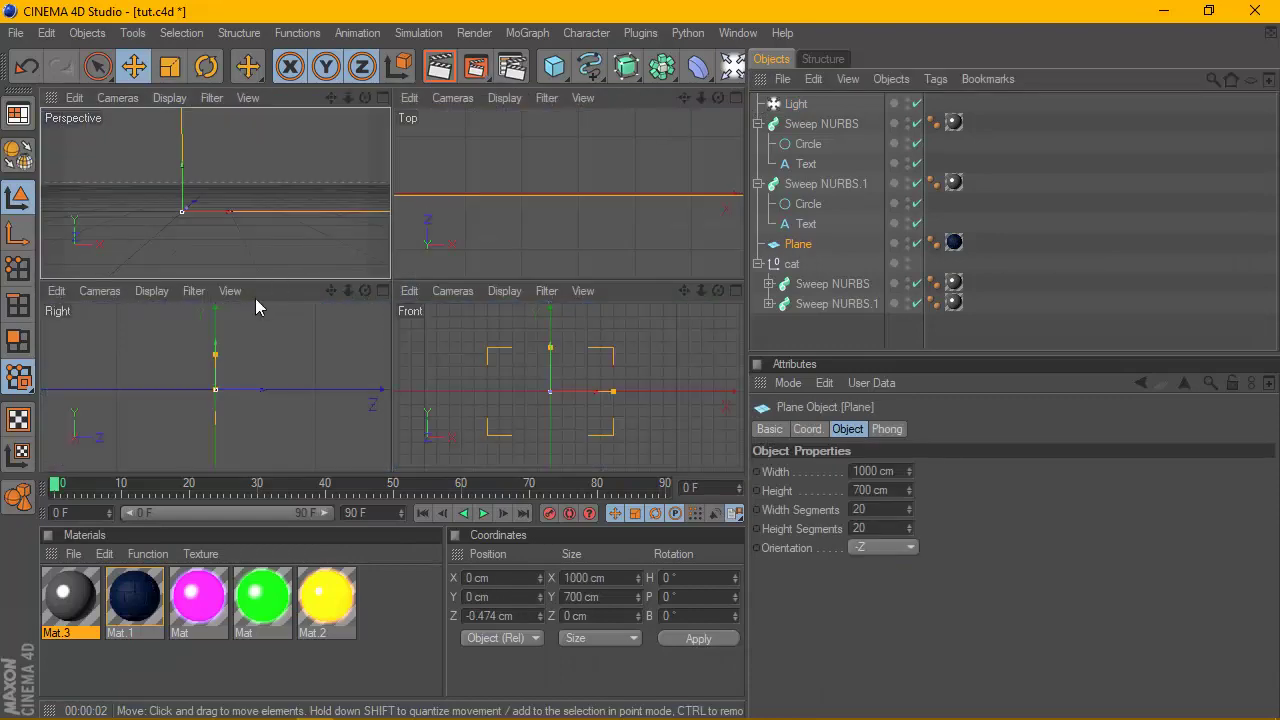
left_click(386, 290)
scroll(337, 264, "up", 3)
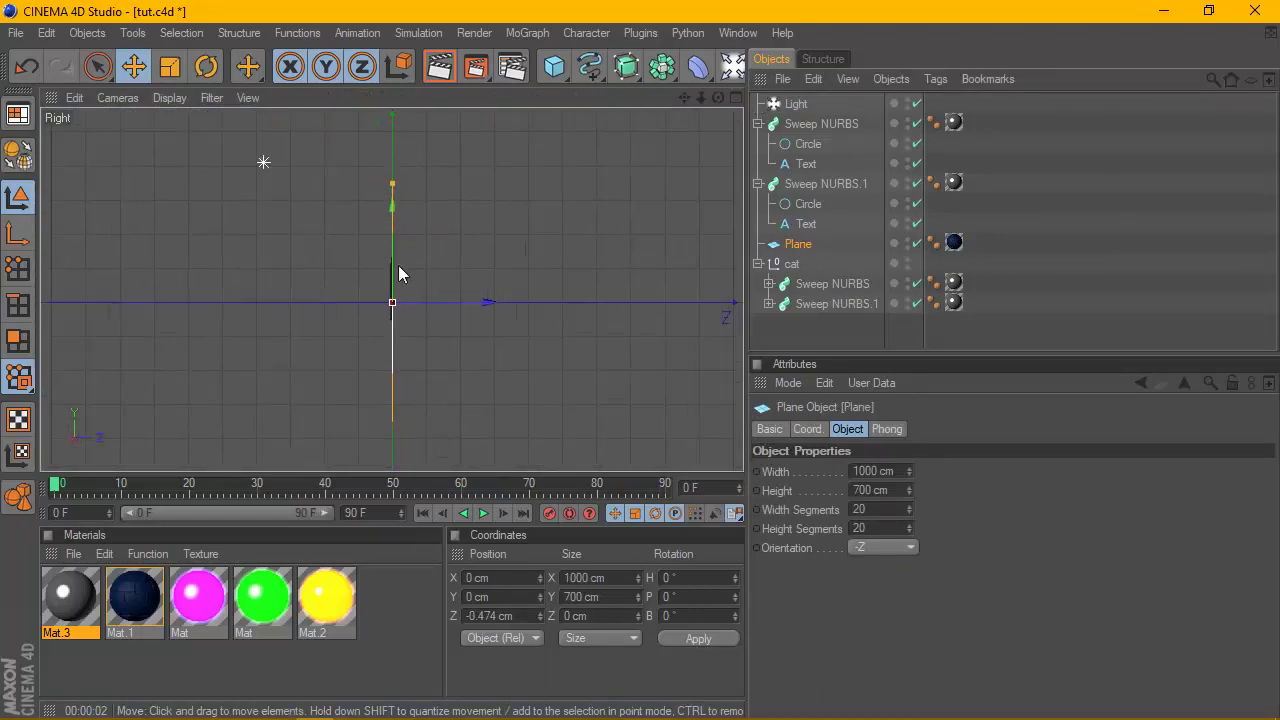
mouse_move(434, 332)
middle_mouse_down()
mouse_move(423, 363)
mouse_move(445, 400)
middle_mouse_up()
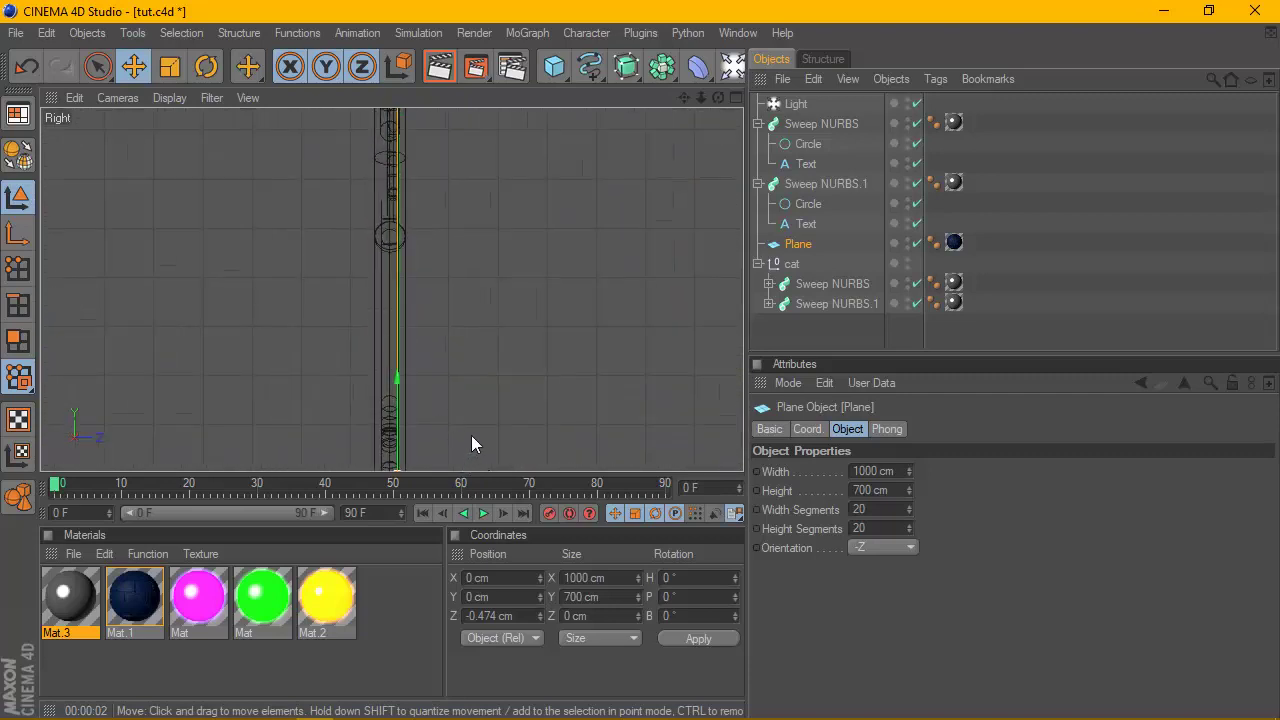
middle_click_drag(558, 368, 548, 307)
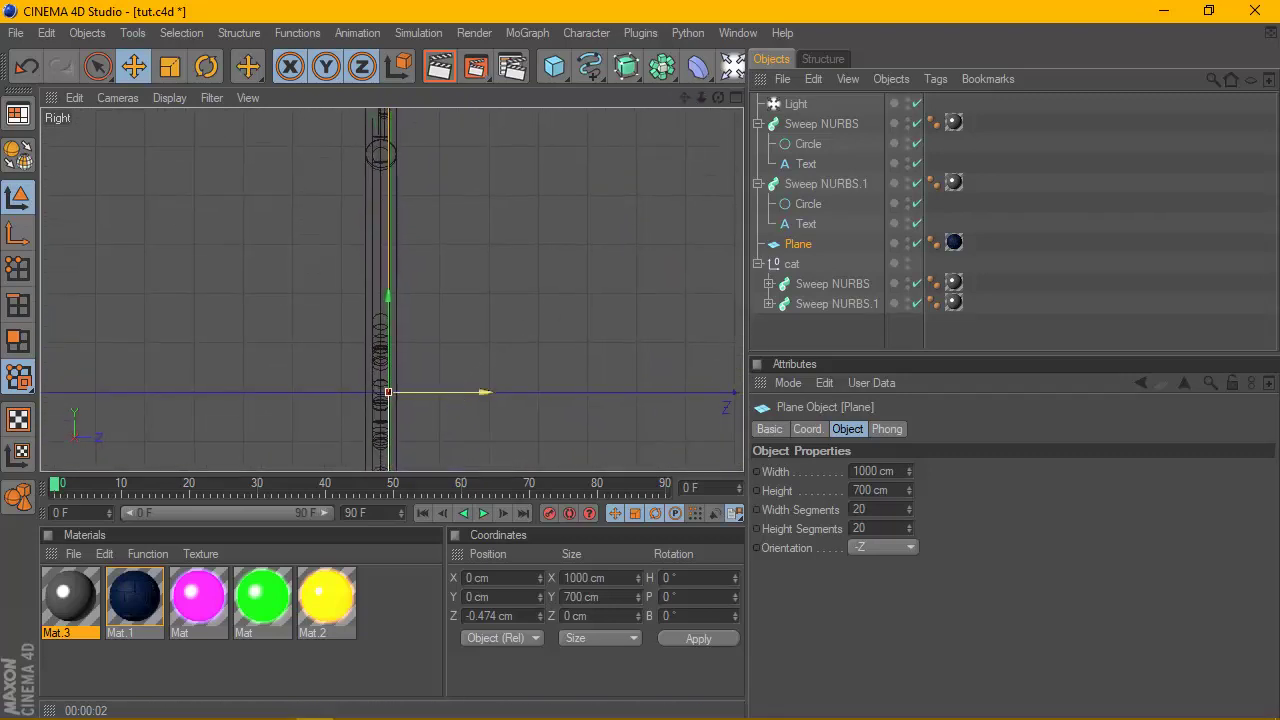
left_click_drag(480, 392, 479, 392)
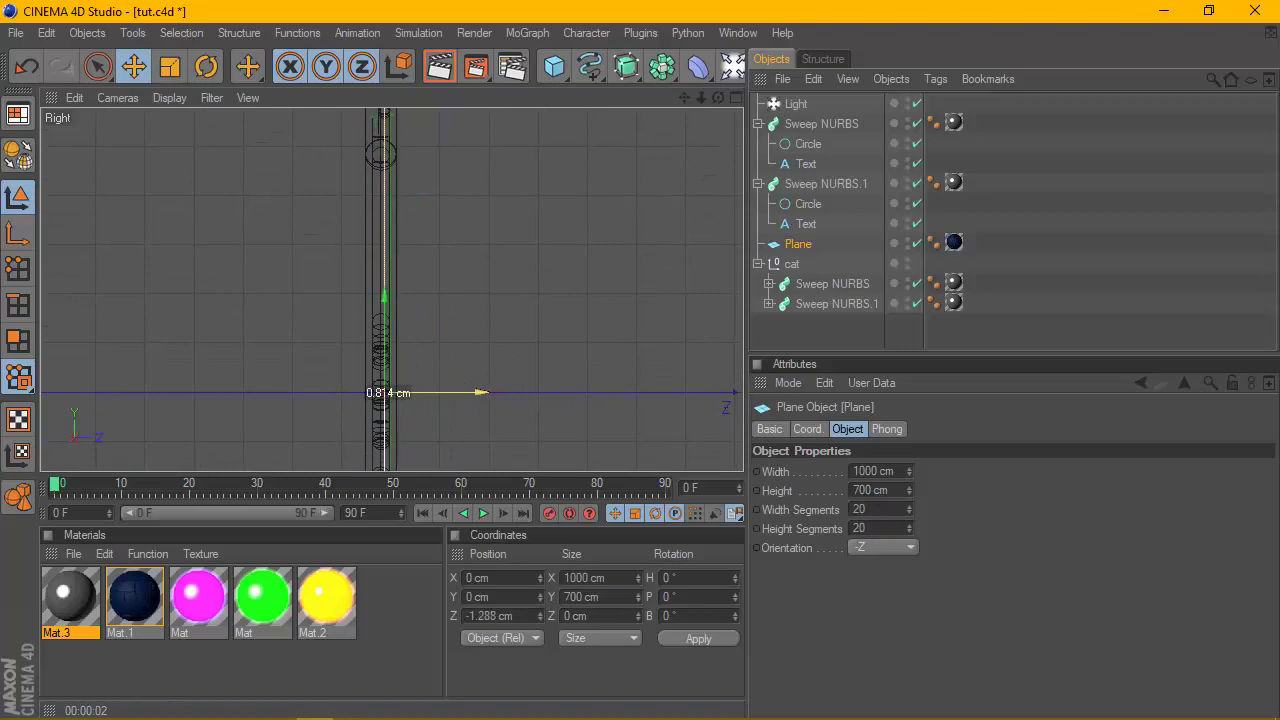
left_click(735, 97)
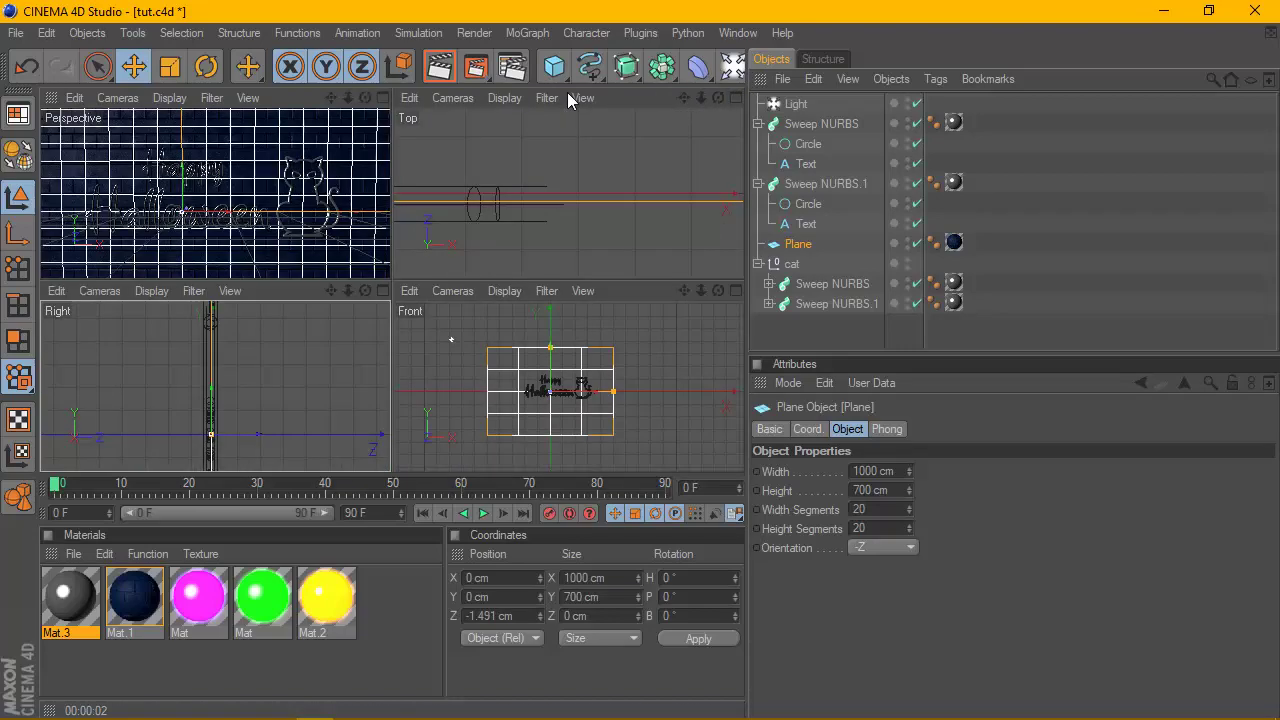
left_click(383, 98)
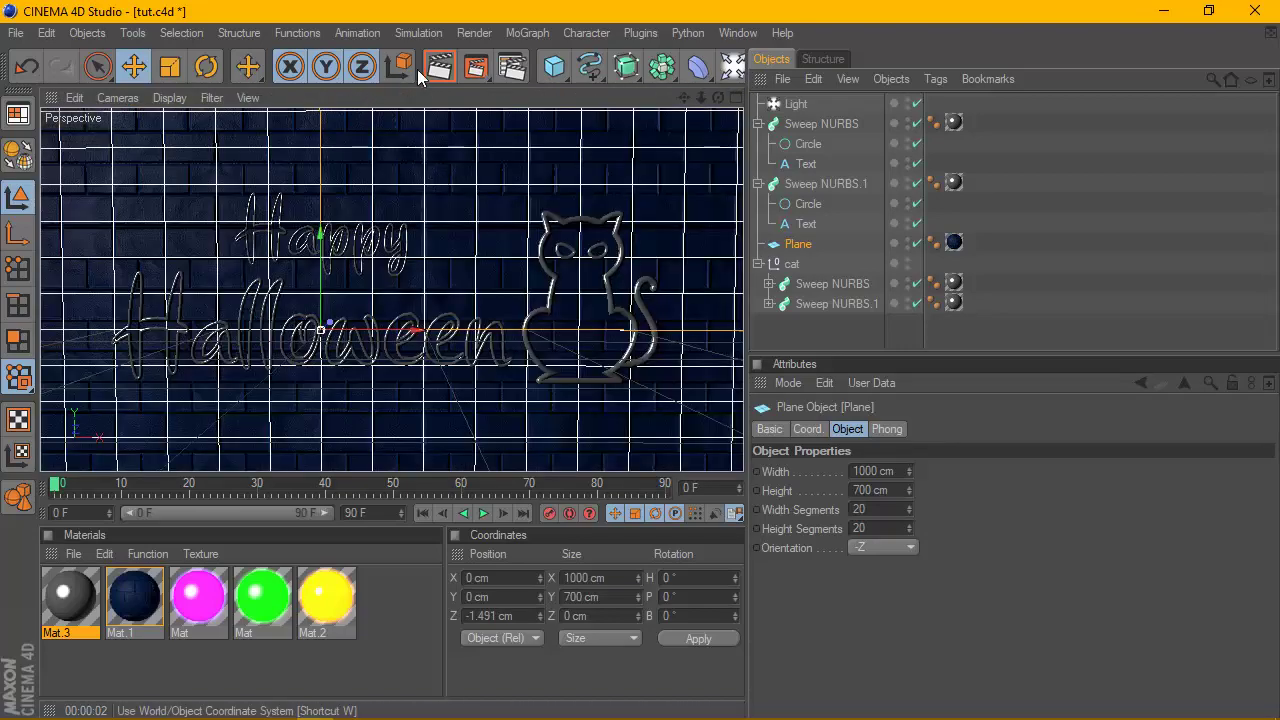
Render a preview, then pick a different grey for Mat.3 in the Color Picker
left_click(430, 75)
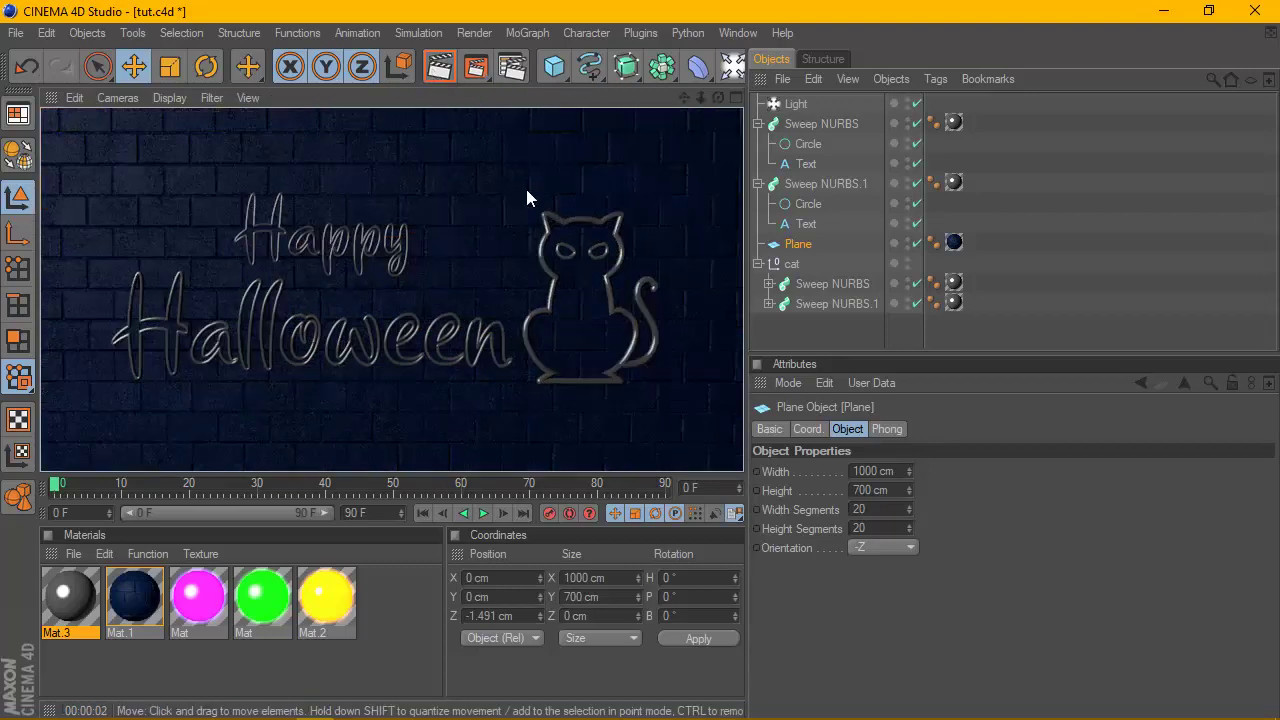
double_click(70, 598)
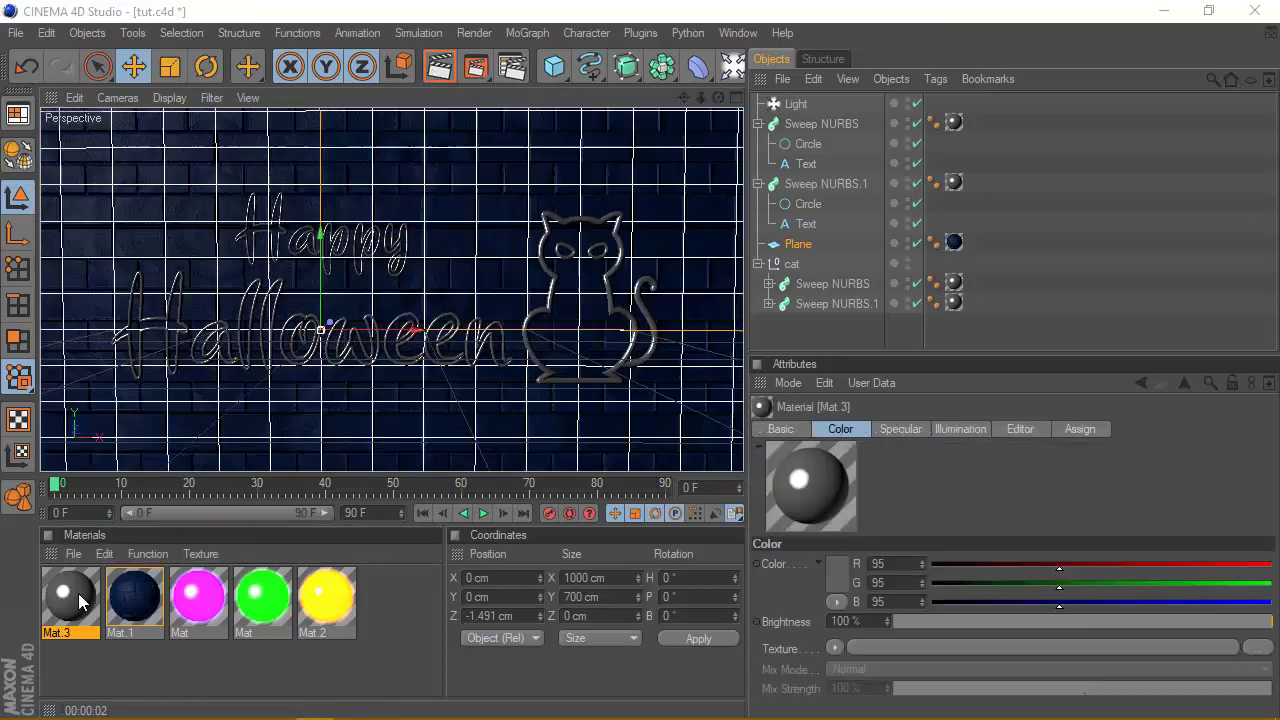
left_click(336, 315)
left_click(500, 219)
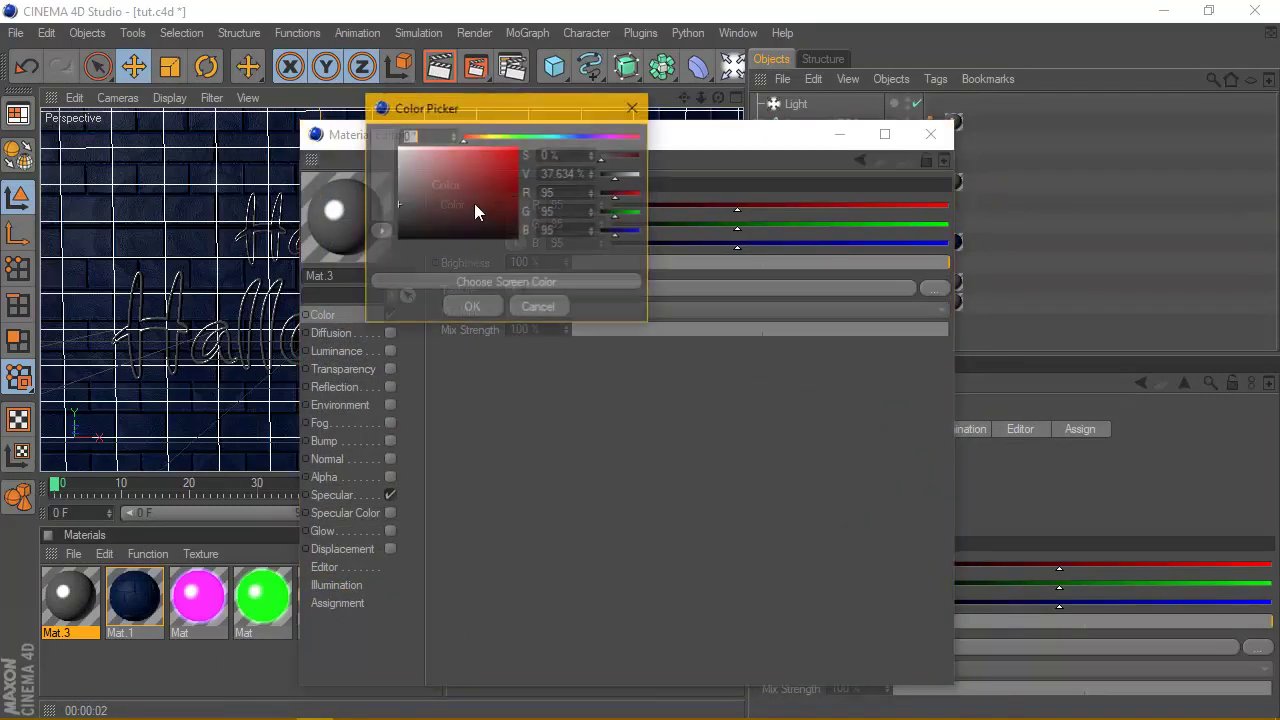
left_click_drag(421, 184, 388, 187)
left_click(470, 308)
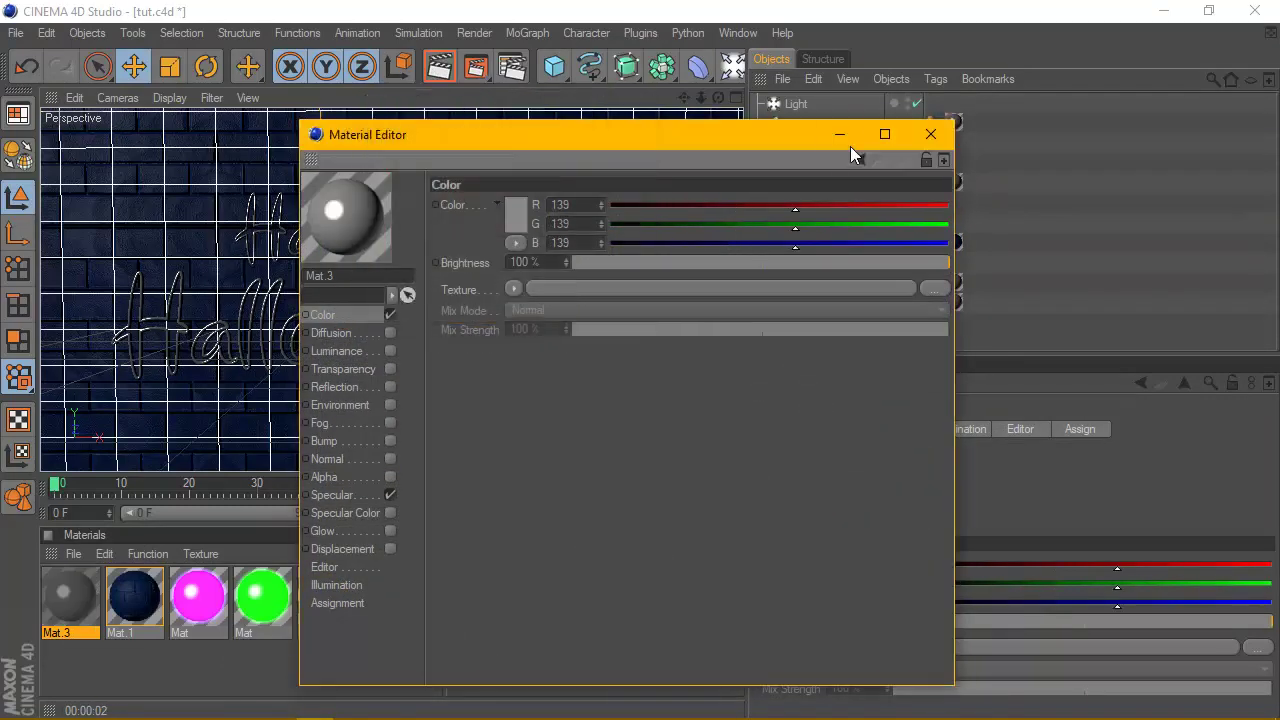
left_click(939, 137)
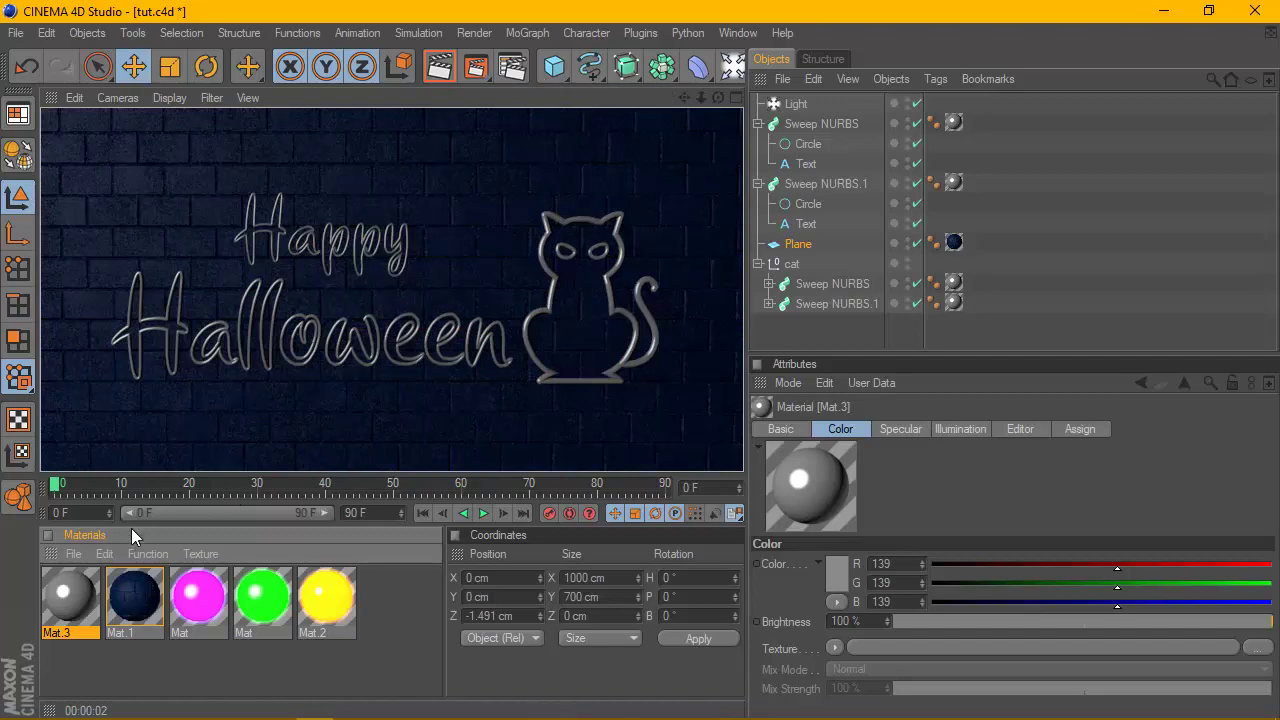
Set Mat.3 to neutral grey RGB 117 and render the scene
double_click(48, 586)
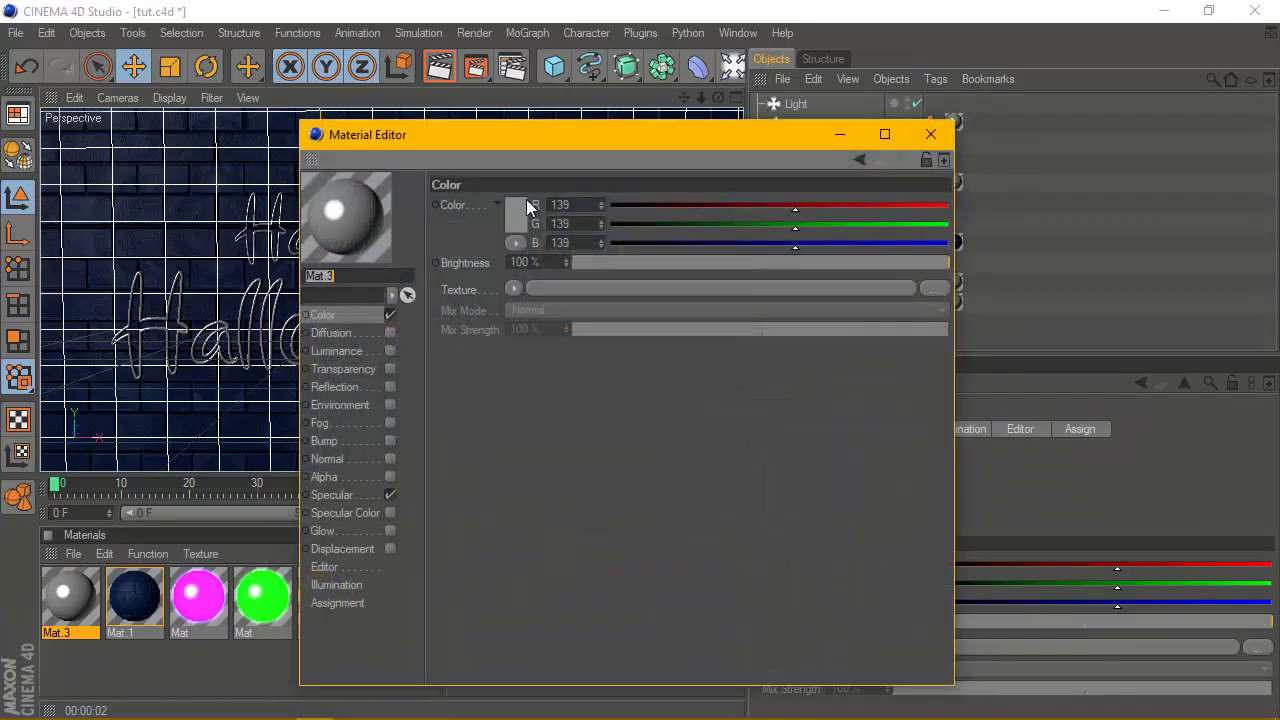
left_click(526, 199)
left_click(417, 185)
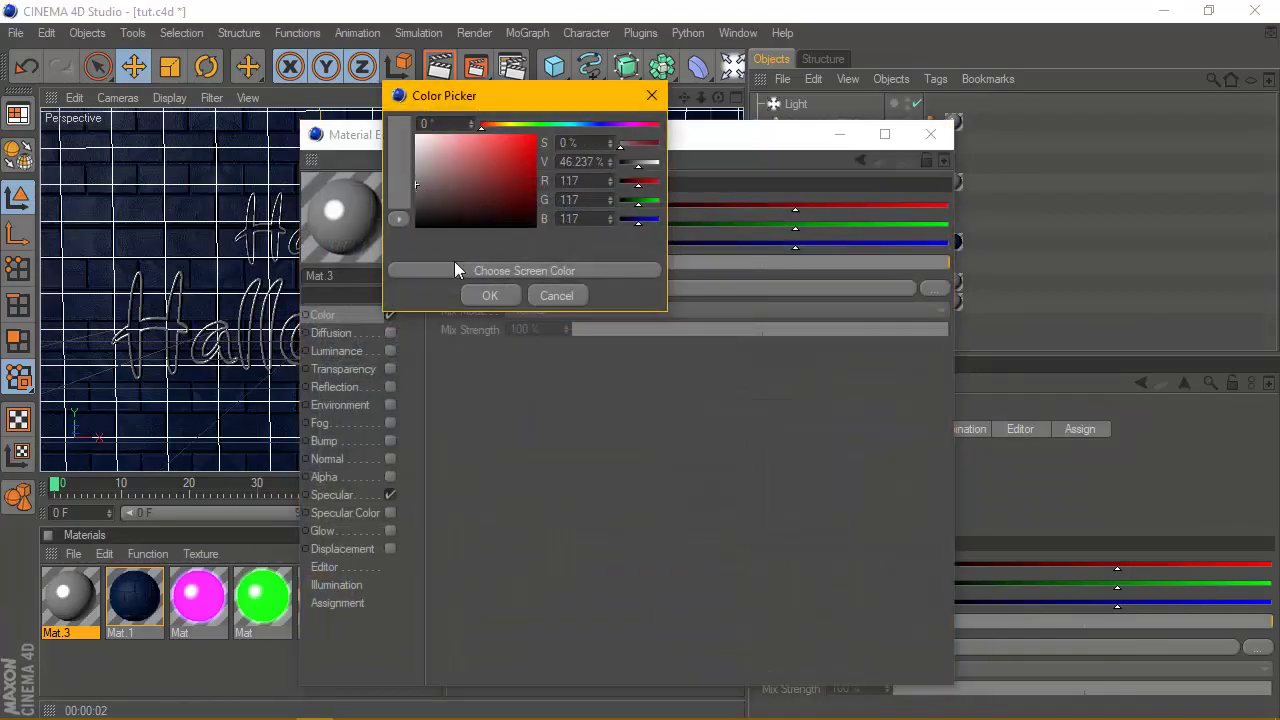
left_click(490, 295)
left_click(930, 133)
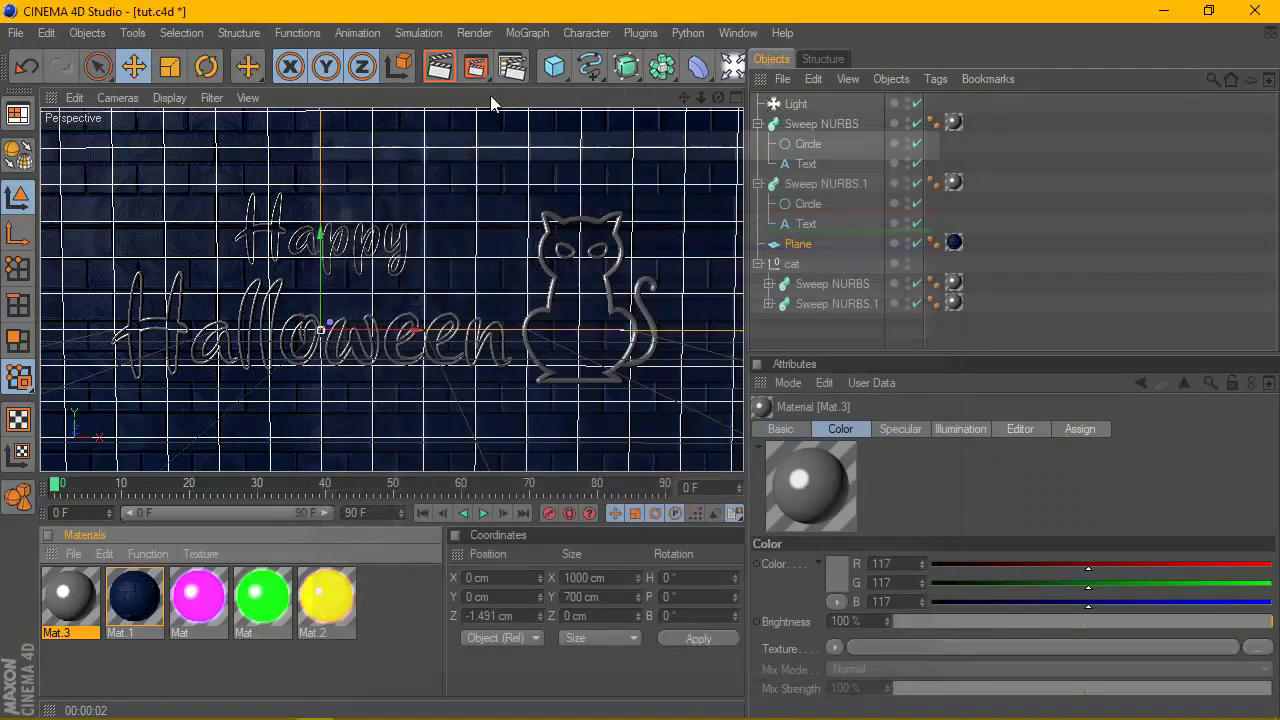
left_click(447, 68)
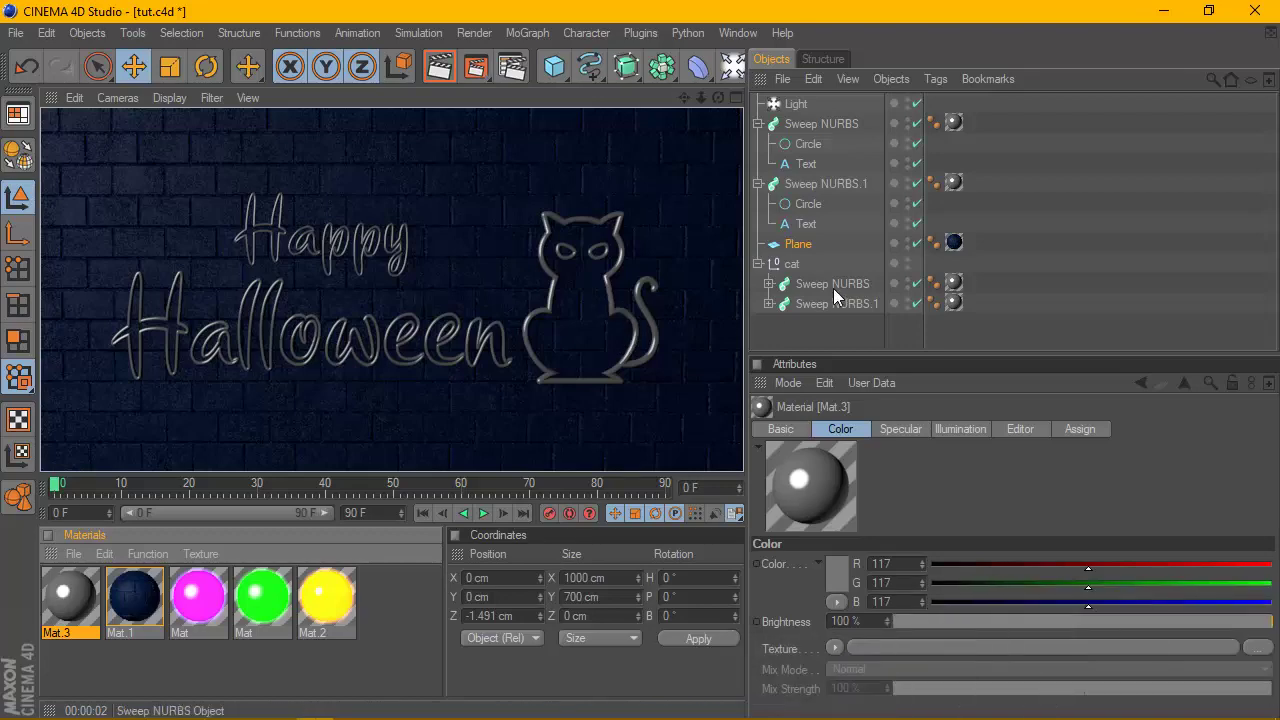
Select just the two Happy Halloween text sweep objects
left_click_drag(830, 322, 828, 284)
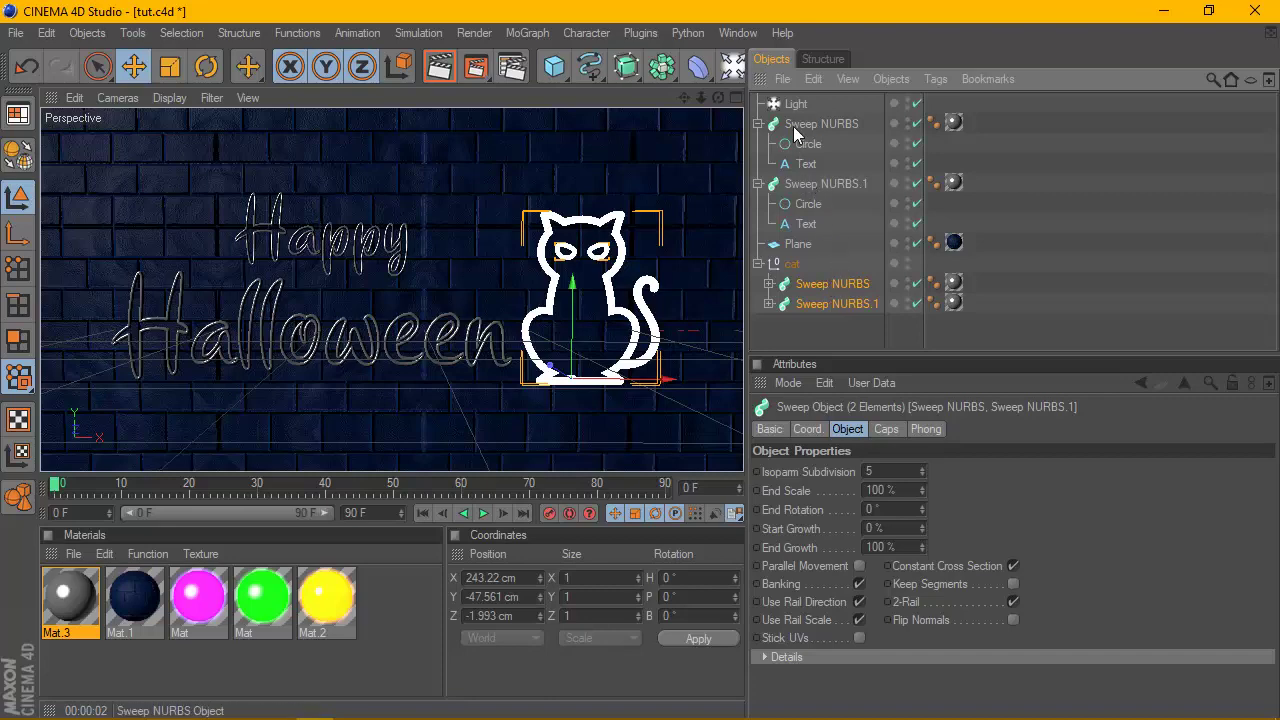
left_click(793, 126, "ctrl")
left_click(795, 184, "ctrl")
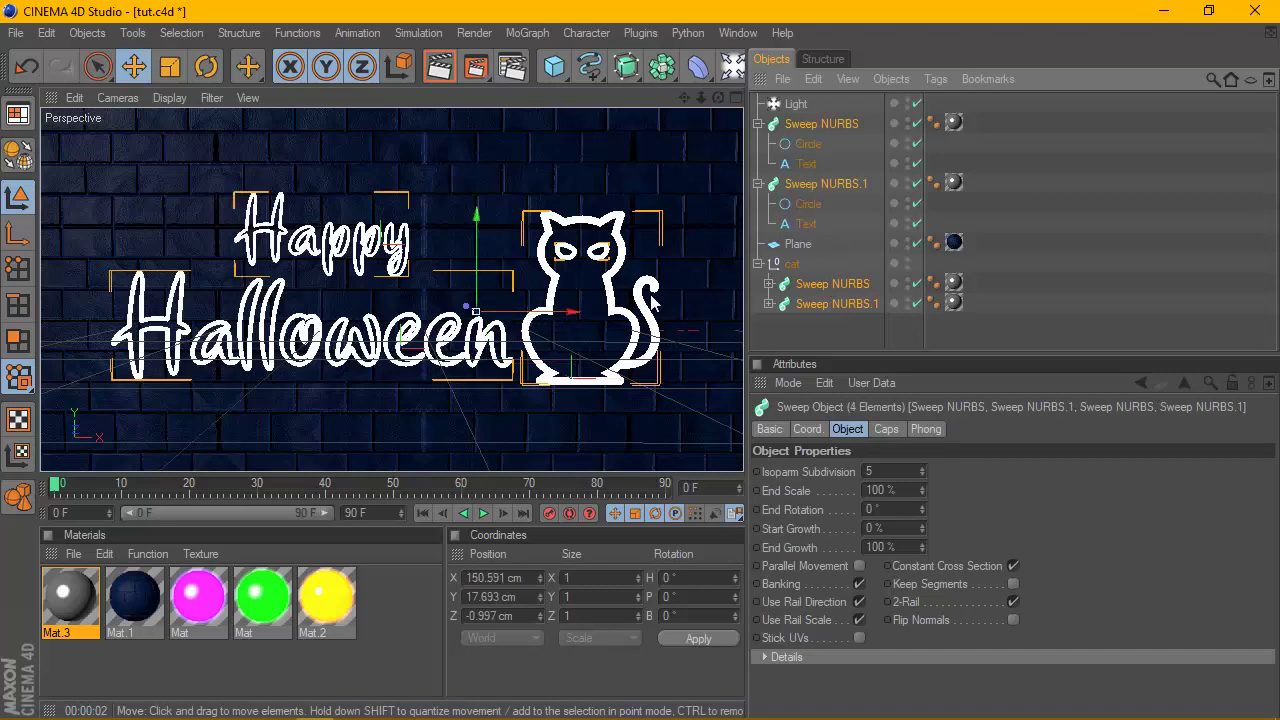
left_click_drag(1004, 122, 926, 192)
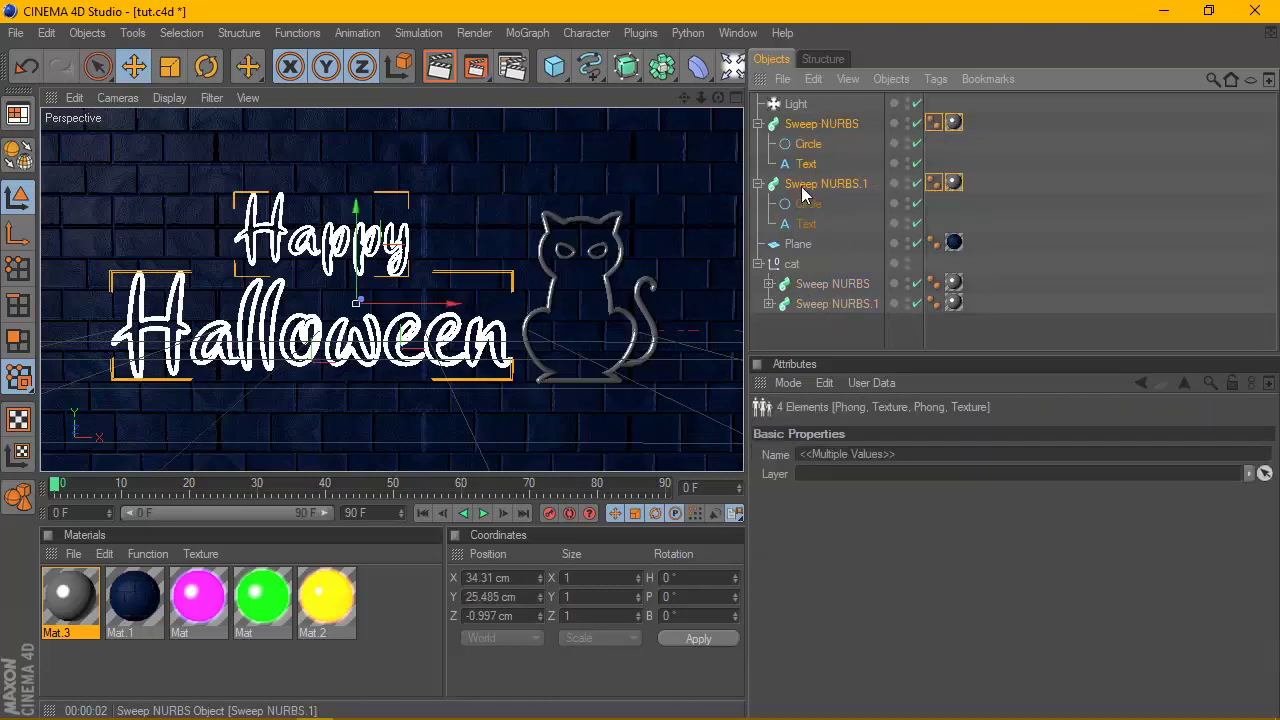
Move the text left to X 14.97 cm and up to Y 28.385 cm, then render a preview
left_click_drag(451, 302, 265, 302)
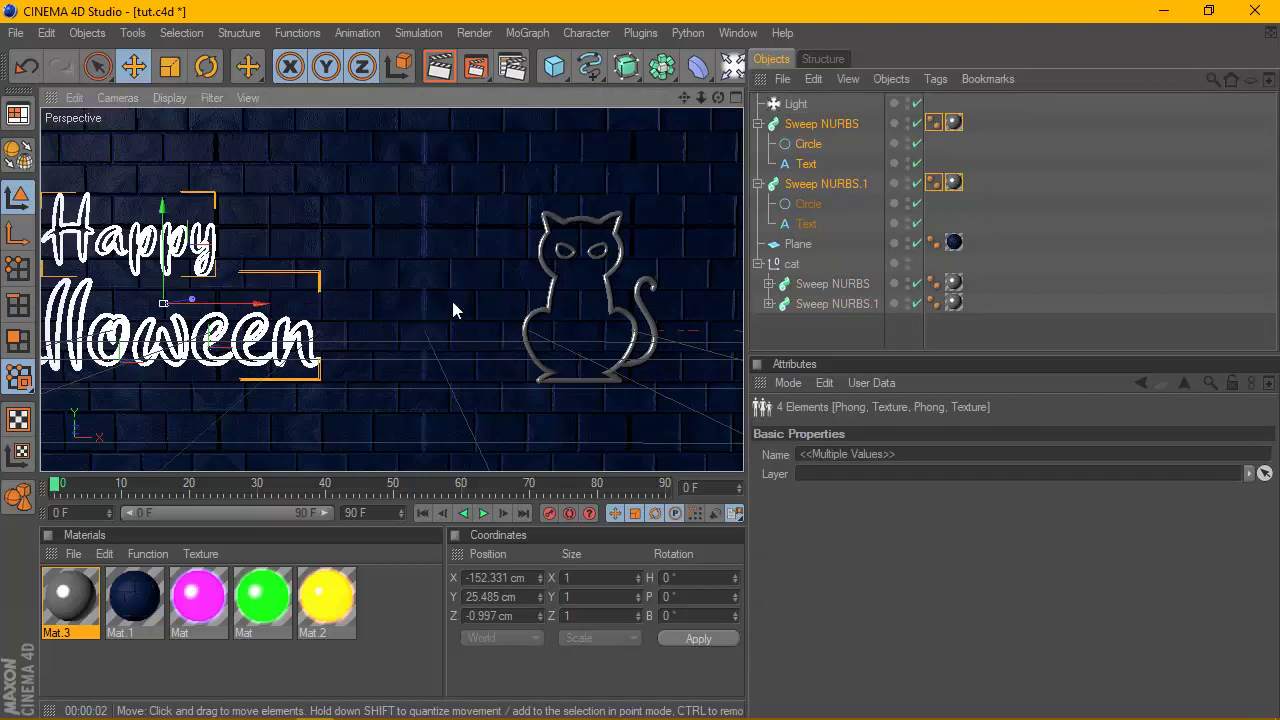
key("ctrl+z")
mouse_move(452, 302)
left_mouse_down()
mouse_move(432, 303)
mouse_move(448, 309)
left_mouse_up()
left_click_drag(343, 280, 343, 277)
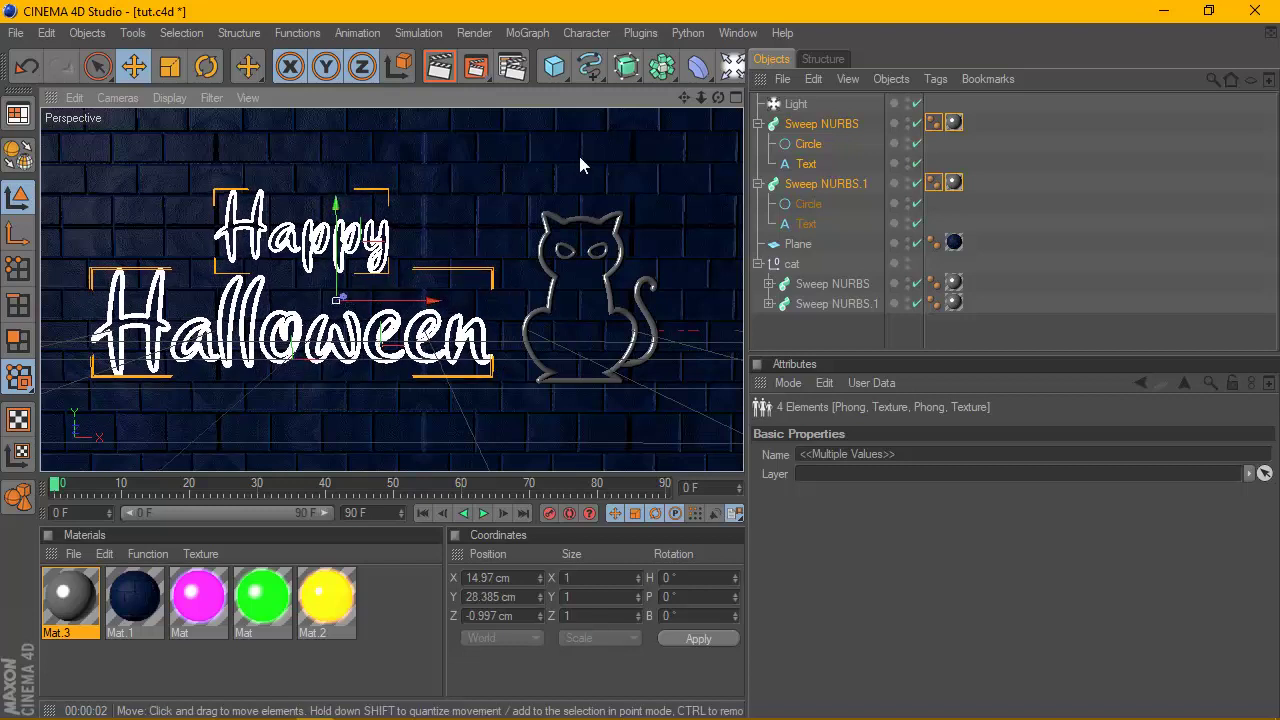
left_click_drag(682, 99, 673, 97)
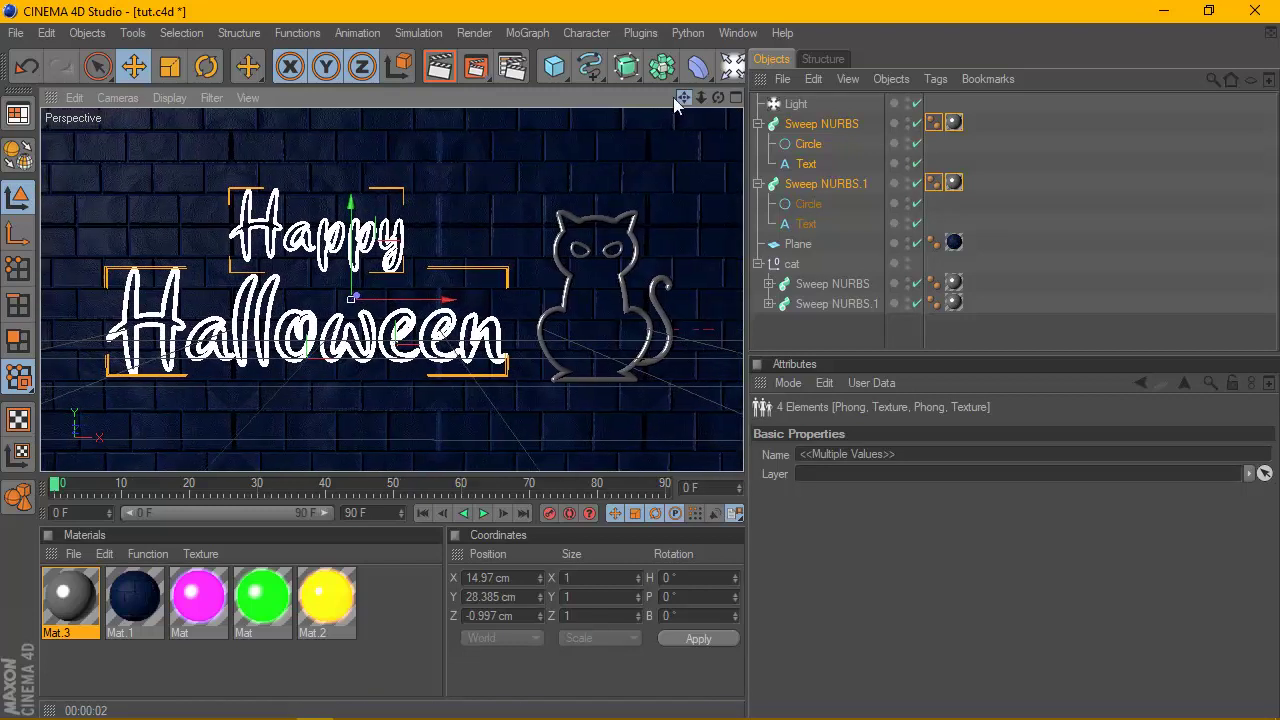
left_click(438, 68)
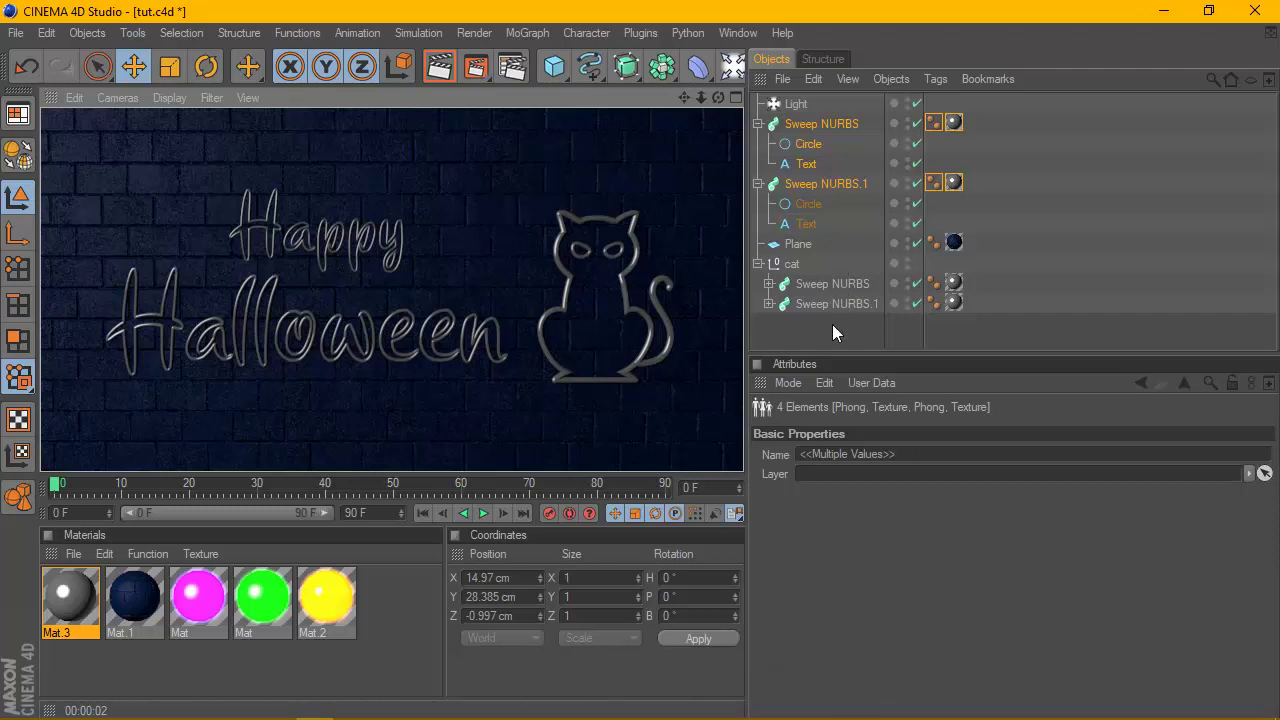
Scale the cat's two sweeps up slightly and render a preview of the larger cat
left_click_drag(832, 324, 779, 264)
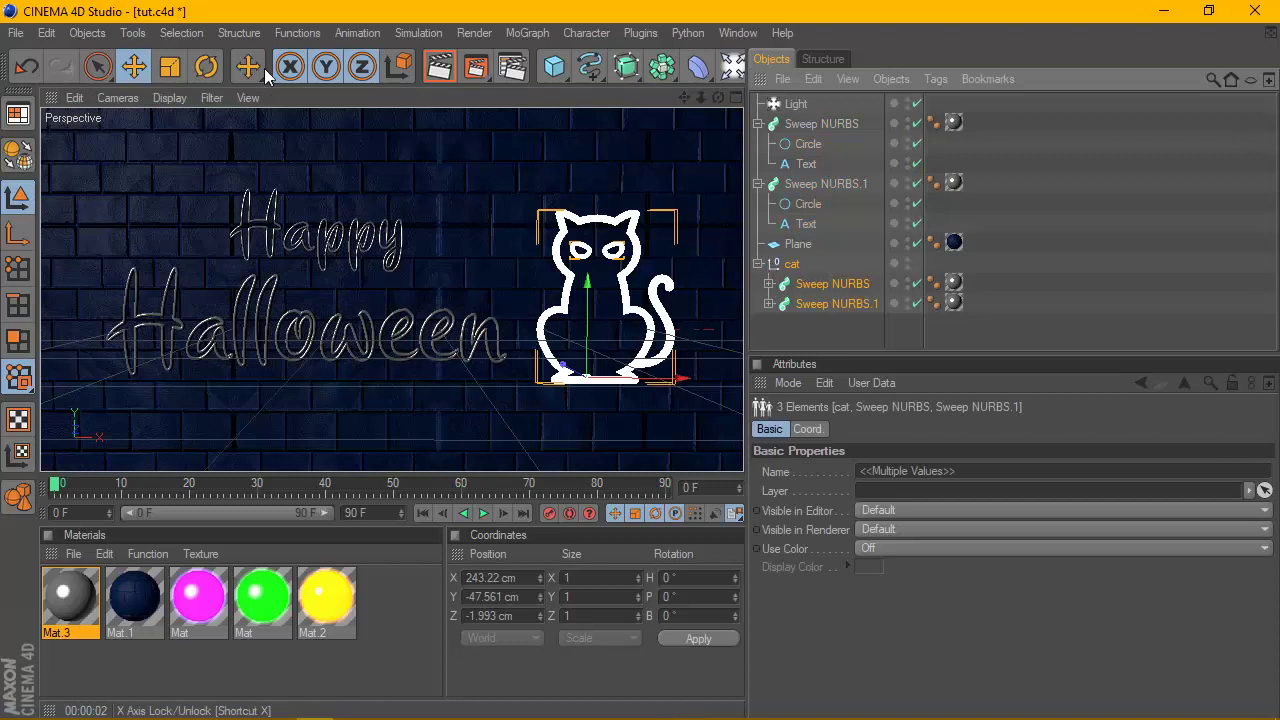
left_click(170, 66)
left_click_drag(504, 157, 568, 157)
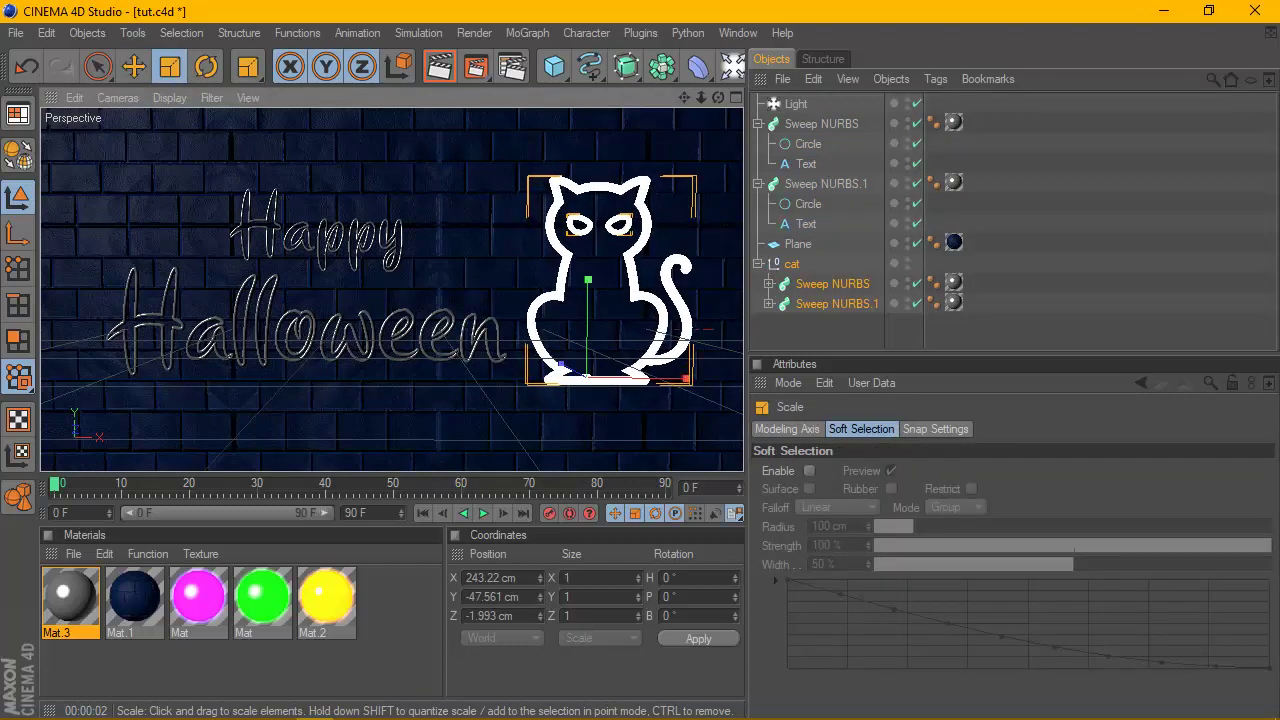
left_click(439, 66)
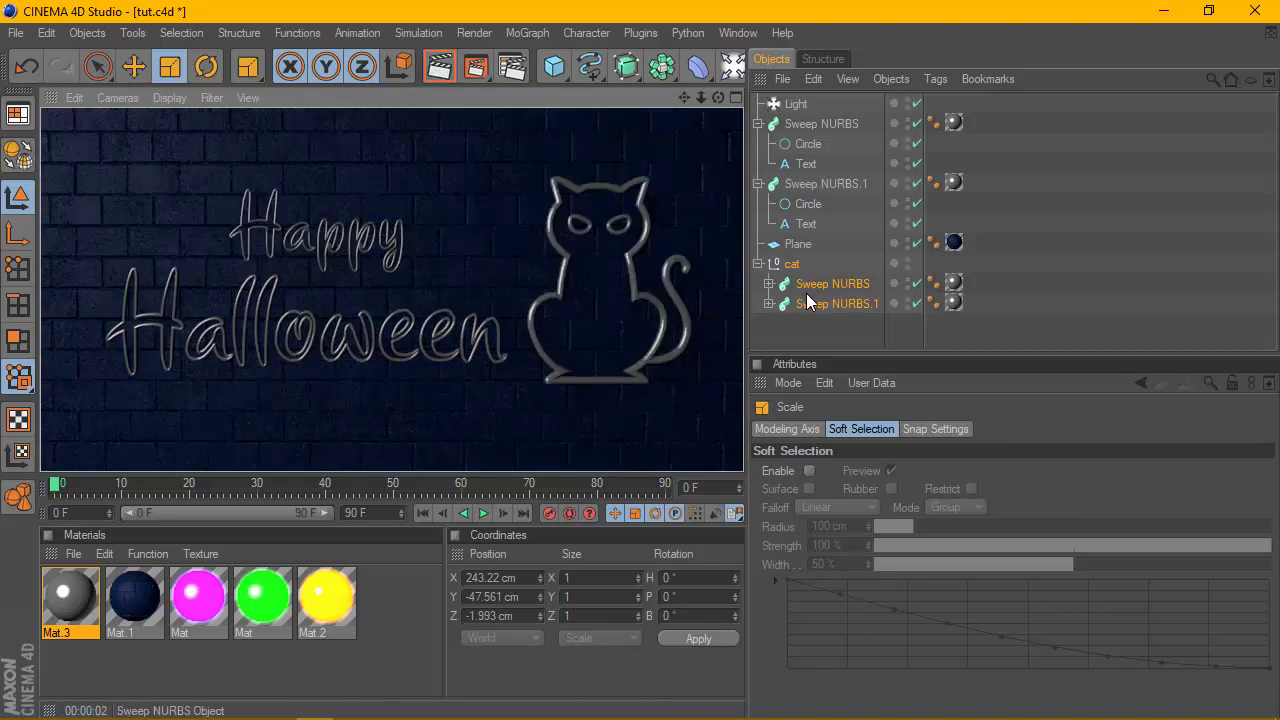
key("ctrl+z")
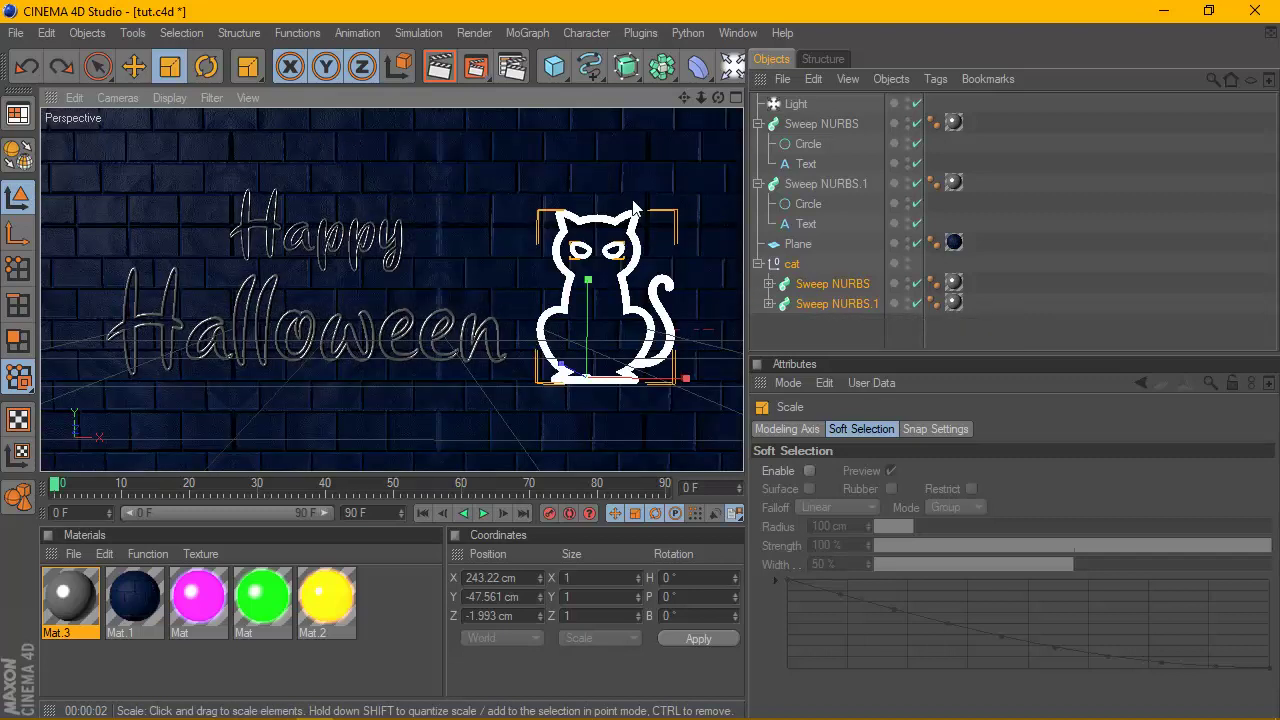
left_click_drag(633, 206, 639, 193)
left_click(431, 72)
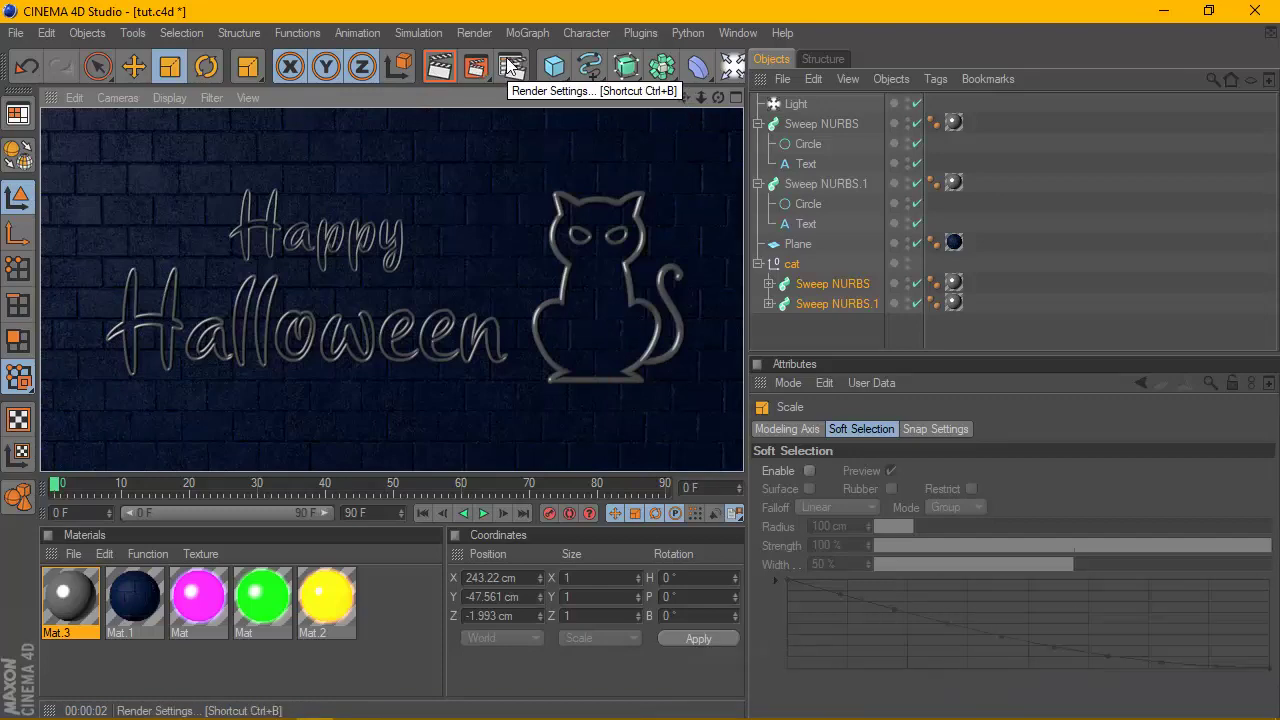
Move Mat.1 ahead of Mat.3 in the materials list and view Mat.3's settings
left_click(850, 304)
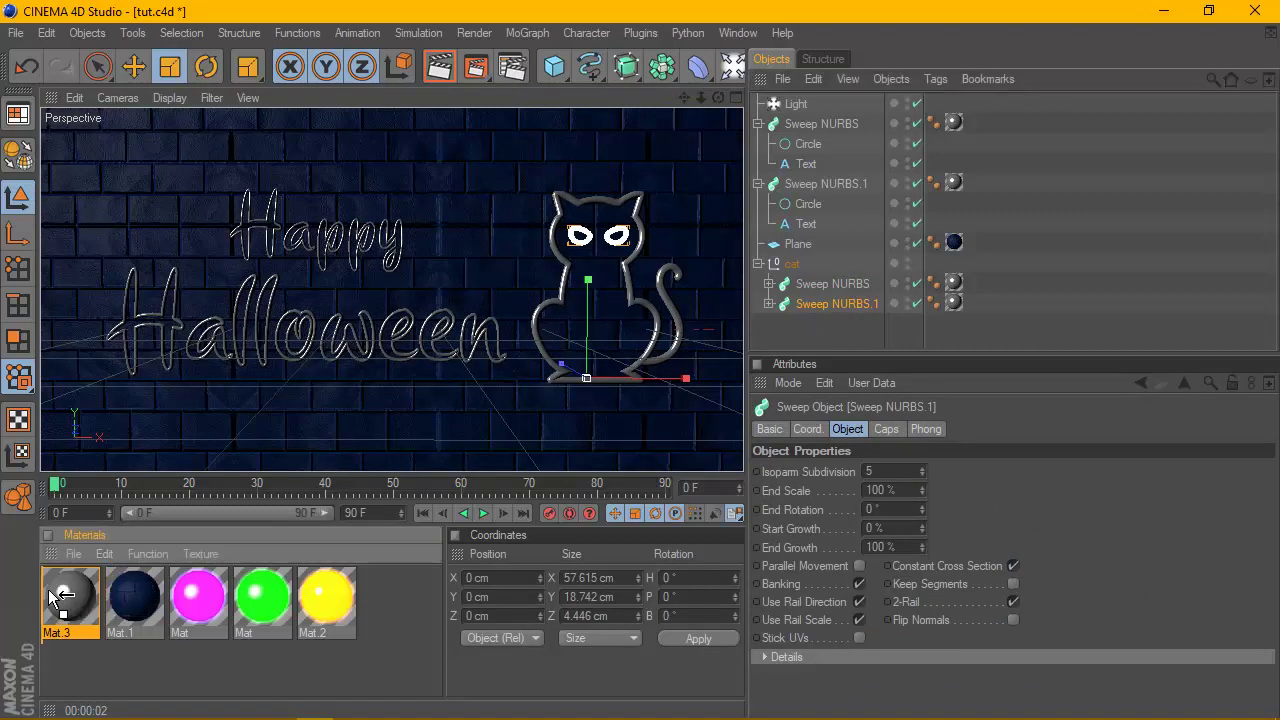
left_click_drag(138, 600, 70, 598)
left_click(138, 585)
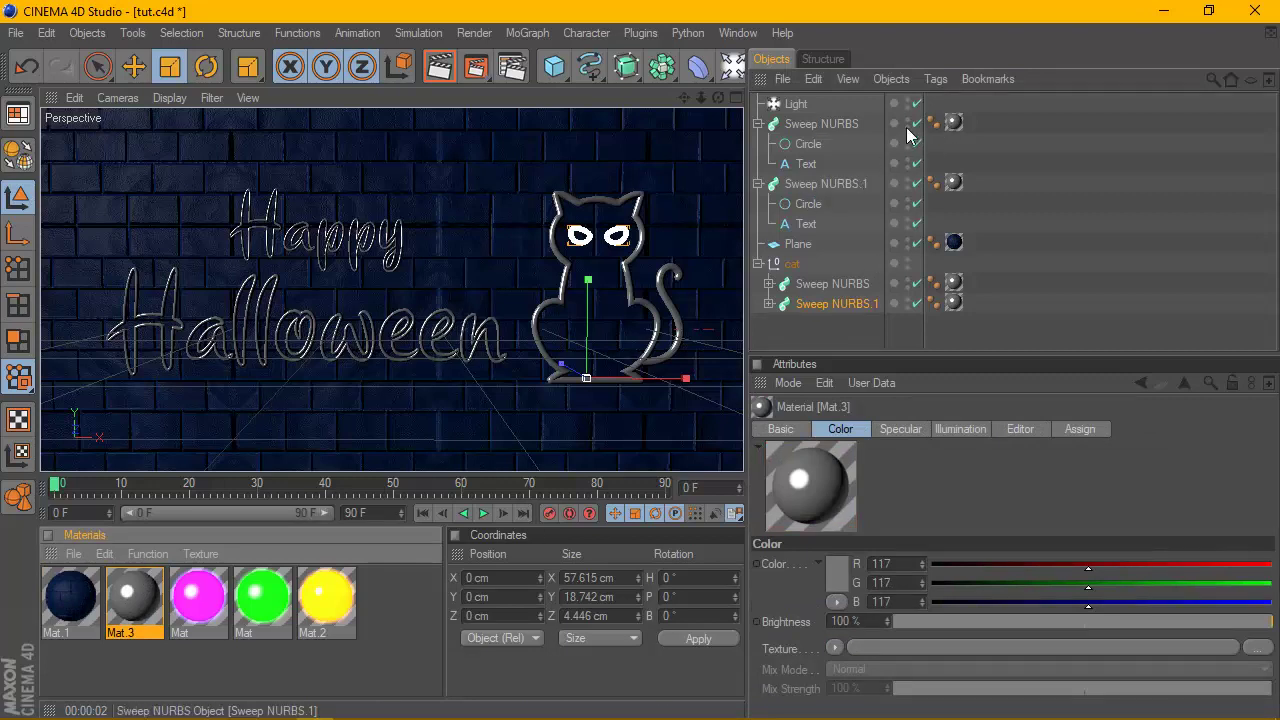
Select all four Mat.3 texture tags on the text and cat sweeps together
left_click(954, 123)
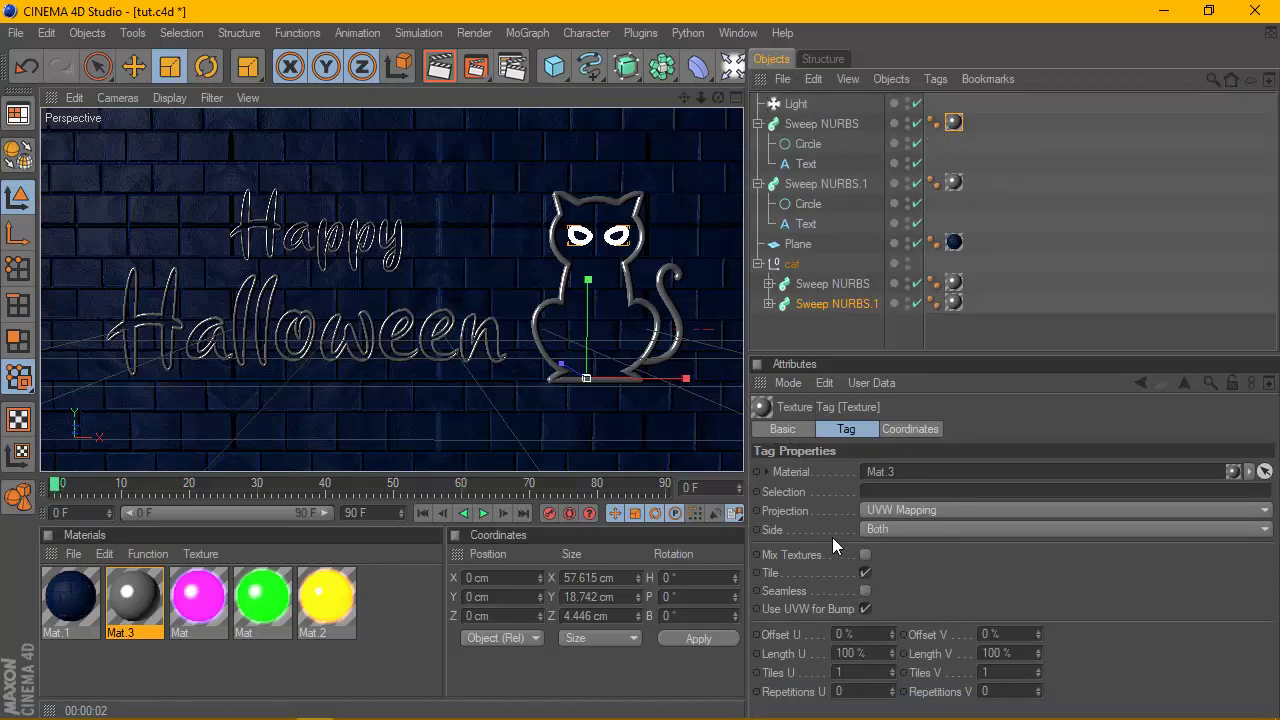
double_click(953, 123)
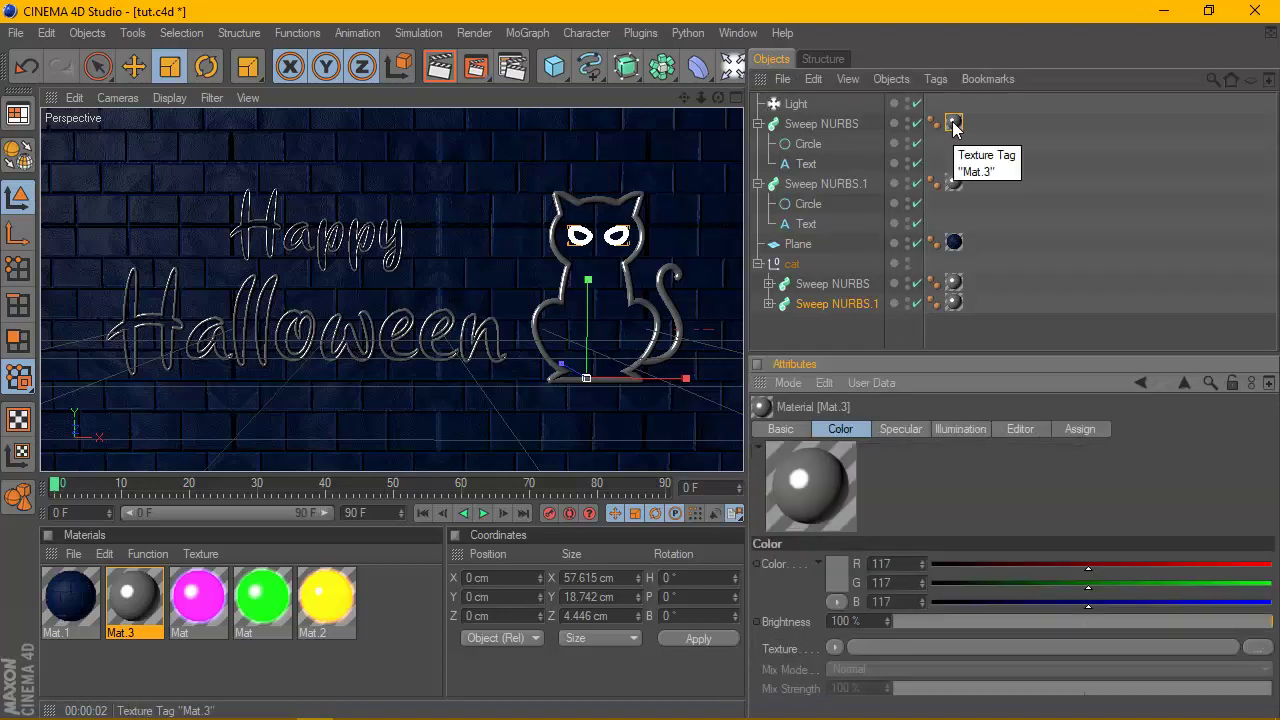
left_click(953, 123)
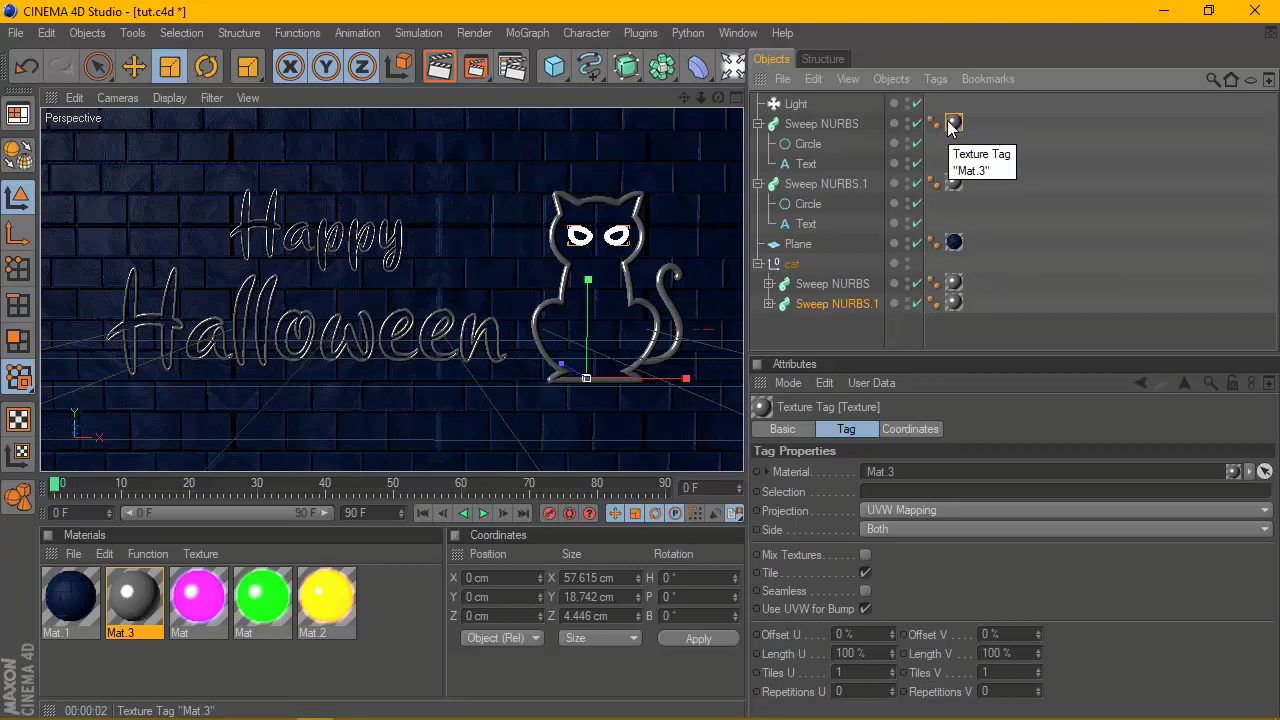
left_click(950, 123)
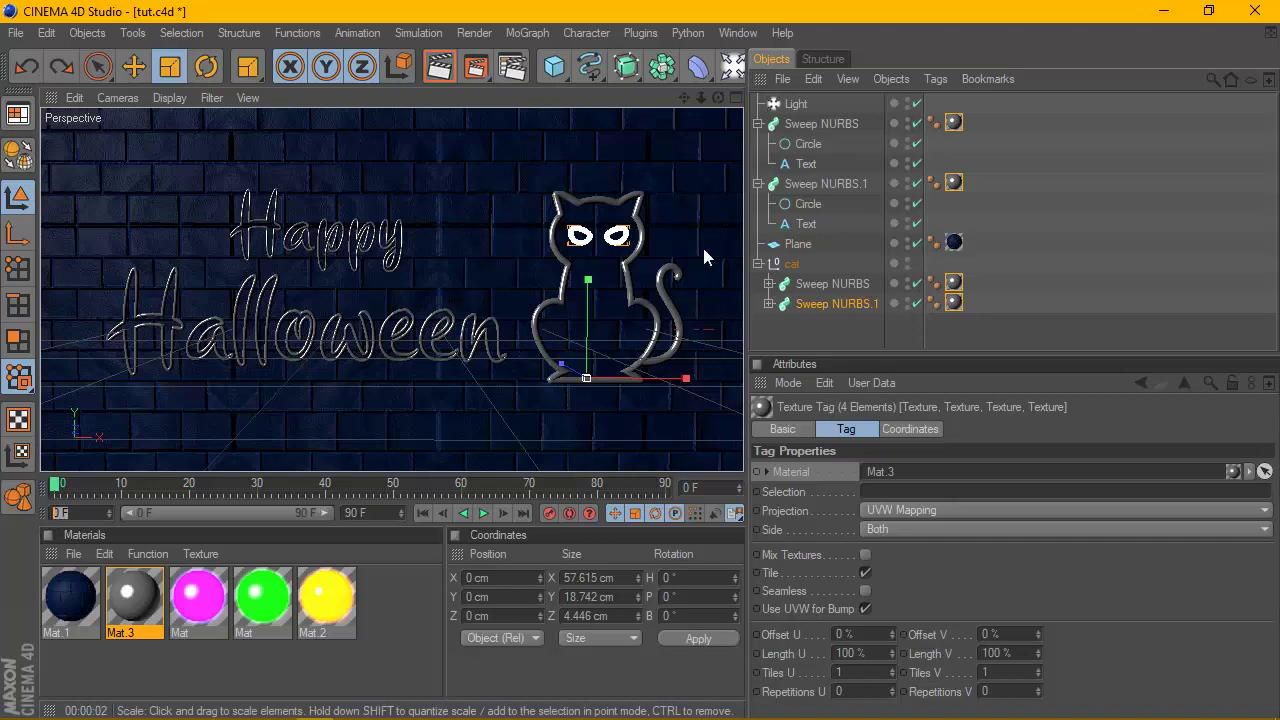
left_click(955, 123)
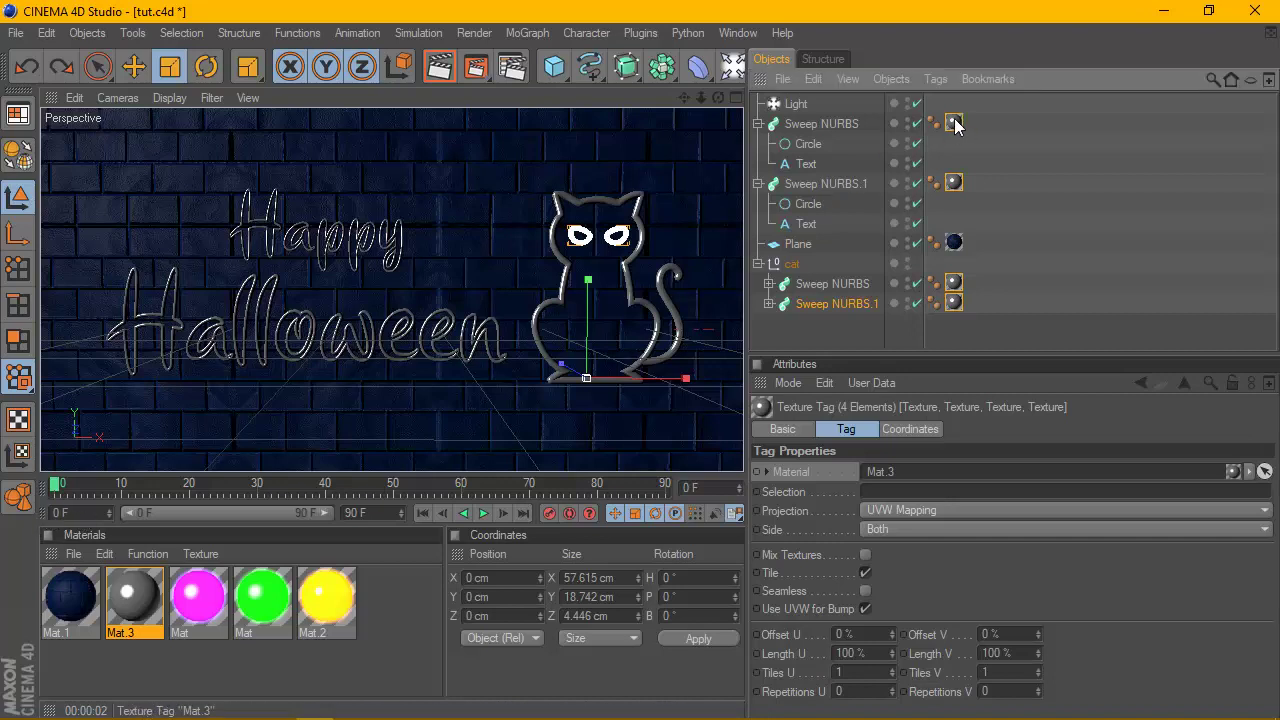
left_click(954, 182, "shift")
left_click(954, 283, "shift")
left_click(954, 304, "shift")
Keyframe the Material parameter at the start and again at frame 10
right_click(756, 470)
left_click(948, 387)
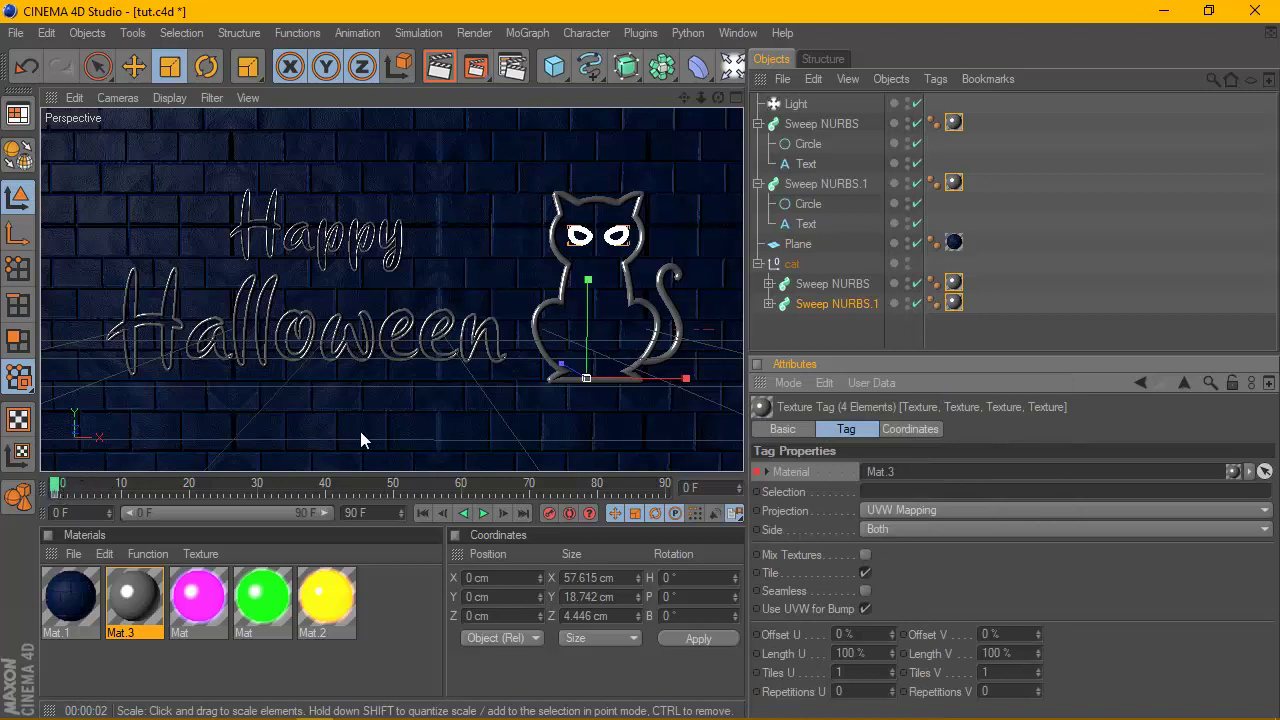
left_click(66, 488)
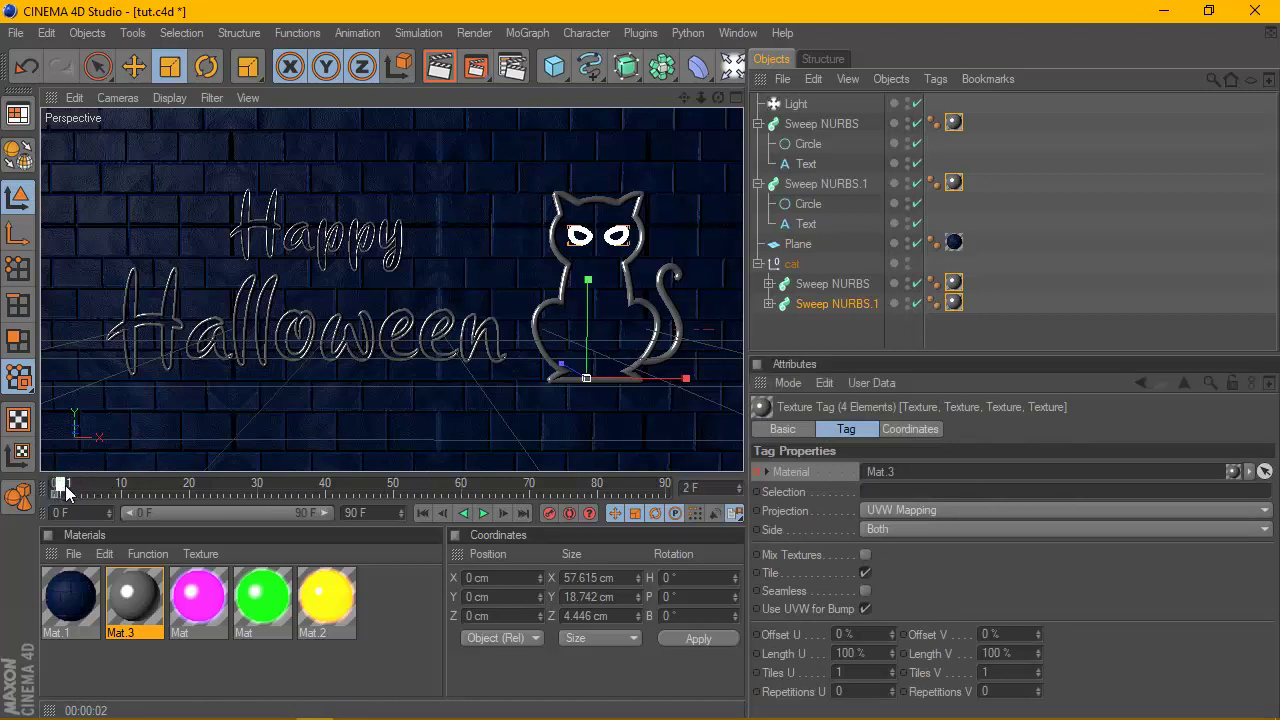
left_click_drag(119, 497, 122, 497)
right_click(759, 470)
mouse_move(820, 387)
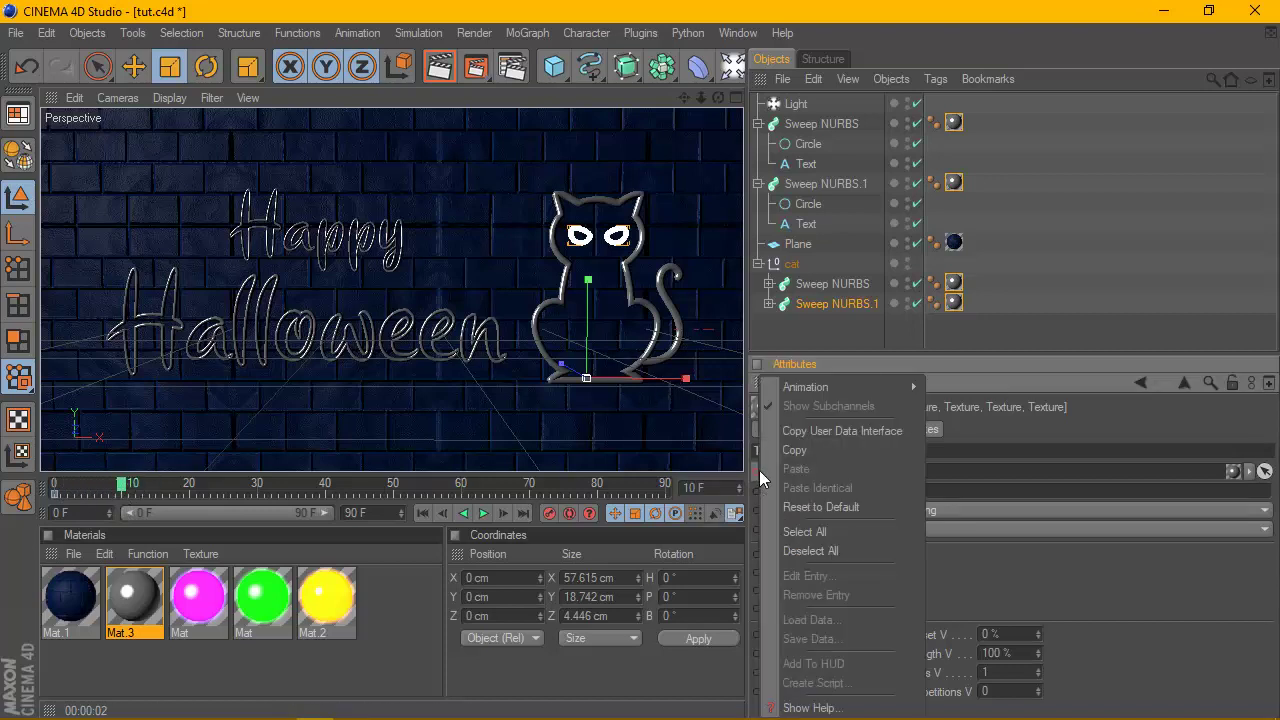
left_click(957, 387)
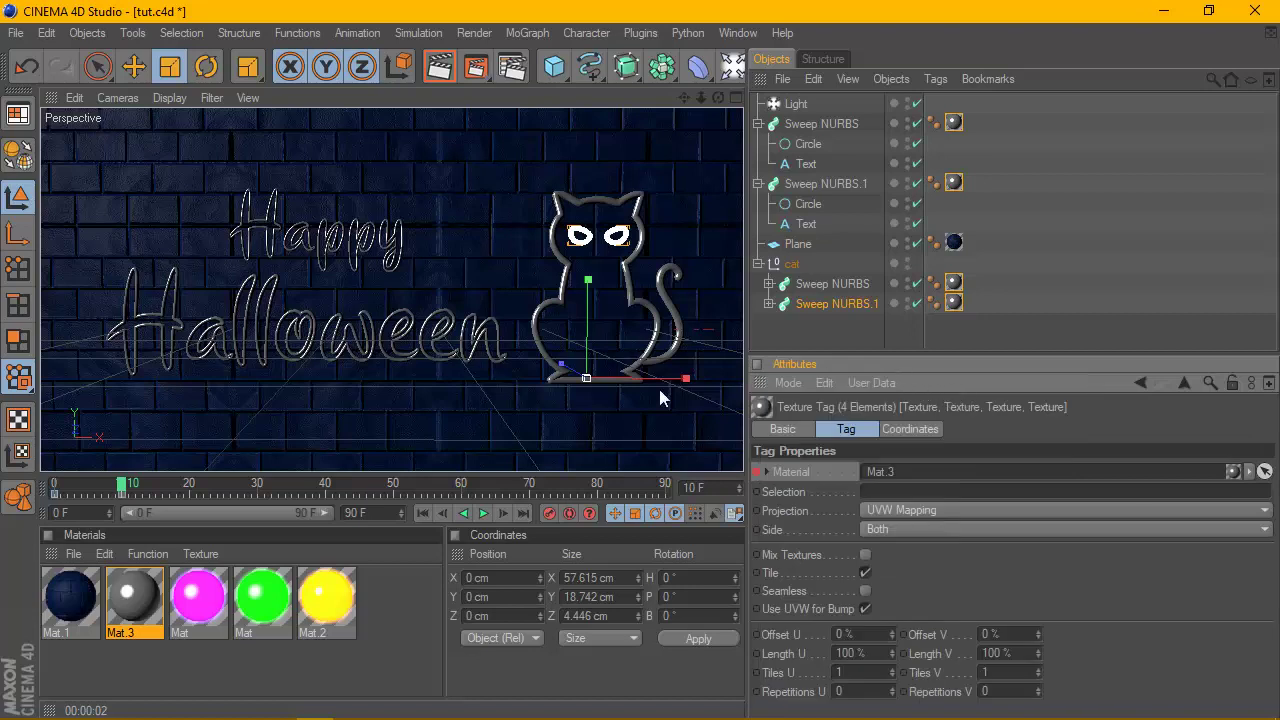
At frame 11, make the cat magenta and green and both text sweeps yellow Mat.2
left_click(504, 514)
left_click_drag(203, 607, 944, 290)
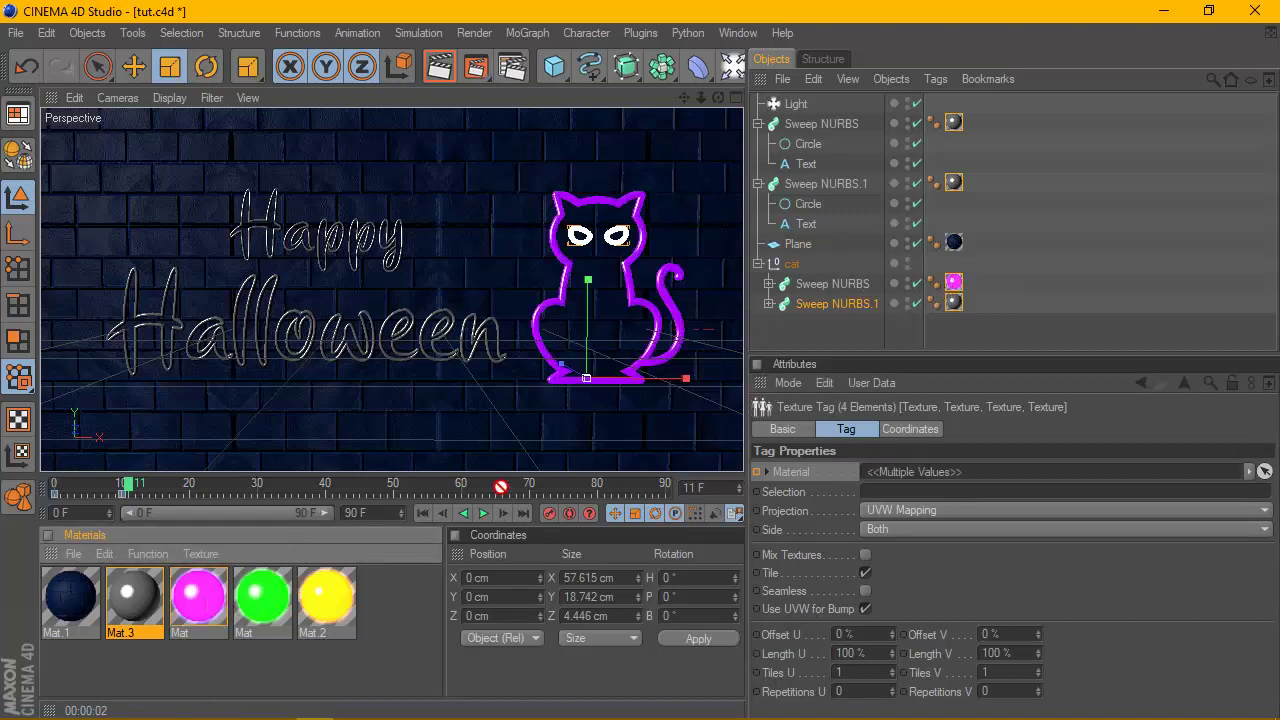
left_click_drag(500, 487, 955, 303)
mouse_move(322, 598)
left_mouse_down()
mouse_move(975, 117)
mouse_move(954, 122)
left_mouse_up()
mouse_move(330, 600)
left_mouse_down()
mouse_move(949, 167)
mouse_move(954, 182)
left_mouse_up()
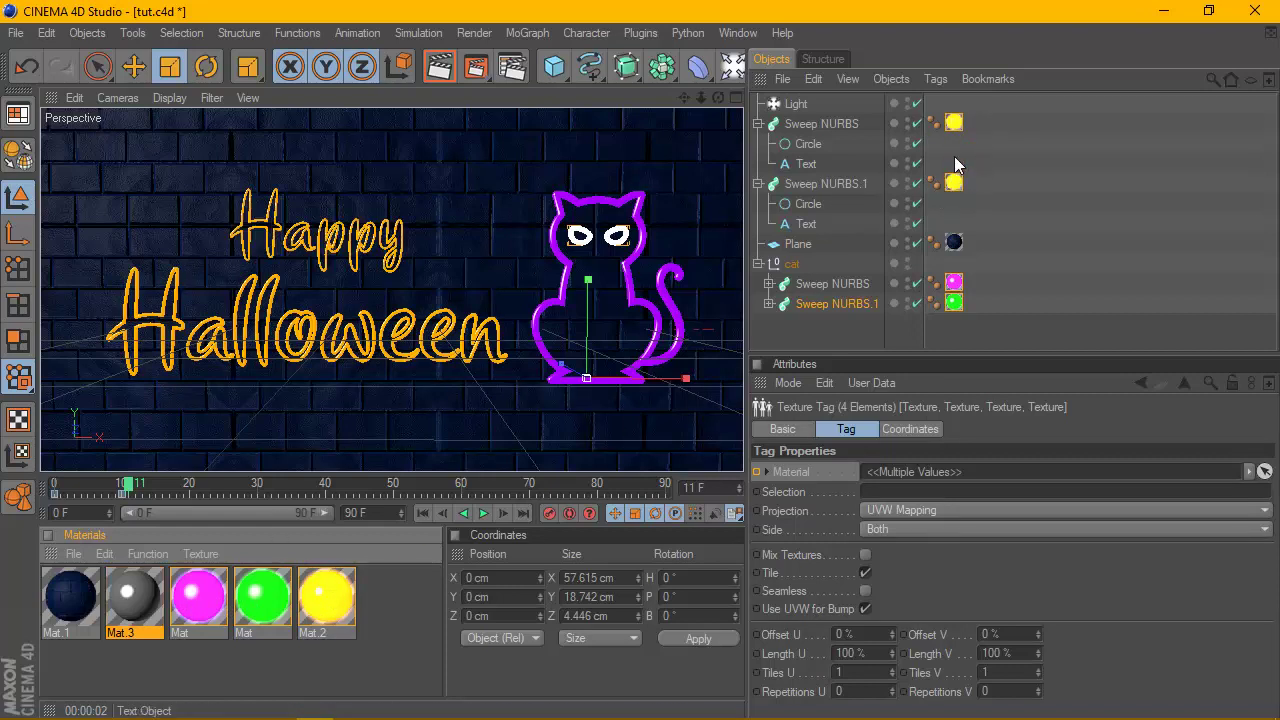
Keyframe the Material of all four sign texture tags at frame 11
left_click(955, 122)
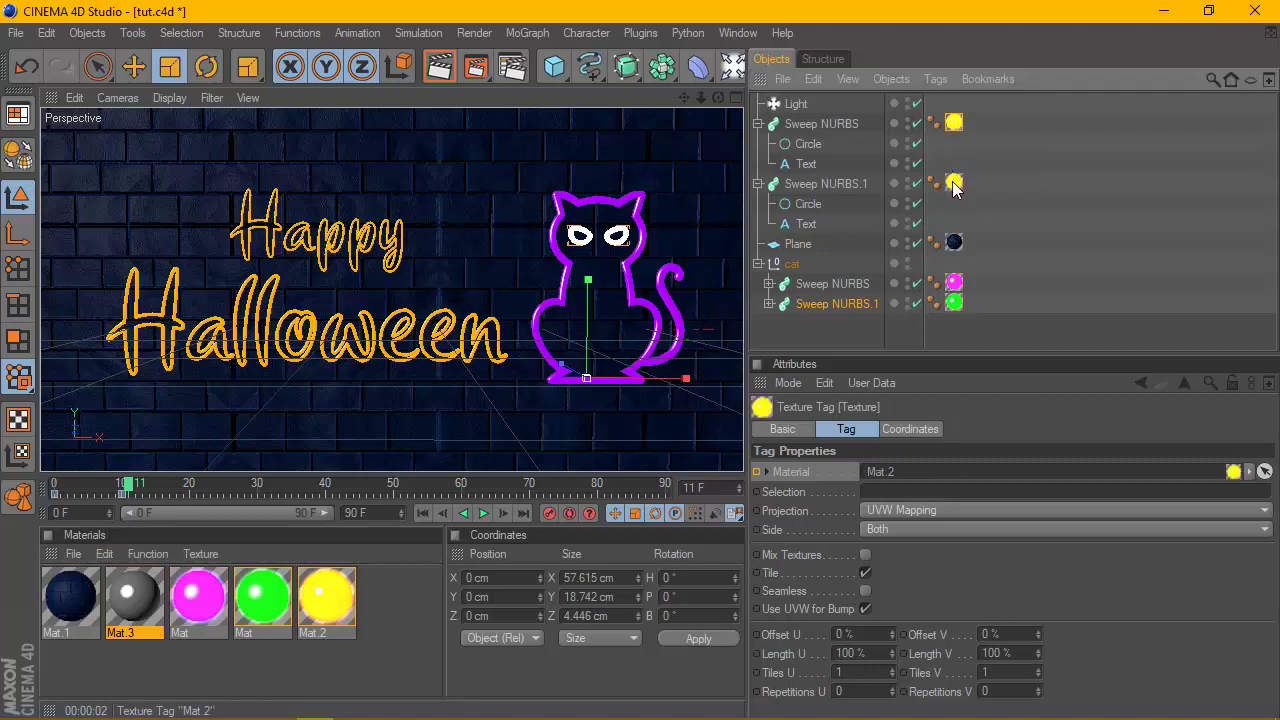
left_click(953, 183, "ctrl")
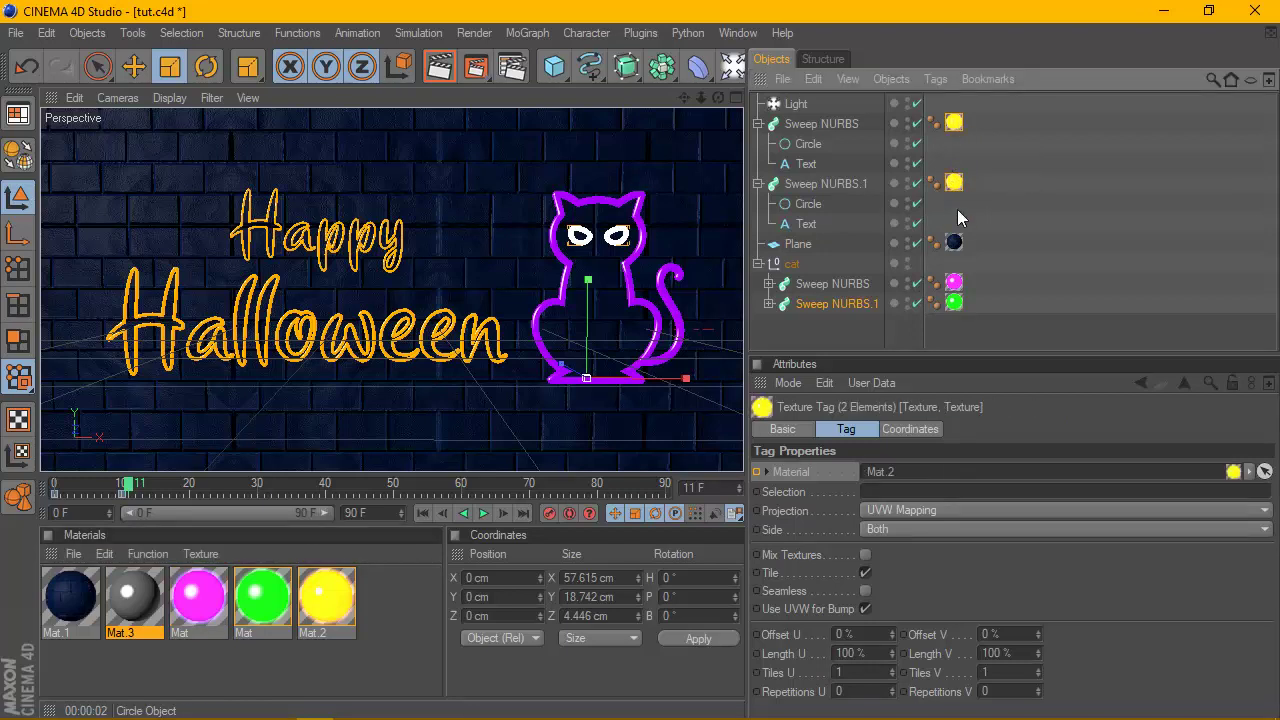
left_click(954, 283, "ctrl")
left_click(954, 302, "ctrl")
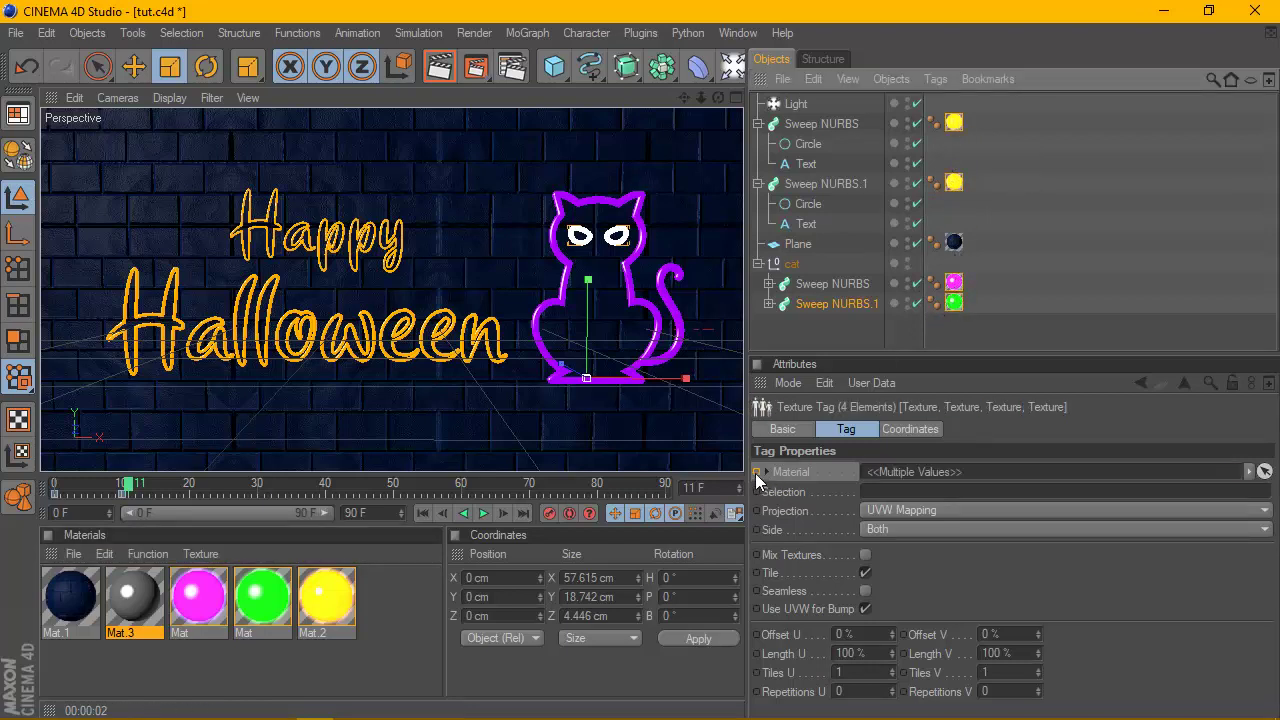
right_click(755, 473)
left_click(937, 385)
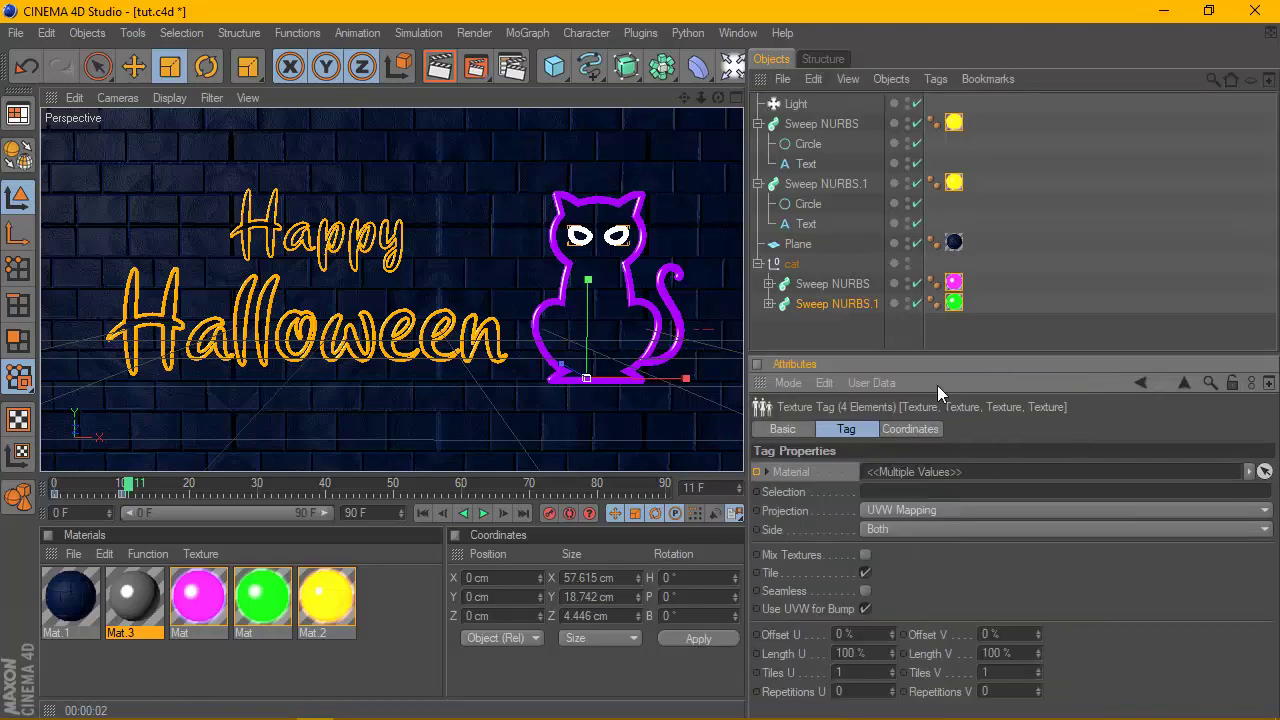
Play the flicker animation from the start, stop it, and set the current frame to 20
left_click(422, 512)
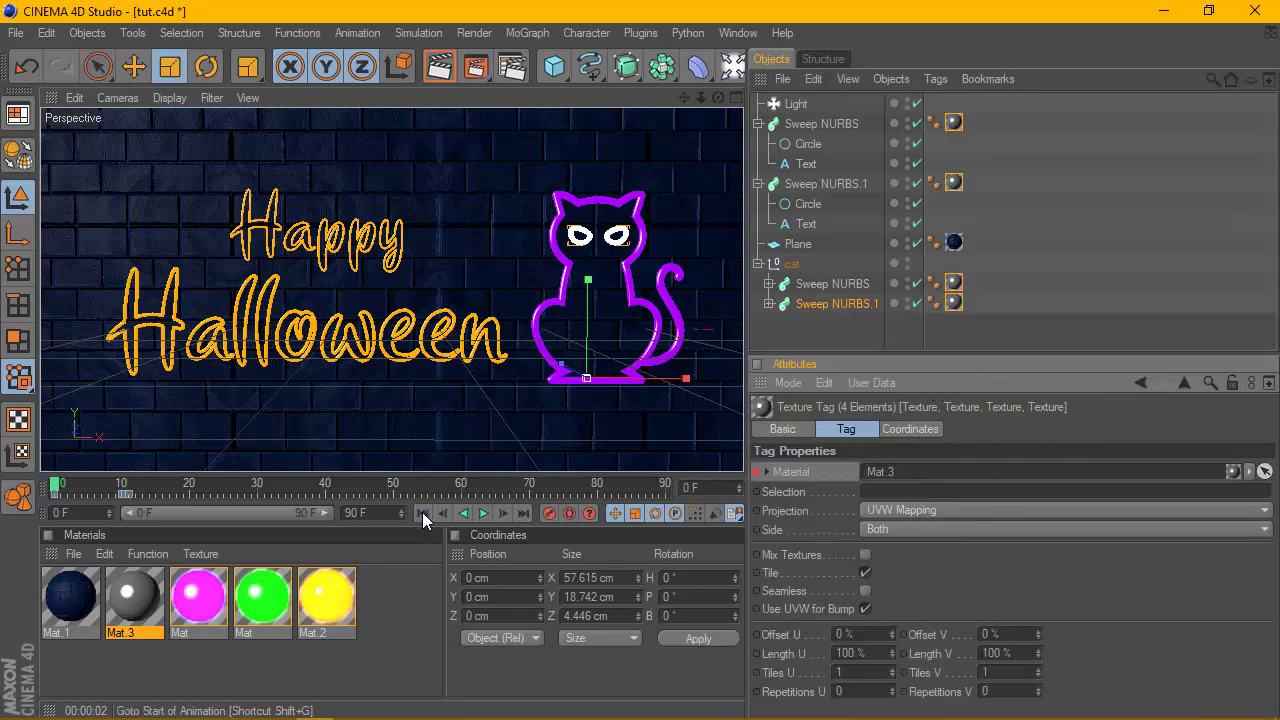
left_click(481, 512)
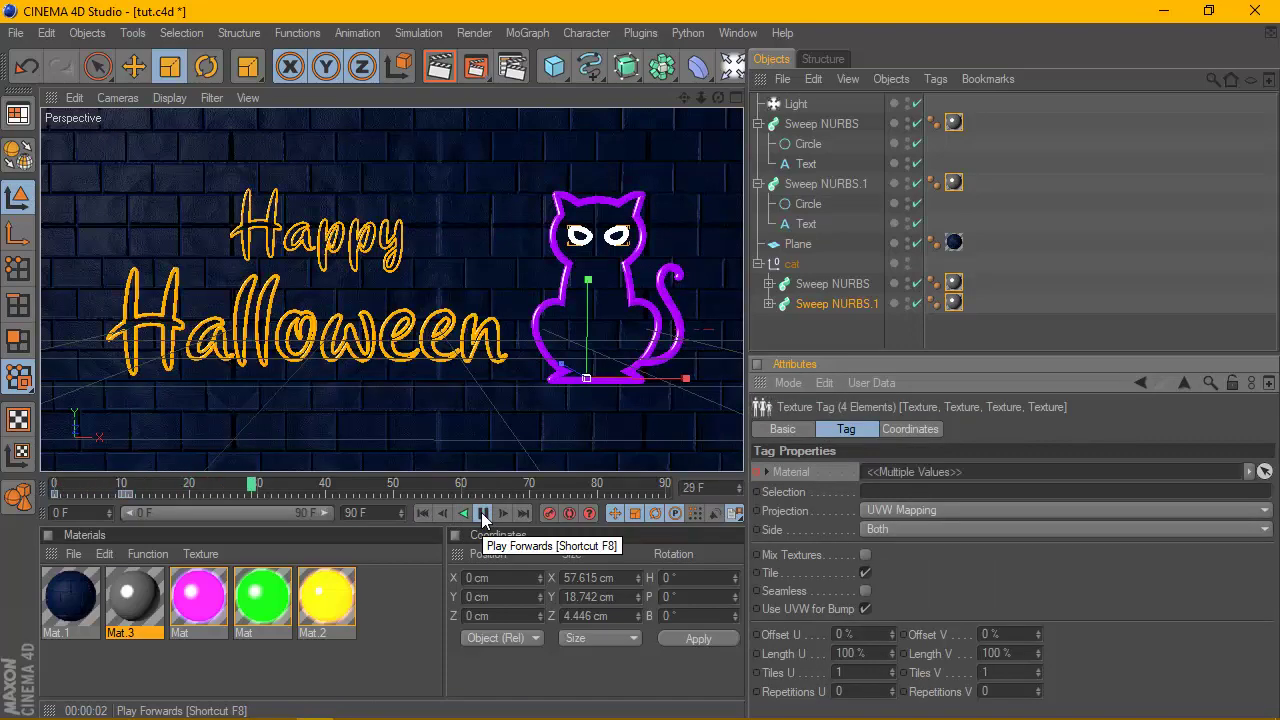
left_click(481, 512)
left_click(422, 512)
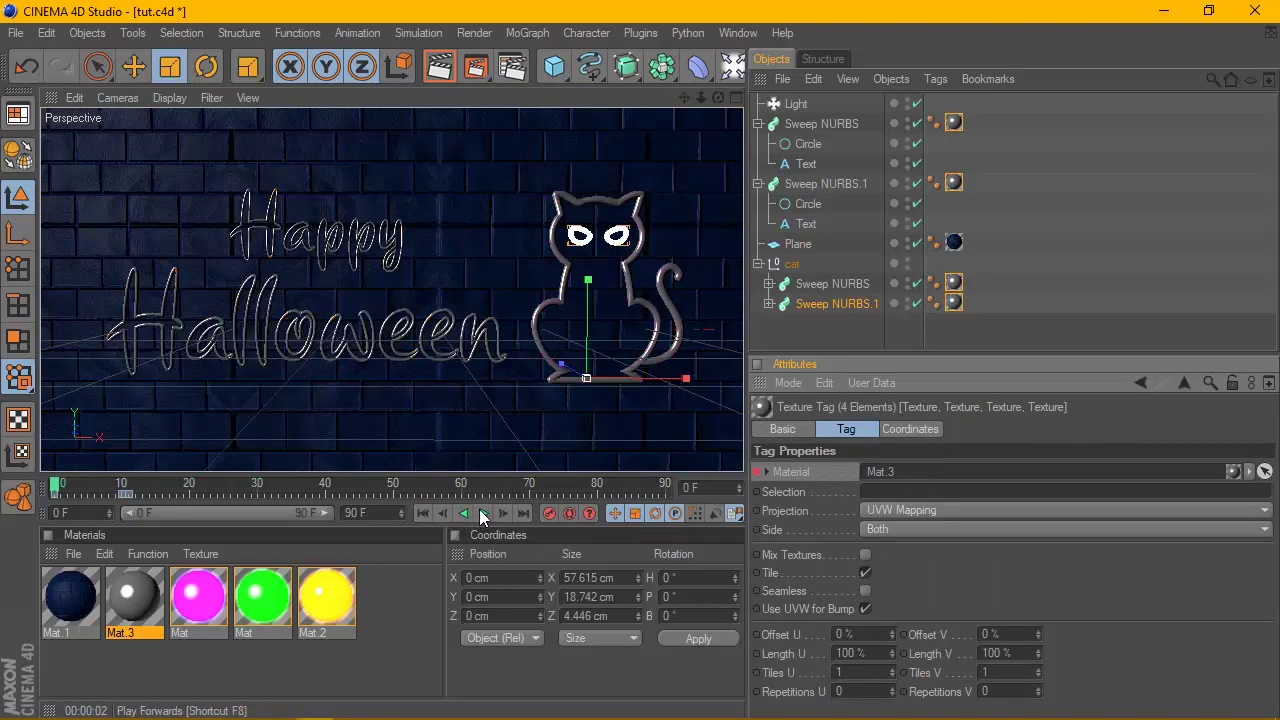
left_click(481, 512)
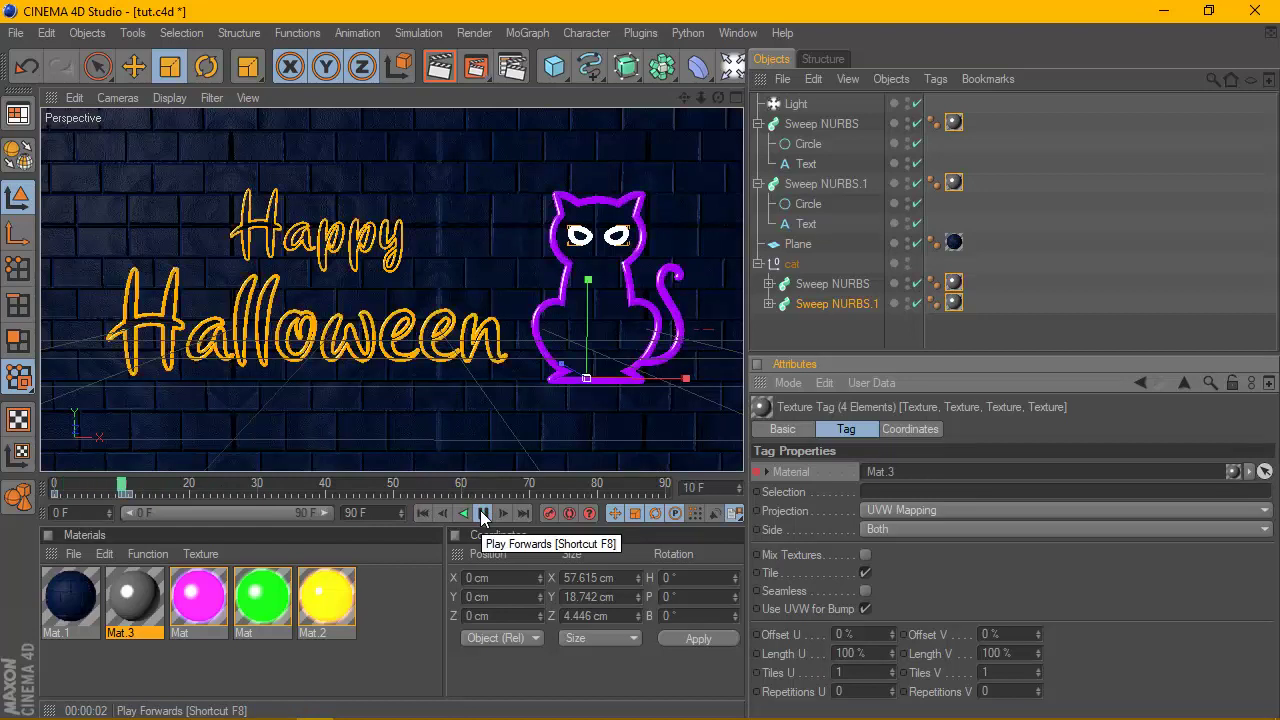
left_click(483, 514)
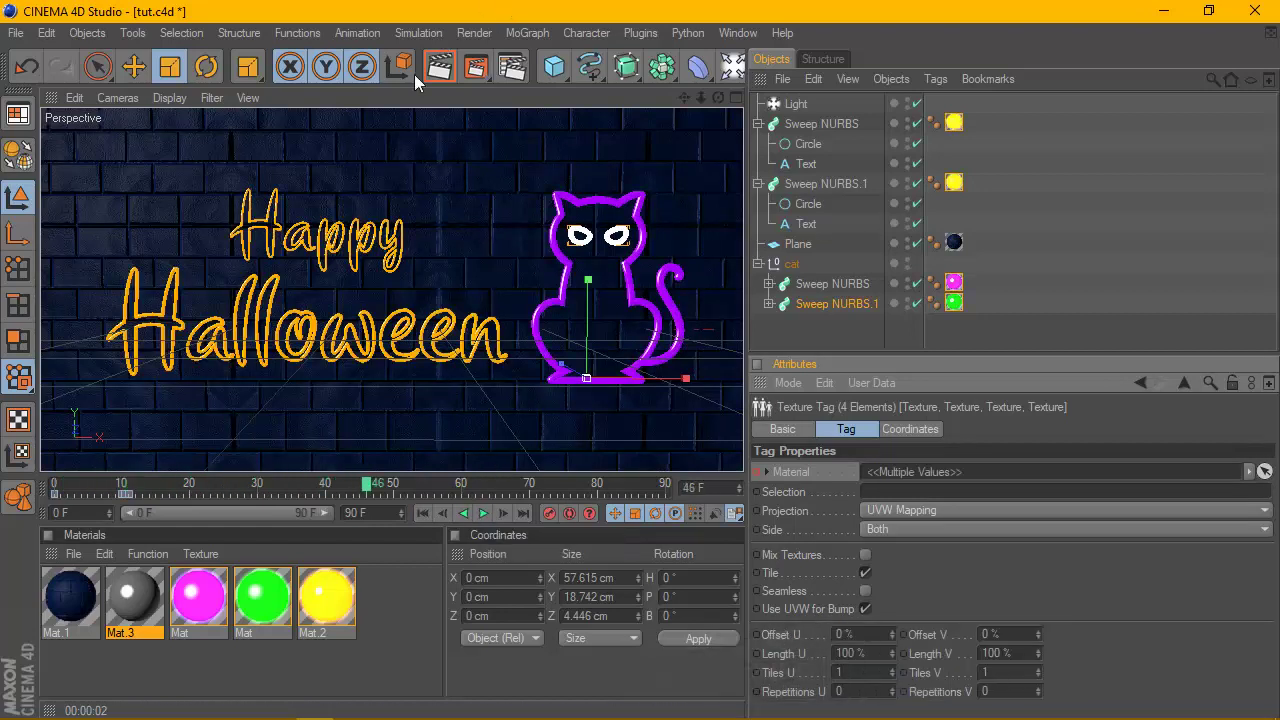
mouse_move(368, 484)
left_mouse_down()
mouse_move(103, 485)
mouse_move(137, 490)
left_mouse_up()
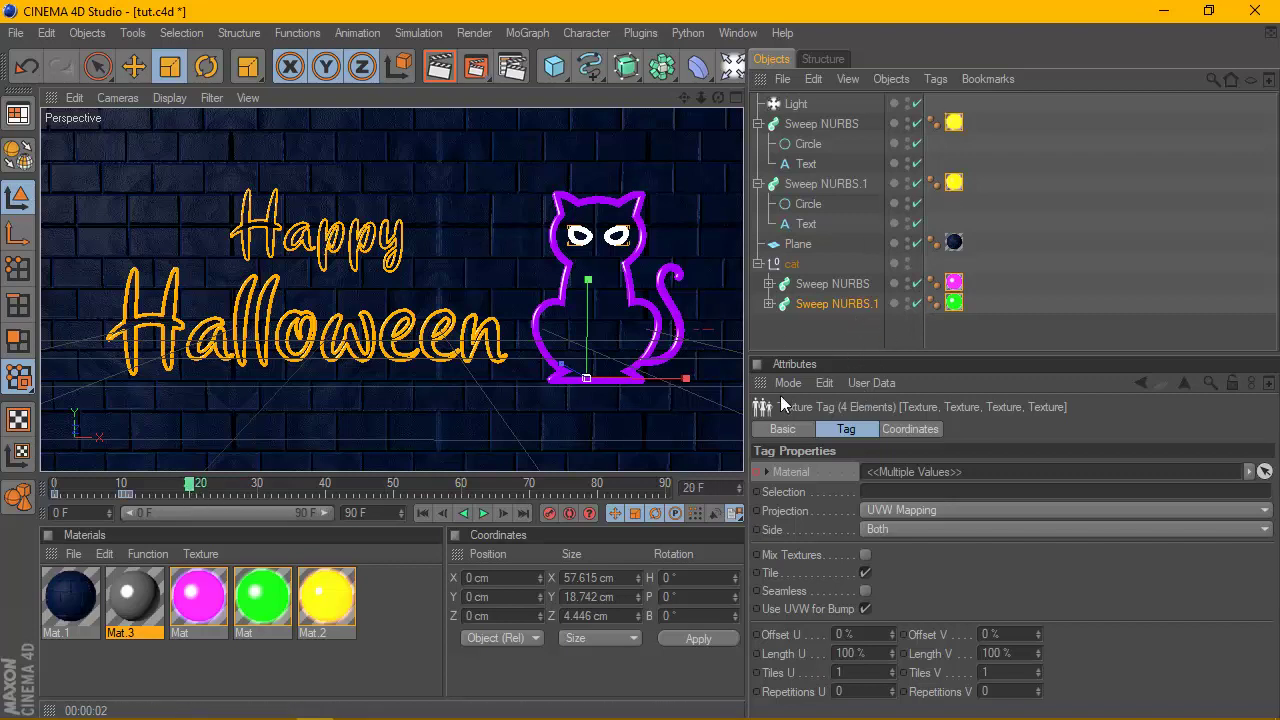
Keyframe the neon materials on all four sign tags at frame 20
left_click(953, 122)
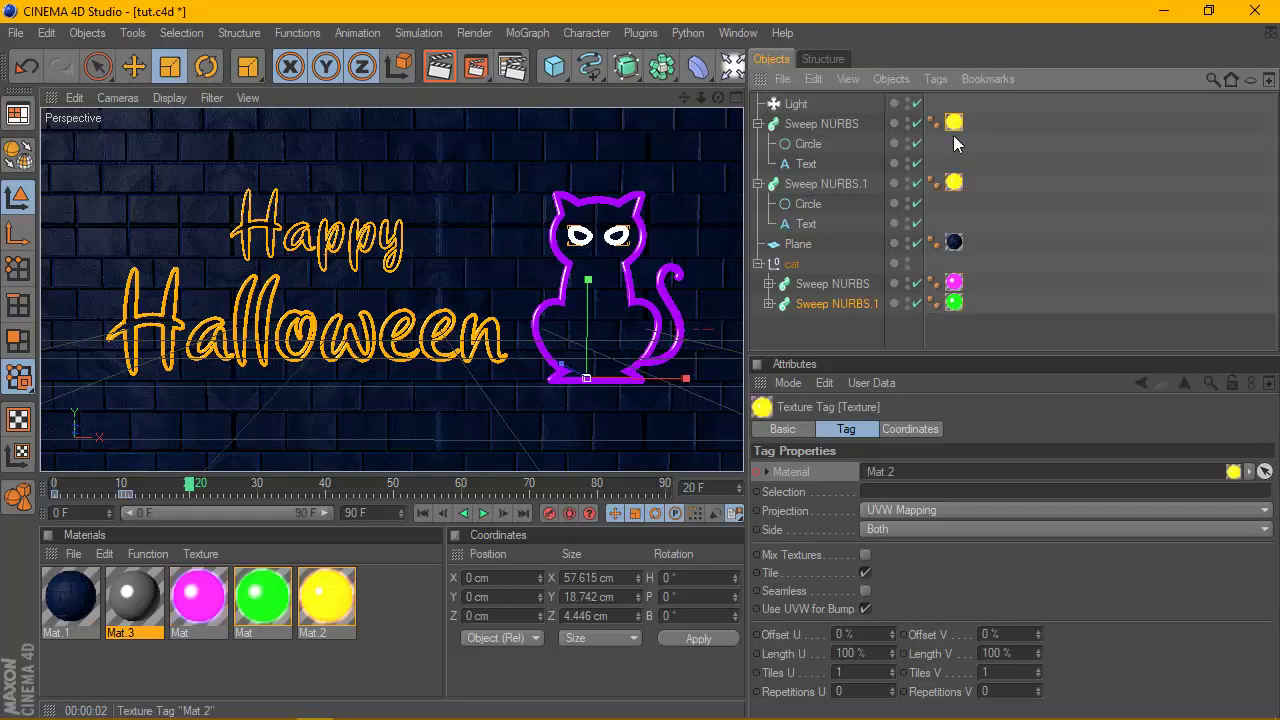
left_click(953, 182, "ctrl")
left_click(953, 283, "ctrl")
left_click(953, 303, "ctrl")
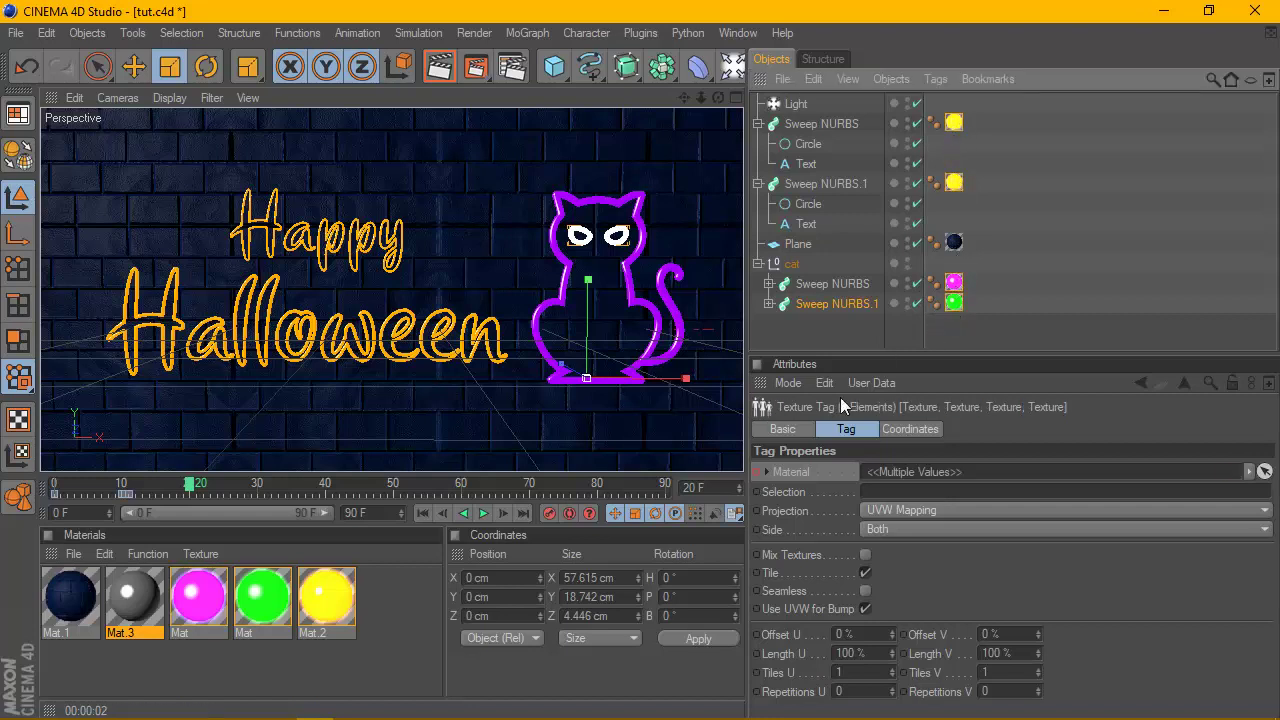
right_click(760, 474)
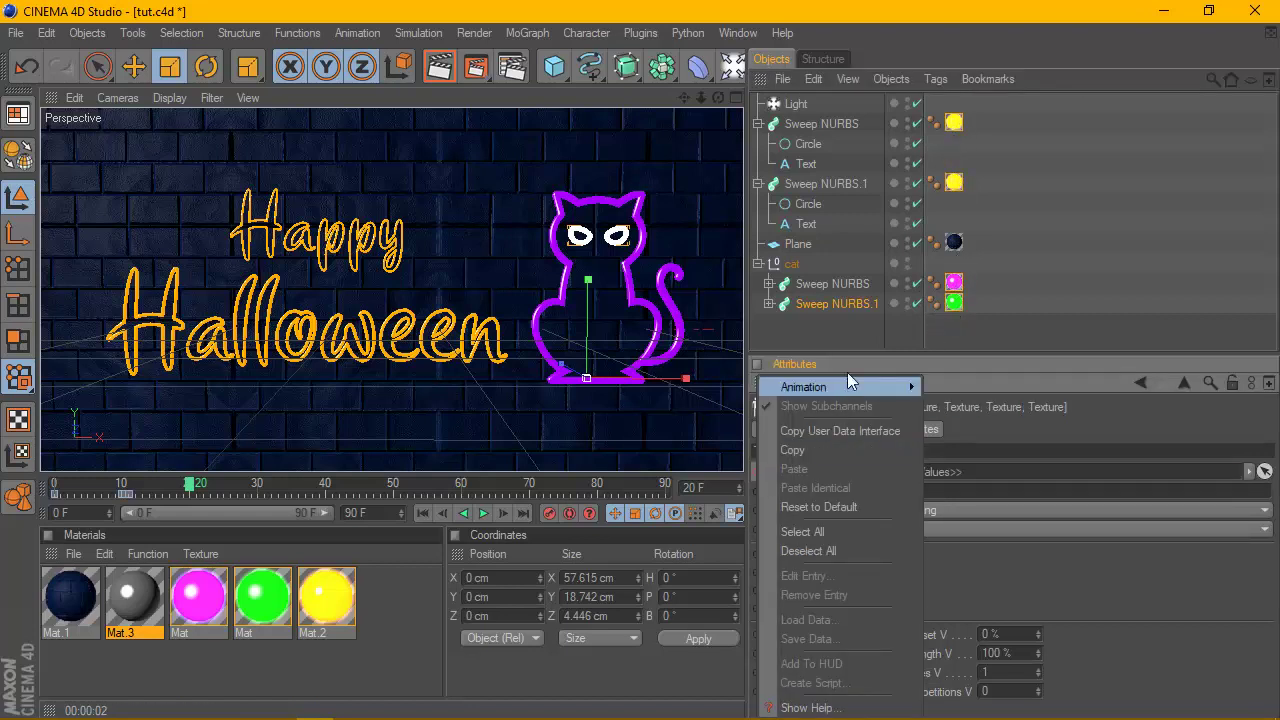
mouse_move(804, 386)
left_click(968, 386)
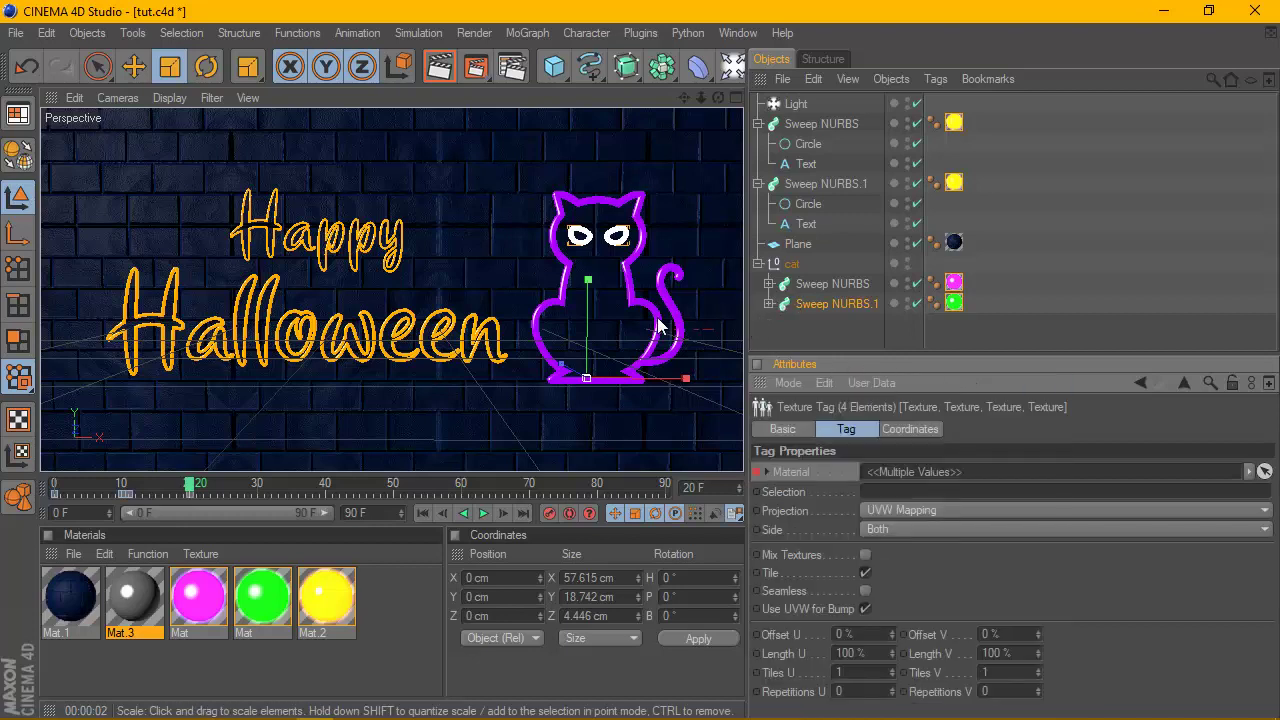
At frame 21, apply grey Mat.3 to both text sweeps and both cat sweeps
left_click(505, 513)
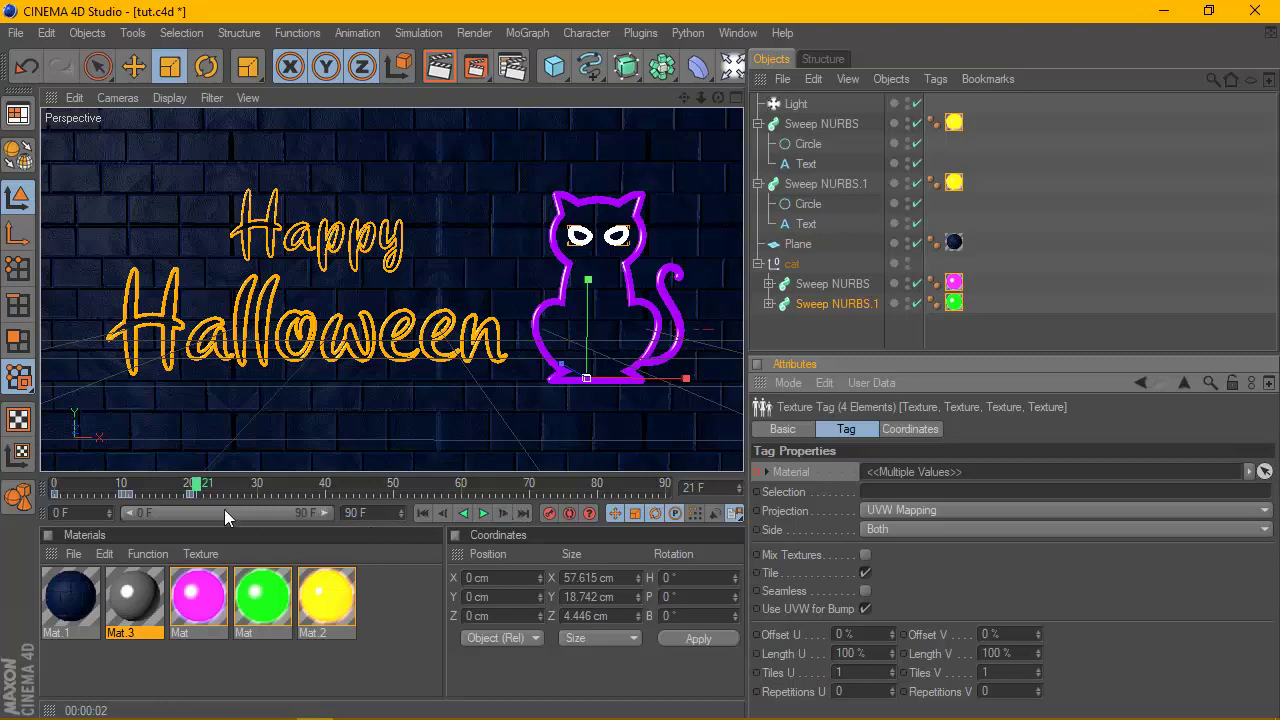
mouse_move(155, 590)
left_mouse_down()
mouse_move(951, 86)
mouse_move(953, 122)
left_mouse_up()
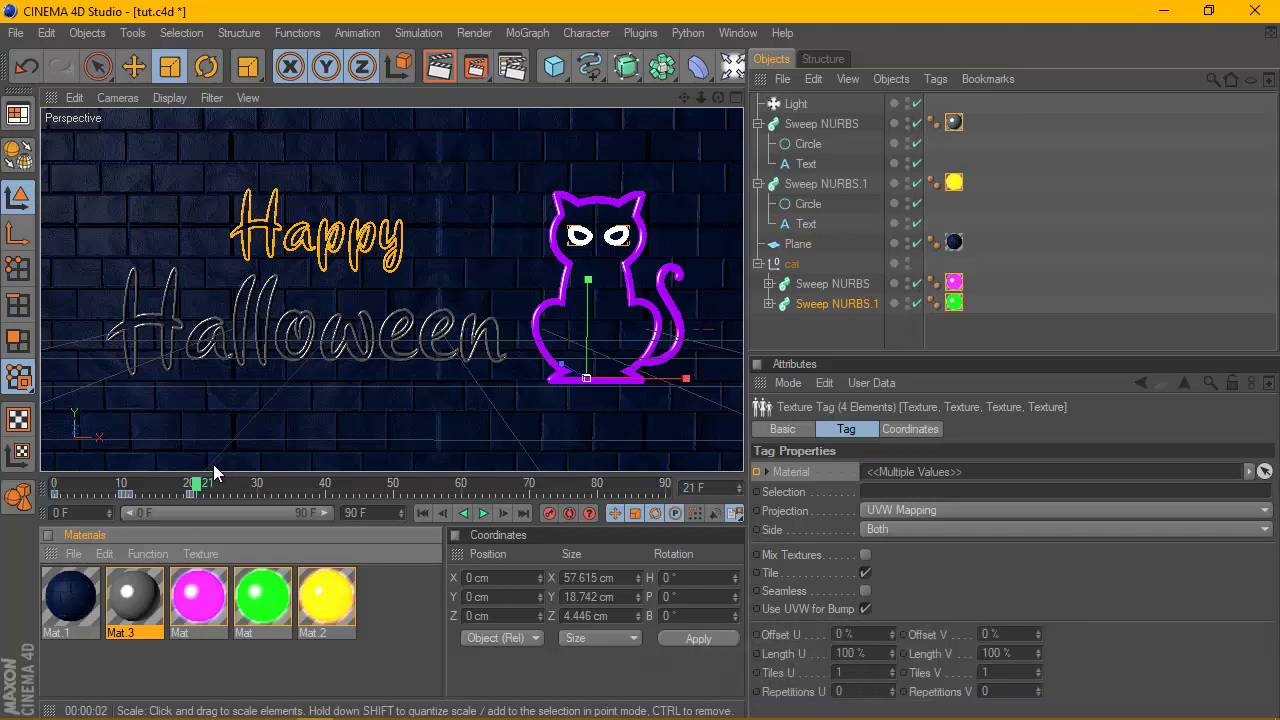
left_click_drag(135, 598, 958, 184)
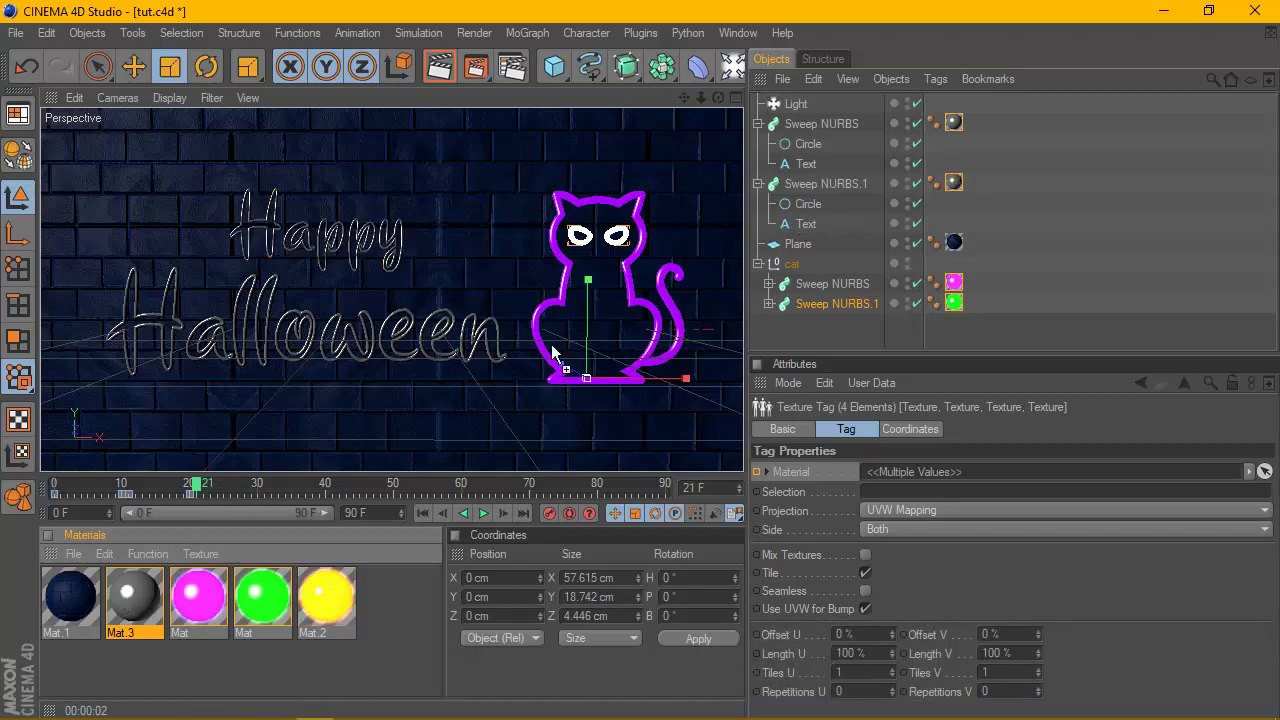
left_click_drag(135, 598, 954, 283)
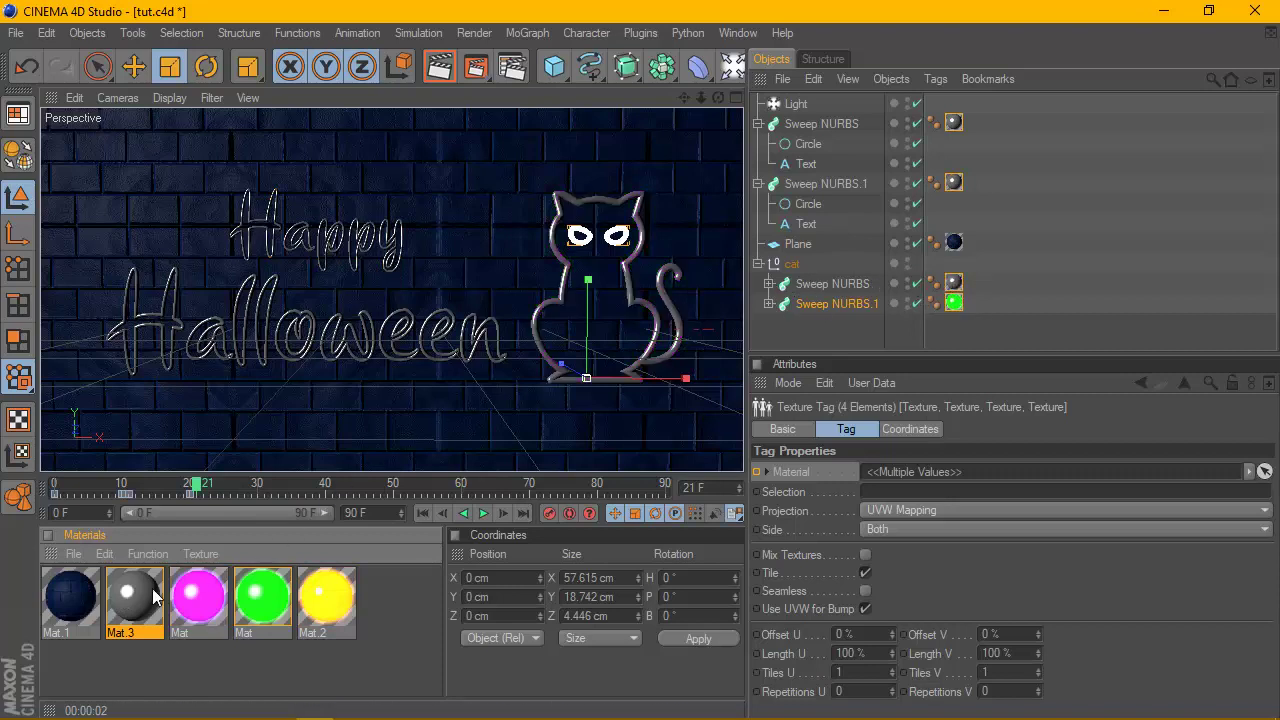
left_click_drag(155, 597, 960, 307)
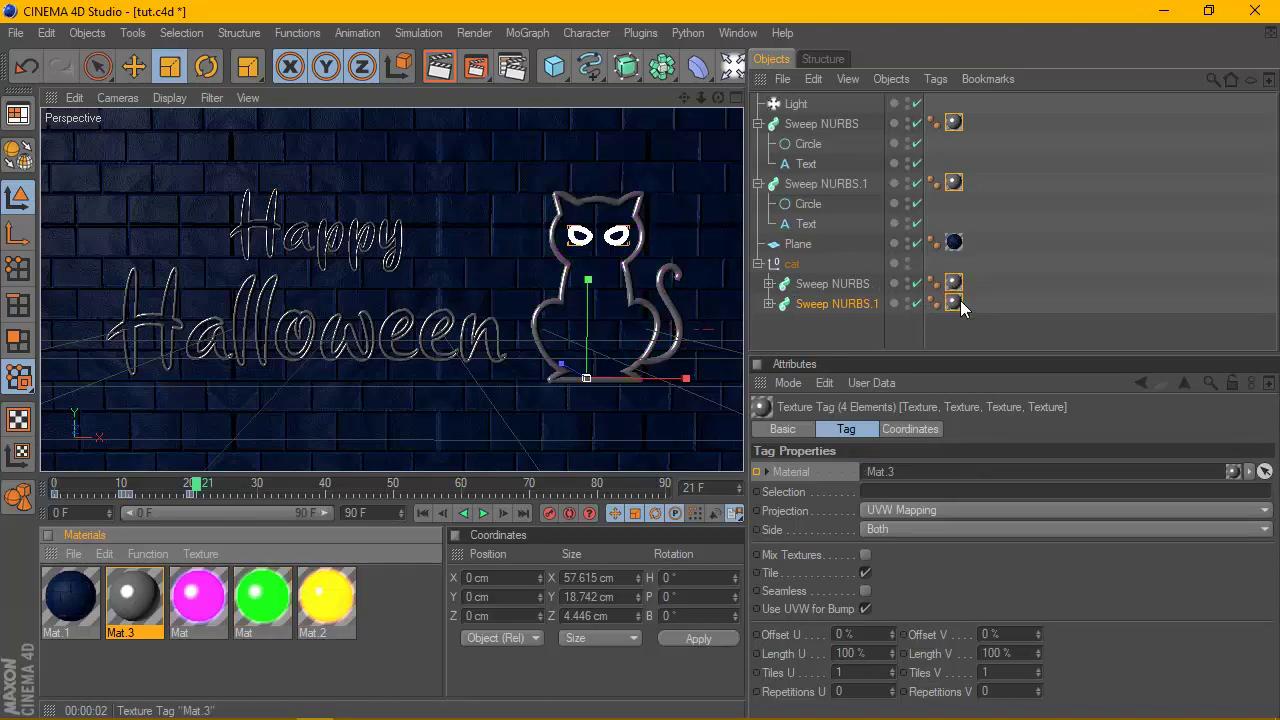
Keyframe the grey Mat.3 material on all four tags at frame 21
left_click(956, 124)
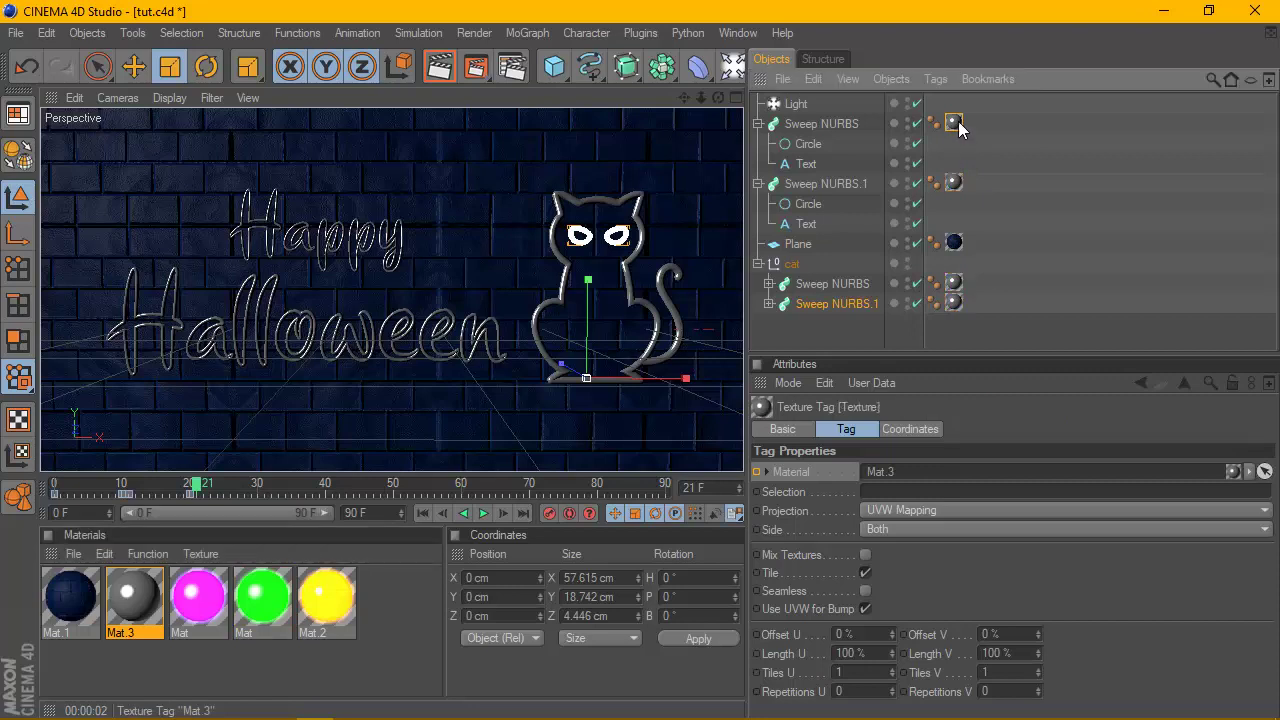
left_click(953, 183, "ctrl")
left_click(953, 283, "ctrl")
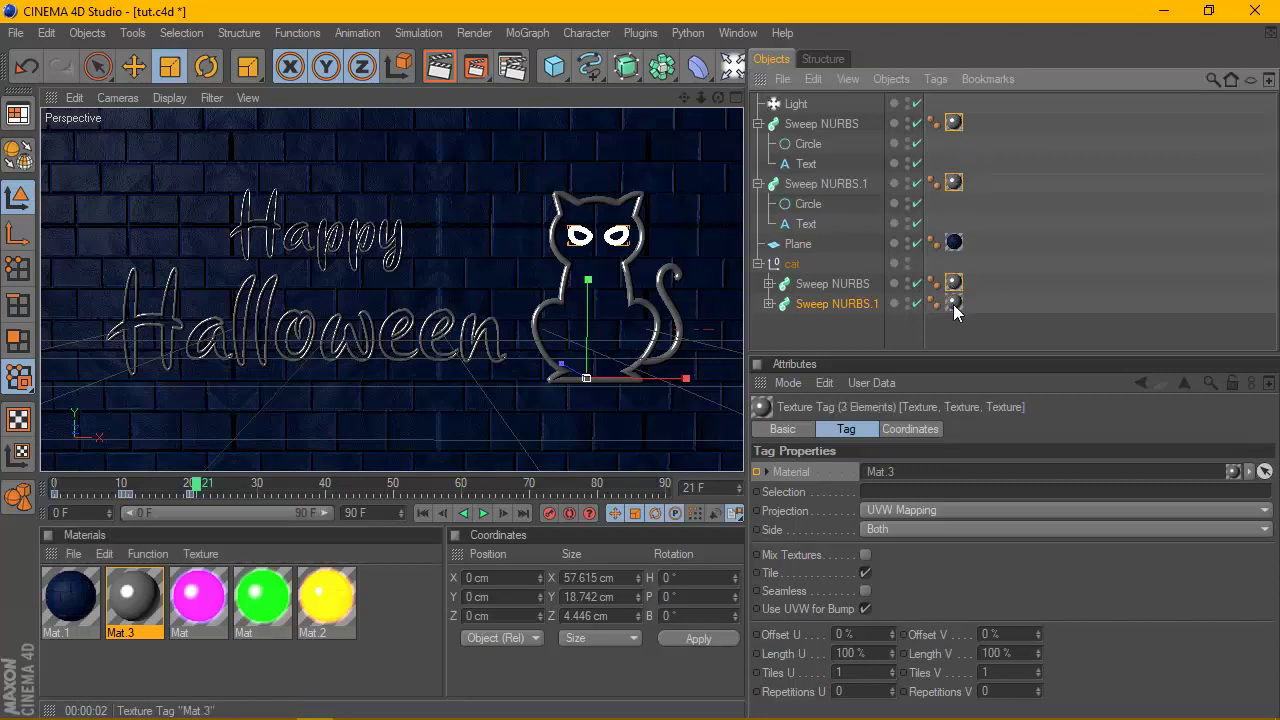
left_click(953, 303, "ctrl")
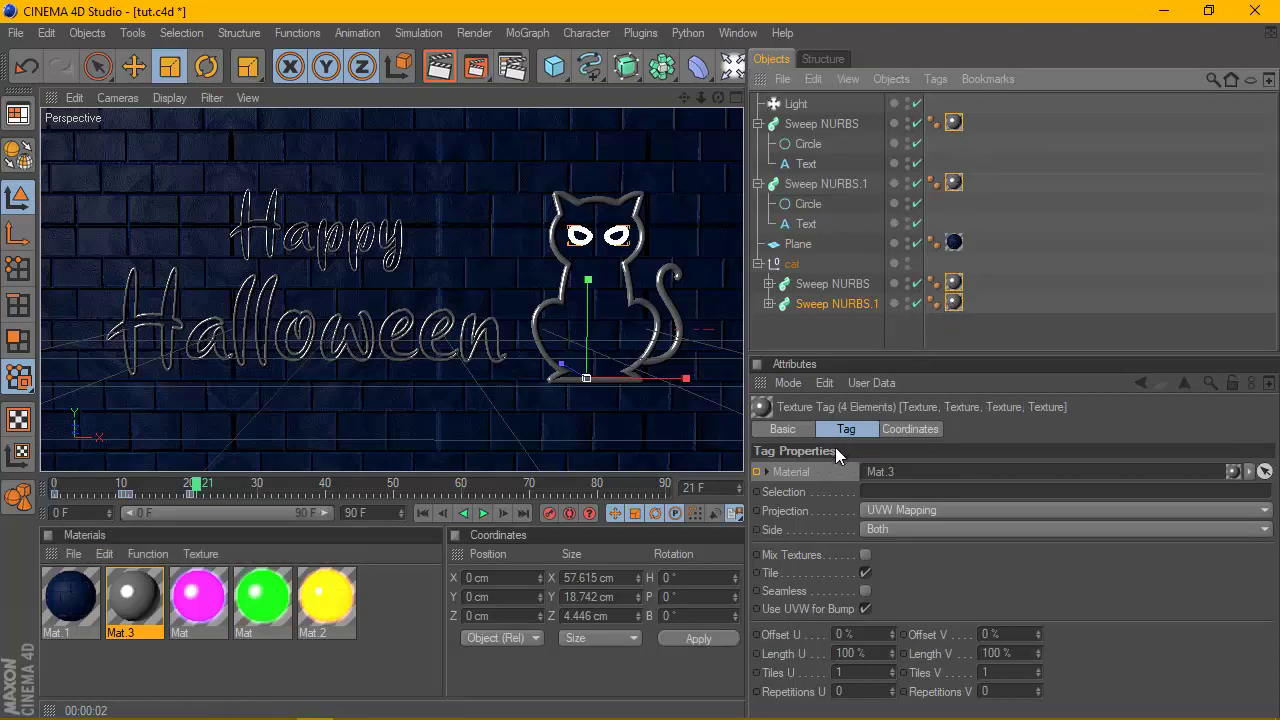
right_click(757, 471)
mouse_move(845, 387)
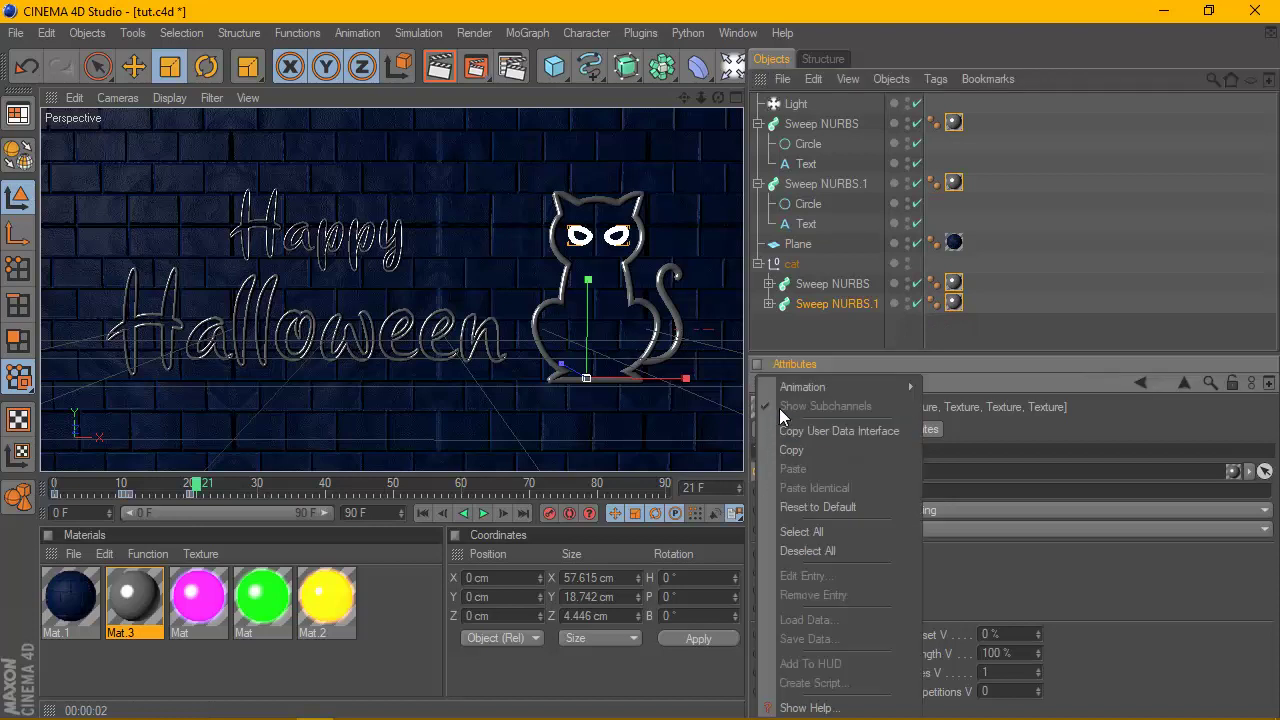
left_click(973, 386)
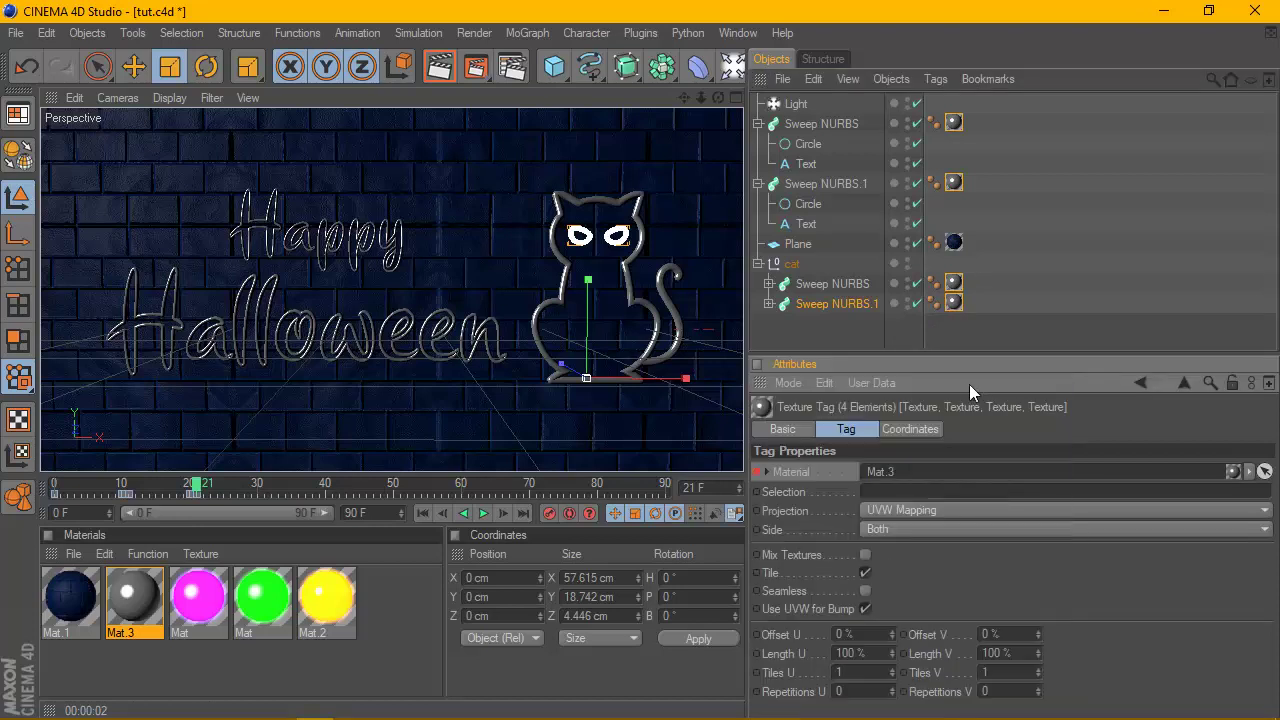
Play back the flicker animation a few times, then stop and go to frame 30
left_click(420, 512)
left_click(485, 511)
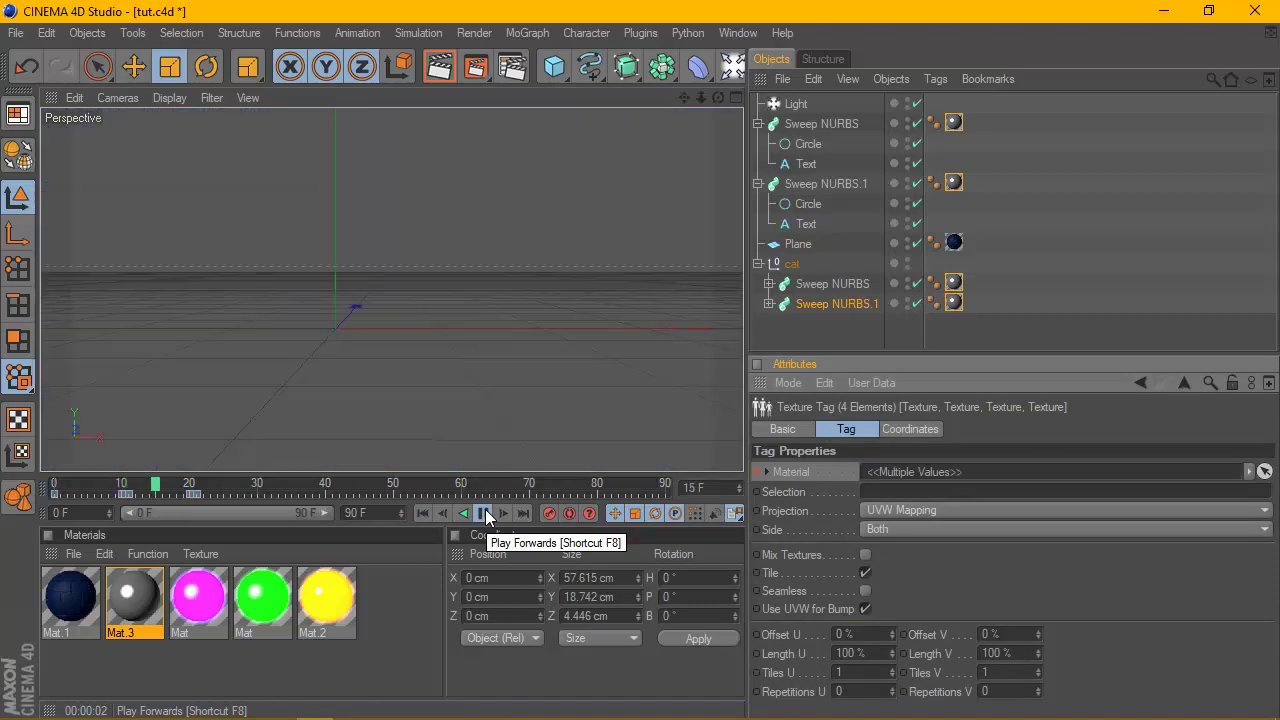
left_click(485, 512)
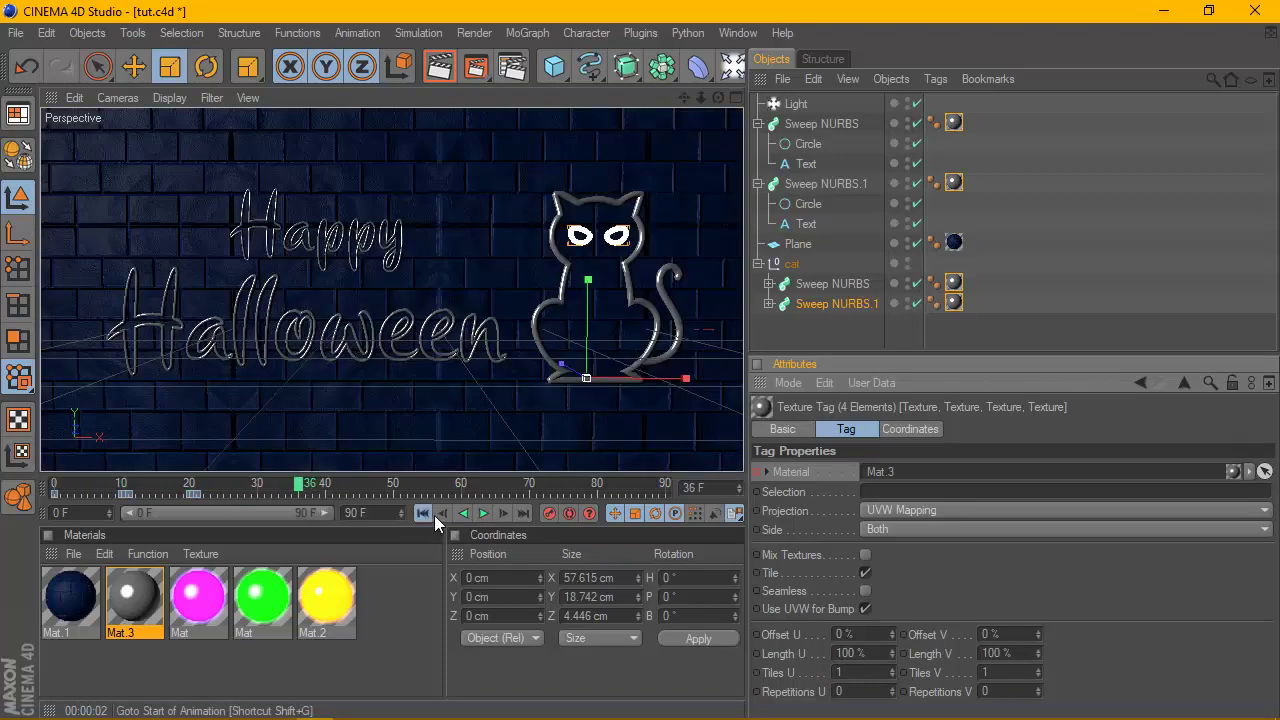
left_click(422, 512)
left_click(483, 512)
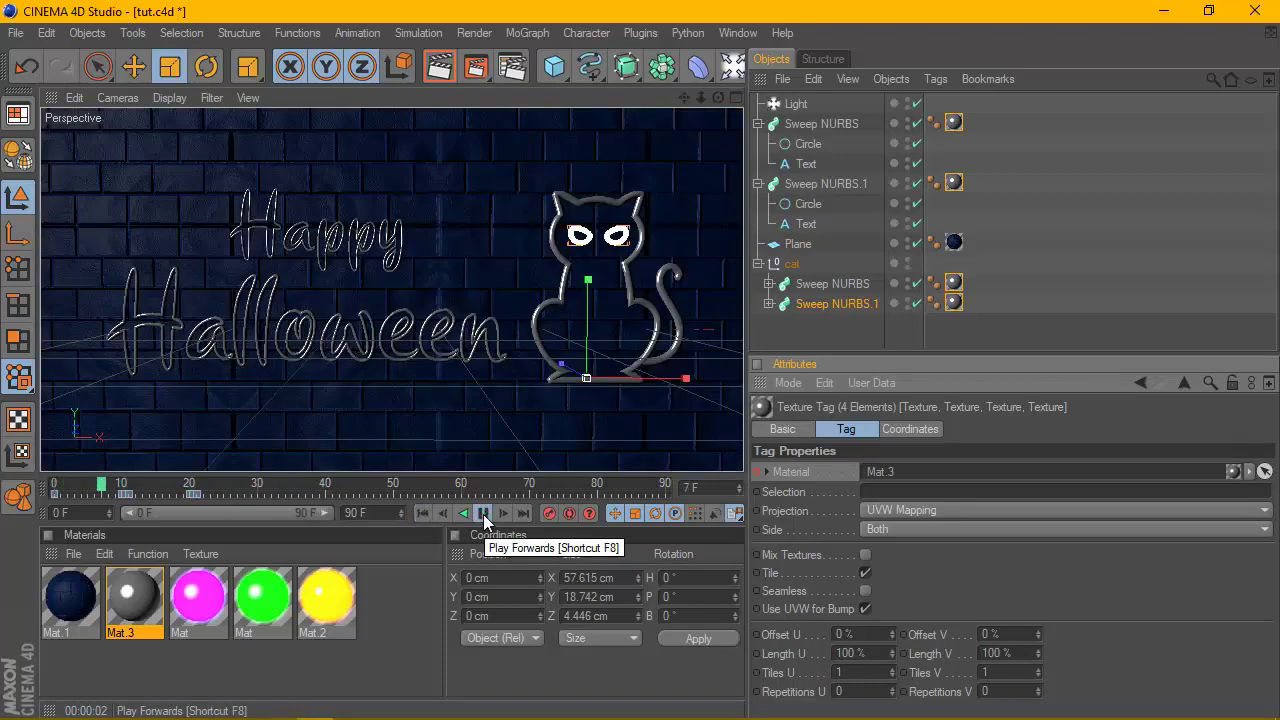
left_click(483, 513)
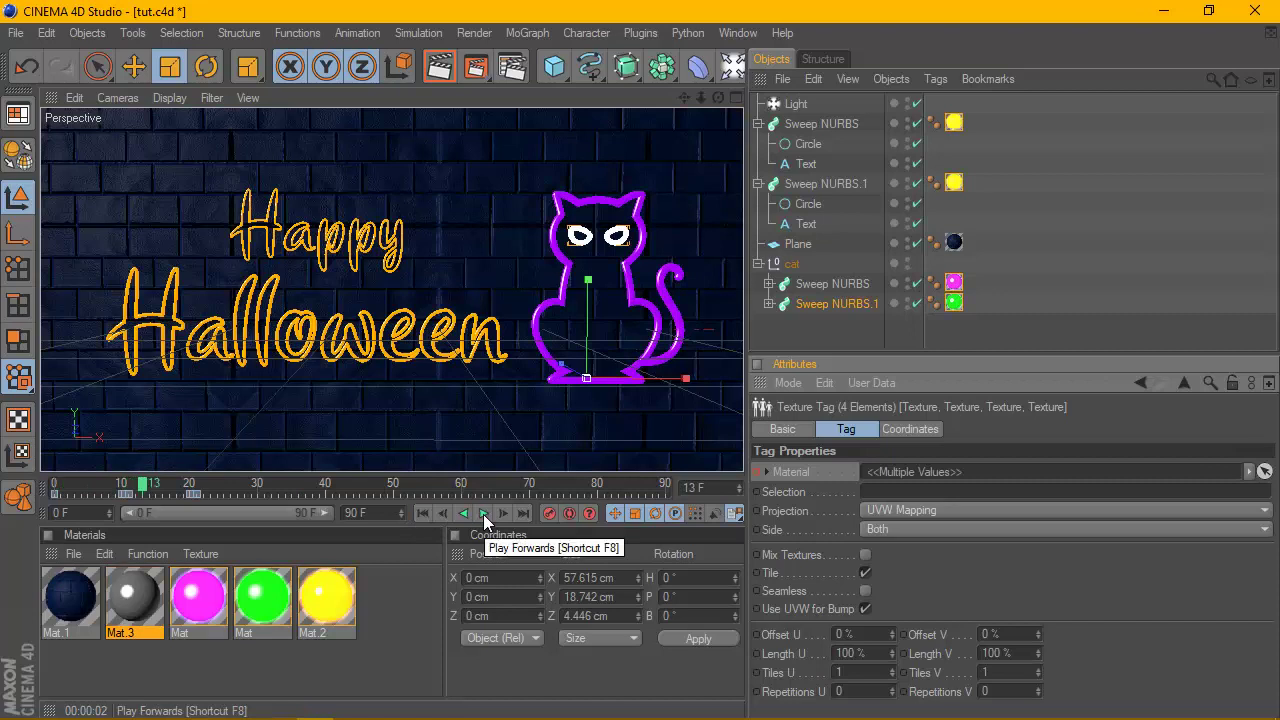
left_click(483, 513)
left_click(483, 513)
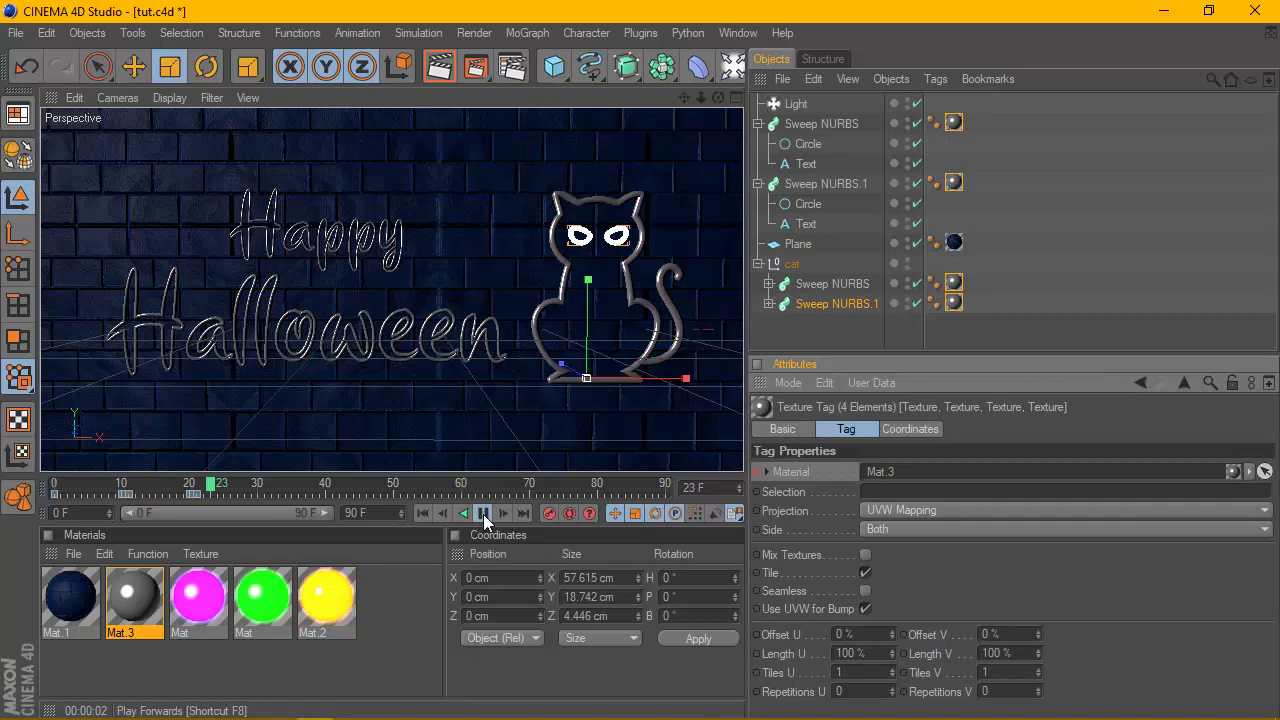
left_click(484, 514)
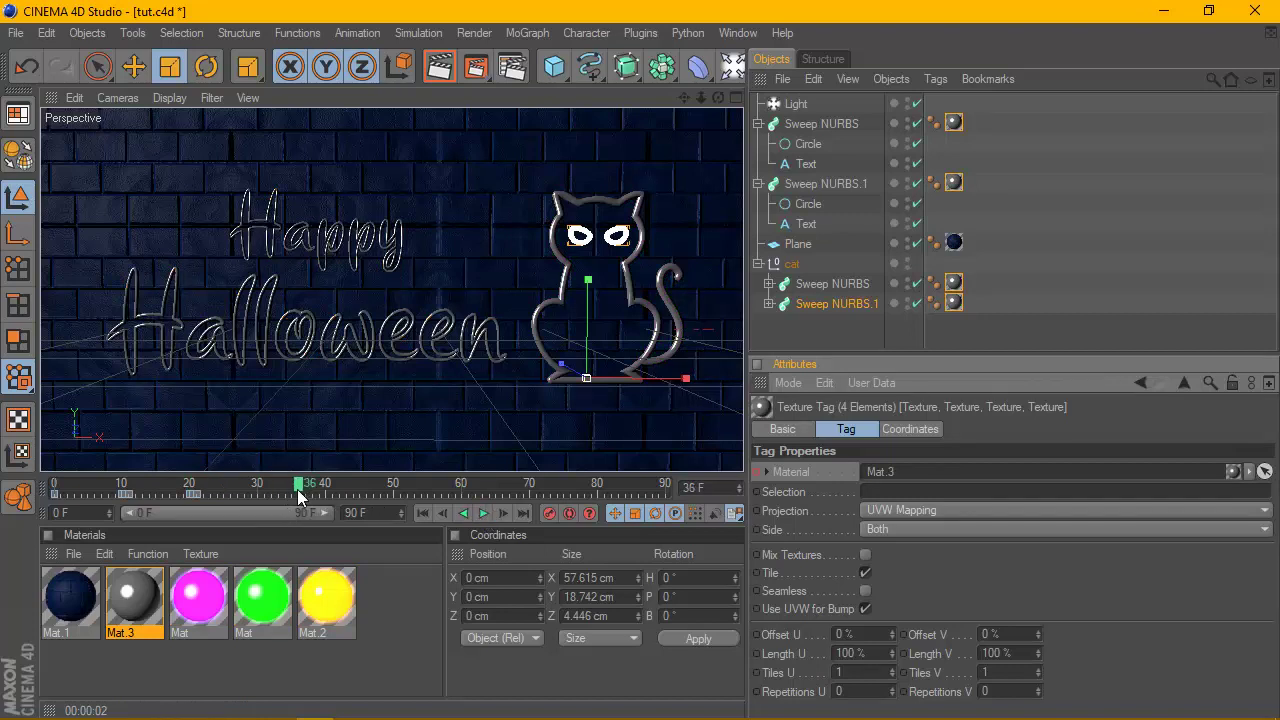
left_click(261, 489)
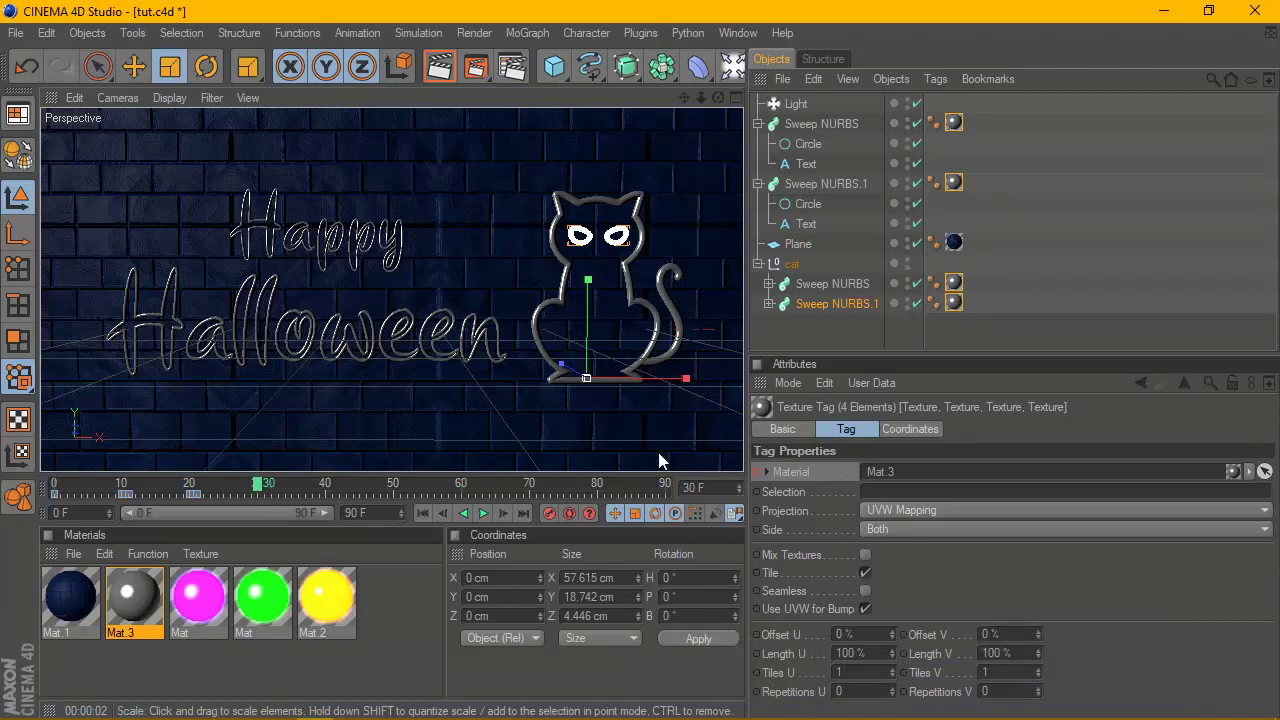
Keyframe the grey material at frame 30 and step to frame 31
right_click(754, 472)
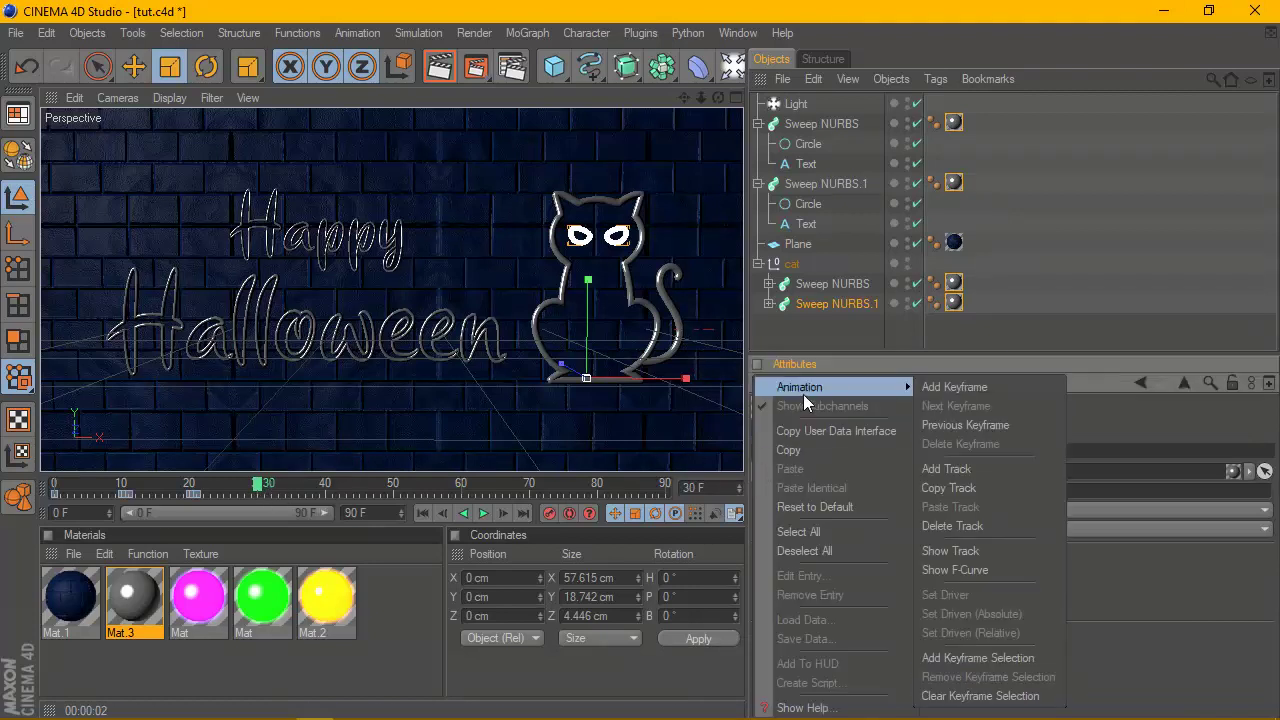
left_click(932, 389)
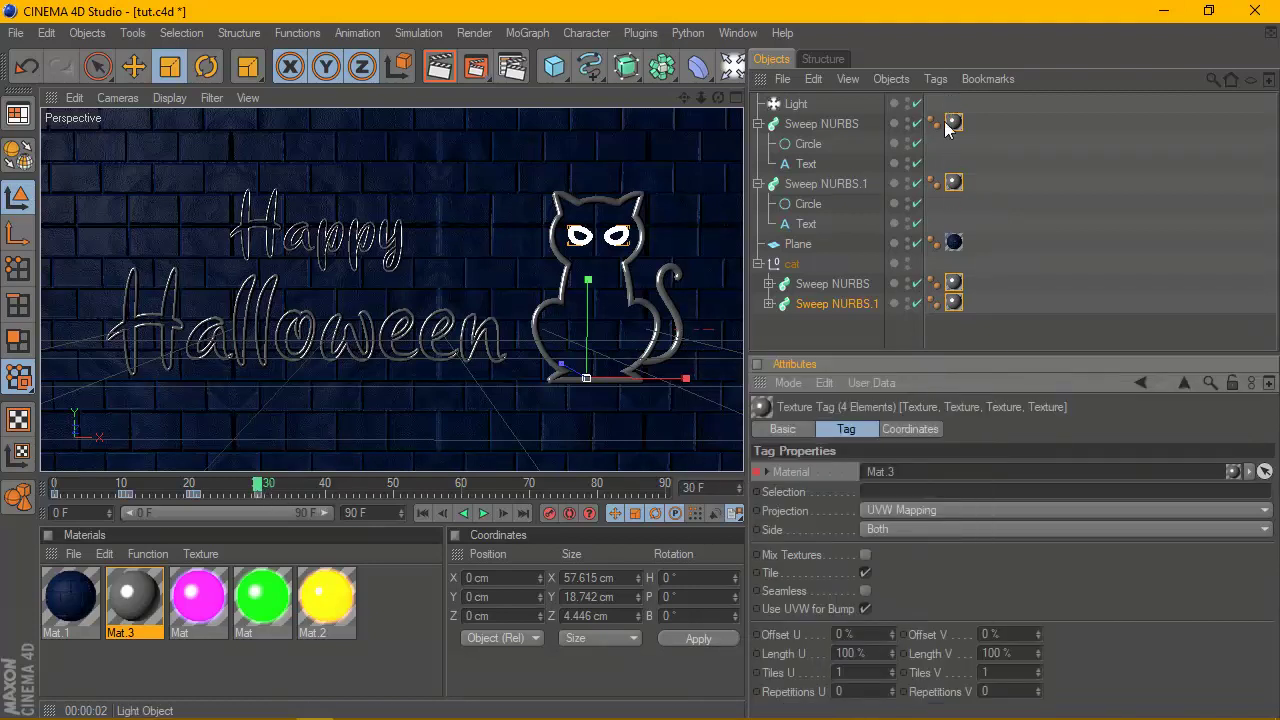
left_click(501, 514)
left_click(276, 612)
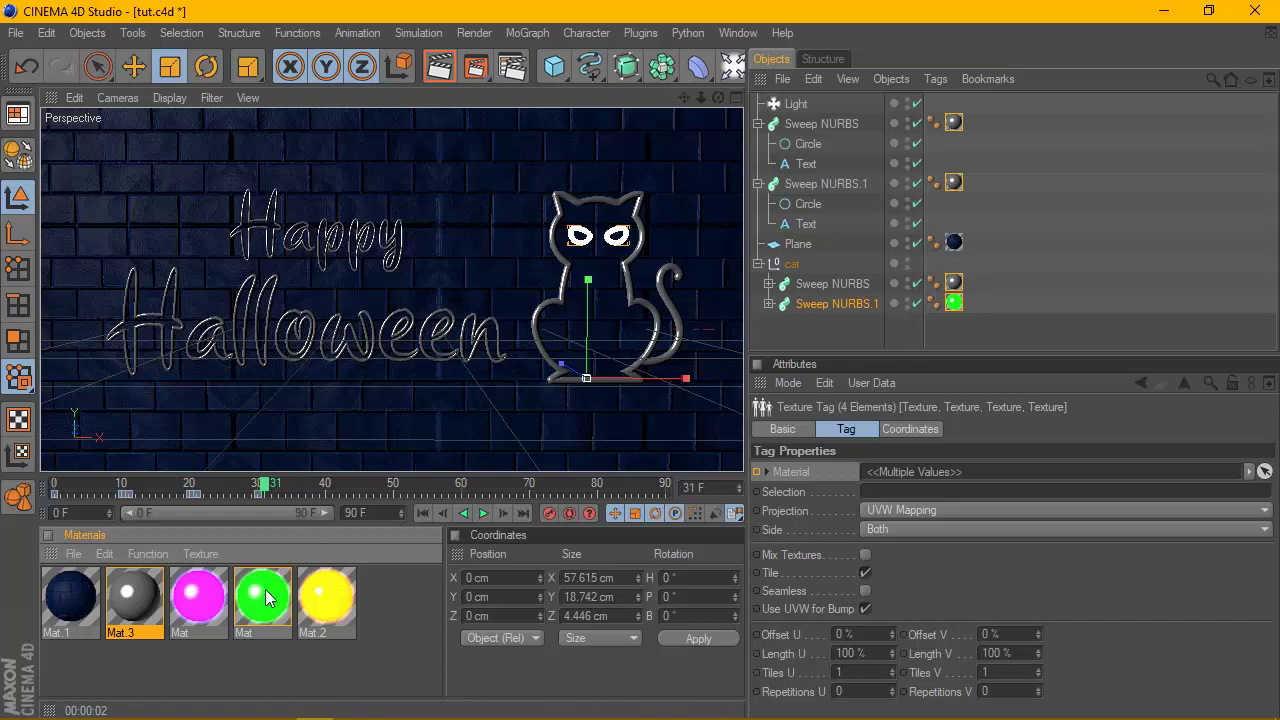
Give the cat its magenta and green and the text yellow, keyframed at frame 31
left_click_drag(198, 598, 953, 282)
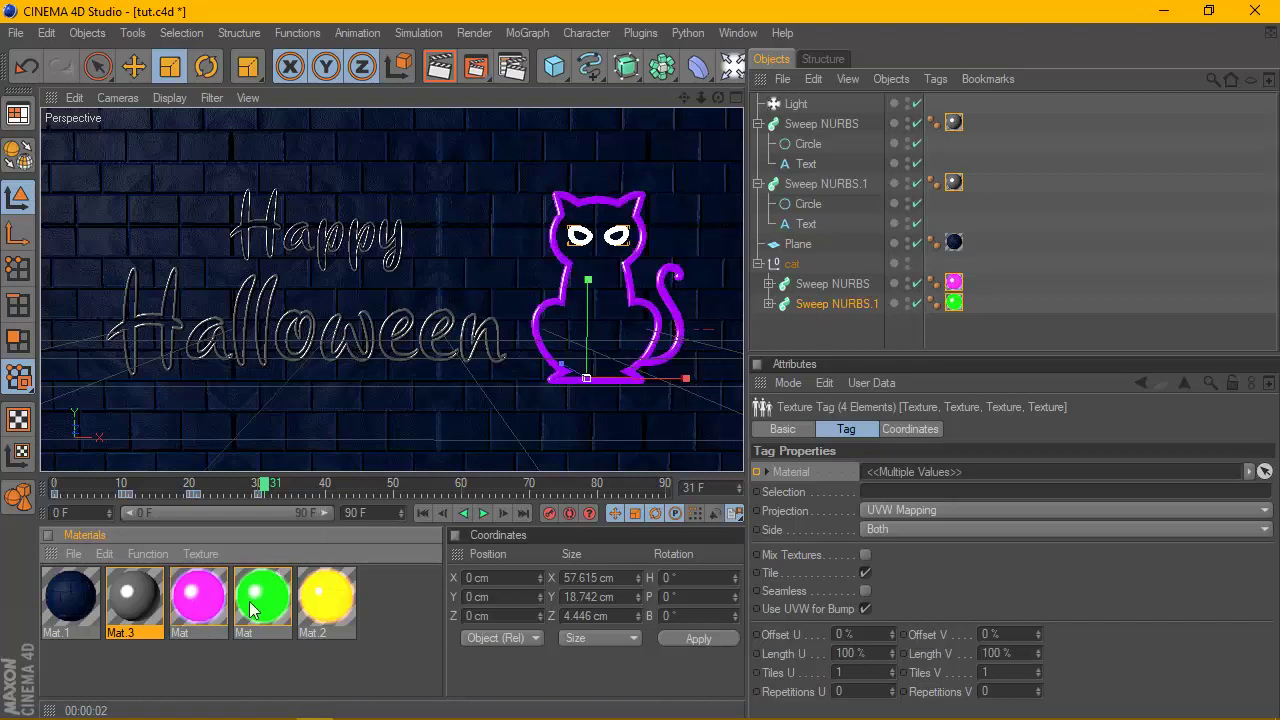
left_click_drag(320, 600, 958, 122)
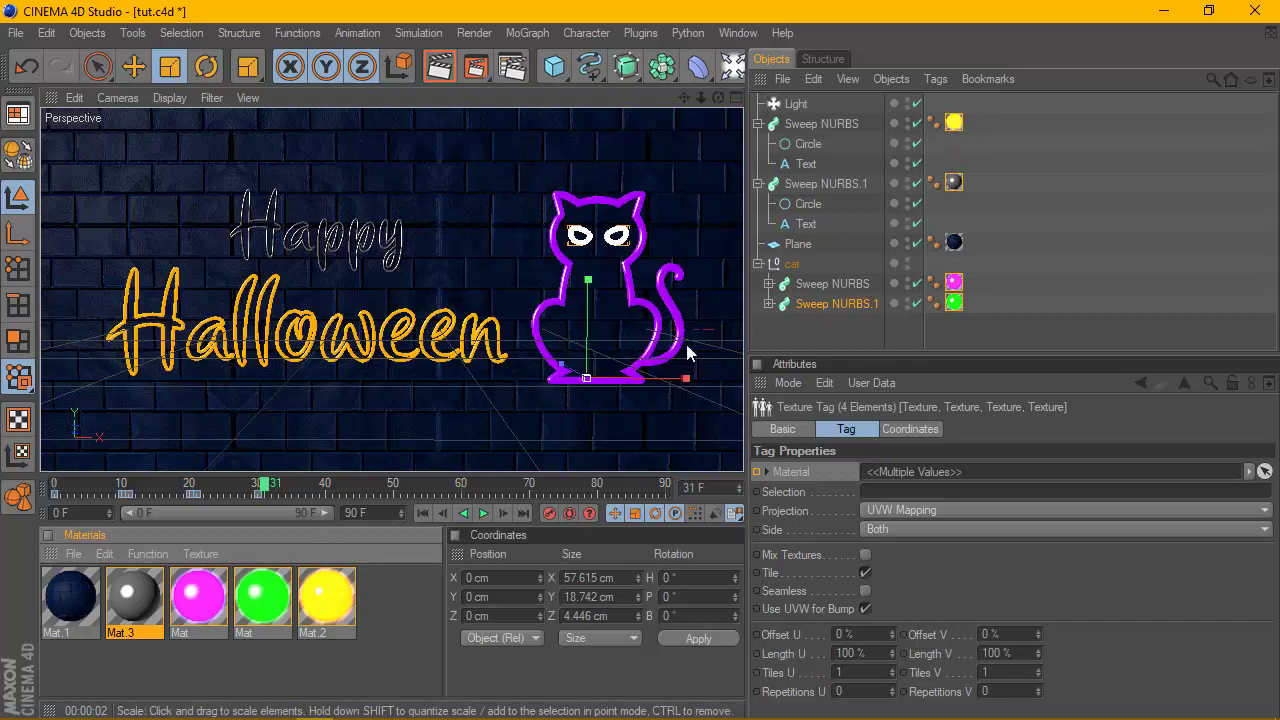
mouse_move(330, 598)
left_mouse_down()
mouse_move(960, 185)
mouse_move(958, 320)
left_mouse_up()
left_click(955, 184)
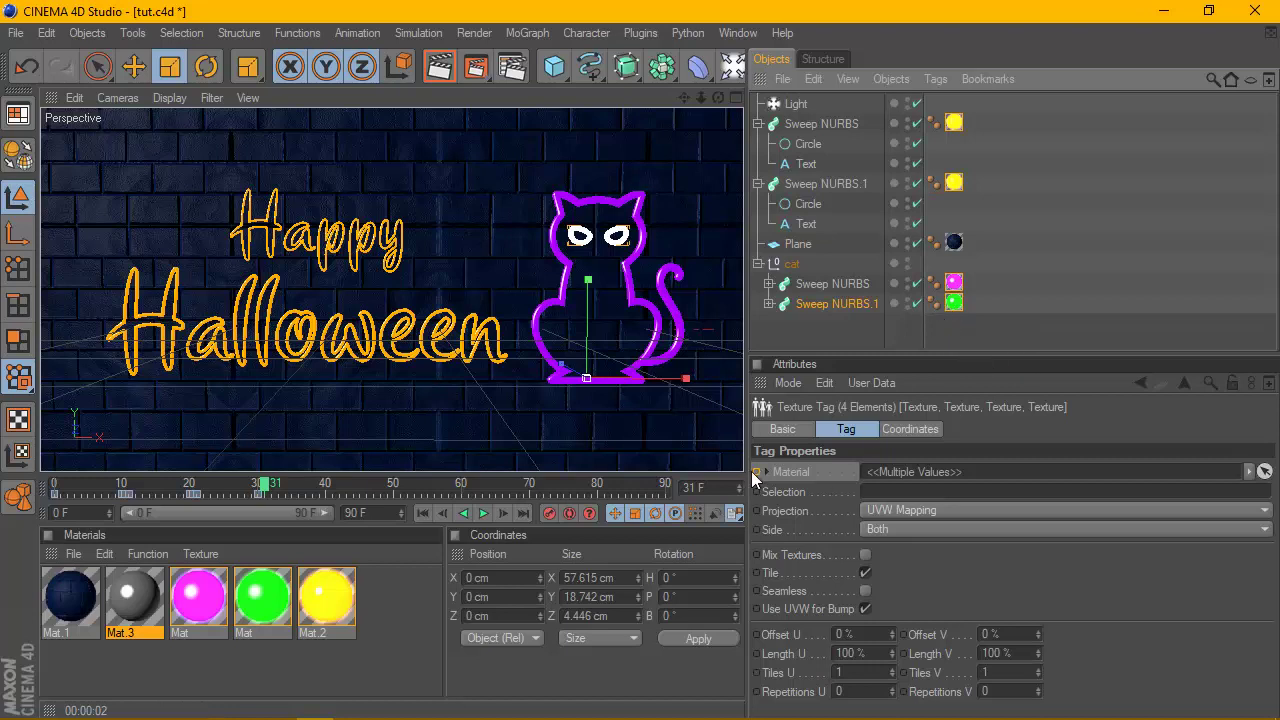
right_click(754, 471)
mouse_move(830, 387)
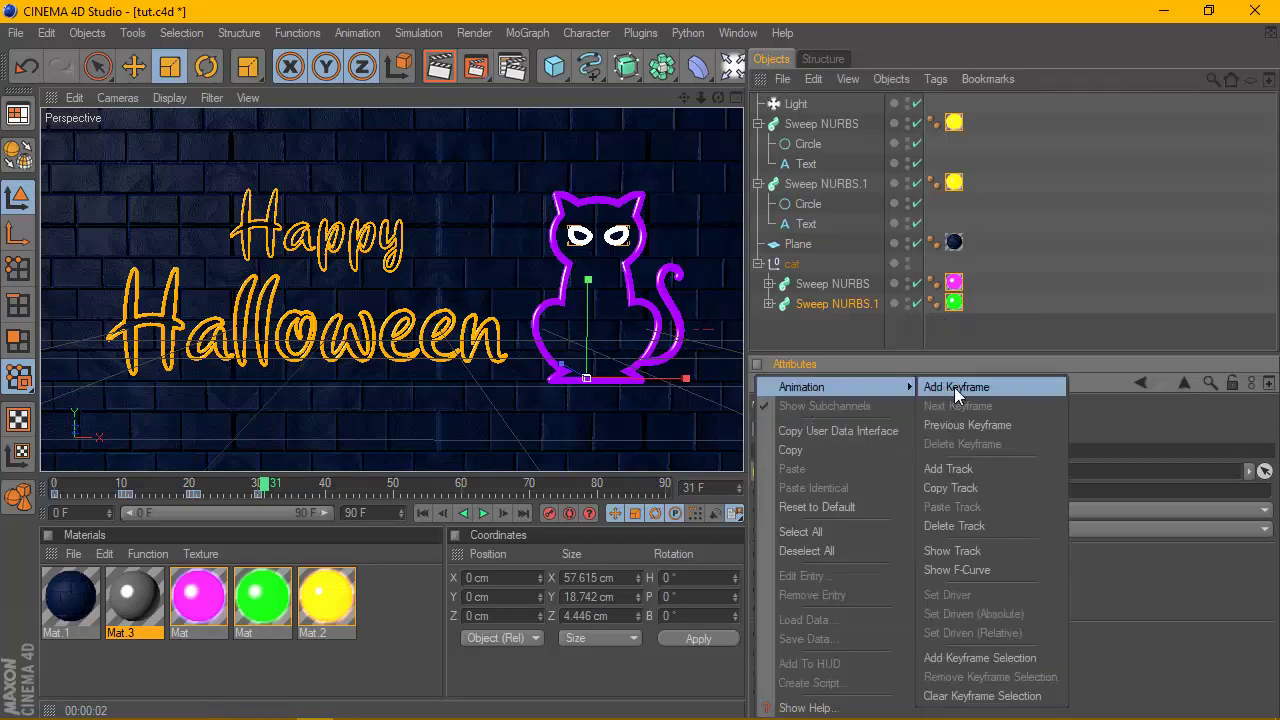
left_click(985, 387)
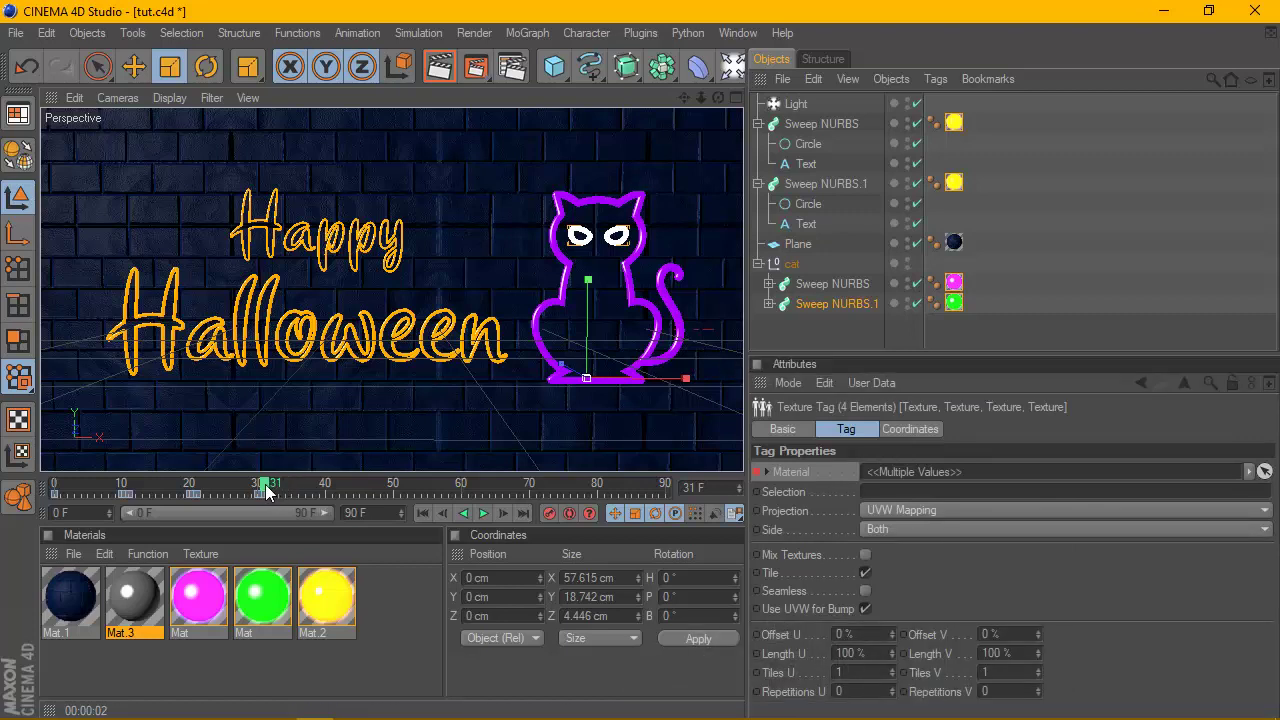
left_click(305, 488)
Keyframe the lit materials at frame 40 and step to frame 41
right_click(757, 469)
left_click(964, 383)
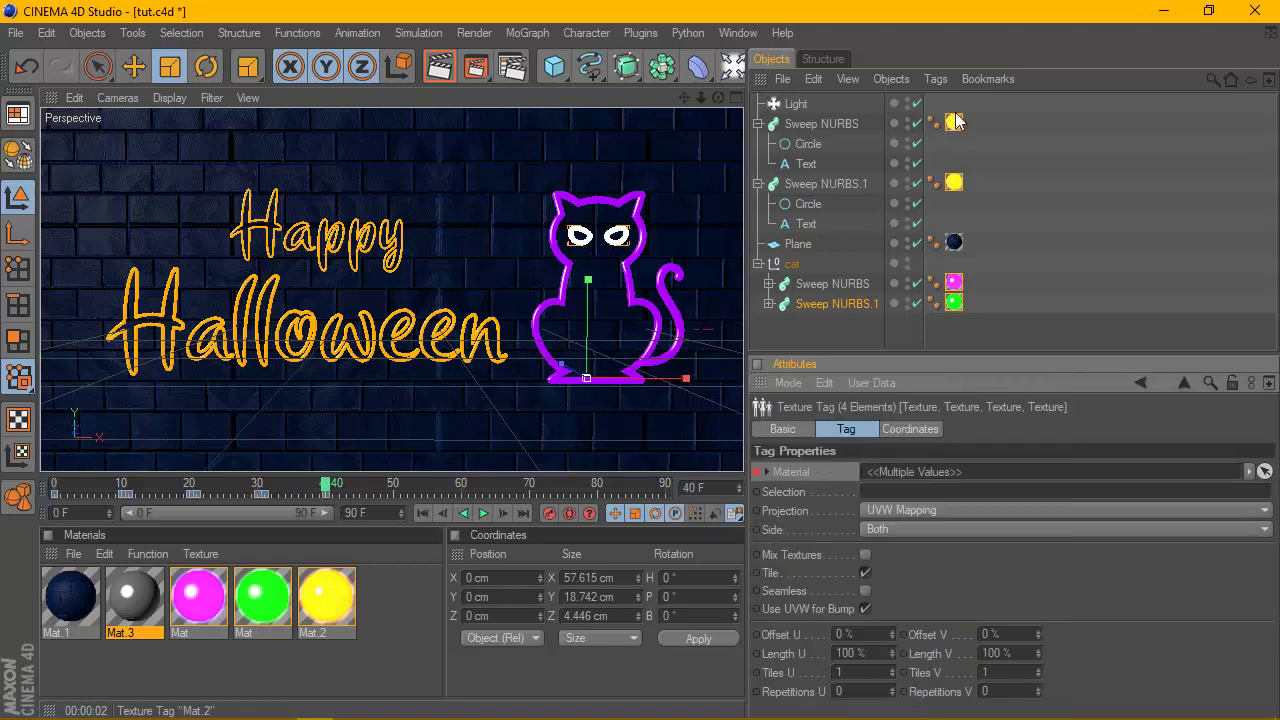
left_click(503, 513)
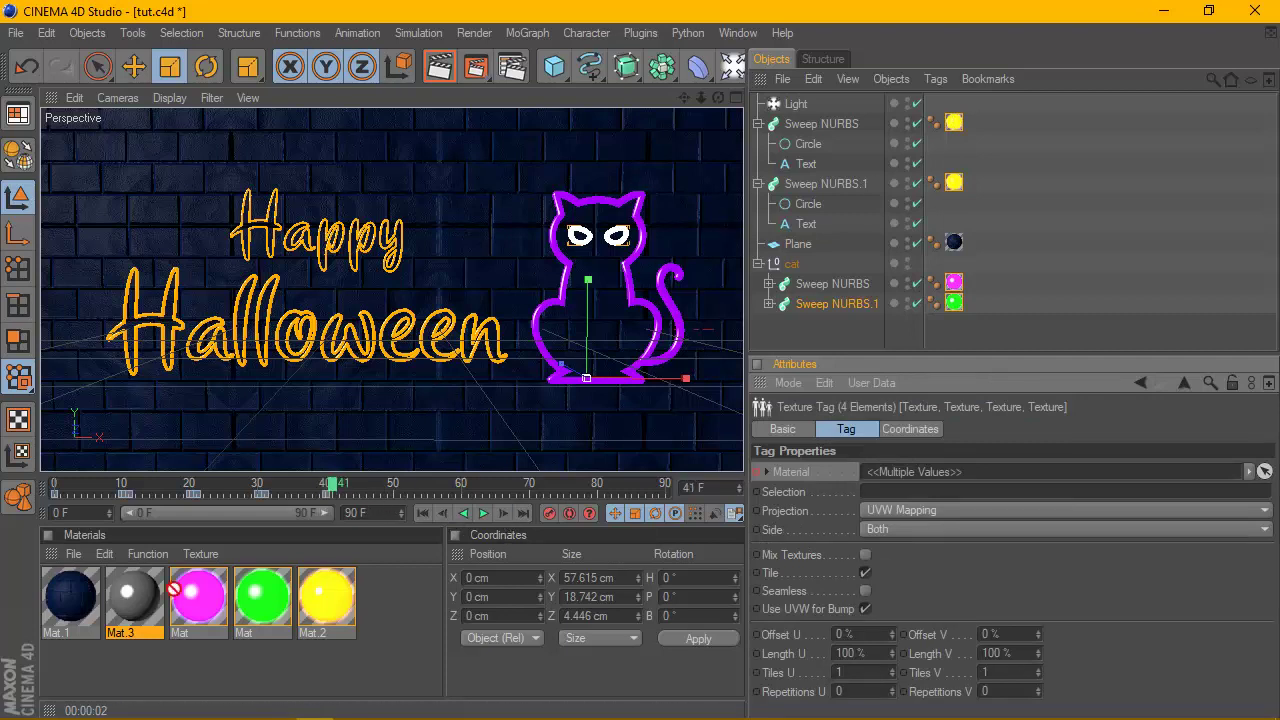
Turn all four sign sweeps back to grey Mat.3 and keyframe it at frame 41
left_click_drag(150, 597, 954, 302)
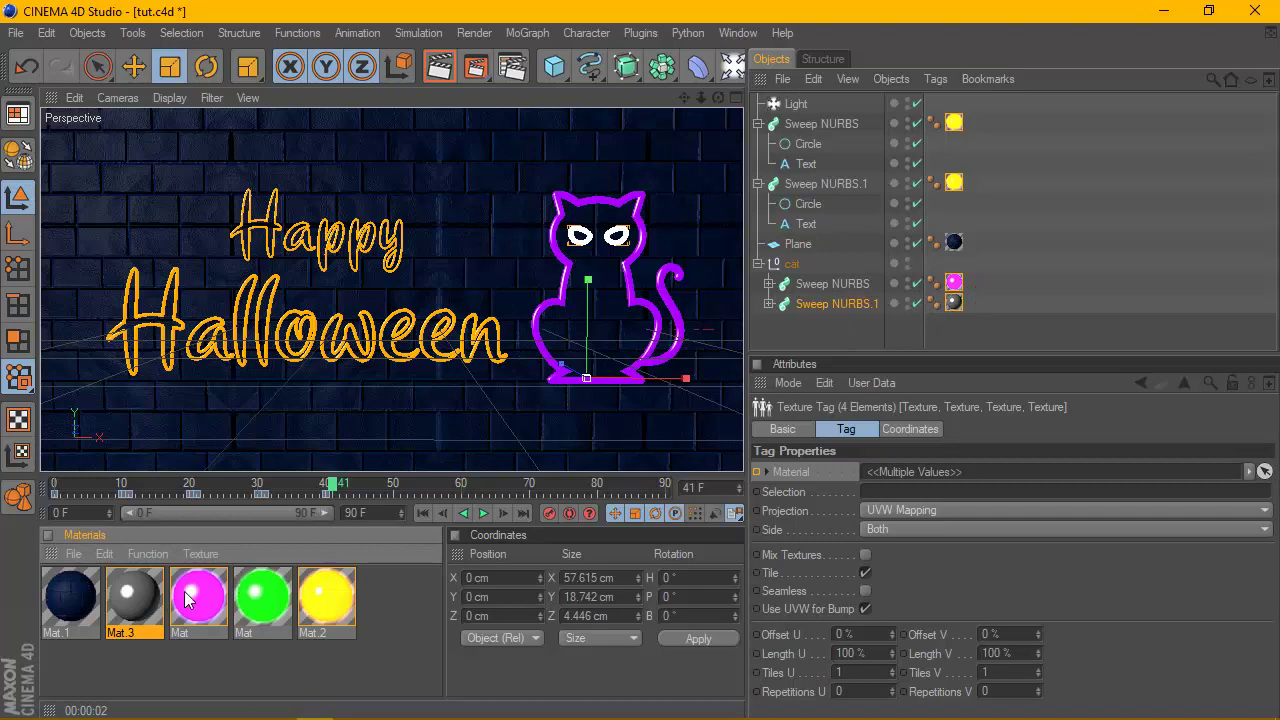
left_click_drag(152, 600, 958, 283)
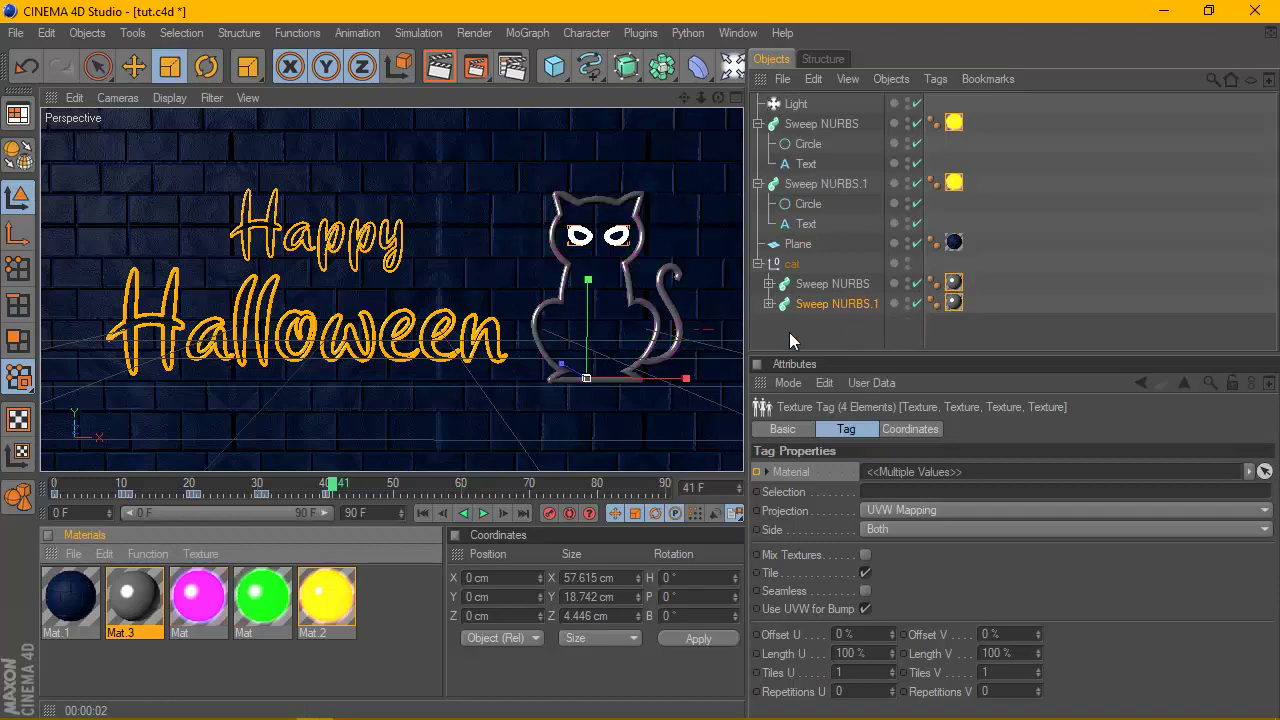
mouse_move(199, 597)
left_mouse_down()
mouse_move(944, 201)
mouse_move(954, 182)
left_mouse_up()
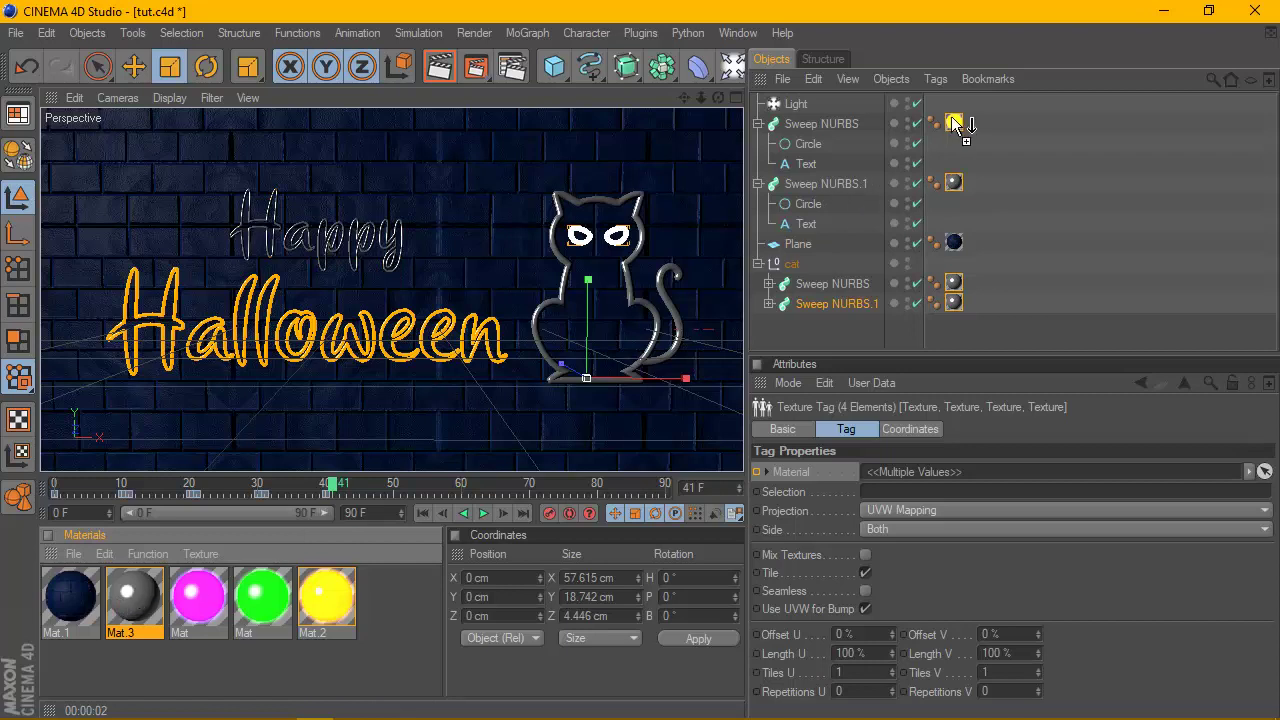
left_click_drag(614, 302, 954, 122)
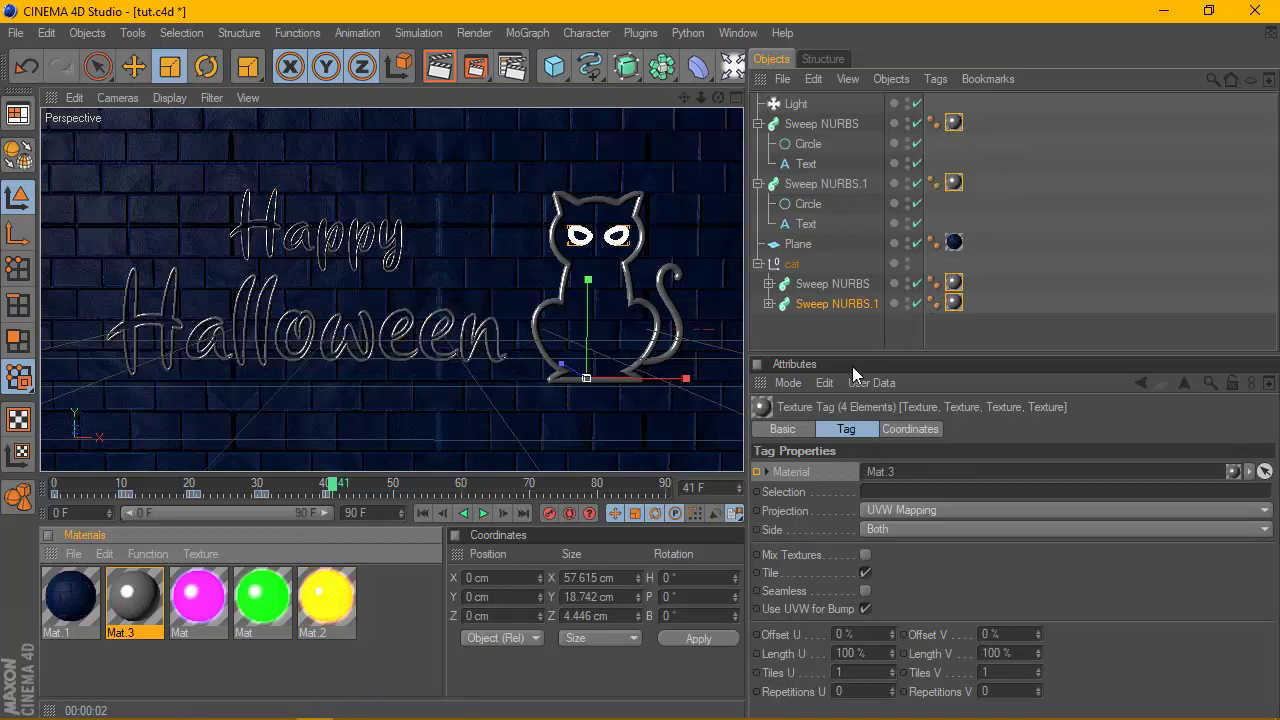
right_click(762, 468)
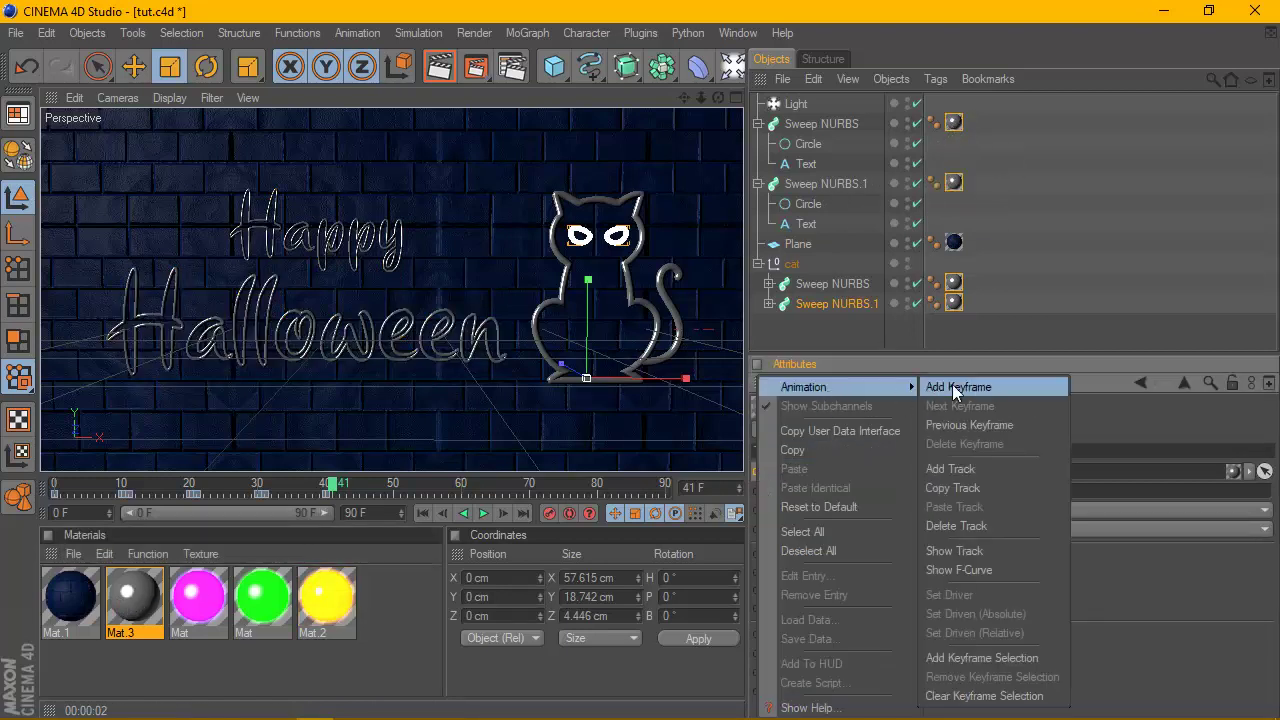
left_click(945, 384)
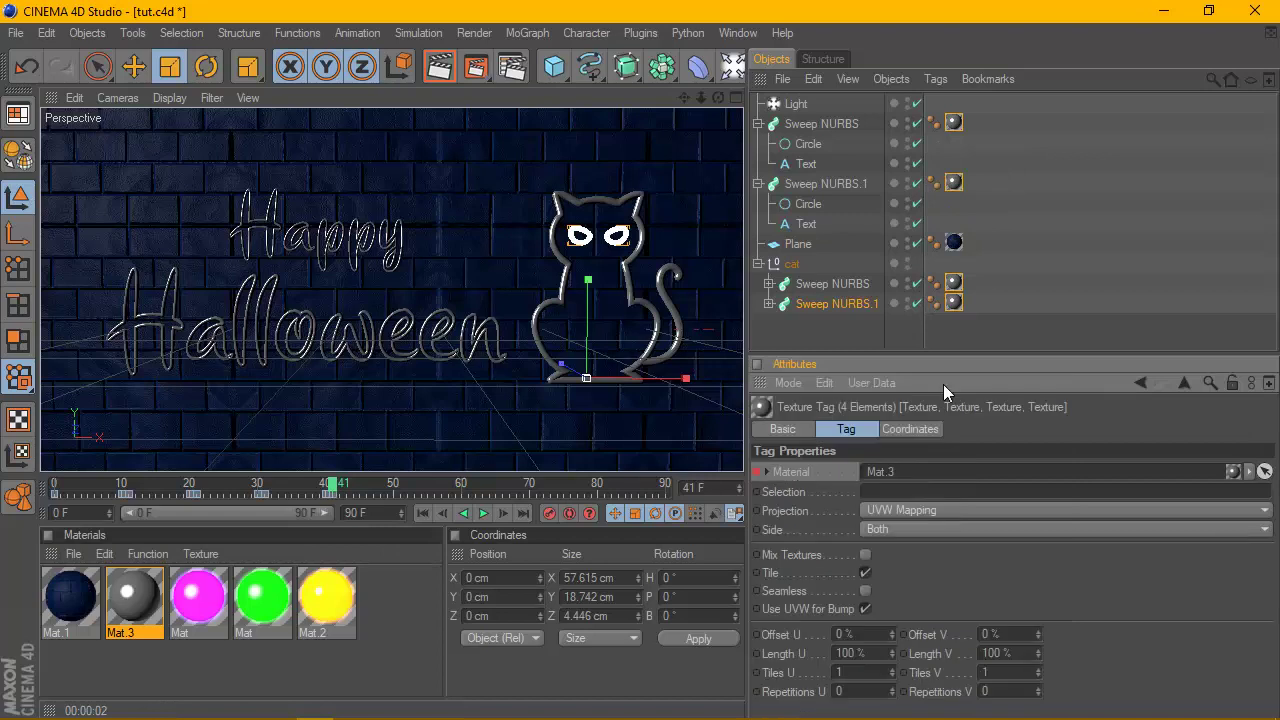
left_click(336, 488)
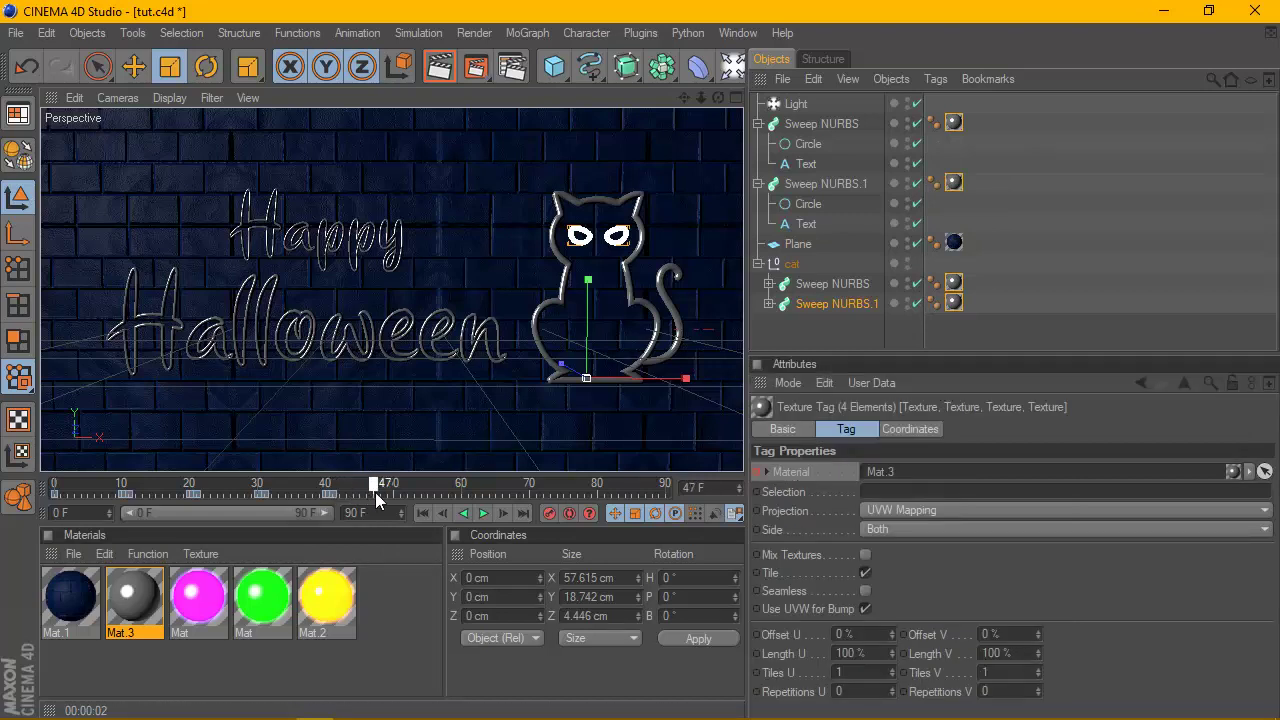
Move to frame 50 and add a Material keyframe holding the grey Mat.3
left_click_drag(375, 492, 394, 496)
right_click(757, 471)
mouse_move(803, 387)
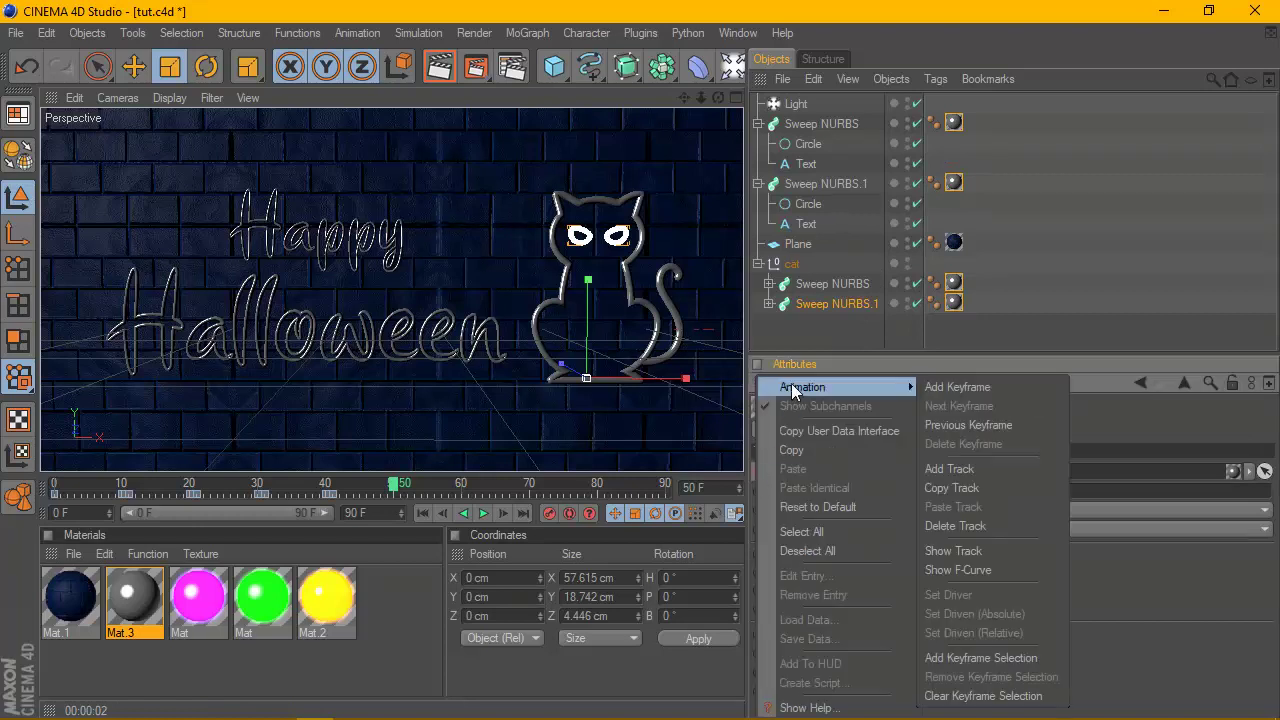
left_click(1100, 384)
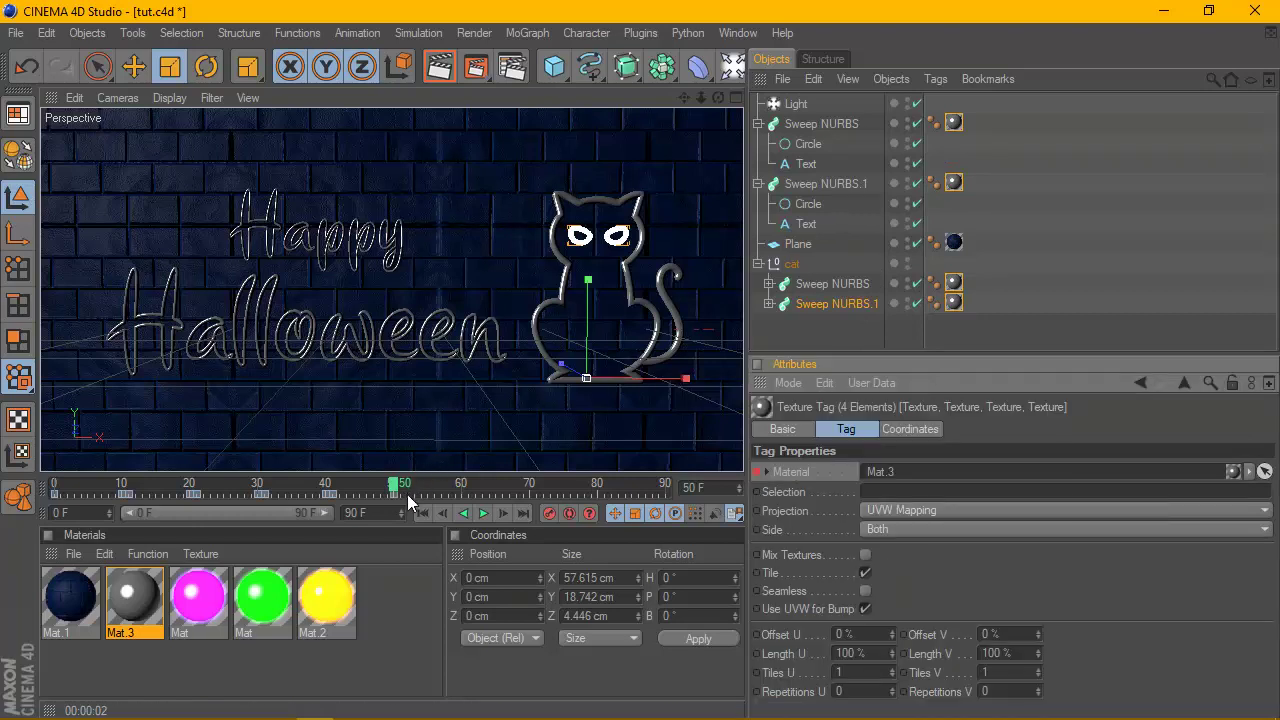
At frame 51, apply magenta and green to the cat and yellow Mat.2 to Happy and Halloween
left_click(503, 512)
left_click_drag(200, 590, 953, 283)
left_click_drag(259, 585, 953, 302)
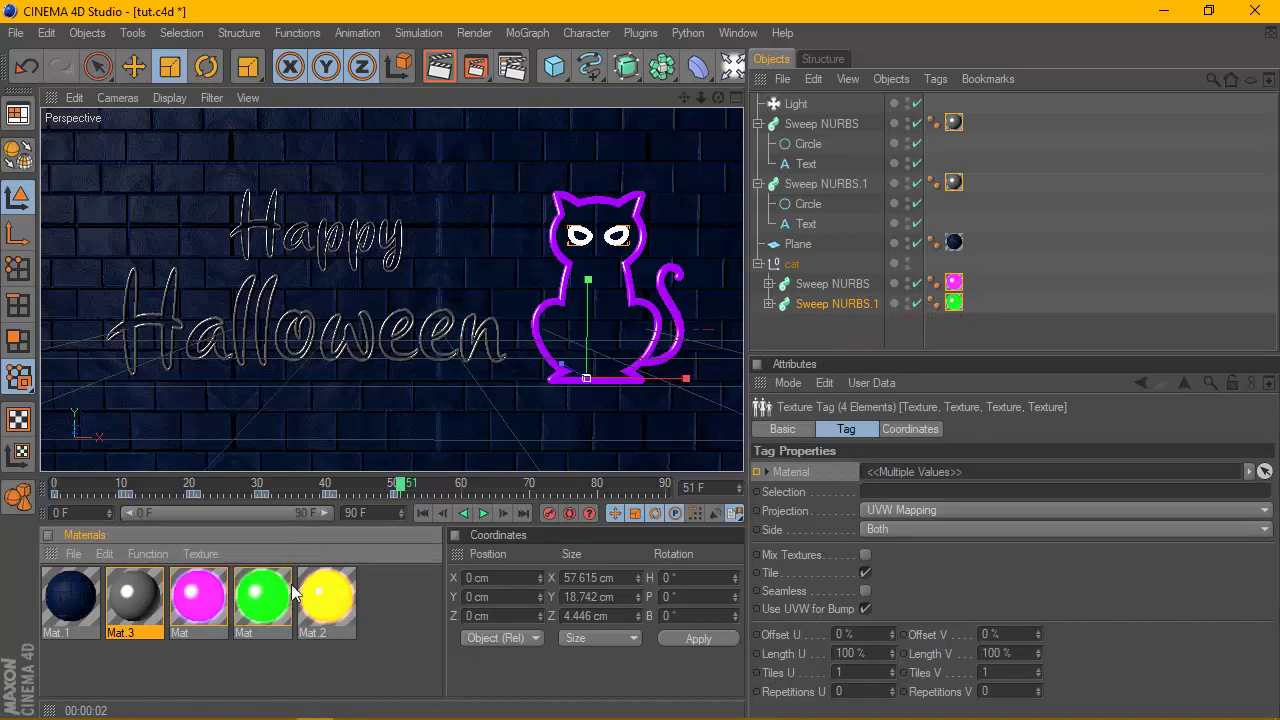
left_click_drag(300, 592, 953, 122)
left_click_drag(953, 122, 953, 122)
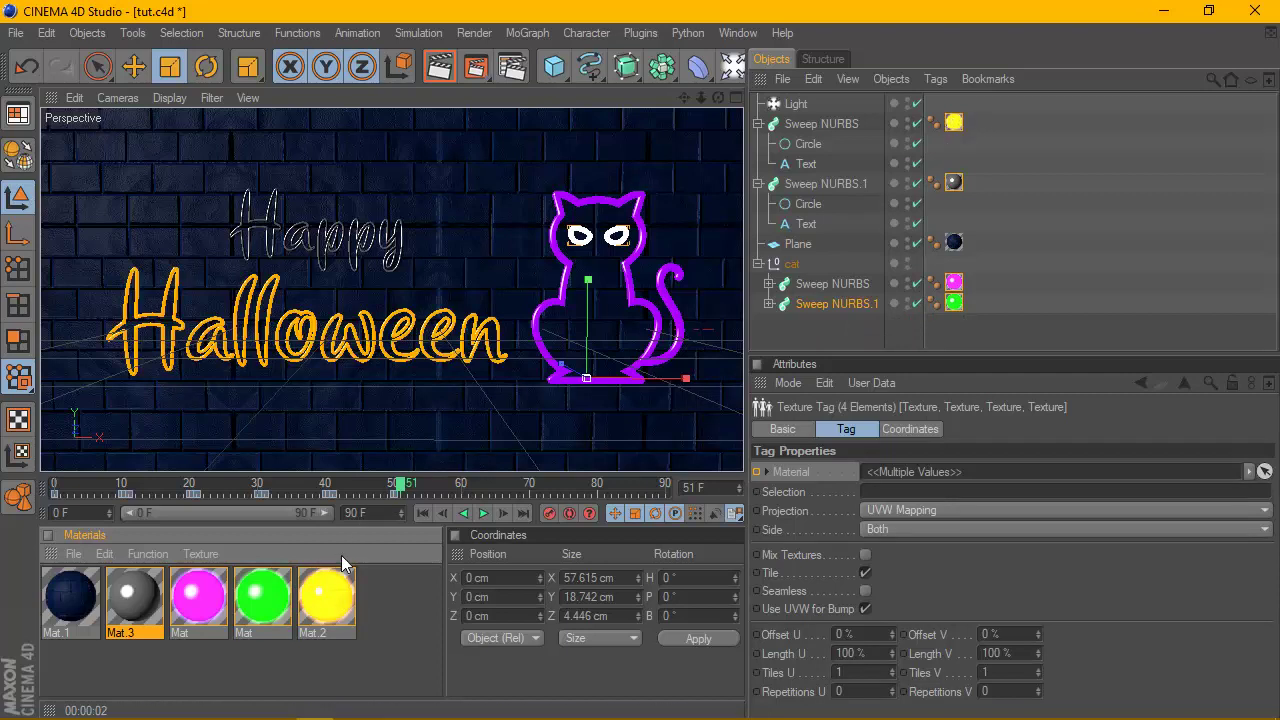
left_click_drag(340, 592, 953, 183)
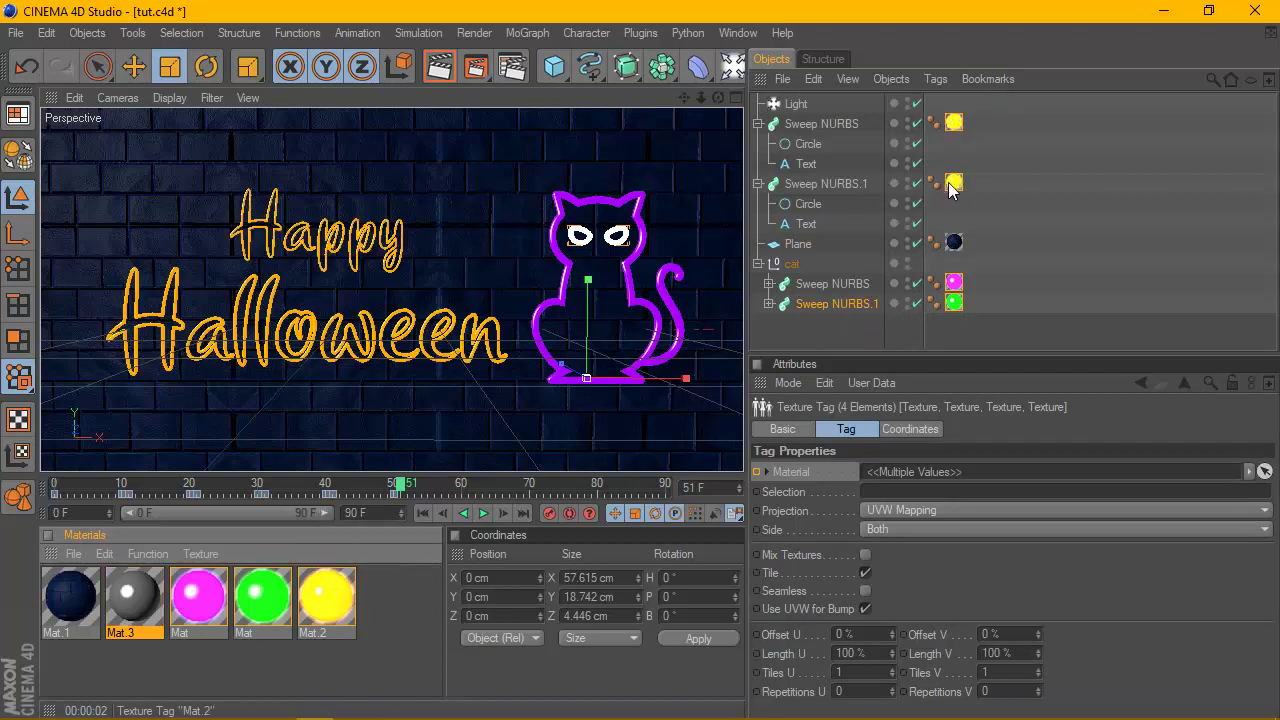
Add Material keyframes for the lit sign at frames 51 and 60
right_click(758, 474)
mouse_move(805, 387)
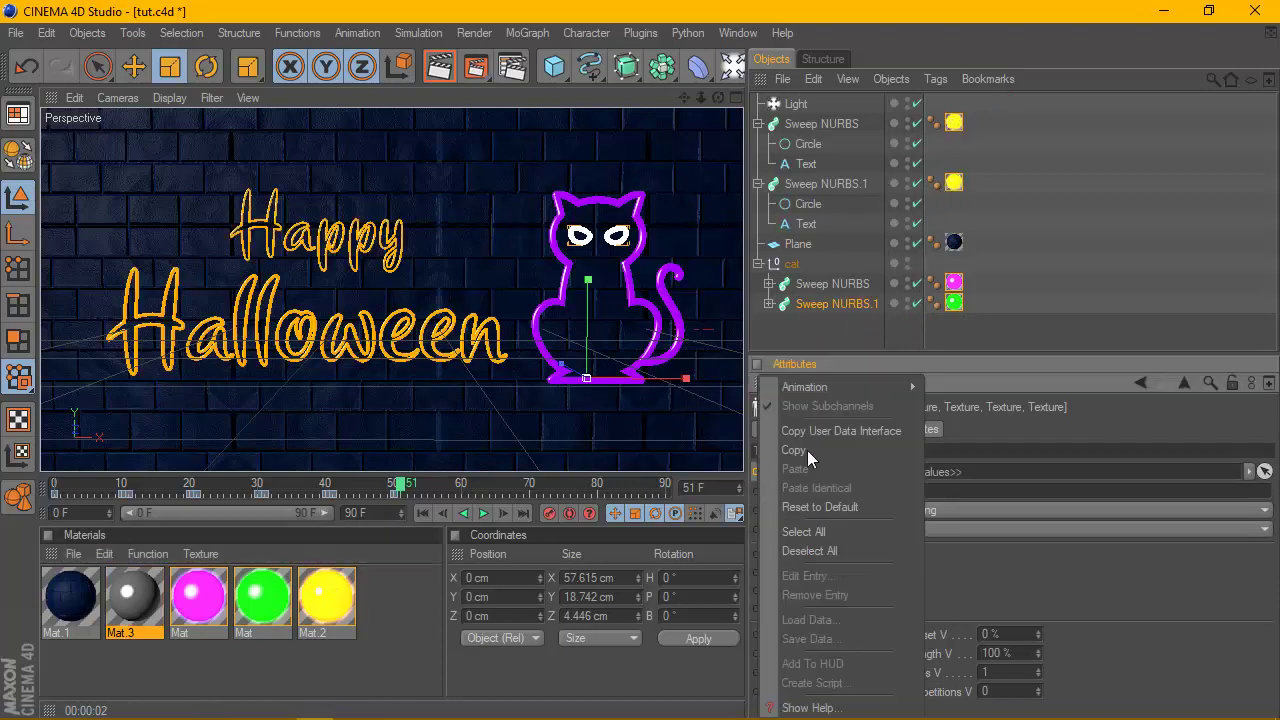
left_click(960, 388)
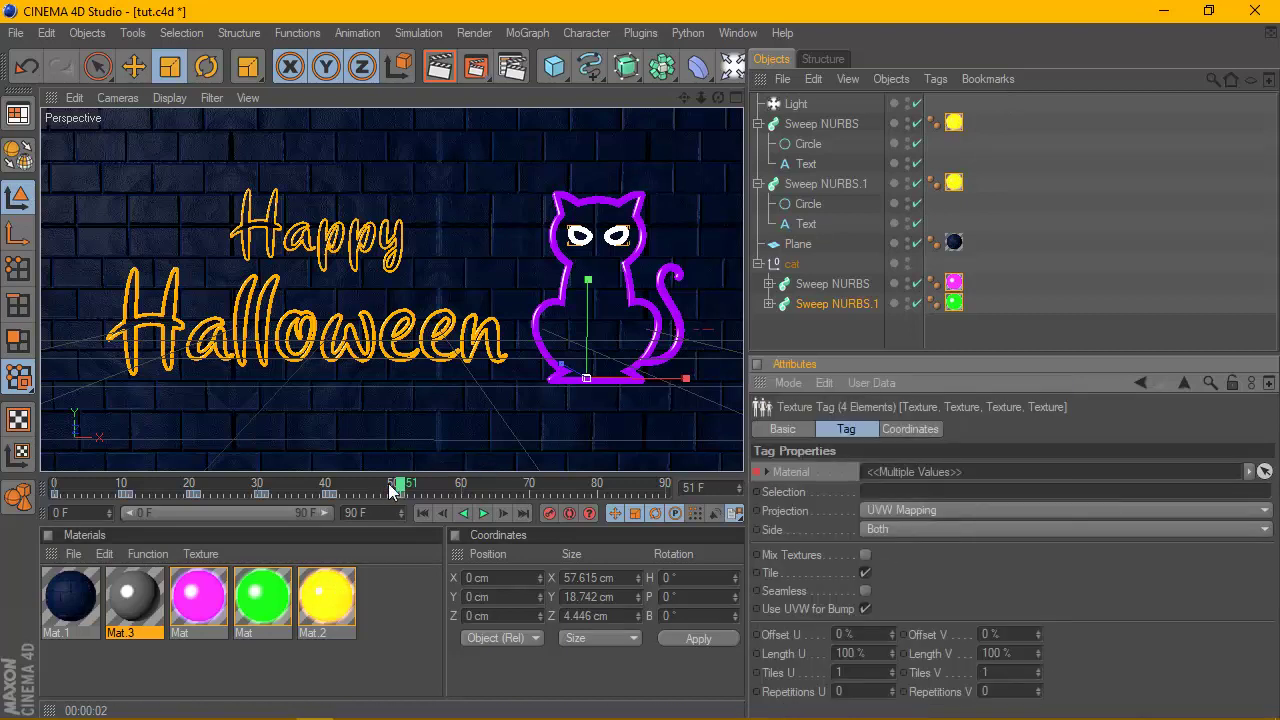
left_click_drag(395, 488, 455, 490)
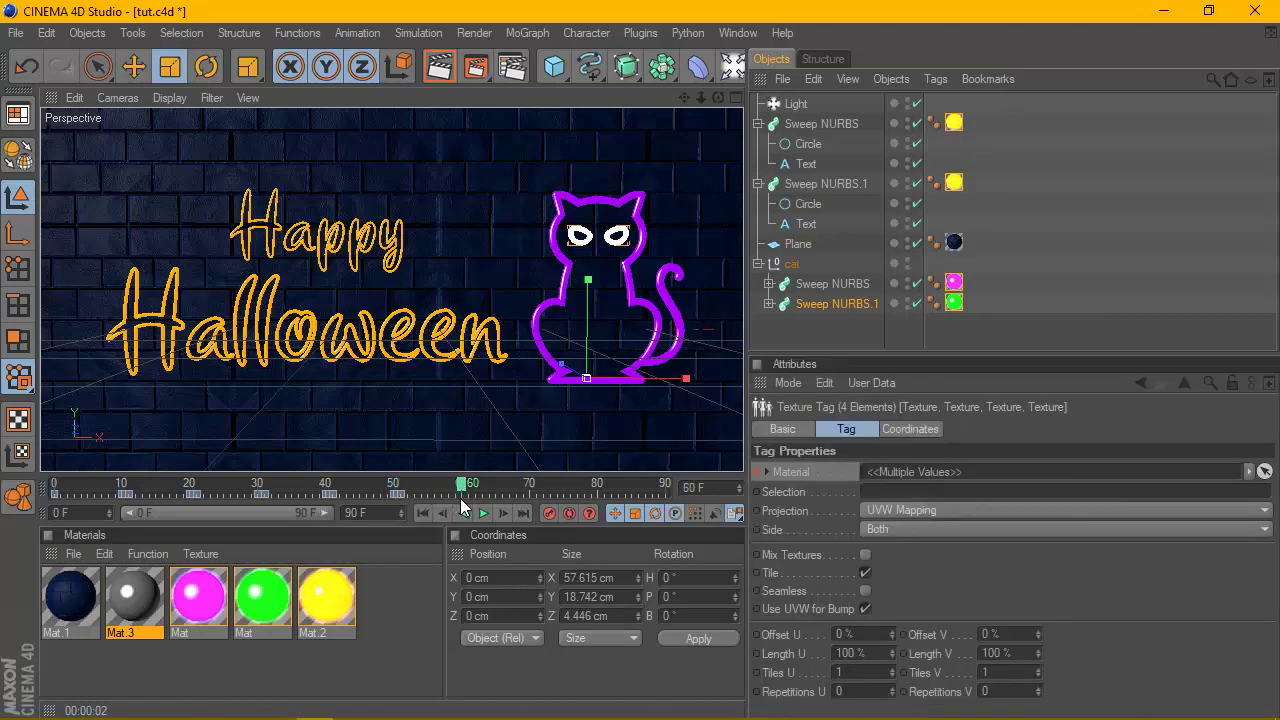
right_click(755, 470)
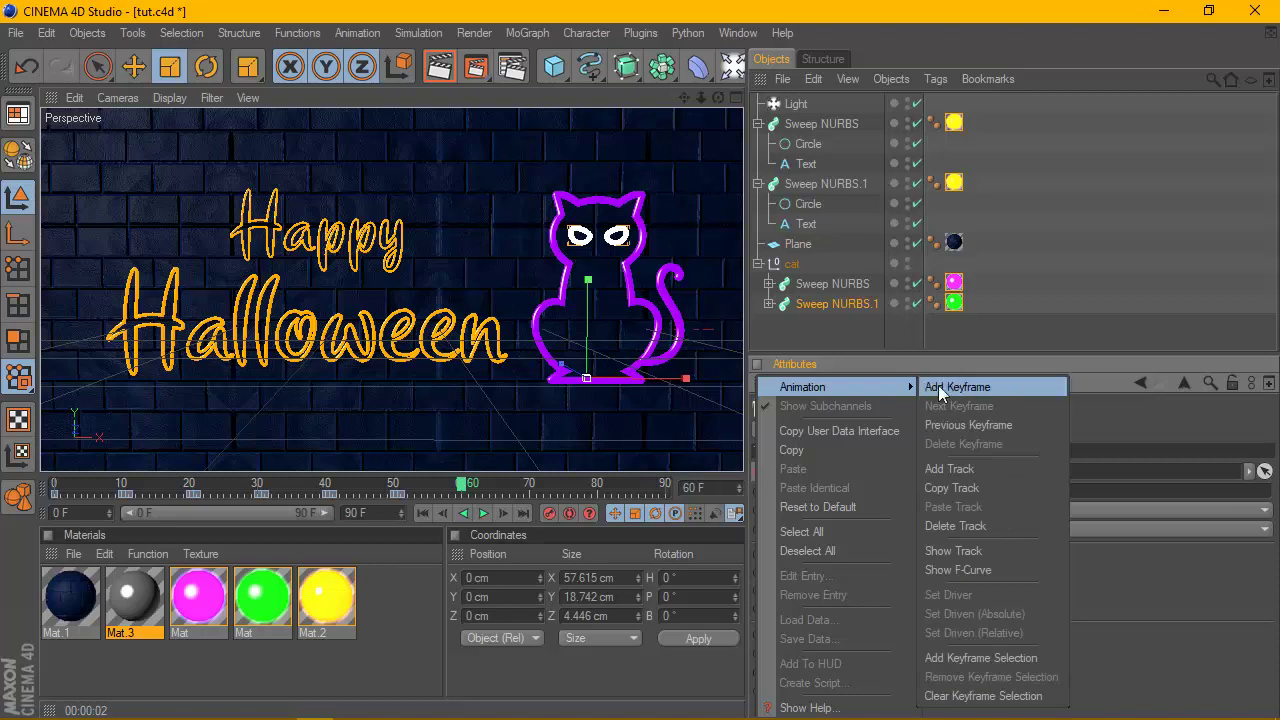
left_click(935, 382)
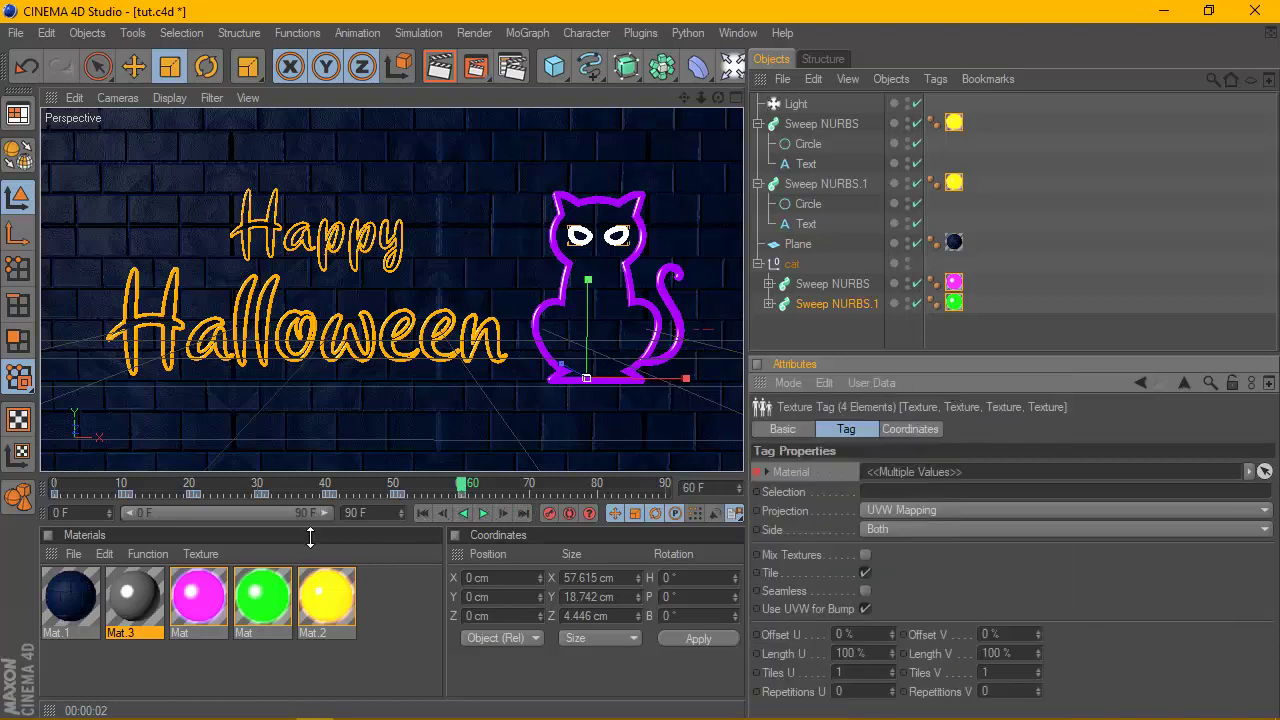
Set the animation's last frame to 60 and play the flicker from frame 0
double_click(352, 513)
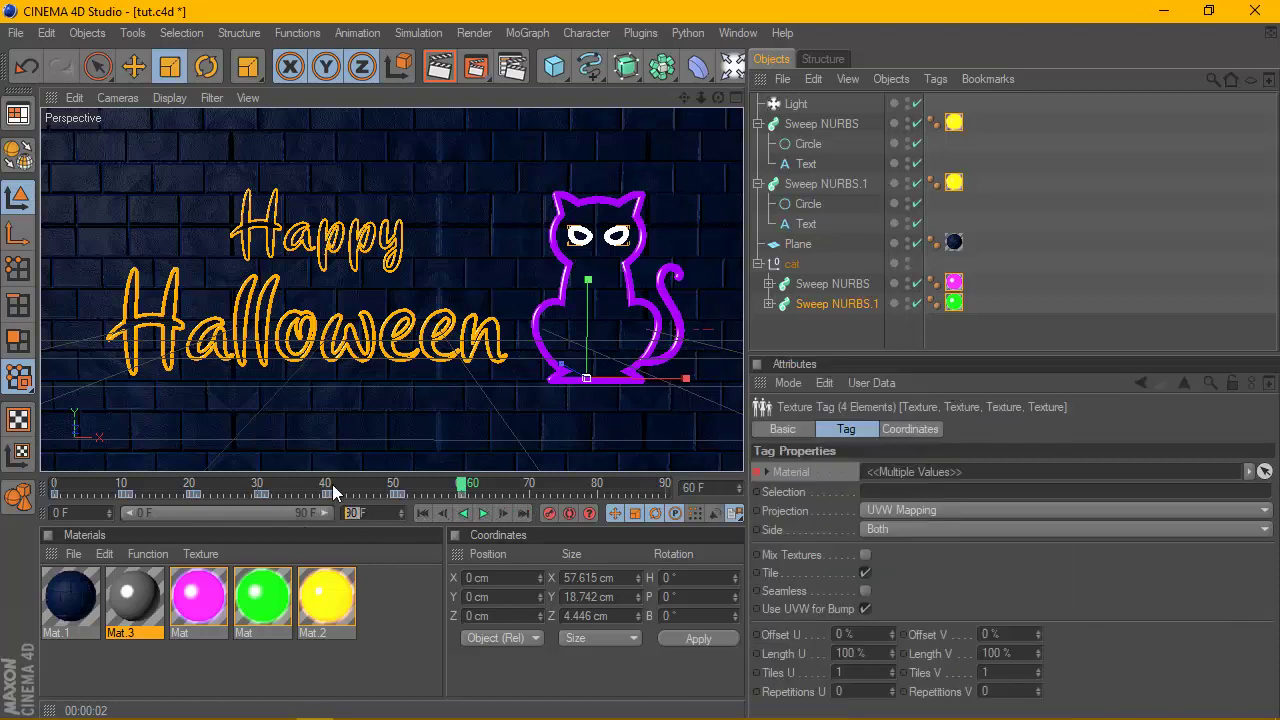
type("60")
key("Return")
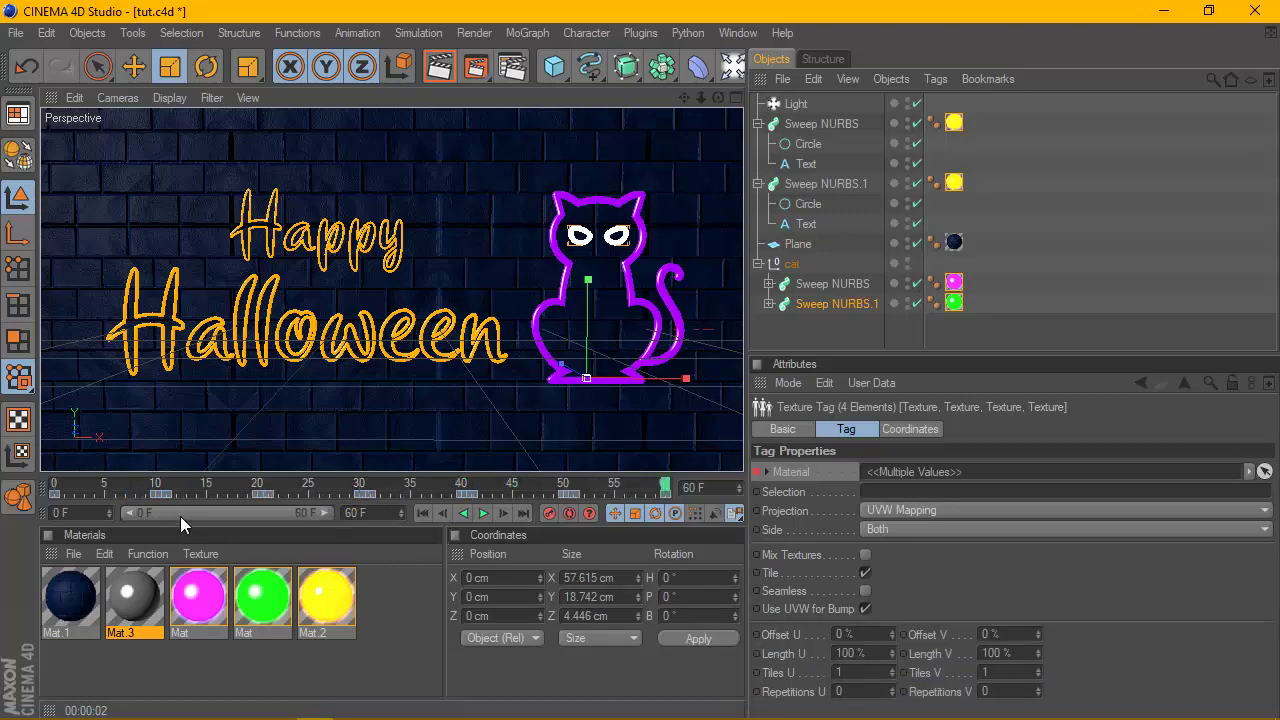
left_click(423, 512)
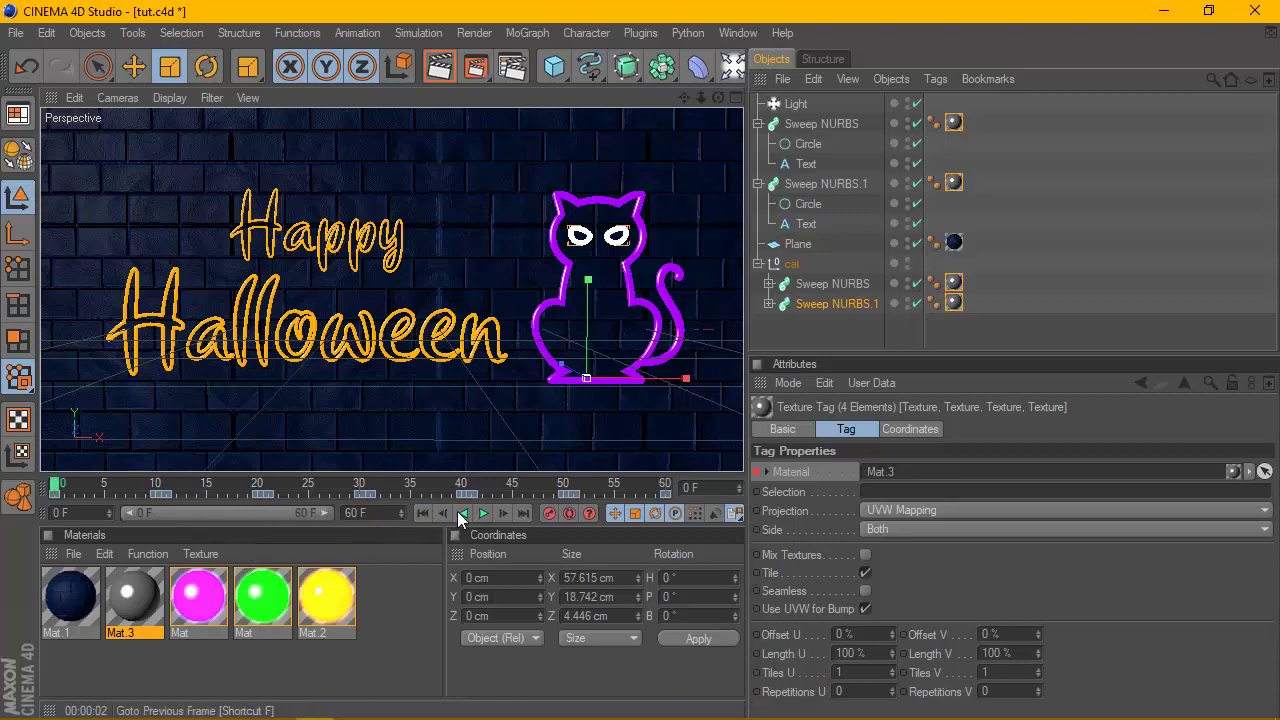
left_click(482, 512)
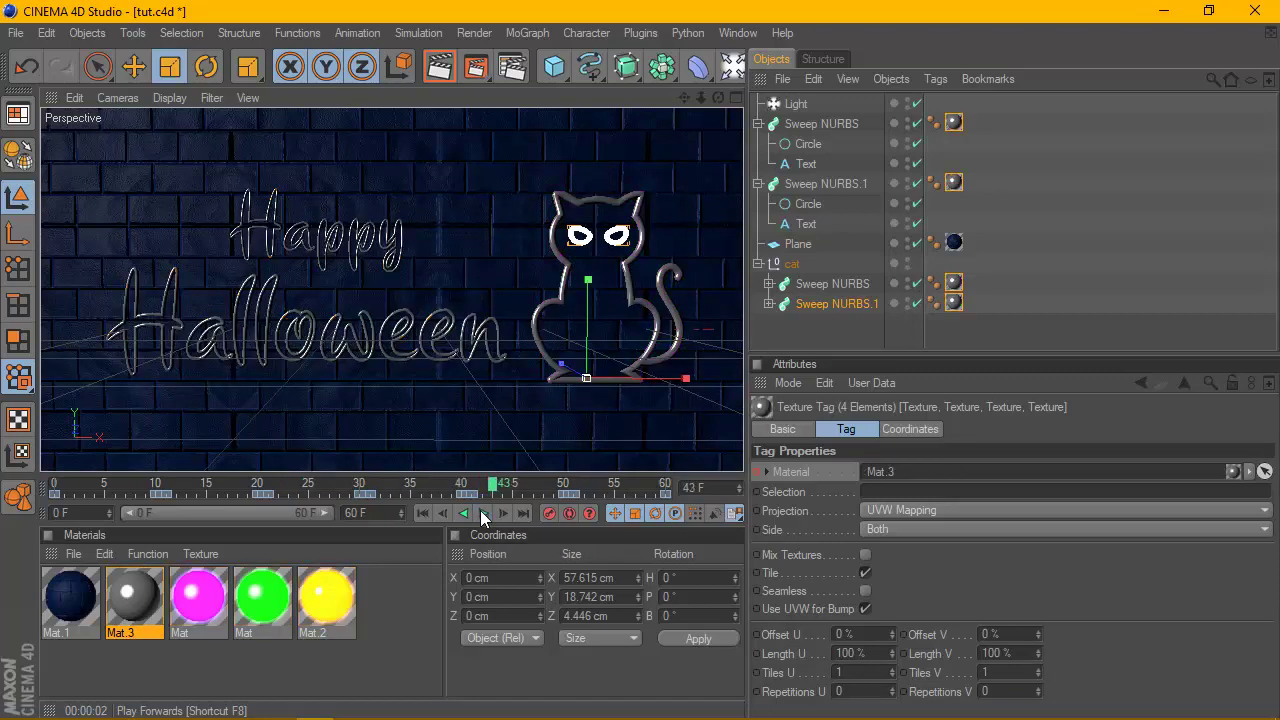
Replay the flicker animation from the start and stop at frame 13 with the sign lit
left_click(480, 510)
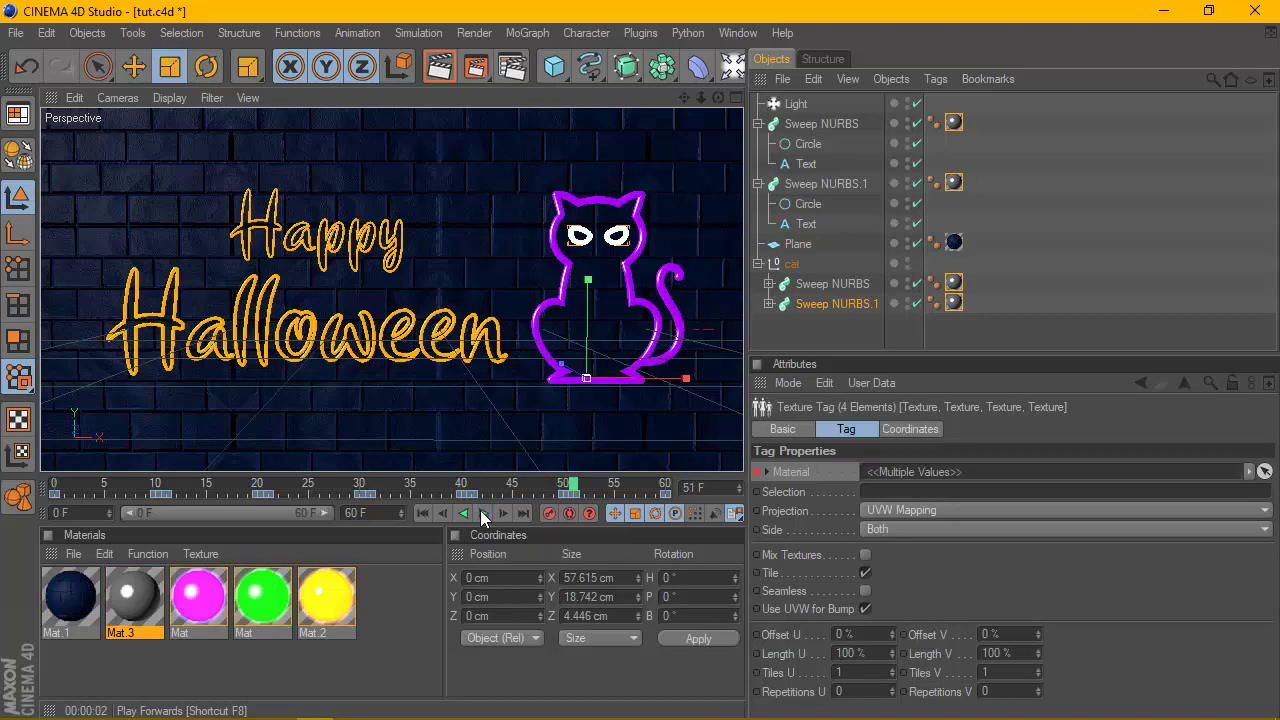
left_click(791, 345)
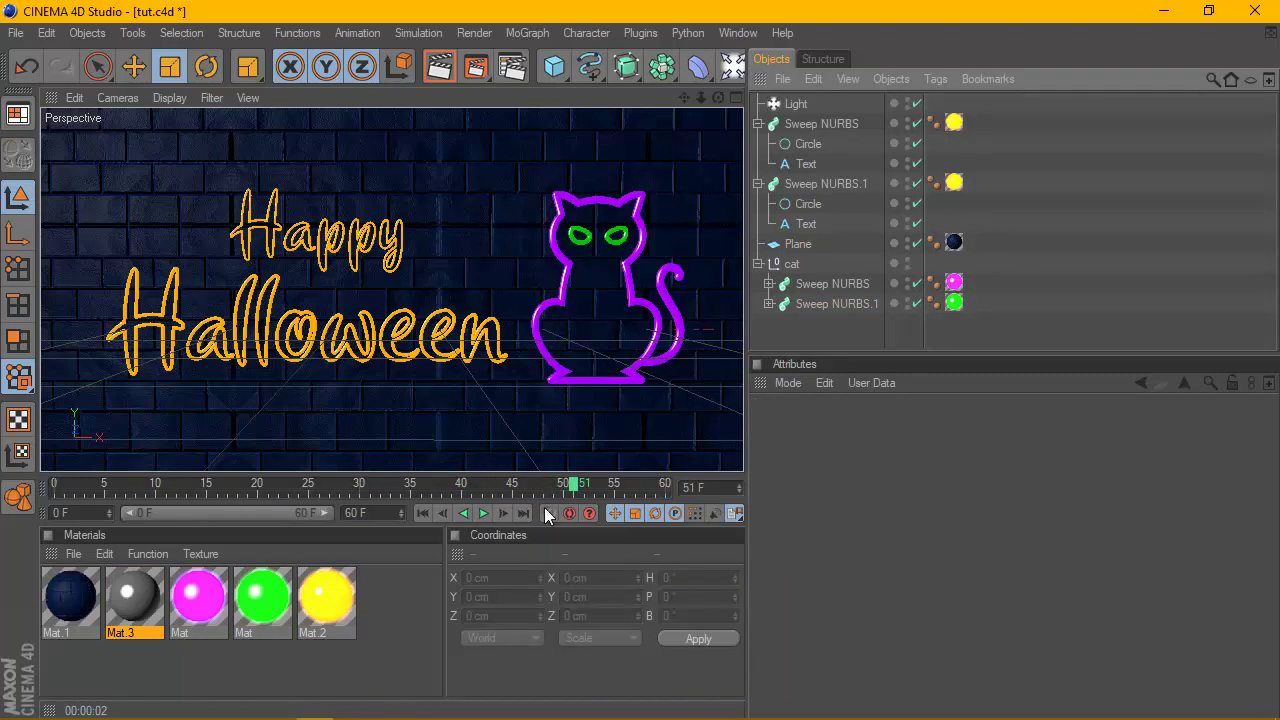
left_click(484, 511)
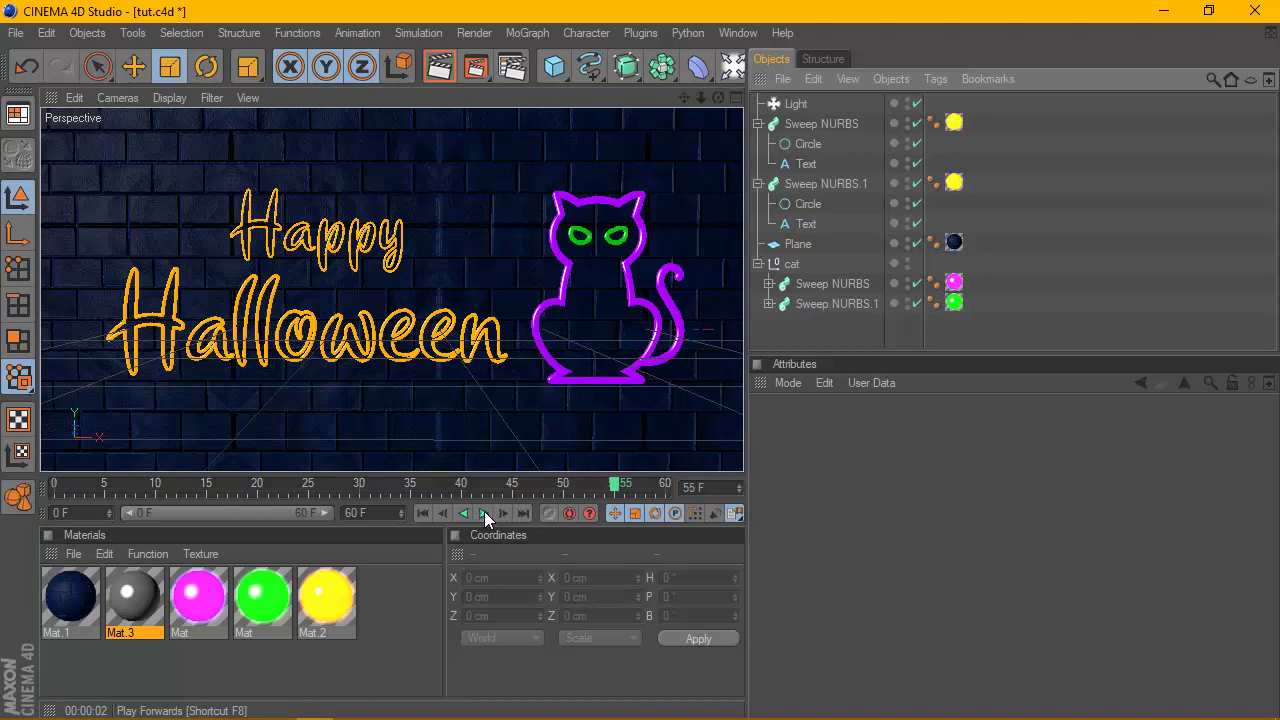
left_click(484, 511)
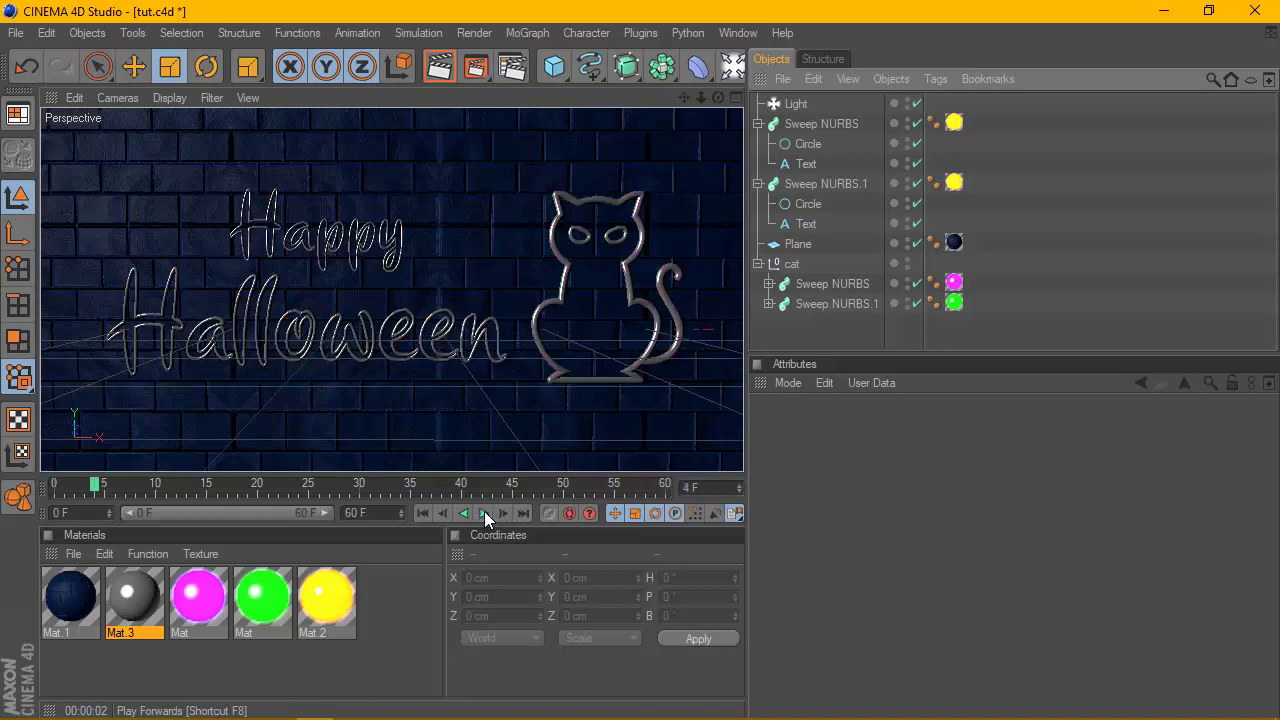
left_click(418, 512)
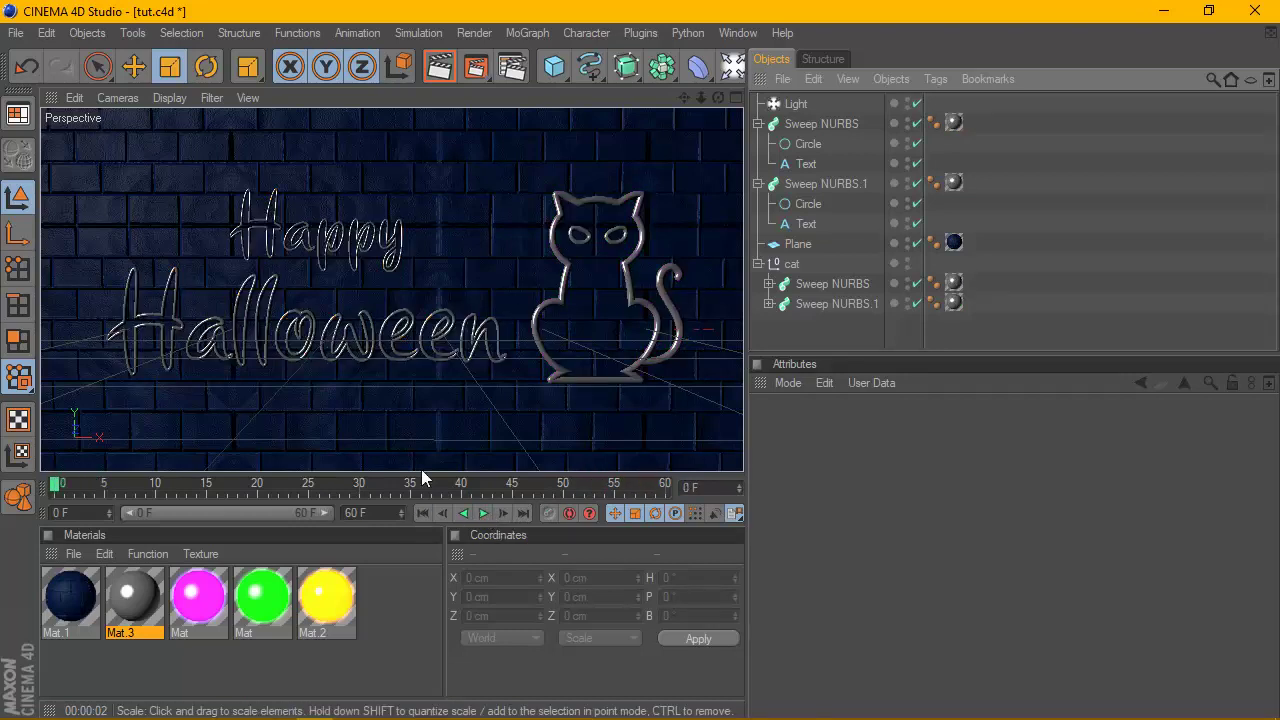
left_click(481, 510)
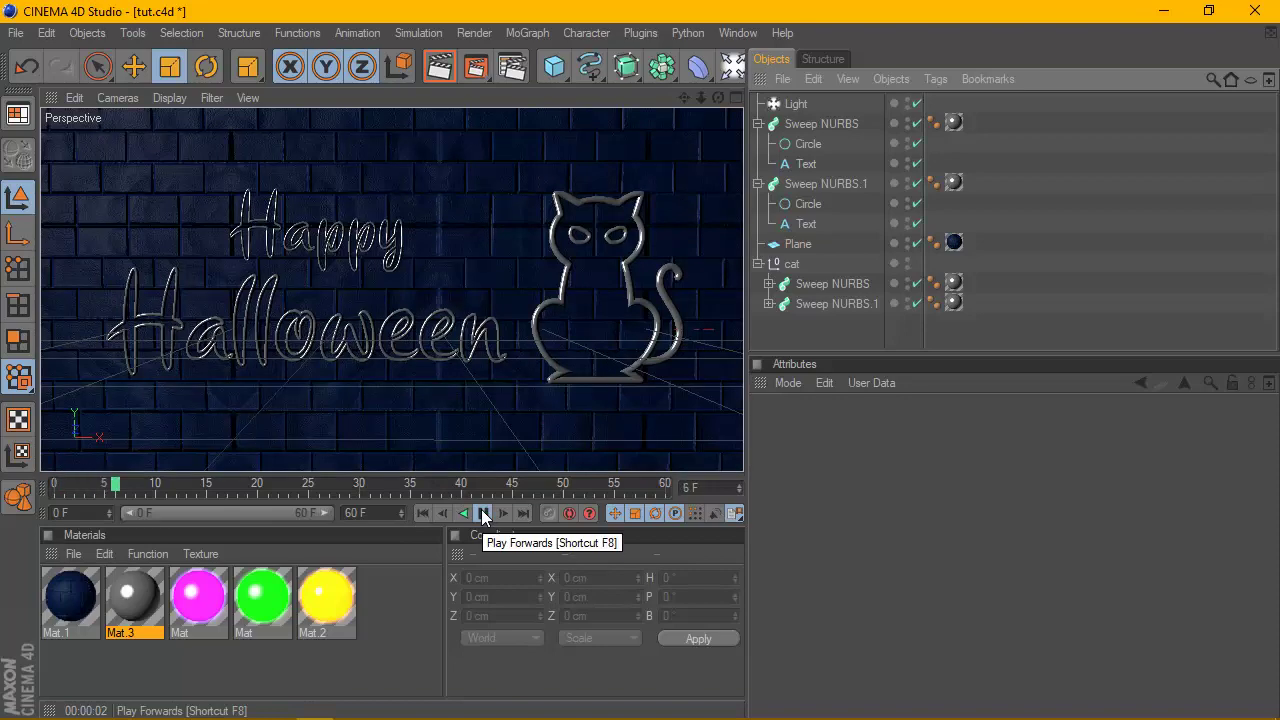
left_click(481, 510)
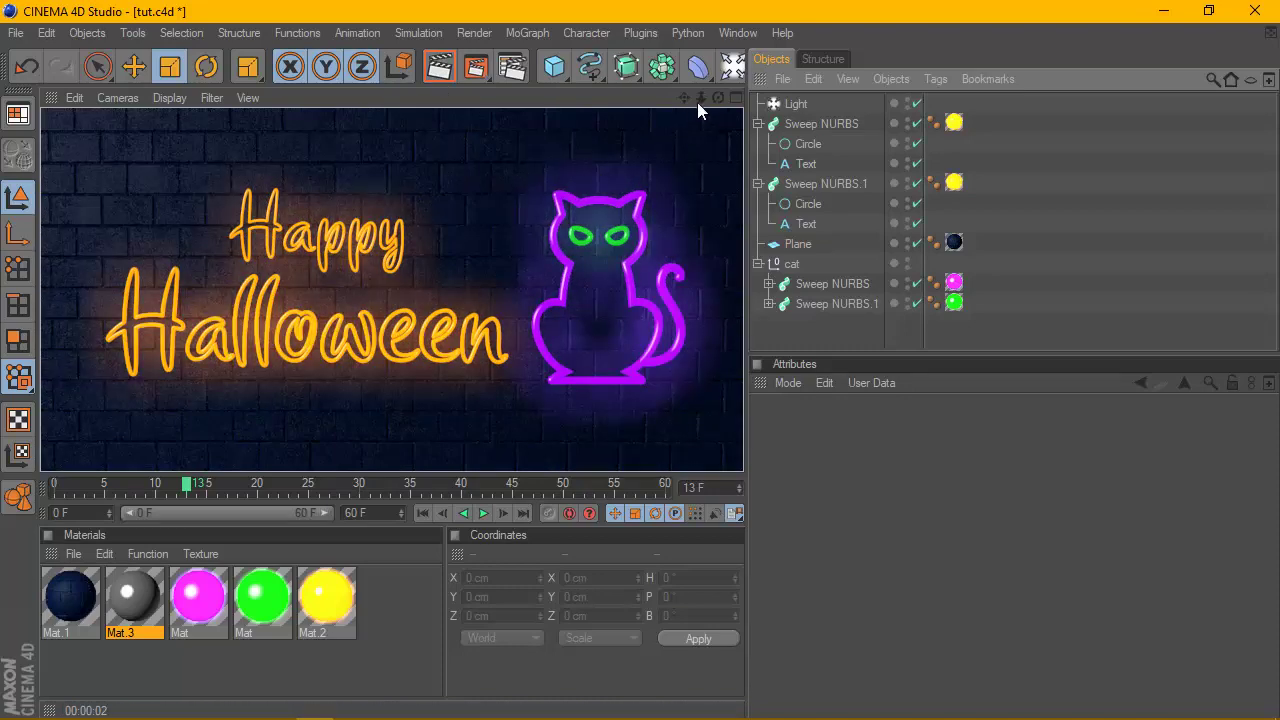
Test render the view at frame 13 to check the glow, then clear it
mouse_move(700, 98)
left_mouse_down()
mouse_move(699, 110)
mouse_move(675, 97)
left_mouse_up()
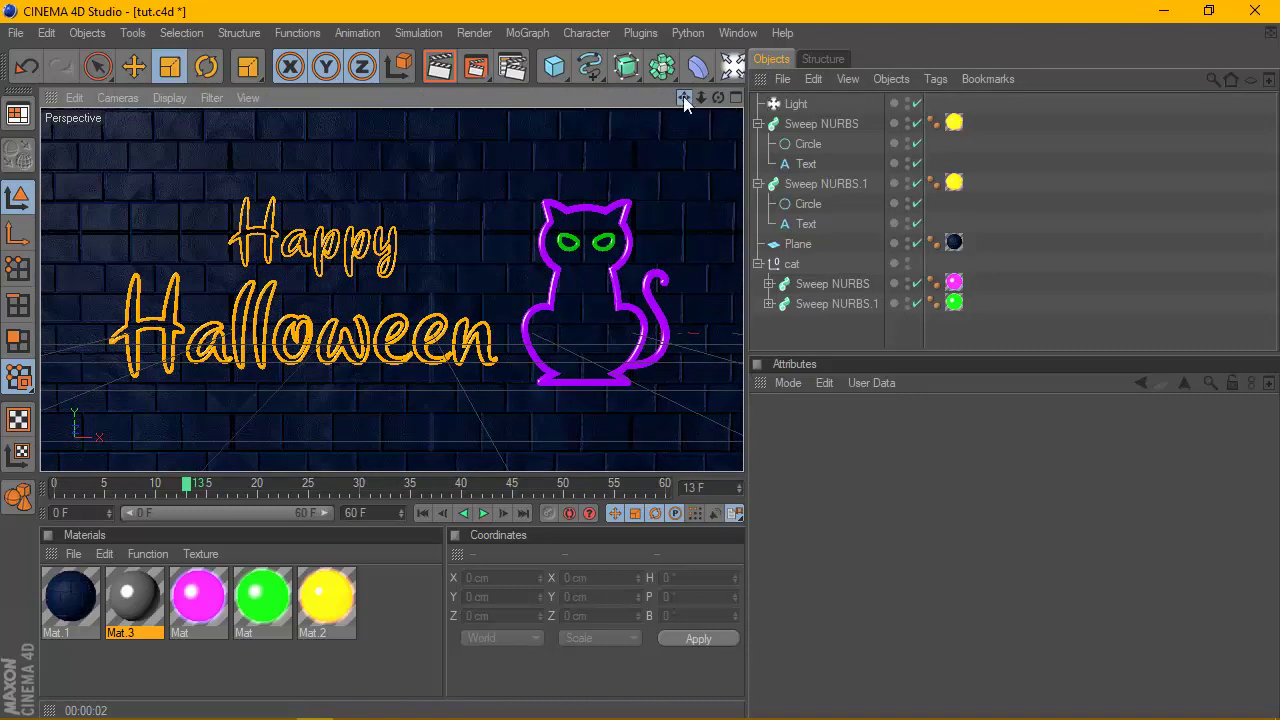
left_click(477, 83)
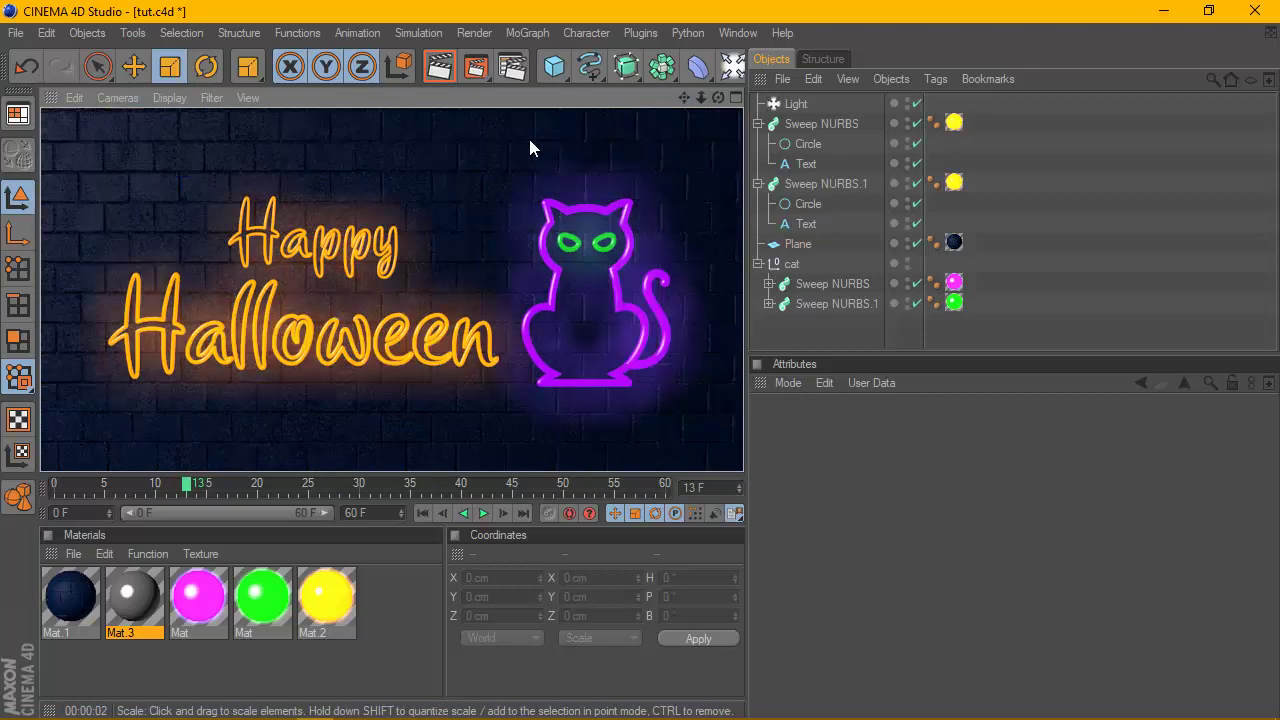
left_click(683, 97)
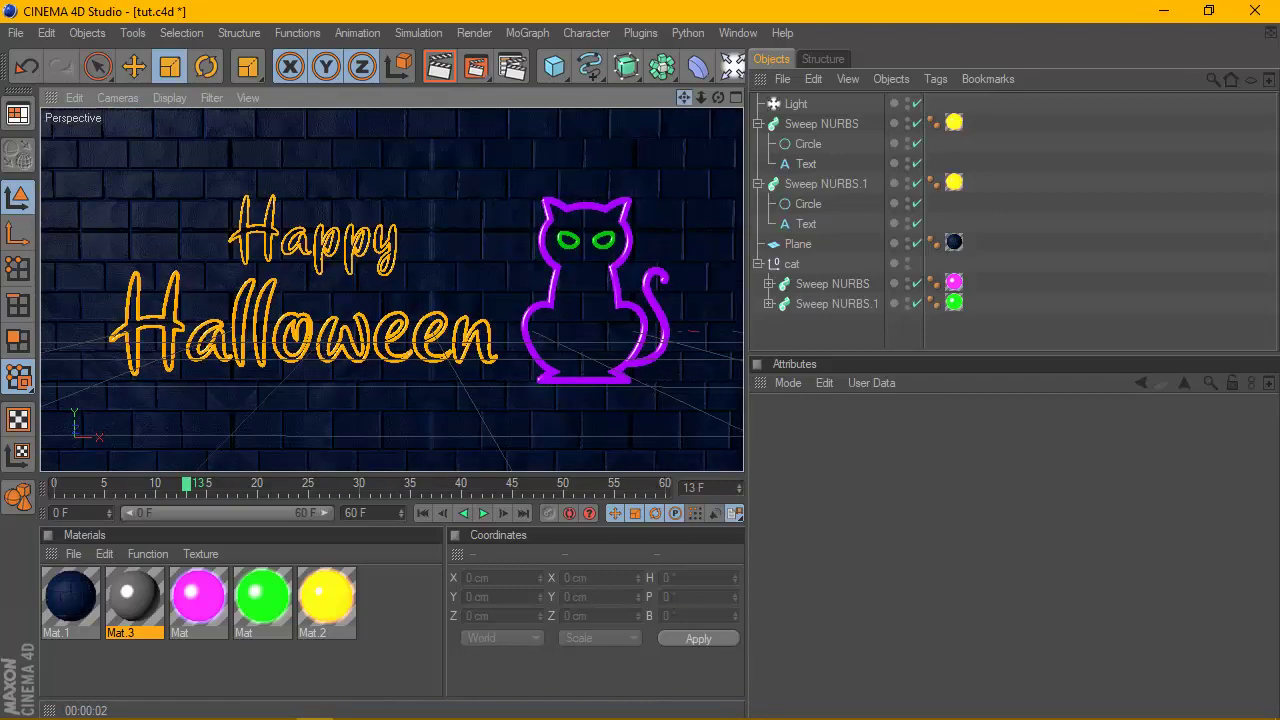
left_click_drag(683, 97, 690, 97)
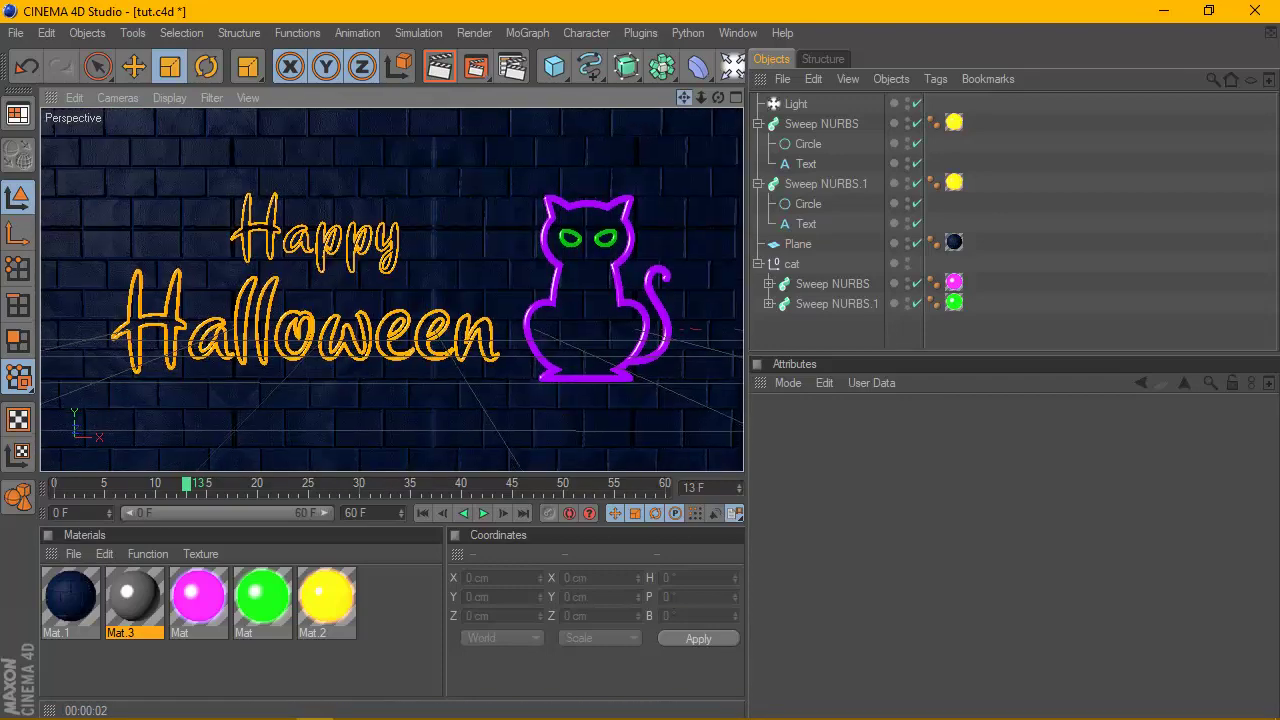
Set the render save format to QuickTime Movie
left_click(511, 66)
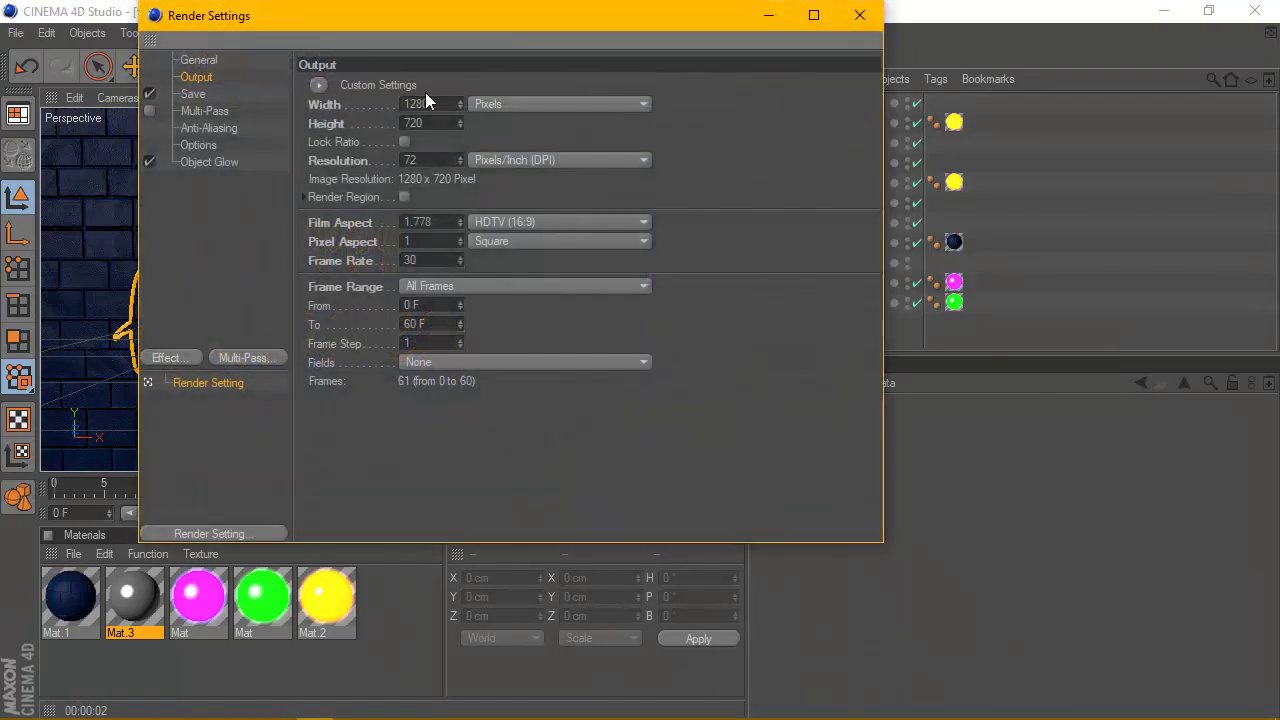
left_click(190, 93)
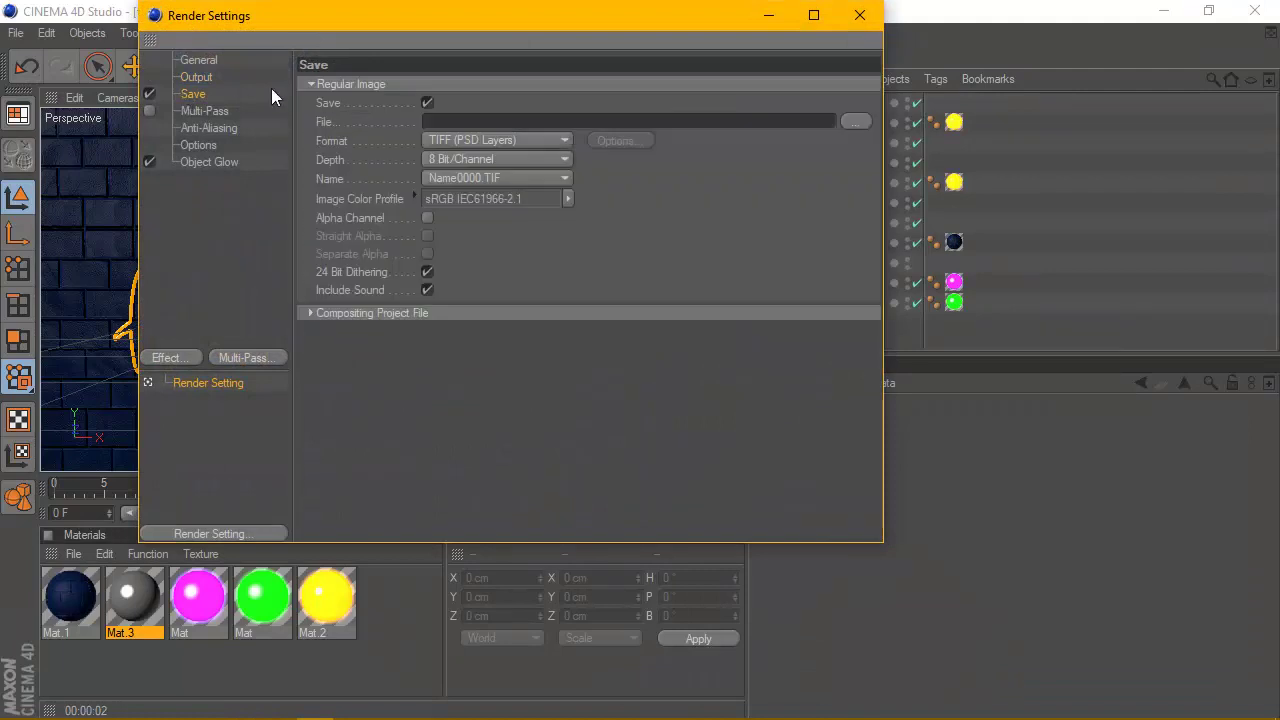
left_click(440, 140)
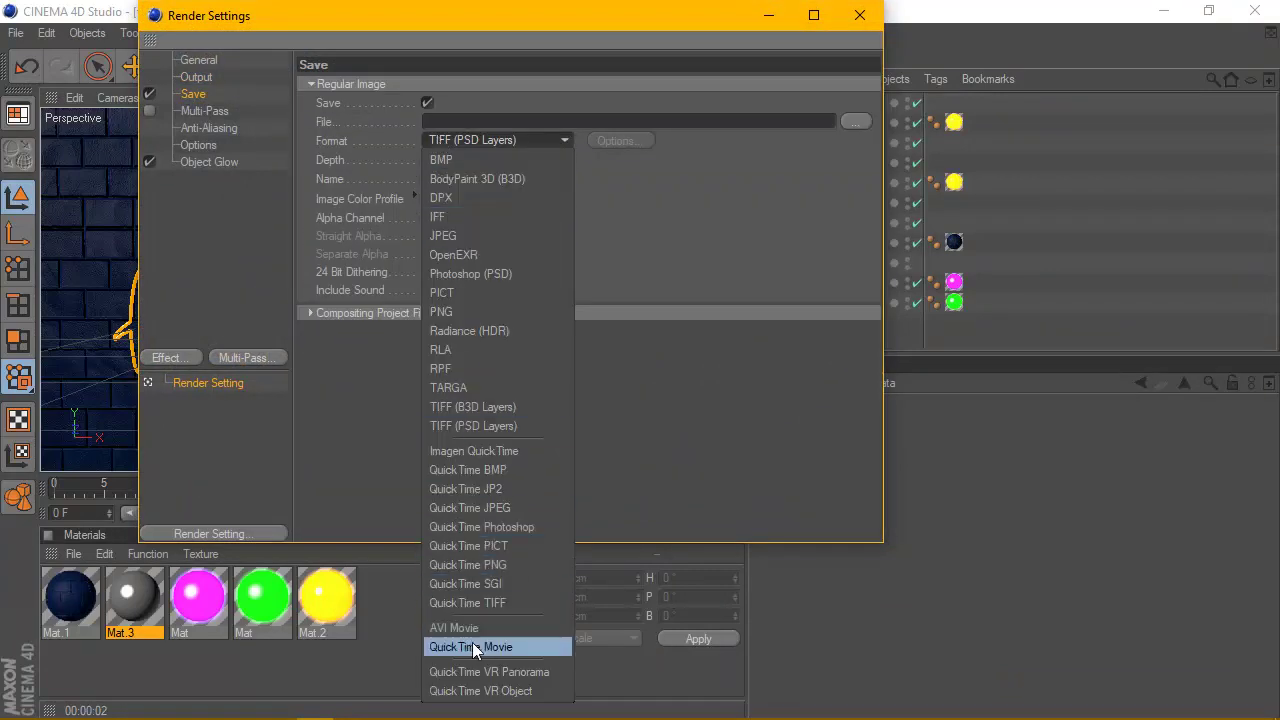
left_click(501, 646)
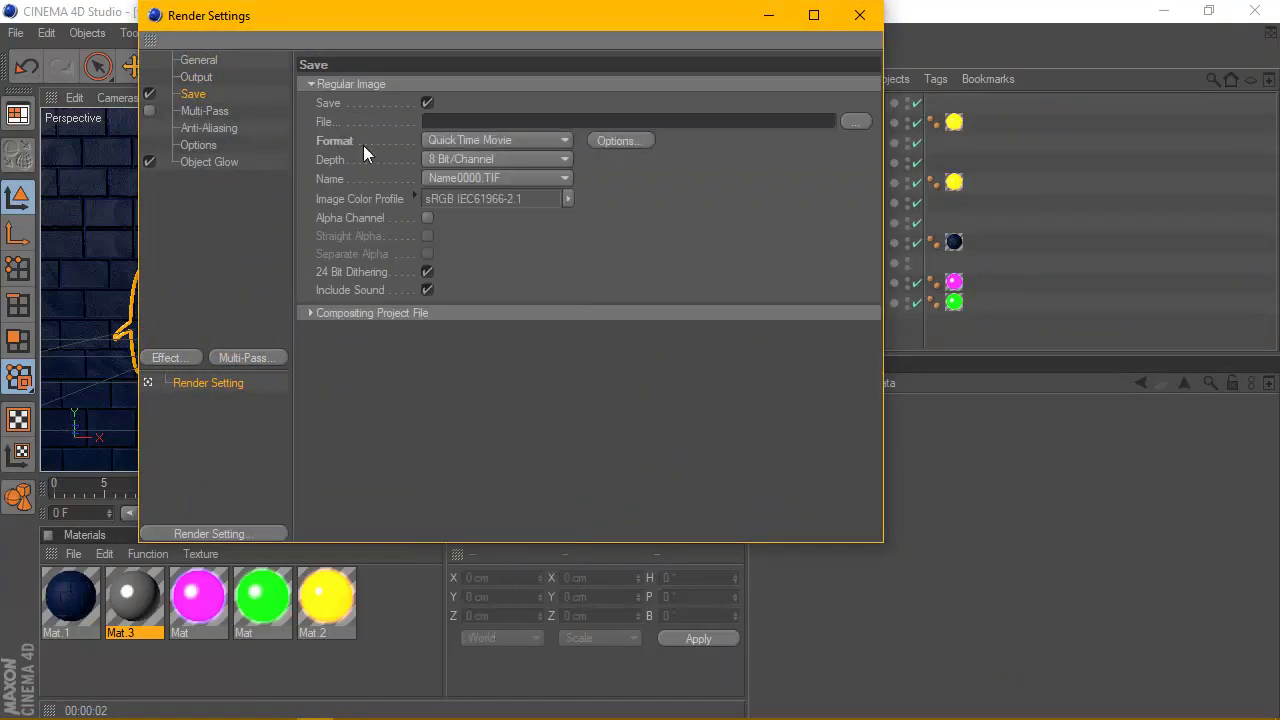
left_click(198, 78)
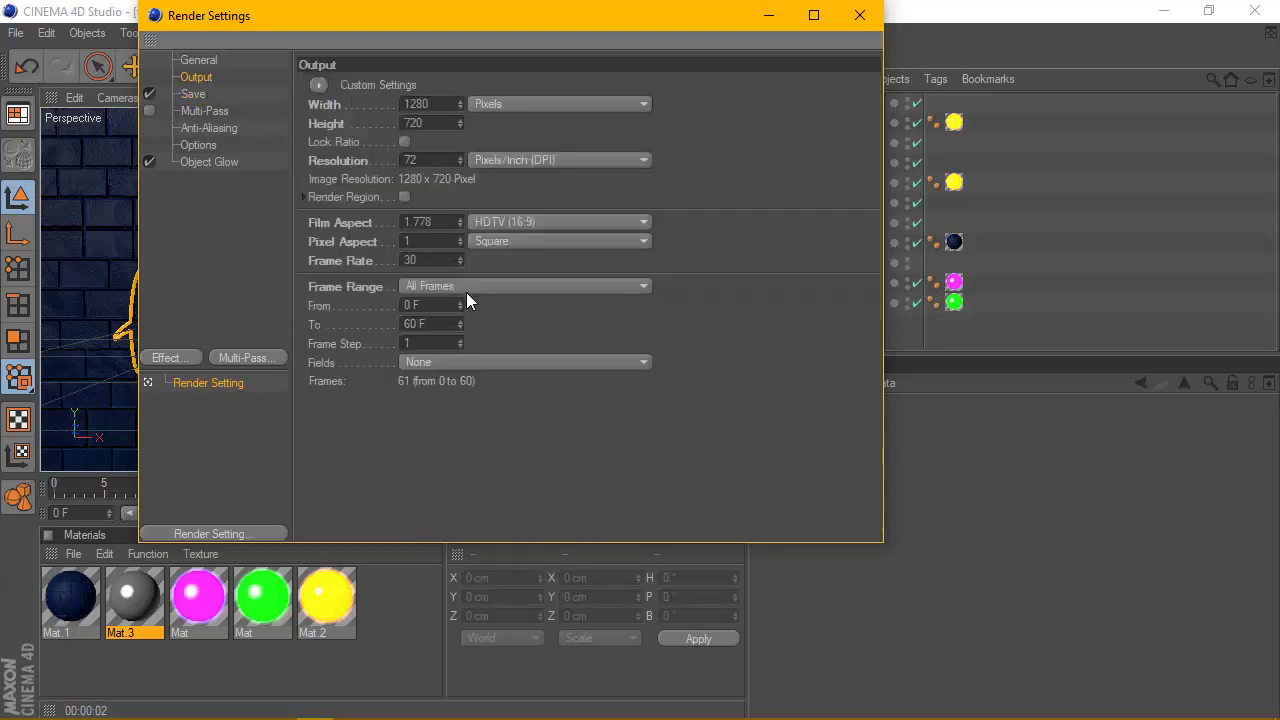
left_click(194, 93)
Set anti-aliasing to Best and choose 3d1 on the Desktop as the output file
left_click(208, 128)
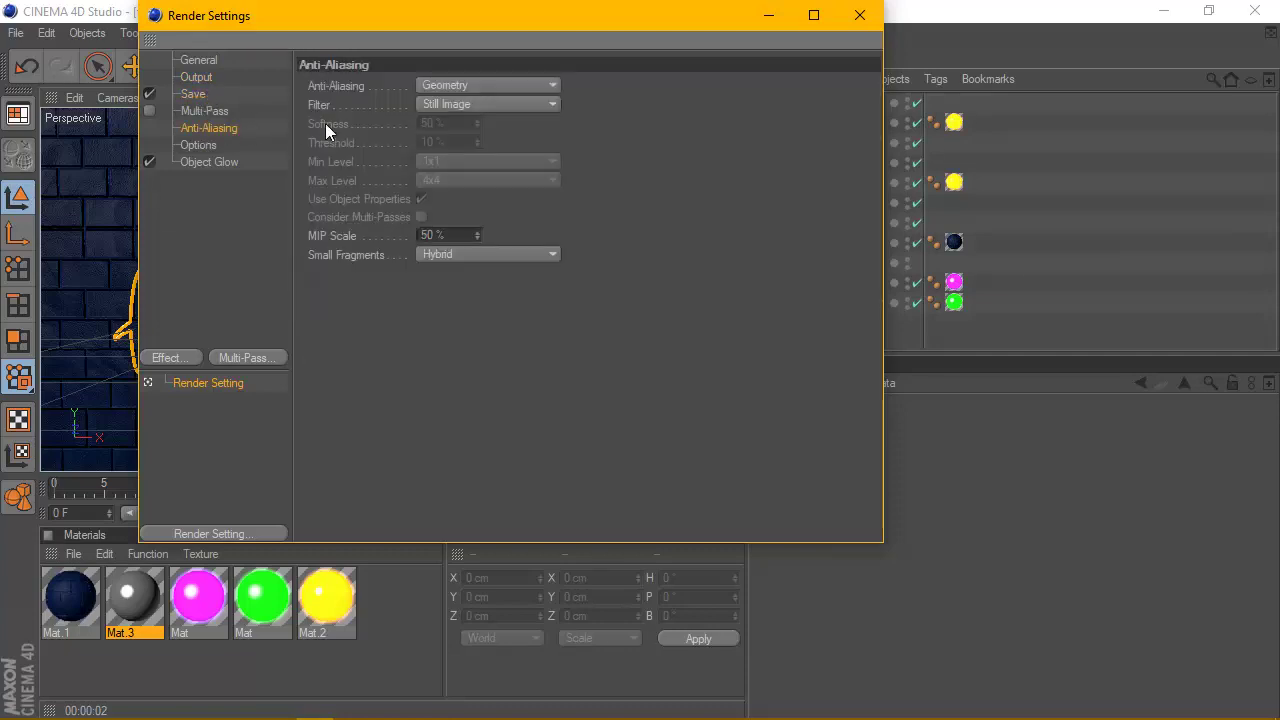
left_click(443, 85)
left_click(448, 143)
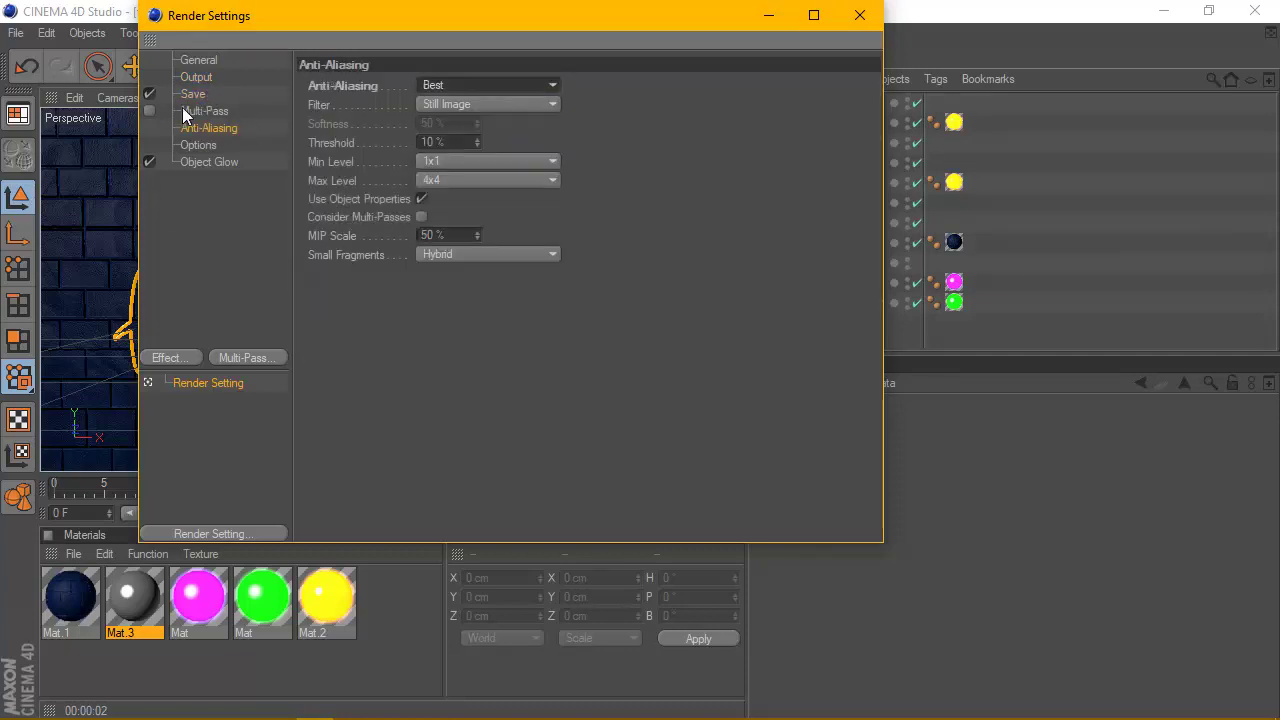
left_click(193, 94)
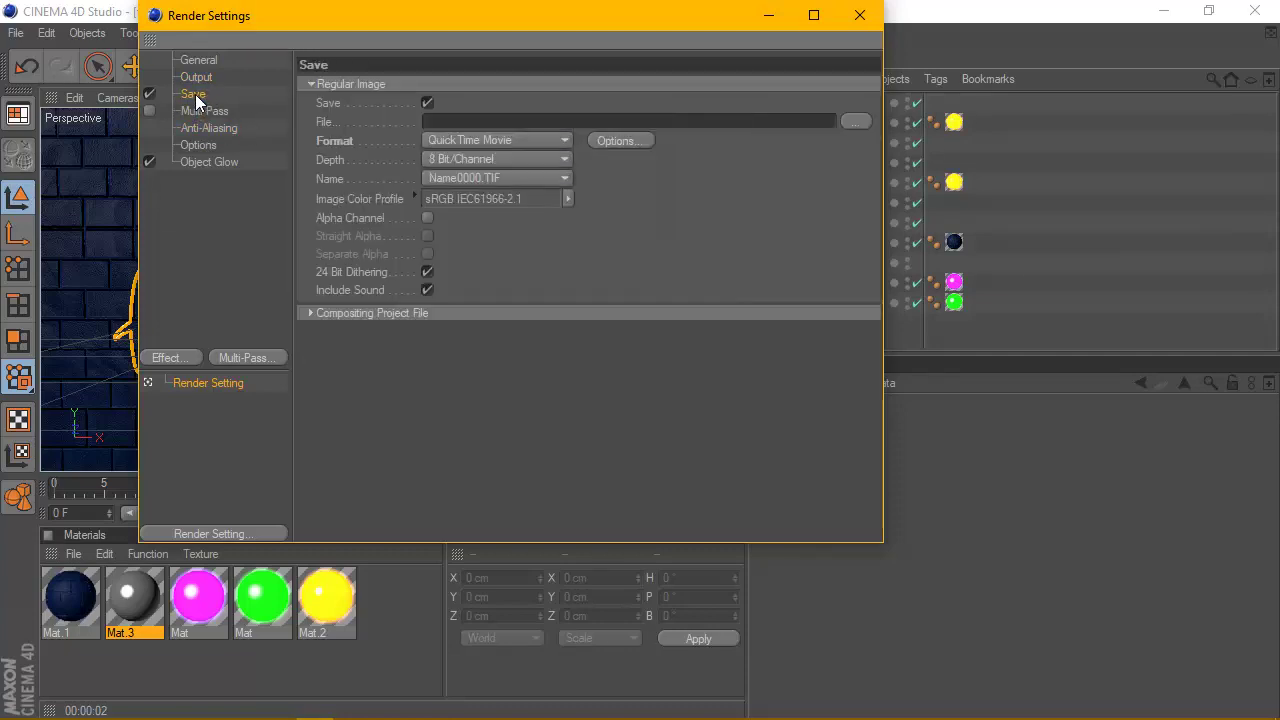
left_click(324, 123)
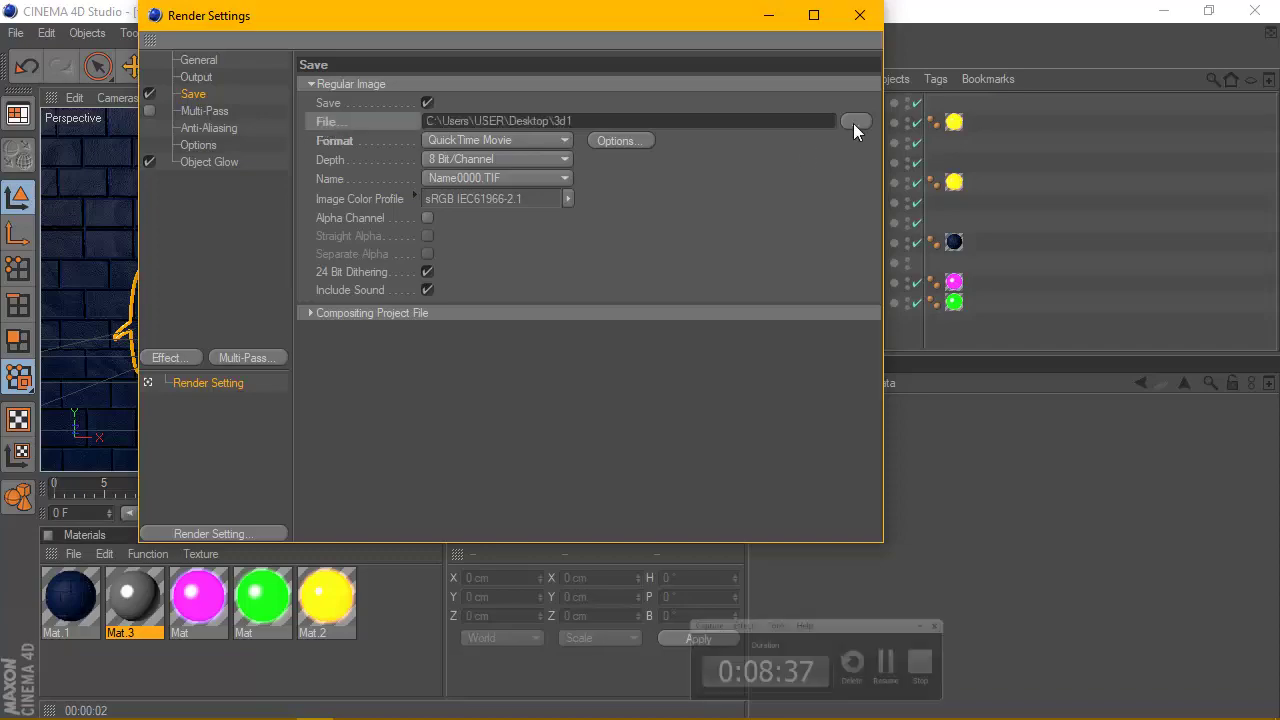
left_click(860, 15)
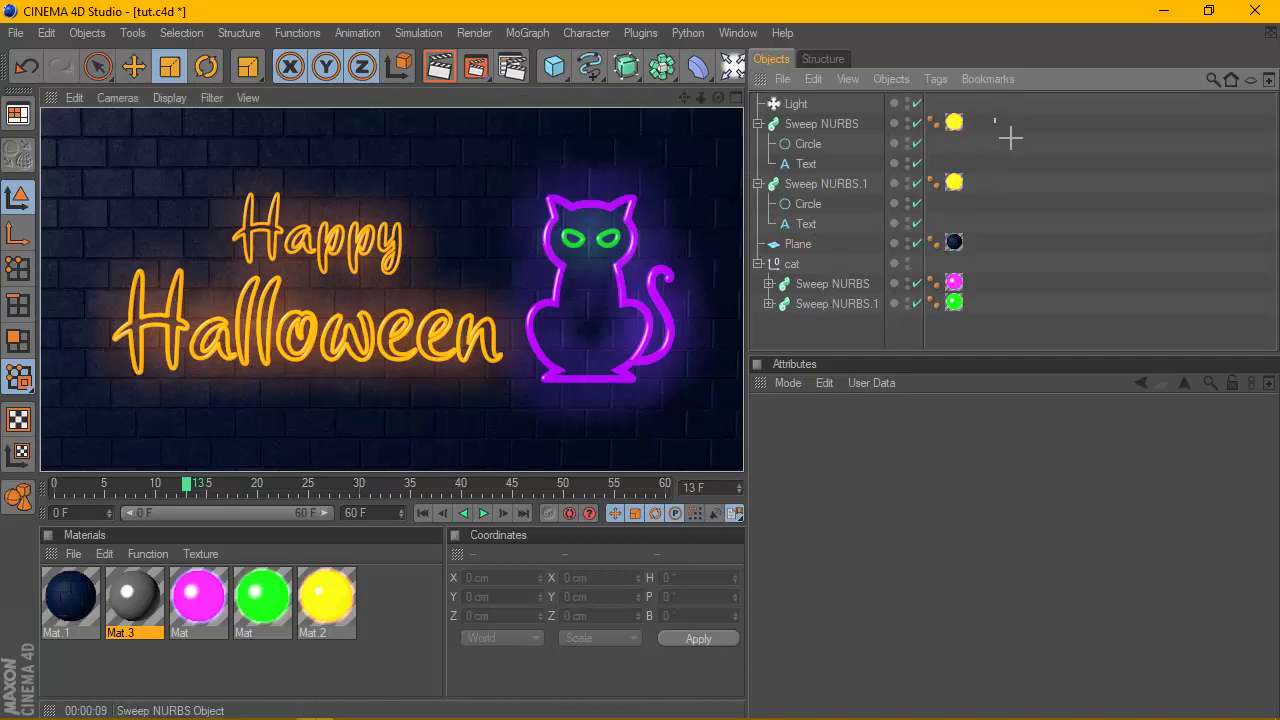
Move both Happy Halloween sweep objects left along X to 2.013 cm
left_click_drag(1009, 133, 805, 245)
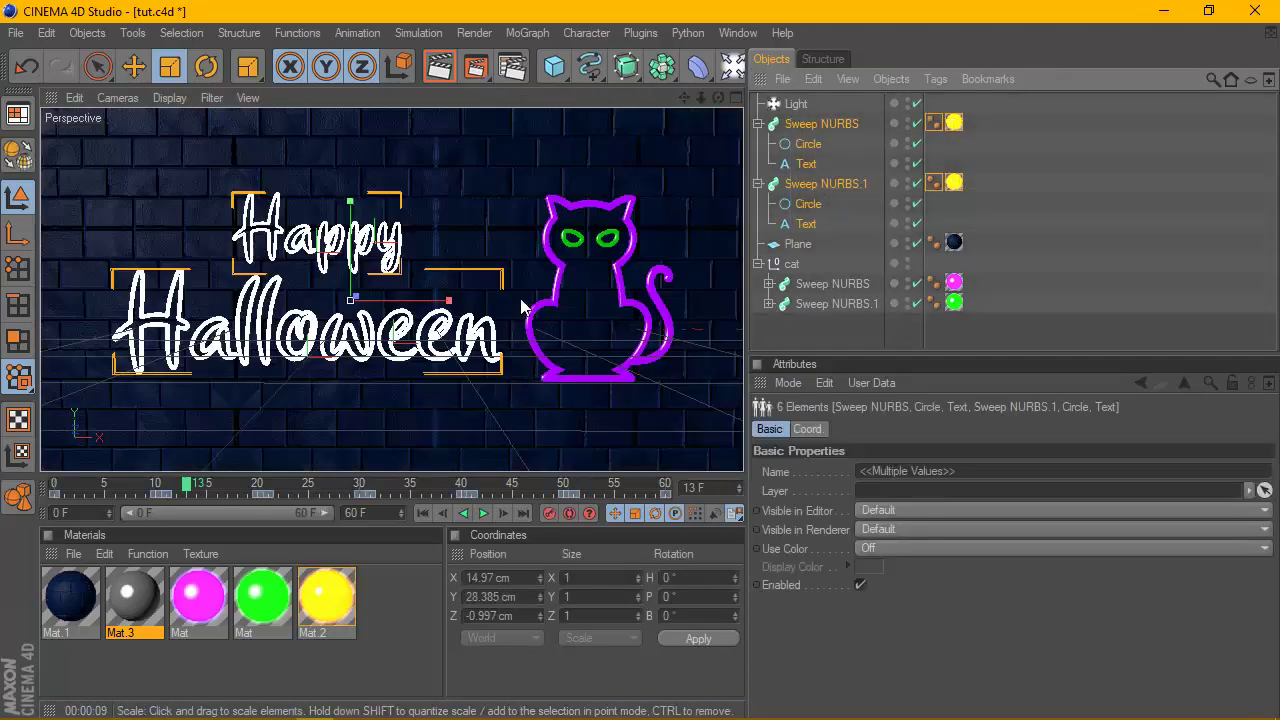
left_click(134, 67)
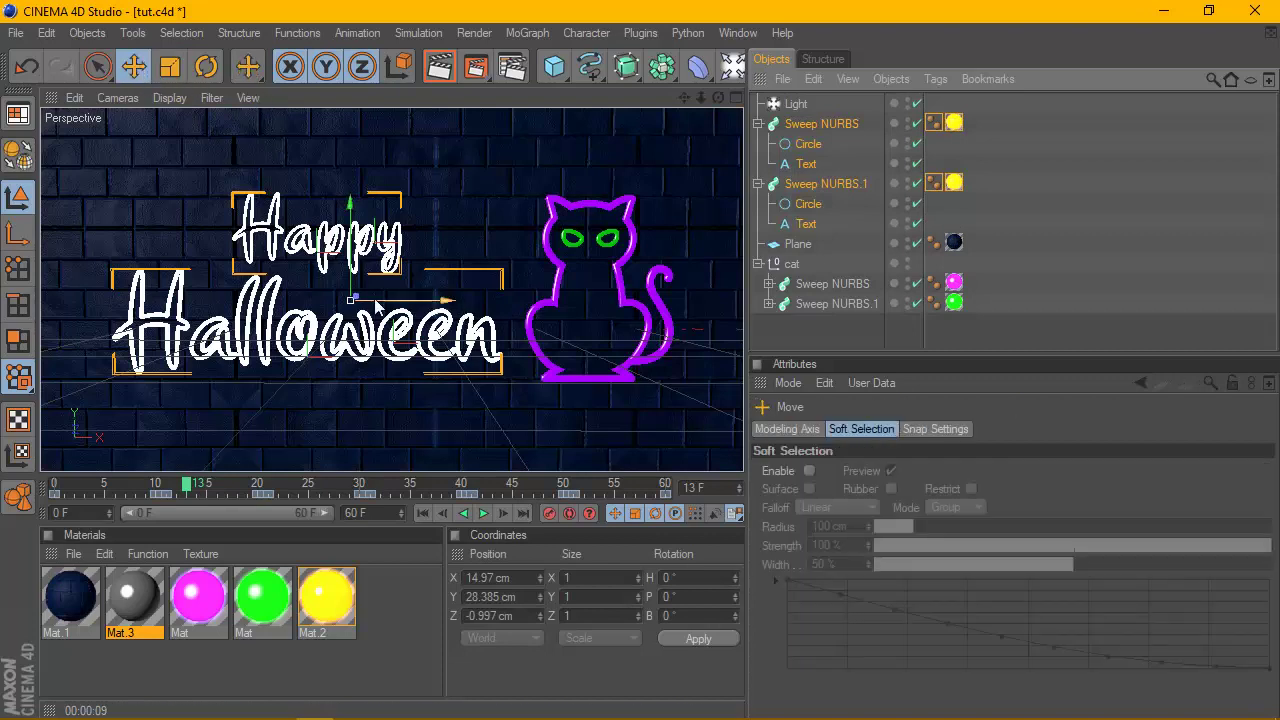
left_click_drag(440, 300, 426, 300)
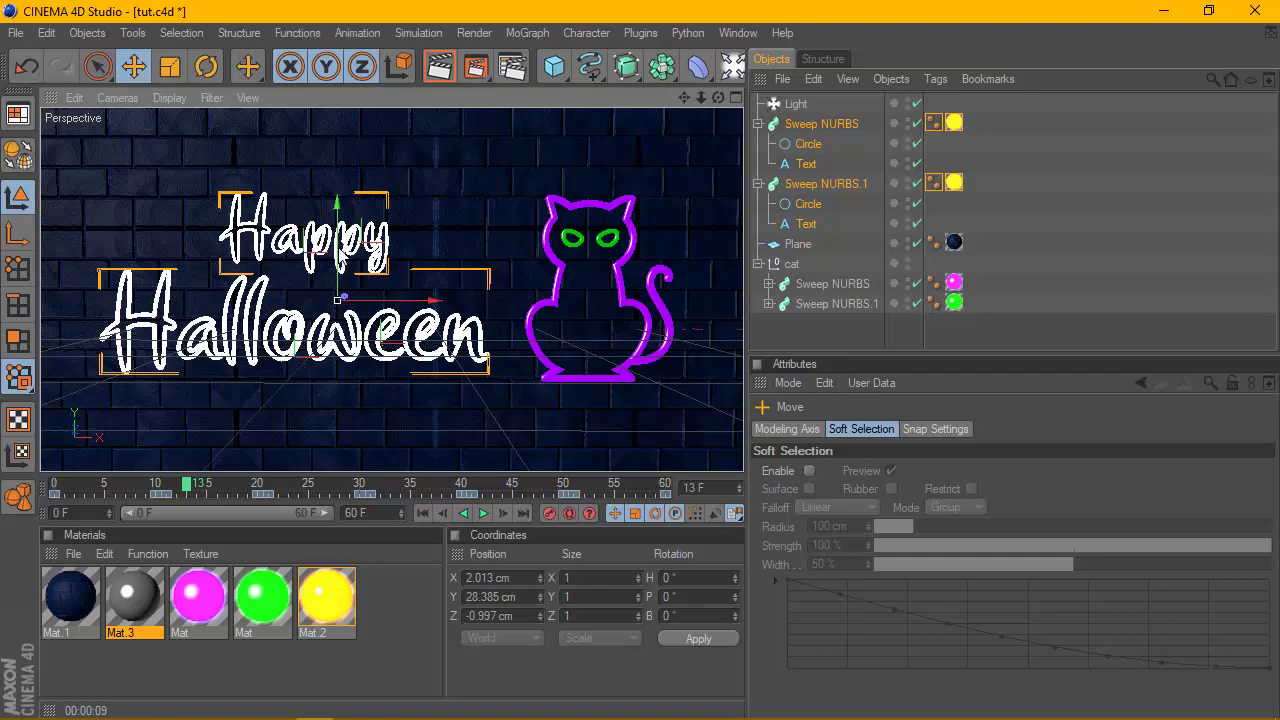
left_click(829, 335)
Adjust the viewport slightly and clear the test render back to the editor view
left_click_drag(701, 97, 695, 102)
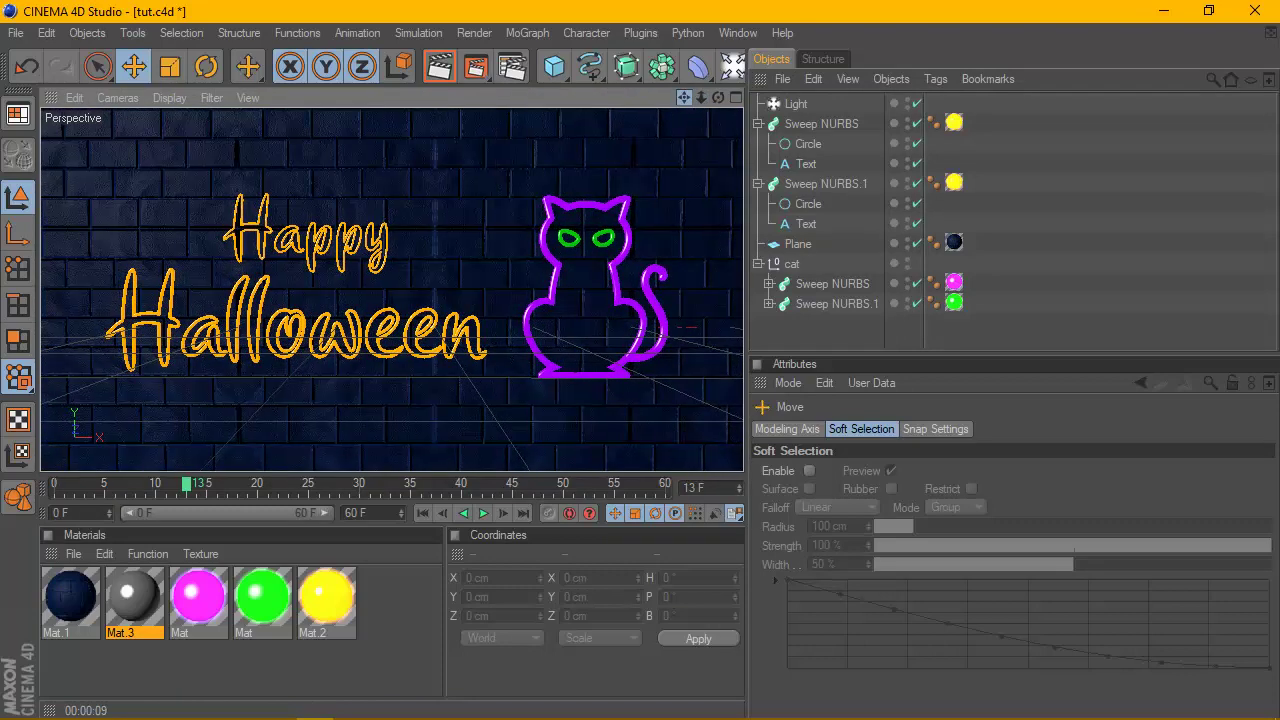
left_click_drag(683, 97, 690, 100)
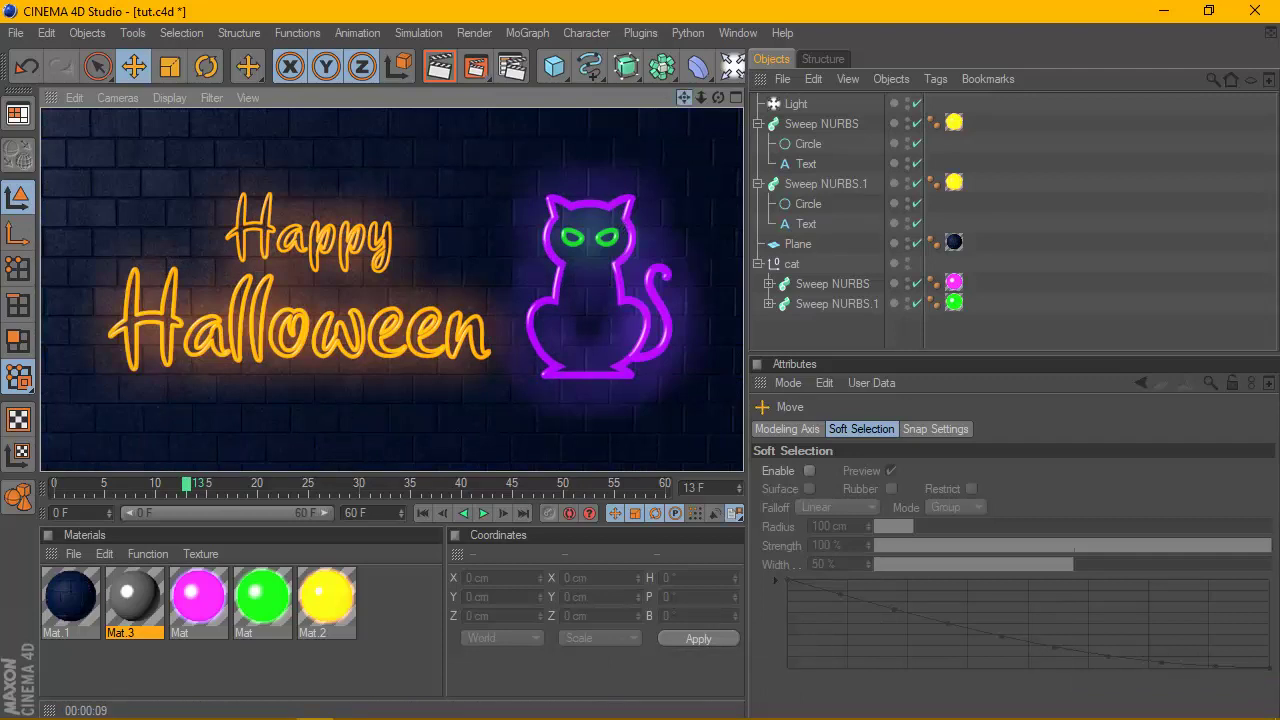
left_click(700, 97)
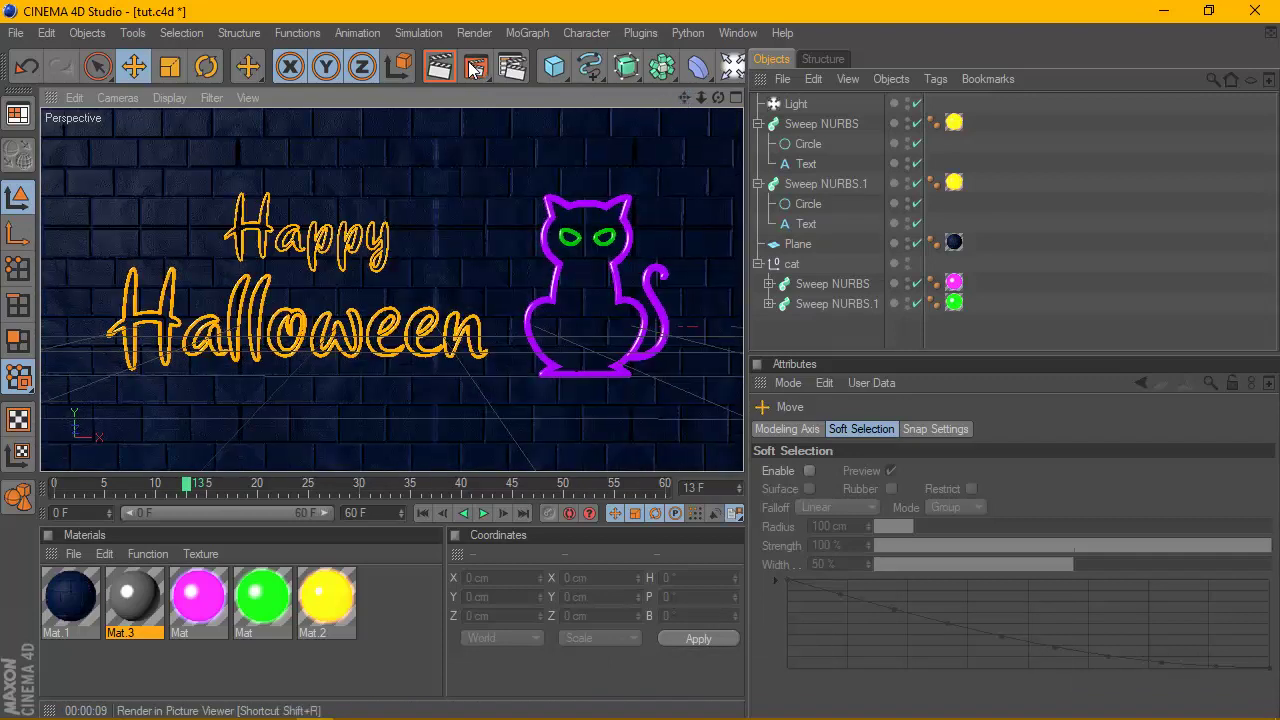